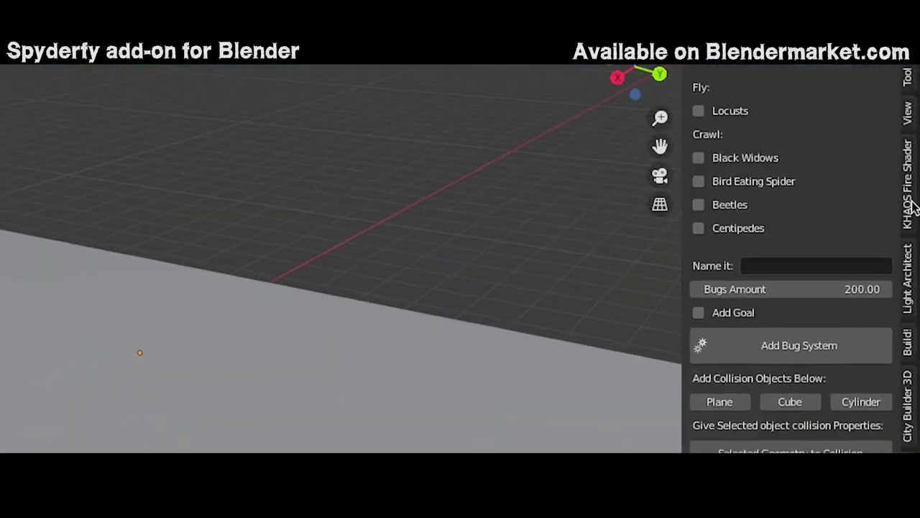
{"action": "left_click", "coordinate": [699, 182]}
{"action": "left_click", "coordinate": [700, 206]}
{"action": "left_click", "coordinate": [786, 267]}
{"action": "type", "text": "Bug"}
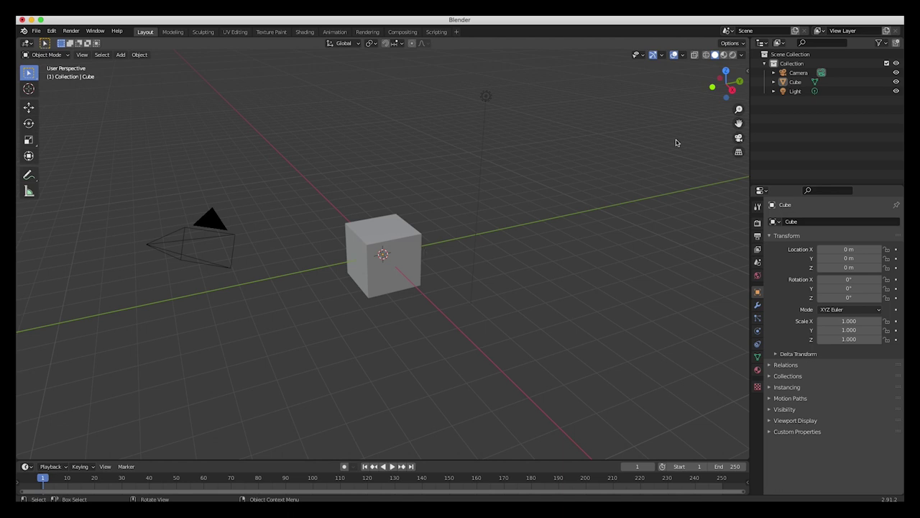
Step: Delete the default camera, cube and light from the scene
{"action": "scroll", "coordinate": [263, 192], "scroll_direction": "right", "scroll_amount": 3}
{"action": "scroll", "coordinate": [263, 192], "scroll_direction": "left", "scroll_amount": 4}
{"action": "scroll", "coordinate": [263, 192], "scroll_direction": "right", "scroll_amount": 4}
{"action": "scroll", "coordinate": [263, 191], "scroll_direction": "right", "scroll_amount": 5}
{"action": "left_click_drag", "start_coordinate": [604, 93], "coordinate": [143, 373]}
{"action": "key", "text": "x"}
{"action": "left_click", "coordinate": [252, 324]}
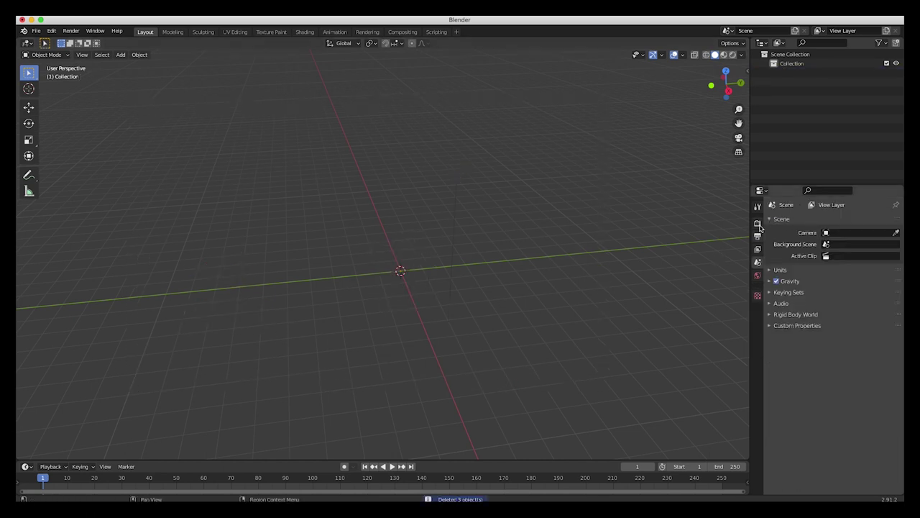
Step: Set the render engine to Cycles
{"action": "left_click", "coordinate": [758, 224]}
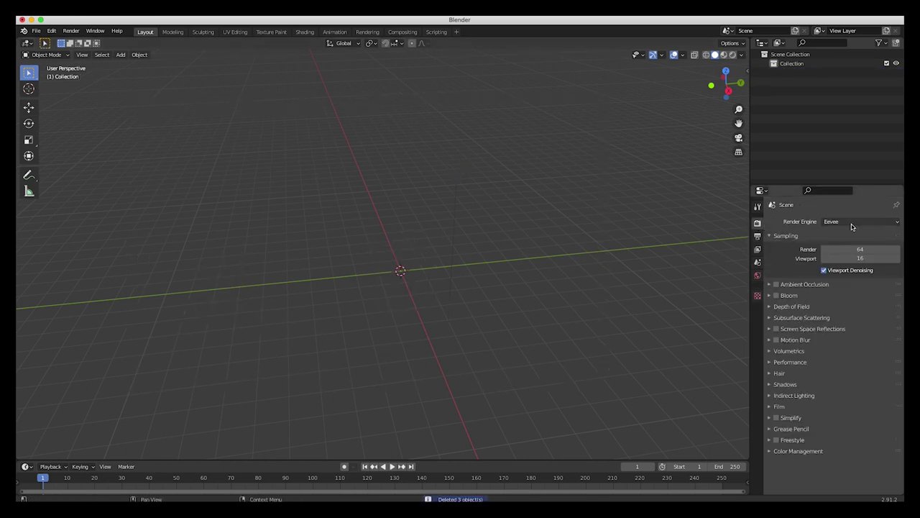
{"action": "left_click", "coordinate": [854, 223]}
{"action": "left_click", "coordinate": [833, 252]}
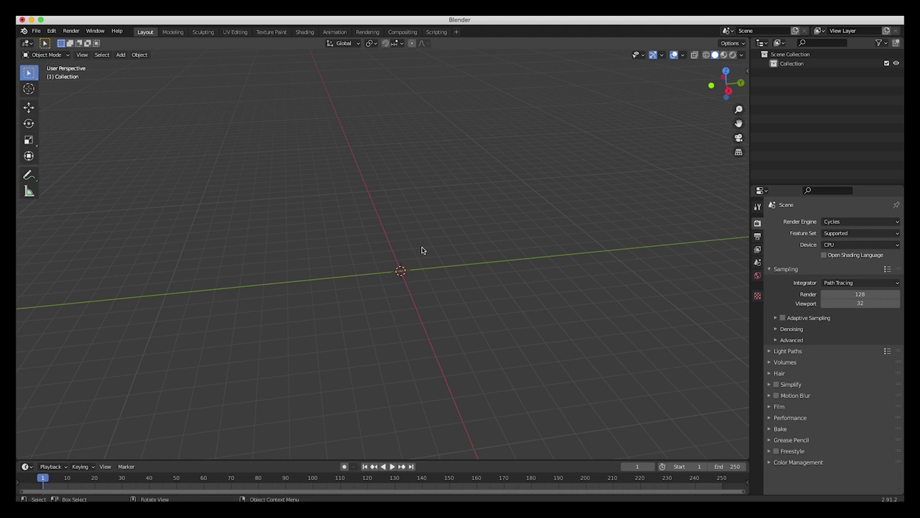
Step: Add a VFX Motion Tracking workspace
{"action": "left_click", "coordinate": [458, 35]}
{"action": "mouse_move", "coordinate": [416, 78]}
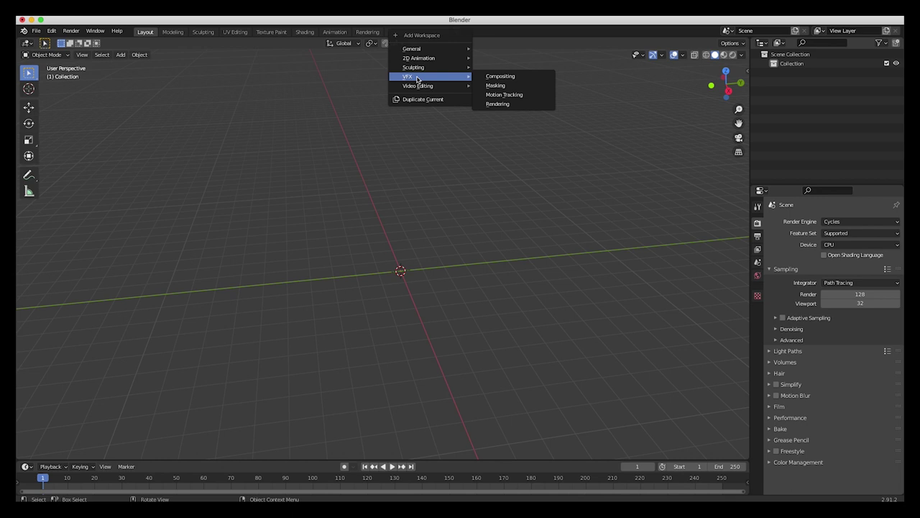
{"action": "left_click", "coordinate": [506, 95]}
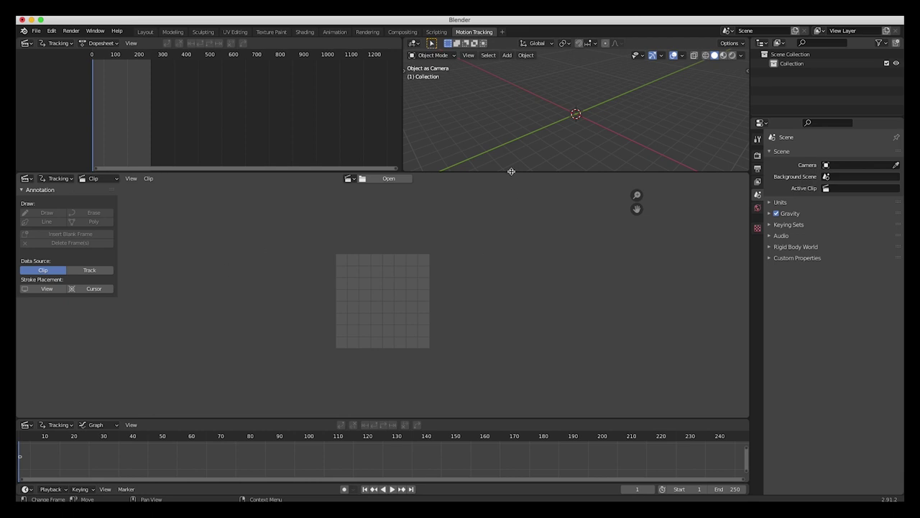
Step: Open the railroad bridge aerial MP4 from the Crater tutorial folder in Downloads as the movie clip
{"action": "left_click", "coordinate": [389, 178]}
{"action": "left_click_drag", "start_coordinate": [399, 201], "coordinate": [396, 101]}
{"action": "left_click", "coordinate": [211, 258]}
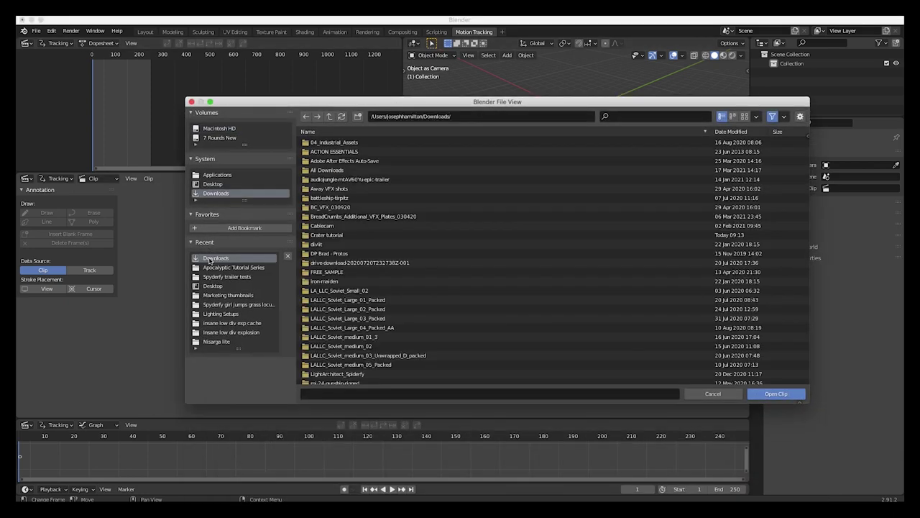
{"action": "left_click", "coordinate": [341, 144]}
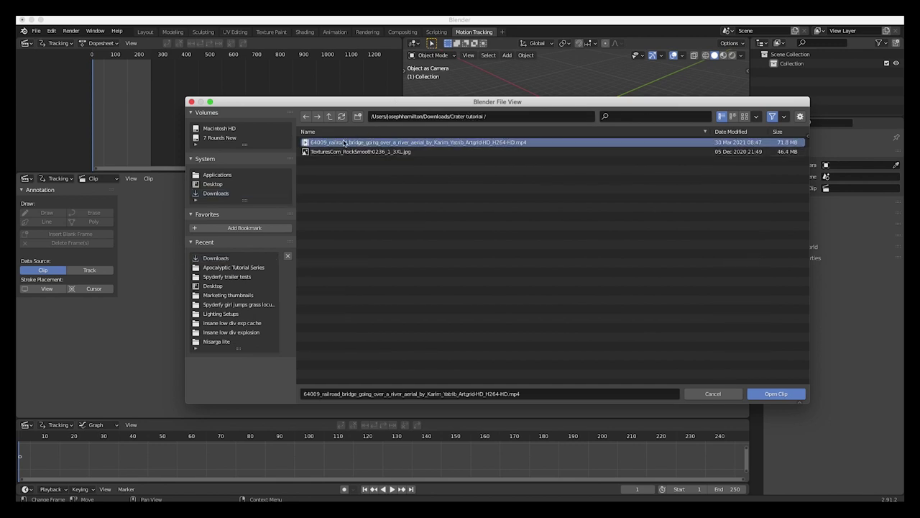
{"action": "left_click", "coordinate": [775, 394]}
Step: Enlarge the clip editor, match the scene frame range to the clip and prefetch its frames
{"action": "left_click_drag", "start_coordinate": [361, 176], "coordinate": [361, 146]}
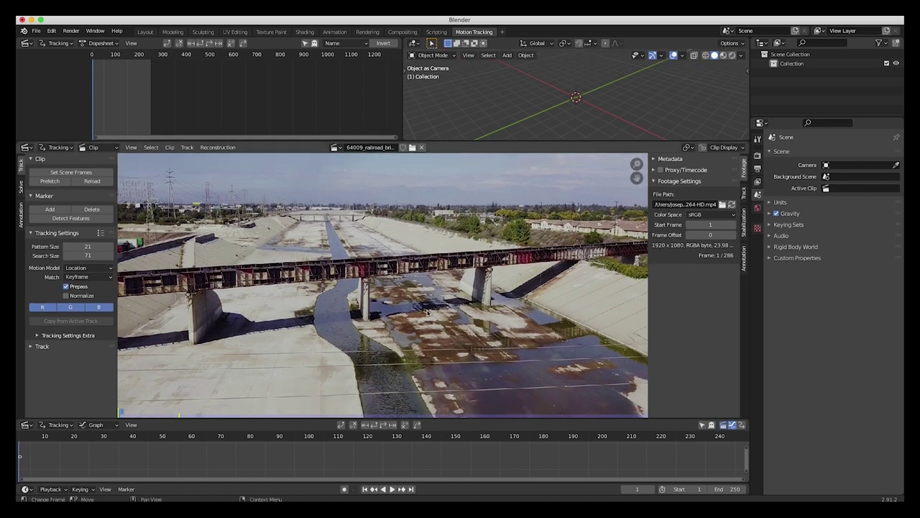
{"action": "scroll", "coordinate": [322, 313], "scroll_direction": "down", "scroll_amount": 1}
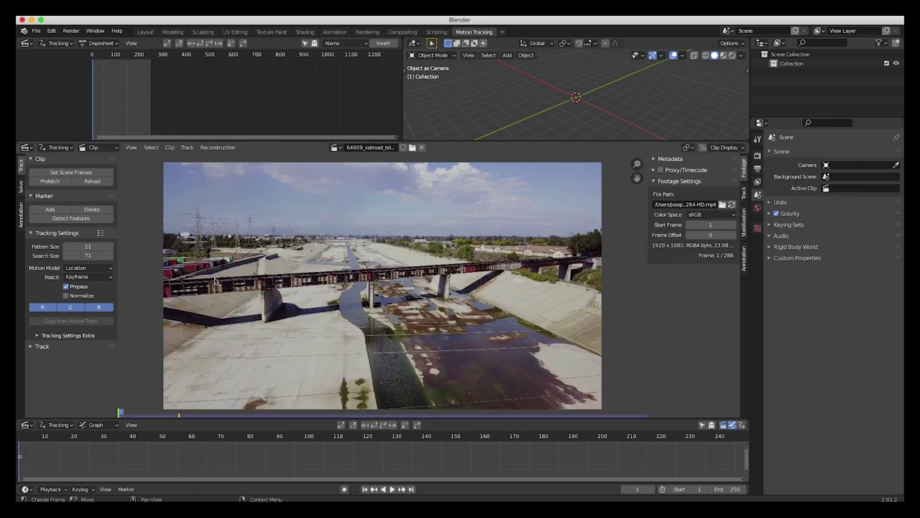
{"action": "left_click", "coordinate": [70, 173]}
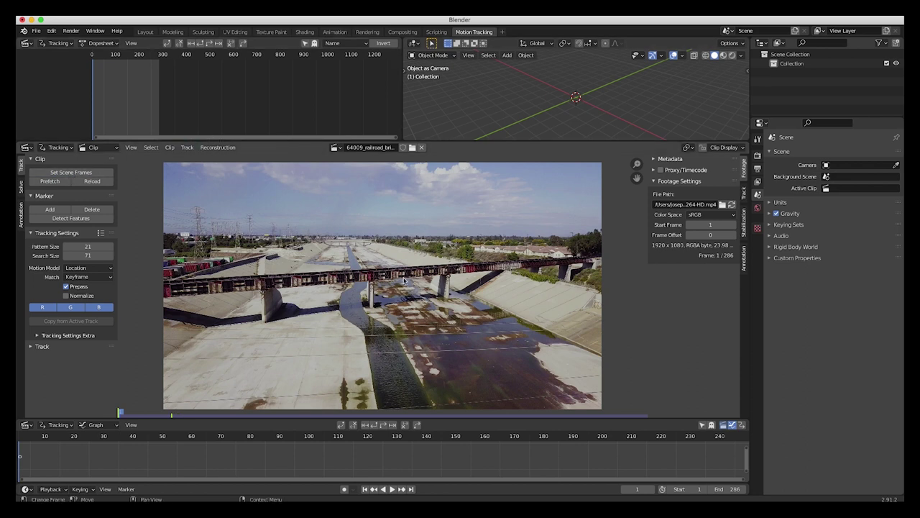
{"action": "left_click", "coordinate": [49, 182]}
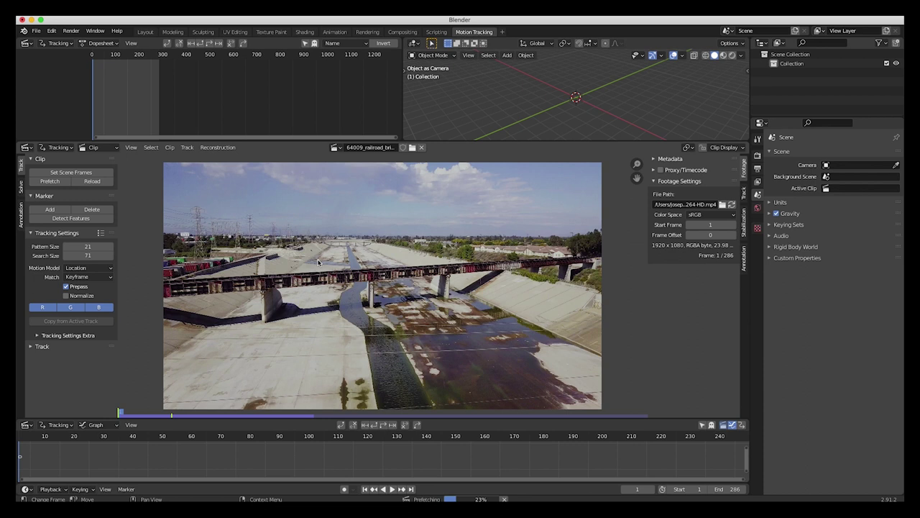
Step: Scrub through the footage to review the camera motion and apply the Blurry Footage tracking preset
{"action": "mouse_move", "coordinate": [121, 411]}
{"action": "left_mouse_down"}
{"action": "mouse_move", "coordinate": [616, 411]}
{"action": "mouse_move", "coordinate": [243, 411]}
{"action": "mouse_move", "coordinate": [493, 436]}
{"action": "mouse_move", "coordinate": [524, 426]}
{"action": "left_mouse_up"}
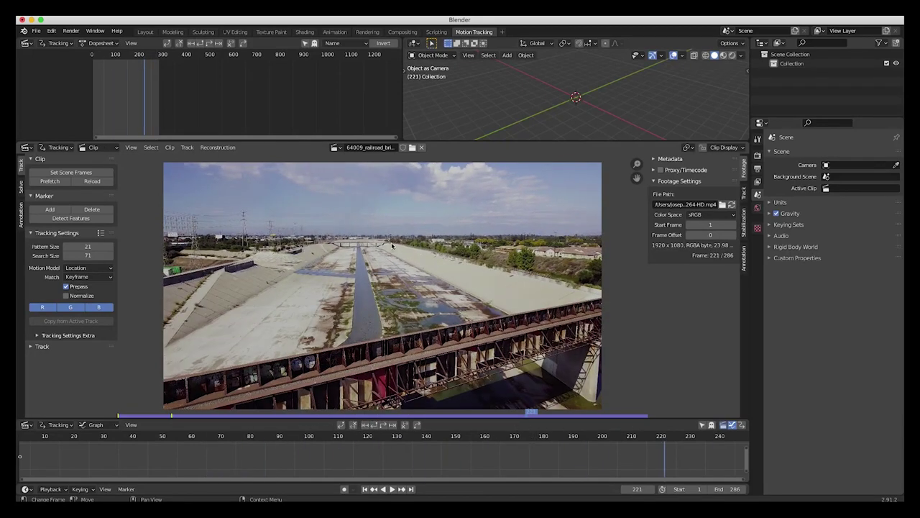
{"action": "left_click_drag", "start_coordinate": [434, 425], "coordinate": [349, 392]}
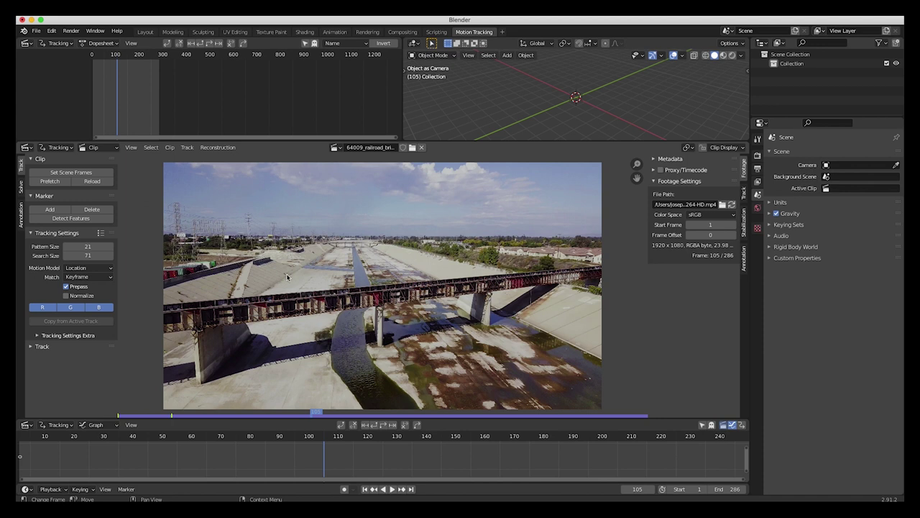
{"action": "left_click", "coordinate": [117, 407]}
{"action": "left_click_drag", "start_coordinate": [118, 408], "coordinate": [478, 417]}
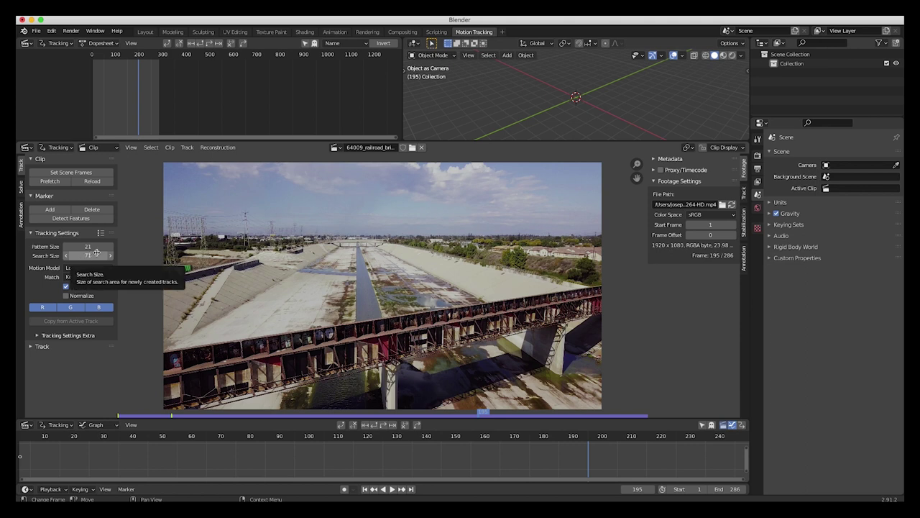
{"action": "left_click", "coordinate": [101, 232]}
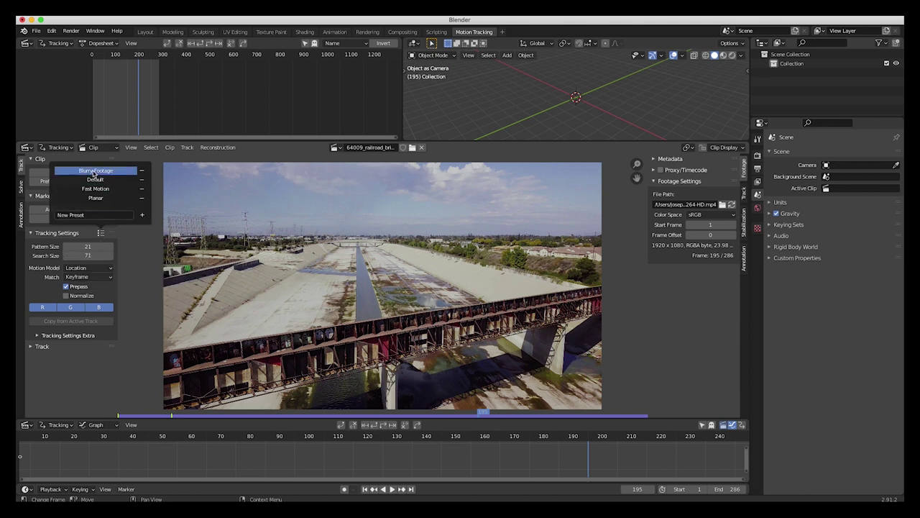
{"action": "left_click", "coordinate": [94, 171]}
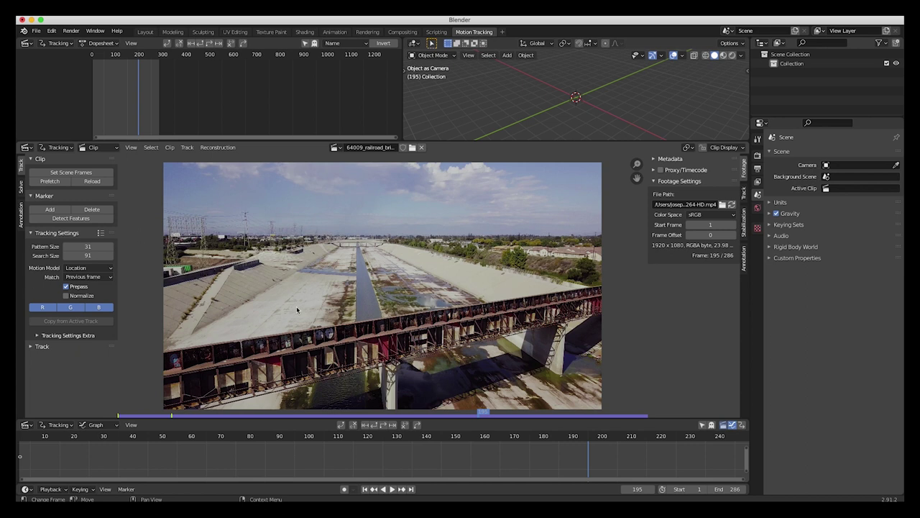
Step: Place a tracking marker at frame 1 on the edge of a pale patch beside the river channel
{"action": "left_click", "coordinate": [366, 492]}
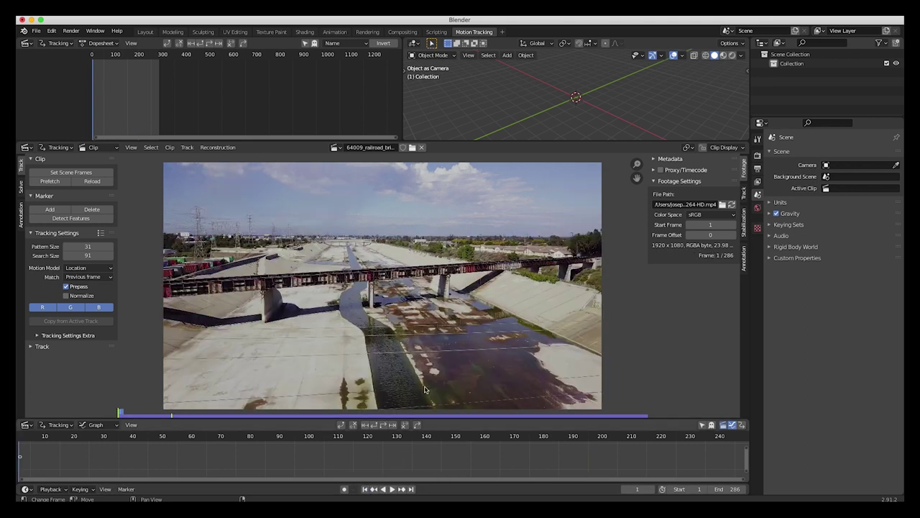
{"action": "scroll", "coordinate": [261, 326], "scroll_direction": "up", "scroll_amount": 3}
{"action": "scroll", "coordinate": [261, 327], "scroll_direction": "left", "scroll_amount": 6}
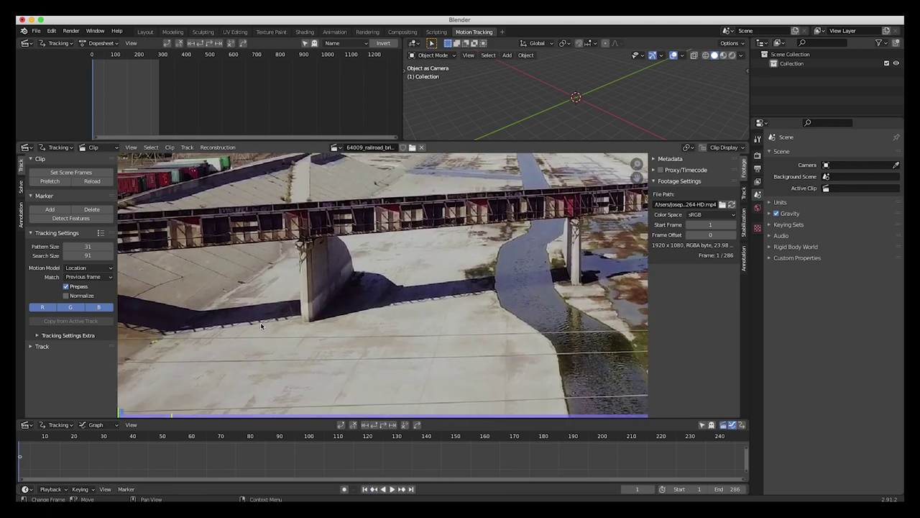
{"action": "scroll", "coordinate": [261, 327], "scroll_direction": "right", "scroll_amount": 3}
{"action": "scroll", "coordinate": [261, 327], "scroll_direction": "right", "scroll_amount": 8}
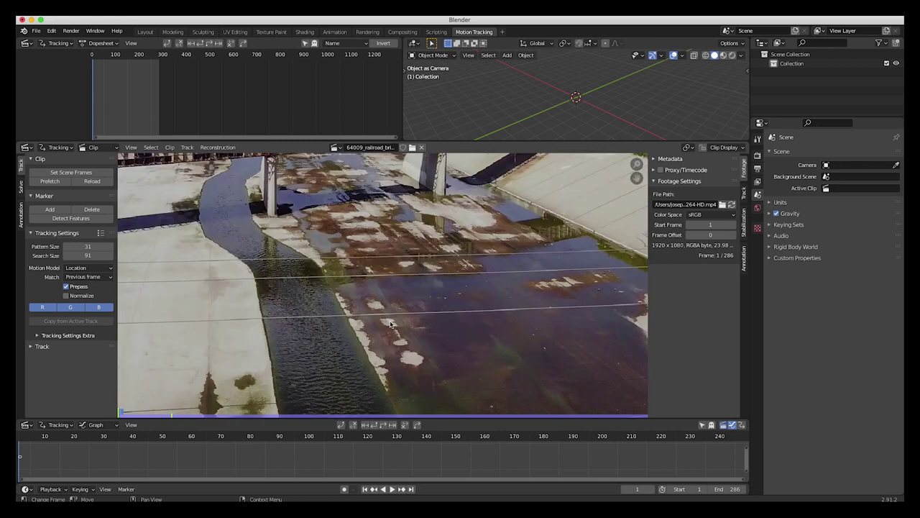
{"action": "scroll", "coordinate": [391, 321], "scroll_direction": "up", "scroll_amount": 1}
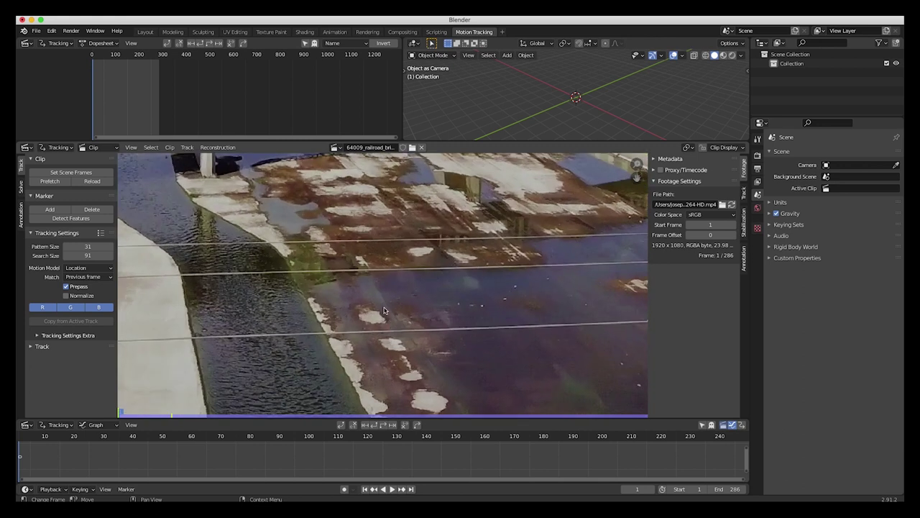
{"action": "left_click", "coordinate": [360, 317], "text": "ctrl"}
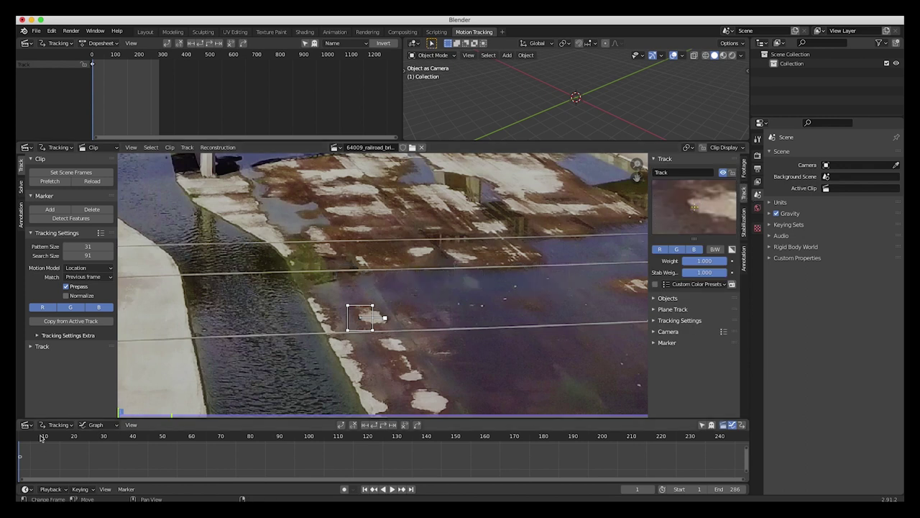
Step: Track the single marker forwards through the clip and scrub back to frame 27 to inspect its path
{"action": "left_click", "coordinate": [386, 426]}
{"action": "left_click_drag", "start_coordinate": [178, 442], "coordinate": [94, 440]}
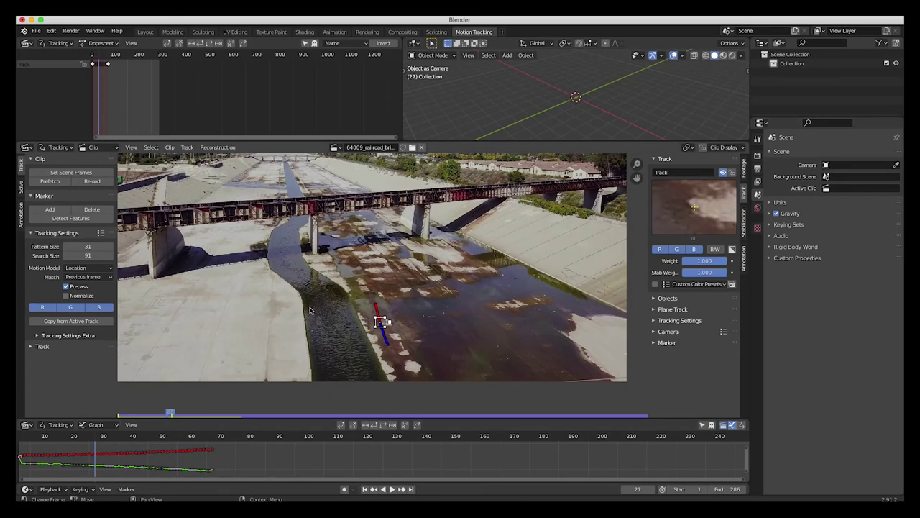
{"action": "scroll", "coordinate": [309, 310], "scroll_direction": "down", "scroll_amount": 2}
{"action": "scroll", "coordinate": [310, 310], "scroll_direction": "up", "scroll_amount": 2}
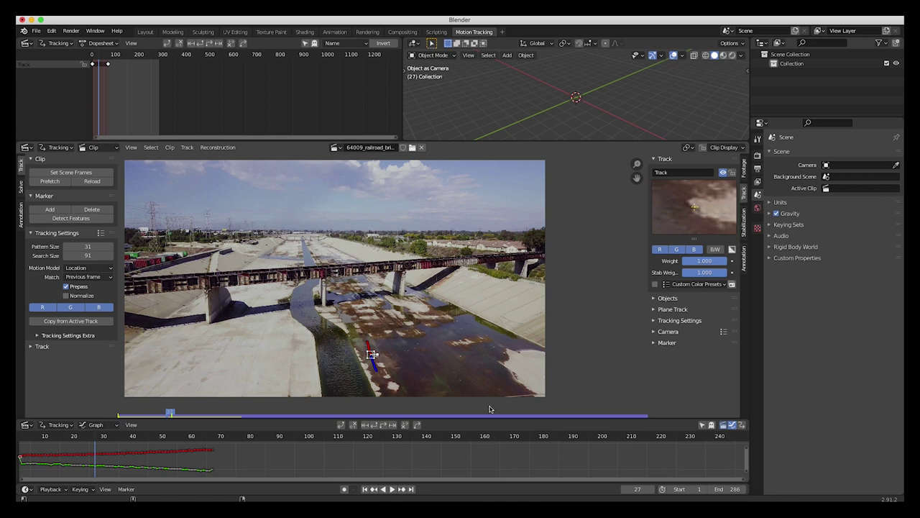
Step: Detect features at frame 1 and track the new markers forwards through the clip
{"action": "left_click", "coordinate": [365, 489]}
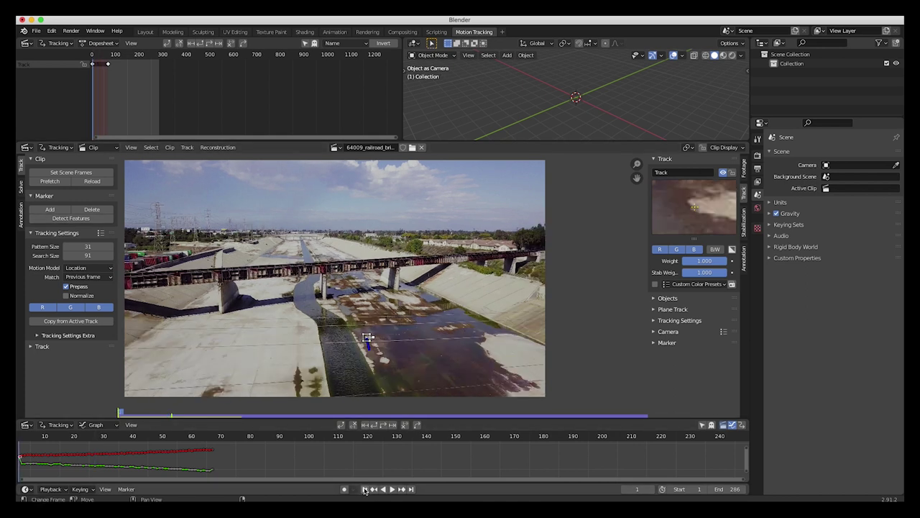
{"action": "scroll", "coordinate": [305, 278], "scroll_direction": "up", "scroll_amount": 1}
{"action": "scroll", "coordinate": [305, 277], "scroll_direction": "left", "scroll_amount": 2}
{"action": "left_click", "coordinate": [71, 218]}
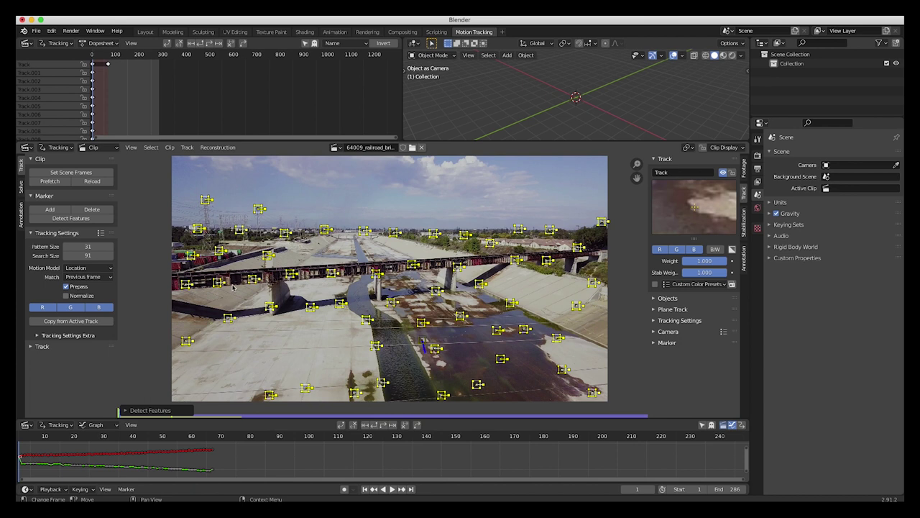
{"action": "left_click", "coordinate": [34, 348]}
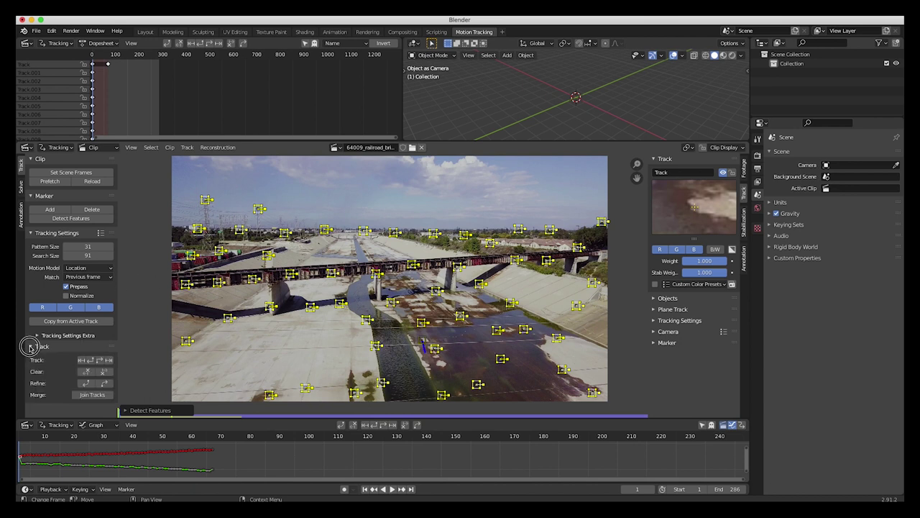
{"action": "left_click", "coordinate": [99, 361]}
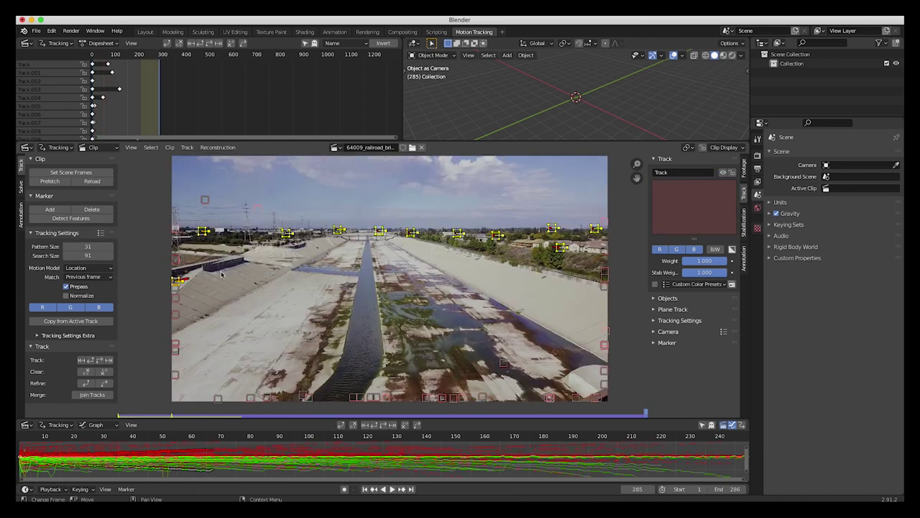
Step: Detect features at frame 285 and track those markers backwards to the start of the clip
{"action": "left_click", "coordinate": [70, 218]}
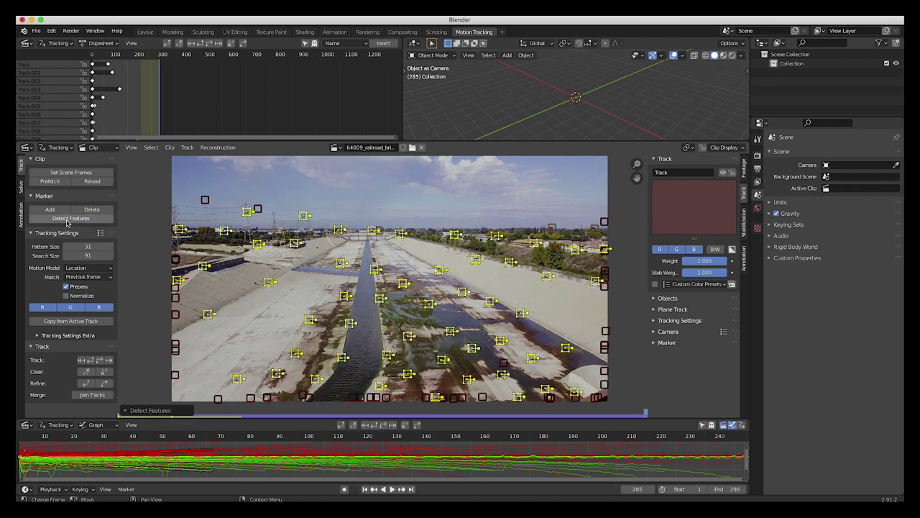
{"action": "left_click", "coordinate": [91, 362]}
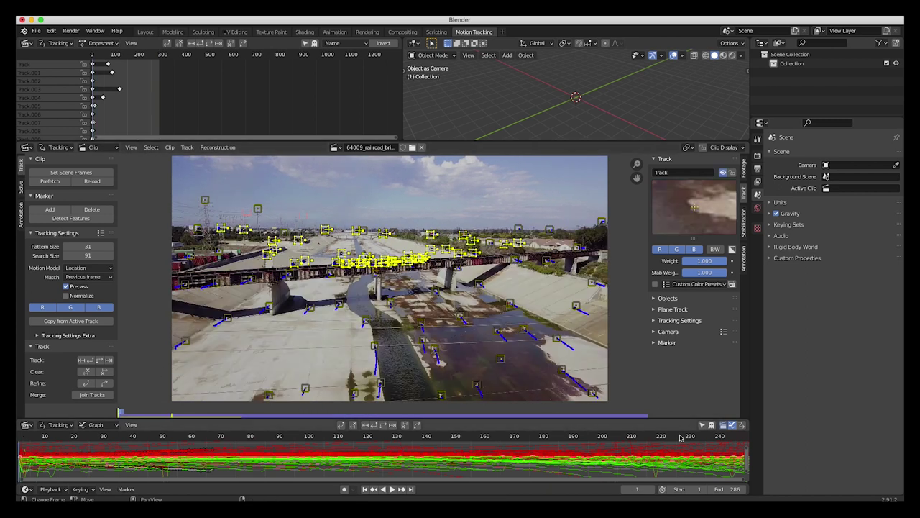
{"action": "left_click_drag", "start_coordinate": [660, 437], "coordinate": [744, 437]}
{"action": "key", "text": "shift+Right"}
Step: Detect features at frame 118, track them forwards to the end, and track them backwards from frame 119
{"action": "left_click_drag", "start_coordinate": [369, 437], "coordinate": [362, 437]}
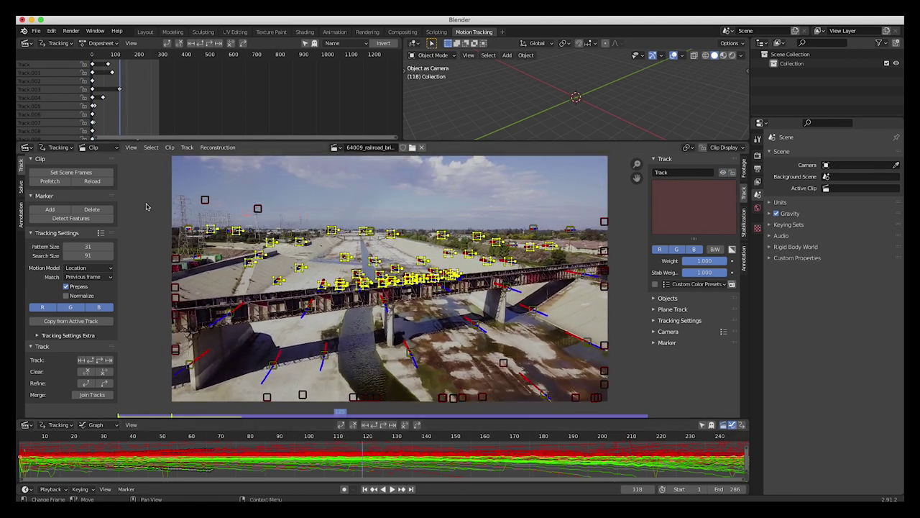
{"action": "left_click", "coordinate": [74, 219]}
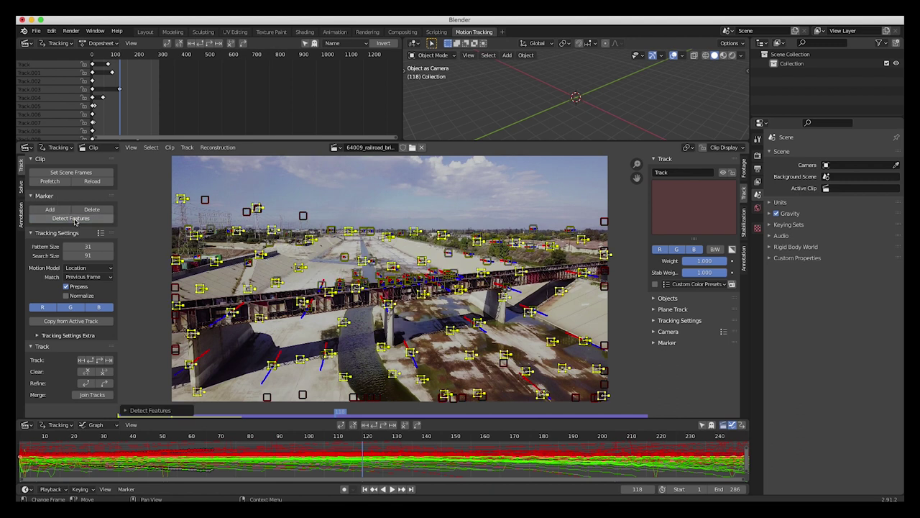
{"action": "left_click", "coordinate": [98, 361]}
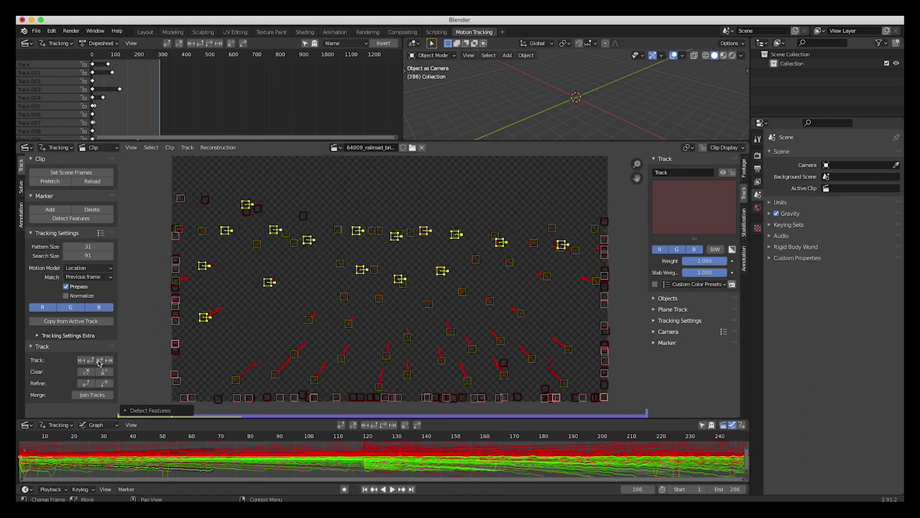
{"action": "left_click", "coordinate": [368, 440]}
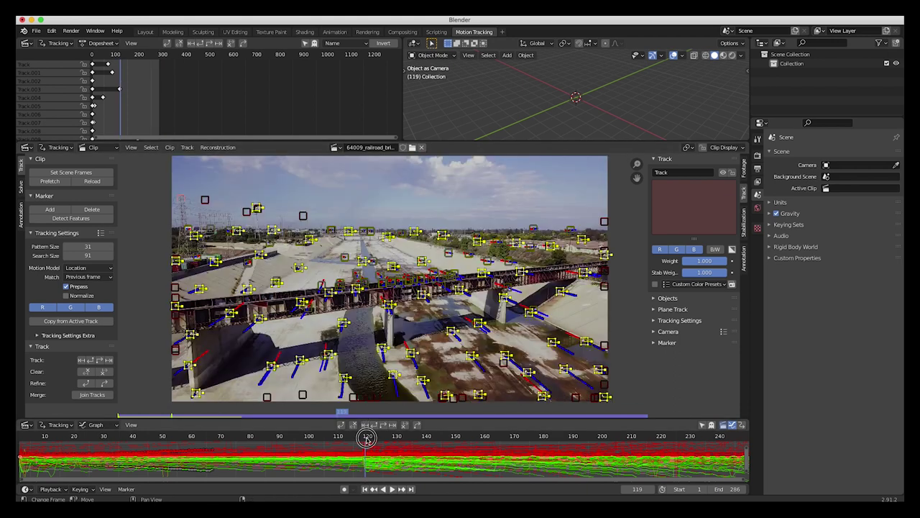
{"action": "left_click", "coordinate": [91, 361]}
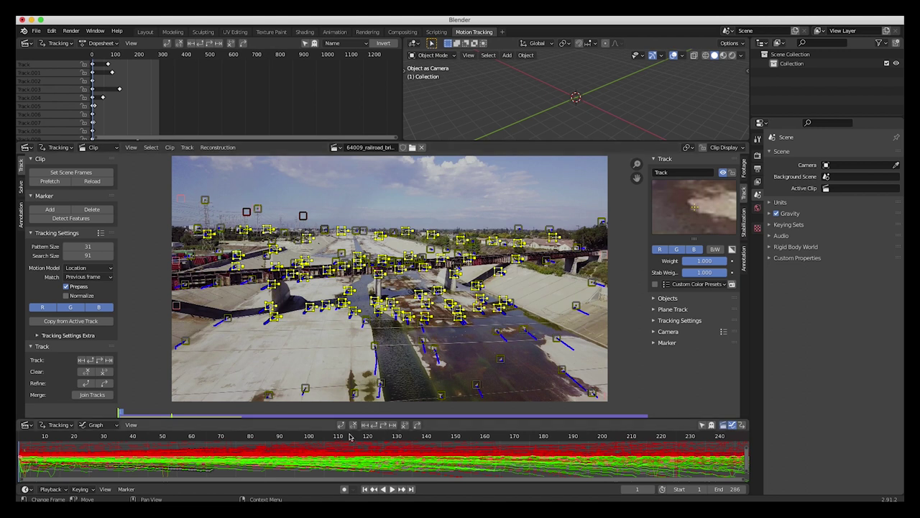
Step: Scrub the first 40 frames to find the slipping marker on the sunlit right concrete bank and delete it
{"action": "left_click", "coordinate": [41, 436]}
{"action": "left_click_drag", "start_coordinate": [41, 437], "coordinate": [133, 437]}
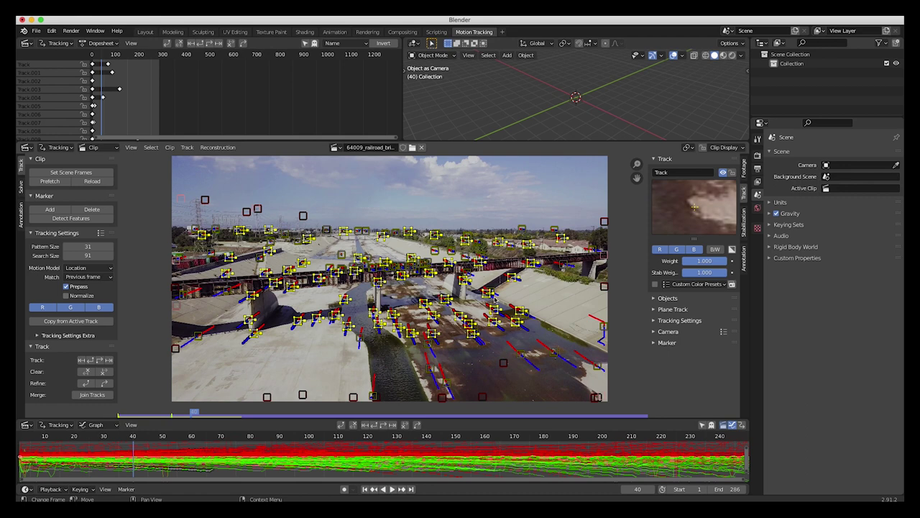
{"action": "left_click_drag", "start_coordinate": [133, 437], "coordinate": [82, 432]}
{"action": "left_click", "coordinate": [590, 316]}
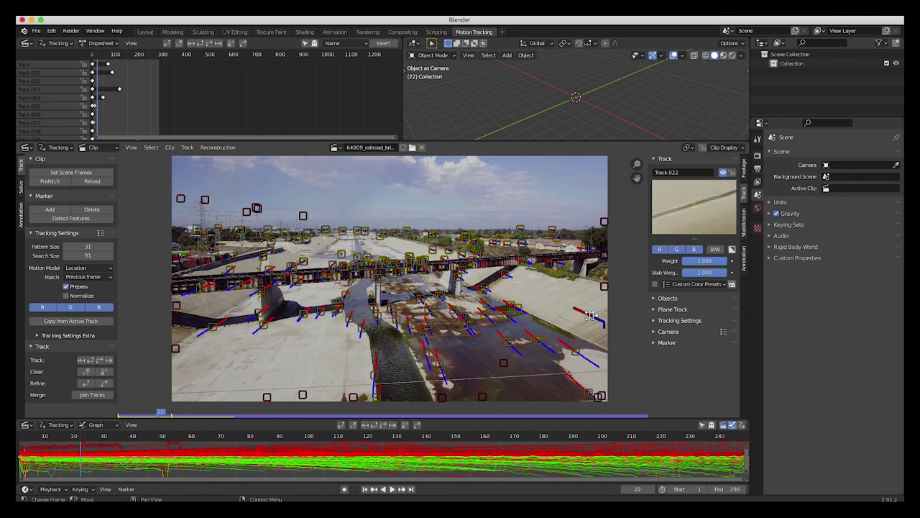
{"action": "mouse_move", "coordinate": [86, 437]}
{"action": "left_mouse_down"}
{"action": "mouse_move", "coordinate": [180, 434]}
{"action": "mouse_move", "coordinate": [56, 438]}
{"action": "mouse_move", "coordinate": [189, 439]}
{"action": "mouse_move", "coordinate": [17, 441]}
{"action": "mouse_move", "coordinate": [97, 448]}
{"action": "mouse_move", "coordinate": [30, 440]}
{"action": "left_mouse_up"}
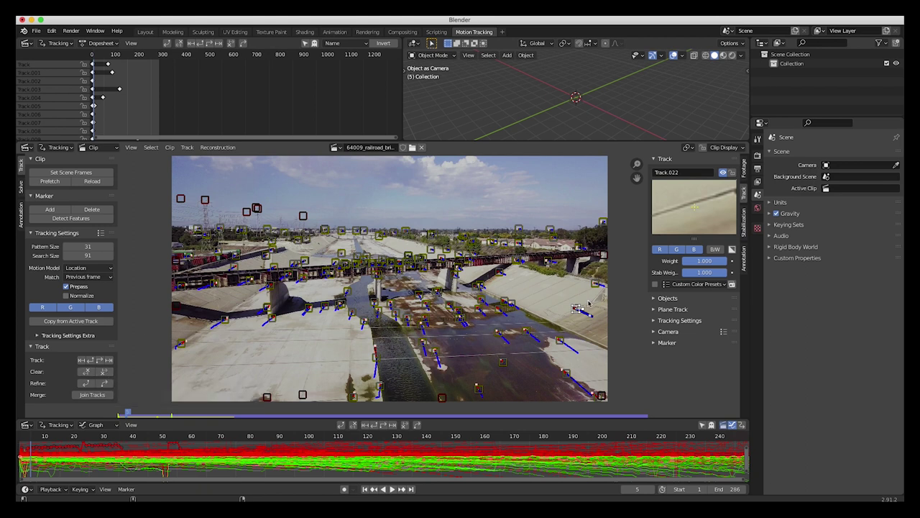
{"action": "left_click", "coordinate": [541, 287]}
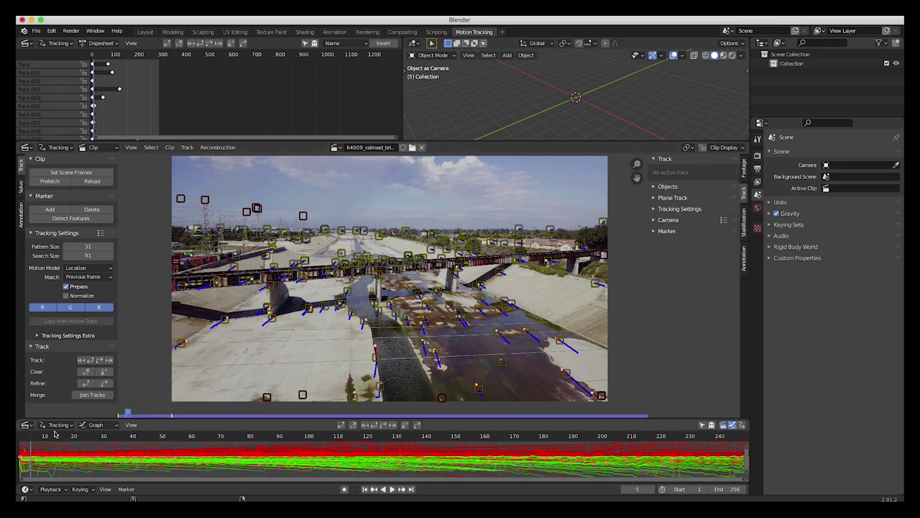
Step: Compare the marker beside the central channel just above the bridge at frames 159 and 106, and delete it
{"action": "left_click_drag", "start_coordinate": [30, 437], "coordinate": [483, 437]}
{"action": "left_click", "coordinate": [379, 283]}
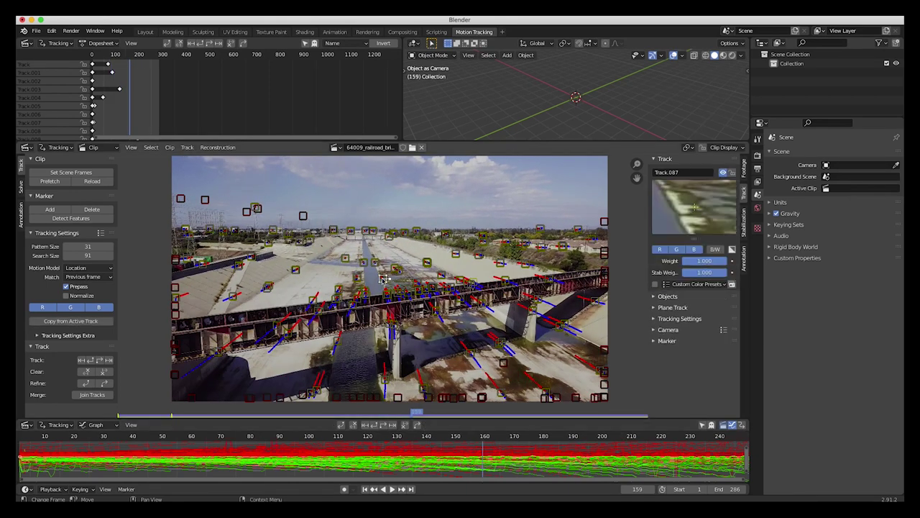
{"action": "mouse_move", "coordinate": [484, 437]}
{"action": "left_mouse_down"}
{"action": "mouse_move", "coordinate": [226, 427]}
{"action": "mouse_move", "coordinate": [522, 427]}
{"action": "mouse_move", "coordinate": [206, 428]}
{"action": "mouse_move", "coordinate": [473, 419]}
{"action": "mouse_move", "coordinate": [322, 417]}
{"action": "mouse_move", "coordinate": [327, 432]}
{"action": "left_mouse_up"}
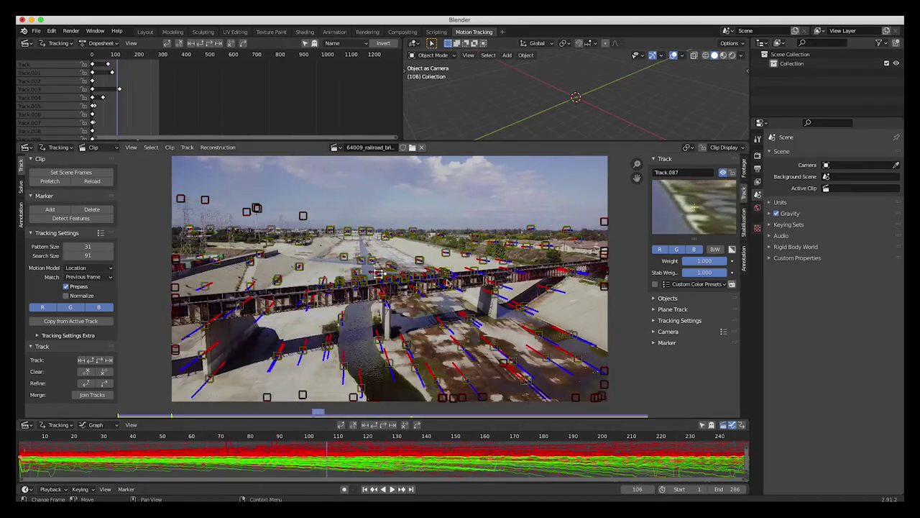
{"action": "key", "text": "x"}
{"action": "left_click", "coordinate": [423, 280]}
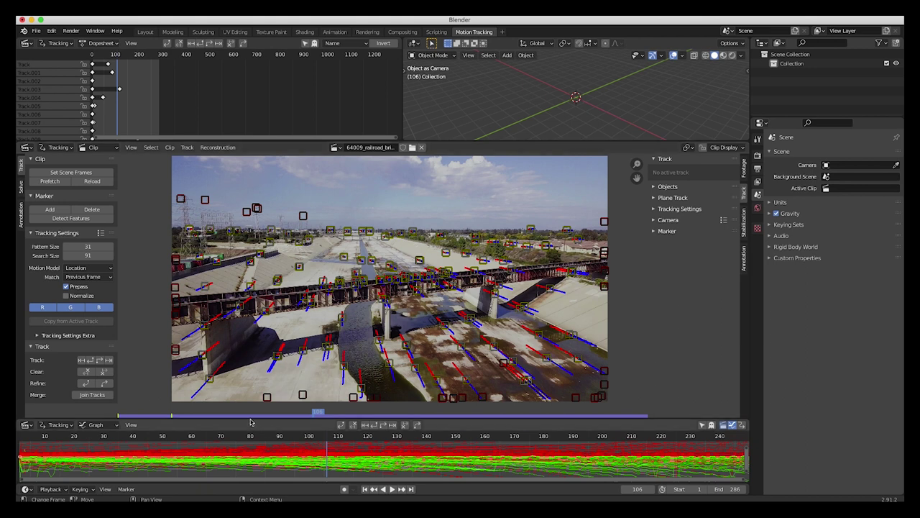
Step: Enlarge the tracking graph area and fit all the track curves so that their spikes can be examined
{"action": "left_click_drag", "start_coordinate": [99, 419], "coordinate": [99, 355]}
{"action": "key", "text": "Home"}
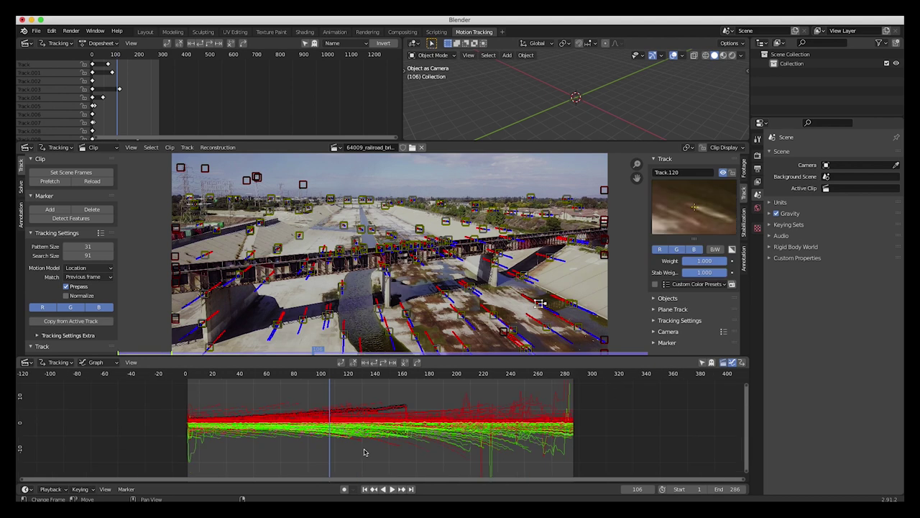
{"action": "scroll", "coordinate": [366, 452], "scroll_direction": "right", "scroll_amount": 2}
{"action": "scroll", "coordinate": [480, 425], "scroll_direction": "down", "scroll_amount": 2}
Step: Select the track whose curve spikes sharply downward near frame 225, check it around frames 196 to 203, and delete it
{"action": "left_click", "coordinate": [460, 431]}
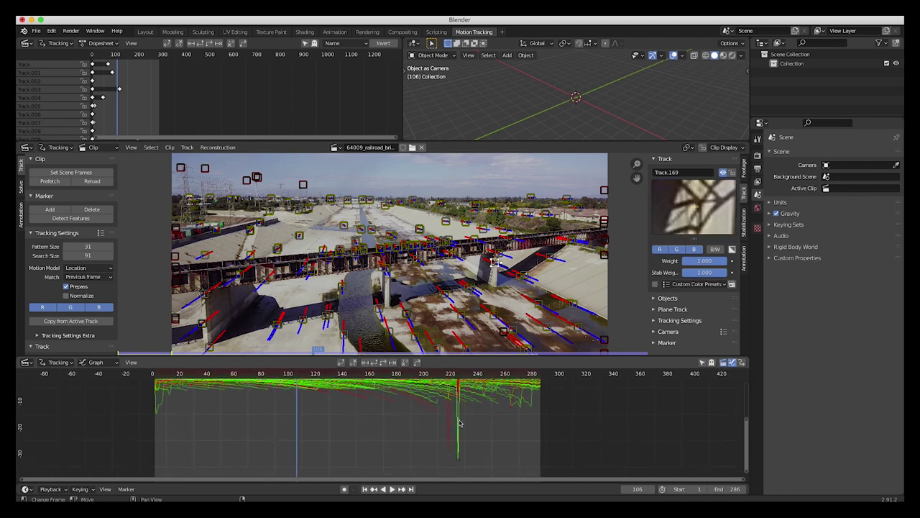
{"action": "middle_click_drag", "start_coordinate": [457, 427], "coordinate": [445, 474]}
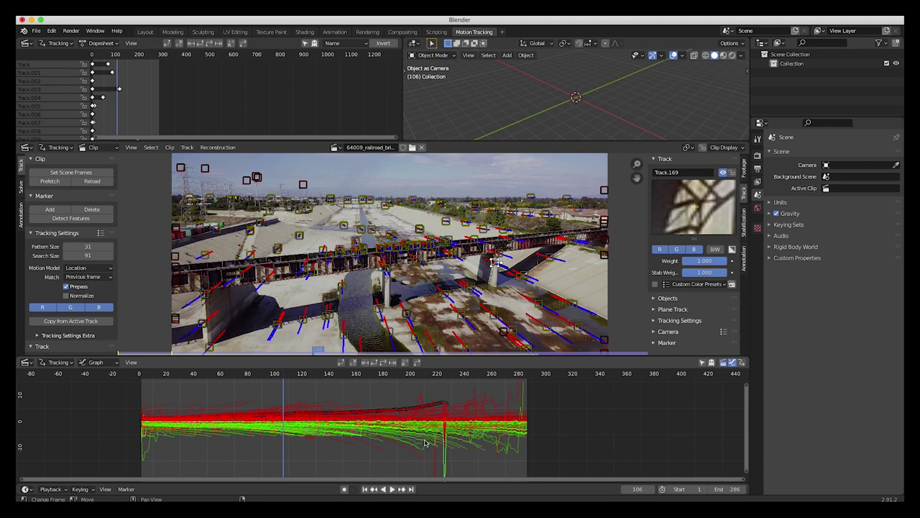
{"action": "left_click_drag", "start_coordinate": [433, 375], "coordinate": [415, 375]}
{"action": "scroll", "coordinate": [575, 300], "scroll_direction": "down", "scroll_amount": 2}
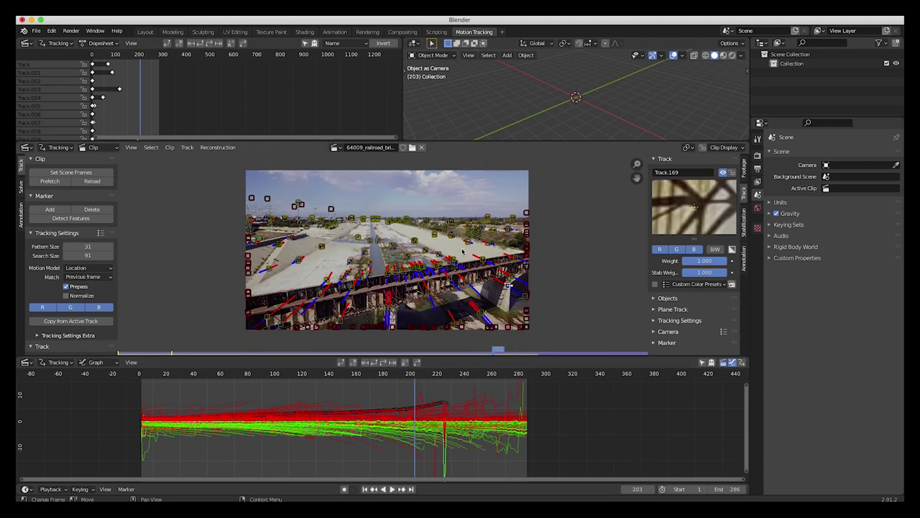
{"action": "left_click_drag", "start_coordinate": [428, 374], "coordinate": [405, 377]}
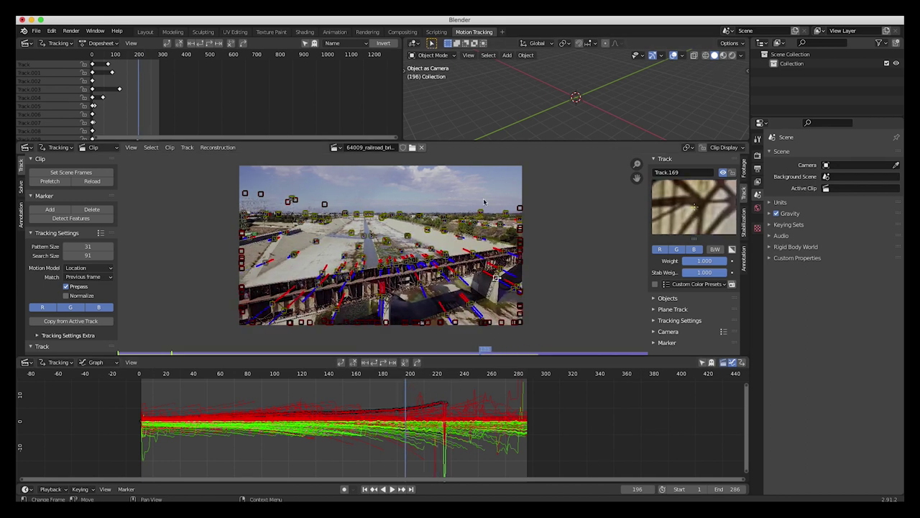
{"action": "left_click", "coordinate": [457, 245]}
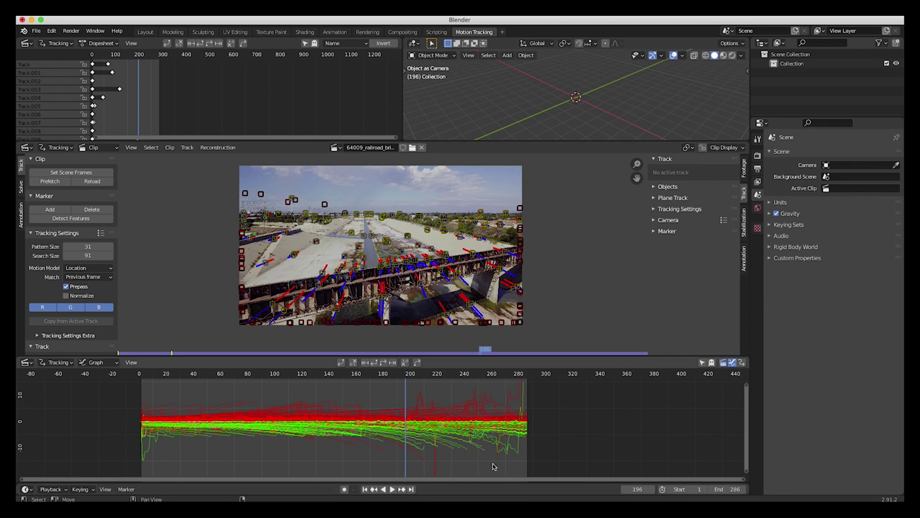
Step: Select the track whose curve spikes near frame 219 and shrink the graph area to give the clip more room
{"action": "left_click", "coordinate": [437, 468]}
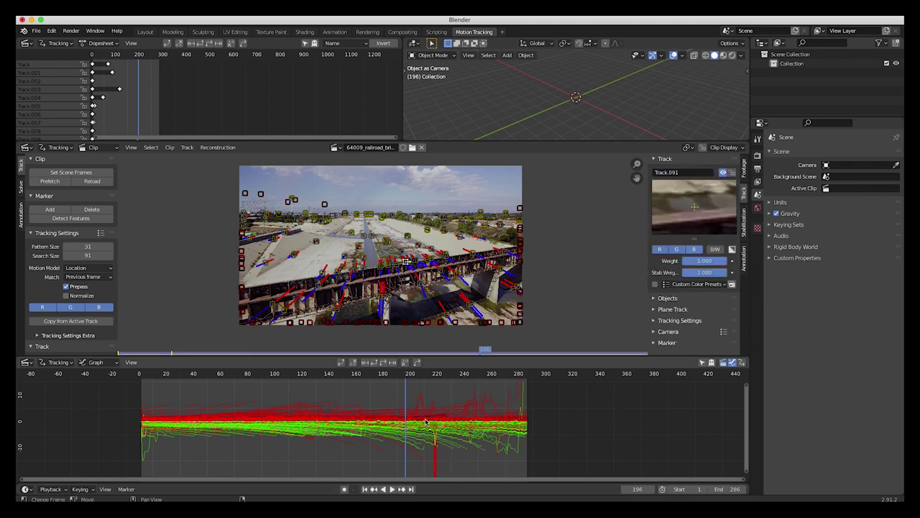
{"action": "left_click_drag", "start_coordinate": [459, 355], "coordinate": [460, 412]}
{"action": "key", "text": "f"}
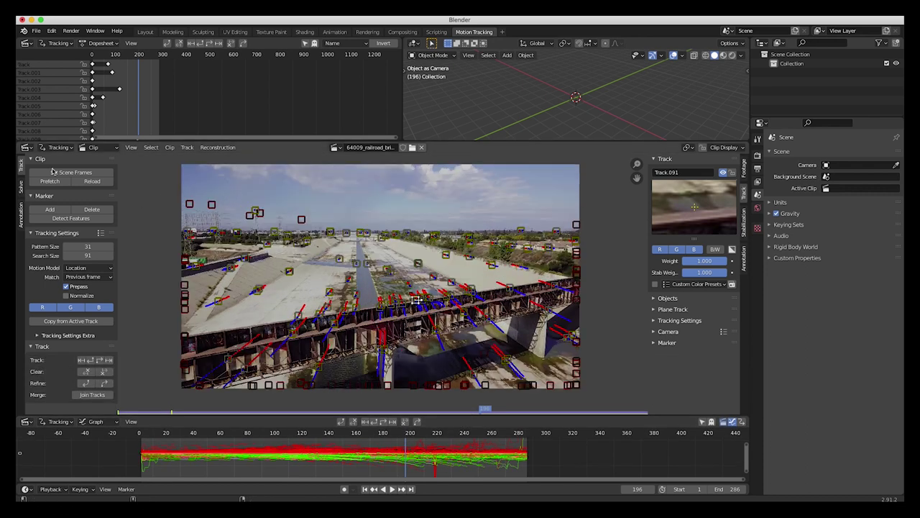
Step: Select all markers in the clip and set the camera solve to refine Focal length, K1, K2
{"action": "left_click", "coordinate": [21, 187]}
{"action": "scroll", "coordinate": [390, 281], "scroll_direction": "down", "scroll_amount": 1}
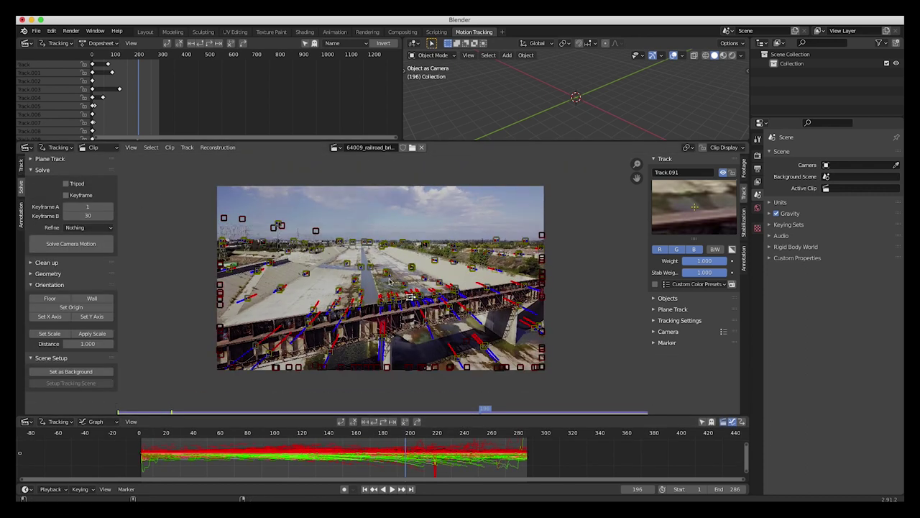
{"action": "key", "text": "b"}
{"action": "left_click_drag", "start_coordinate": [573, 169], "coordinate": [142, 403]}
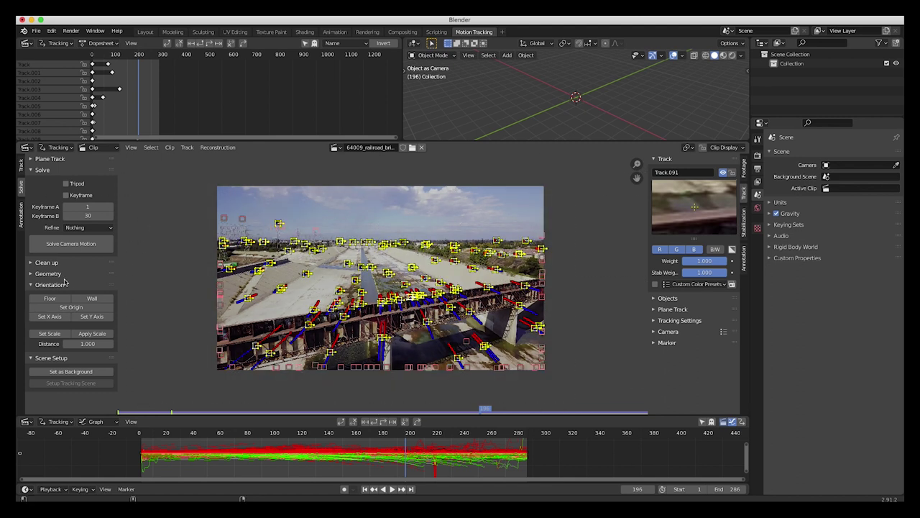
{"action": "left_click", "coordinate": [32, 262]}
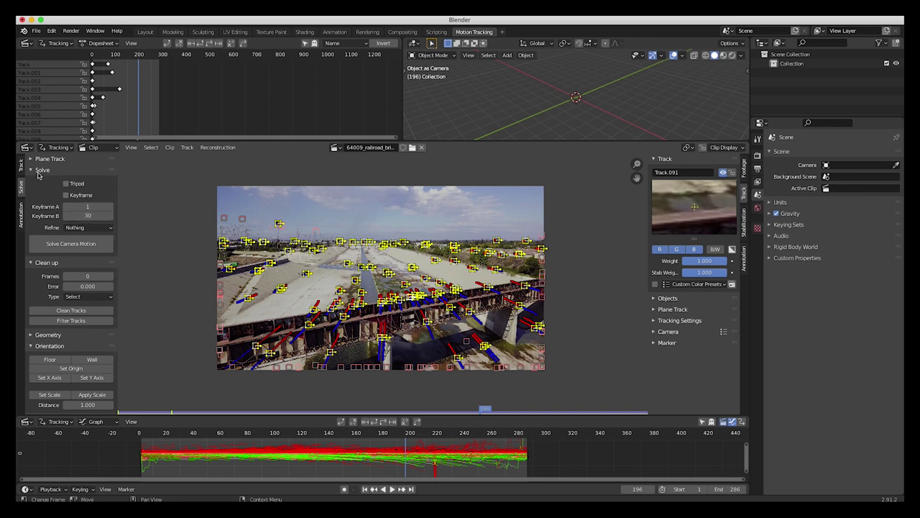
{"action": "left_click", "coordinate": [71, 228]}
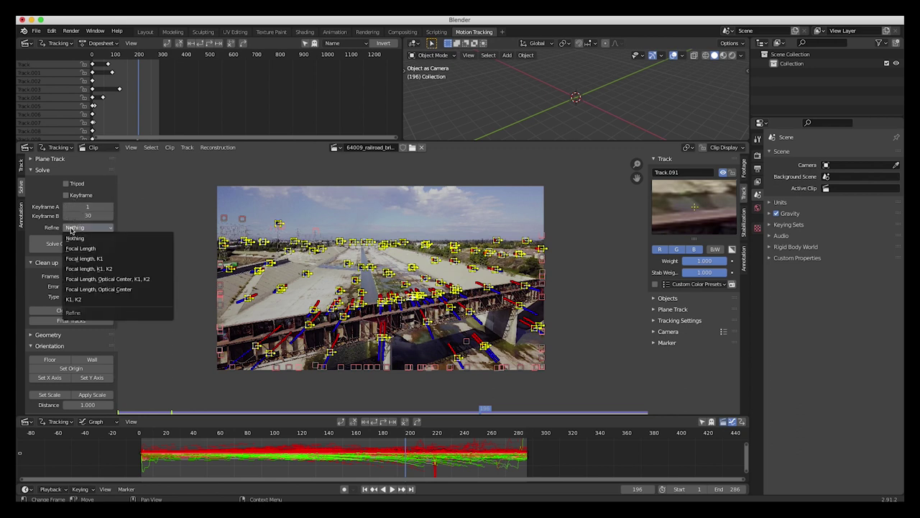
{"action": "left_click", "coordinate": [118, 269]}
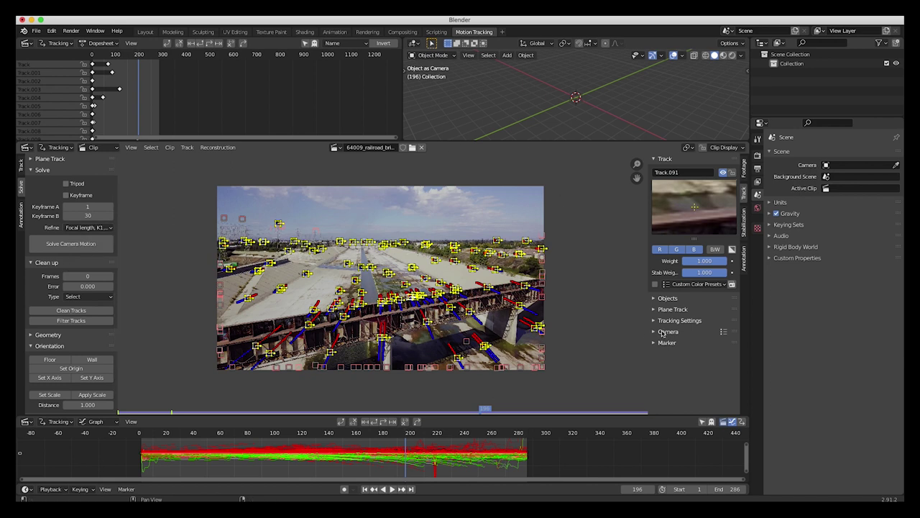
Step: Expand the clip's camera settings and widen the solve settings area to confirm Focal length, K1, K2 as the refinement
{"action": "left_click", "coordinate": [744, 170]}
{"action": "left_click", "coordinate": [743, 194]}
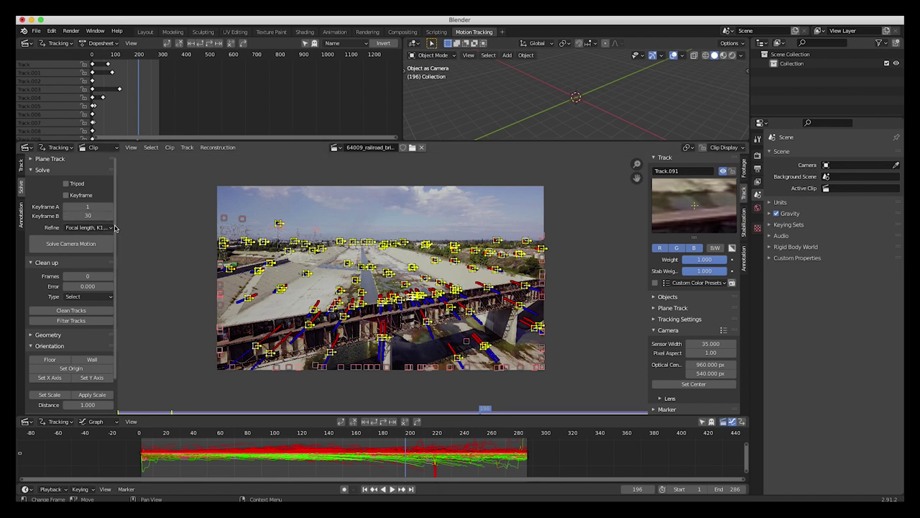
{"action": "left_click_drag", "start_coordinate": [116, 227], "coordinate": [158, 229]}
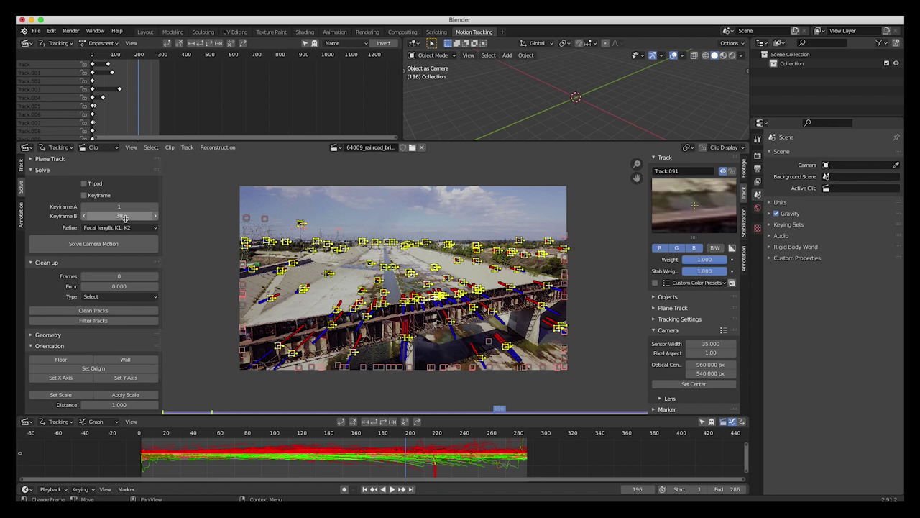
{"action": "left_click", "coordinate": [115, 227]}
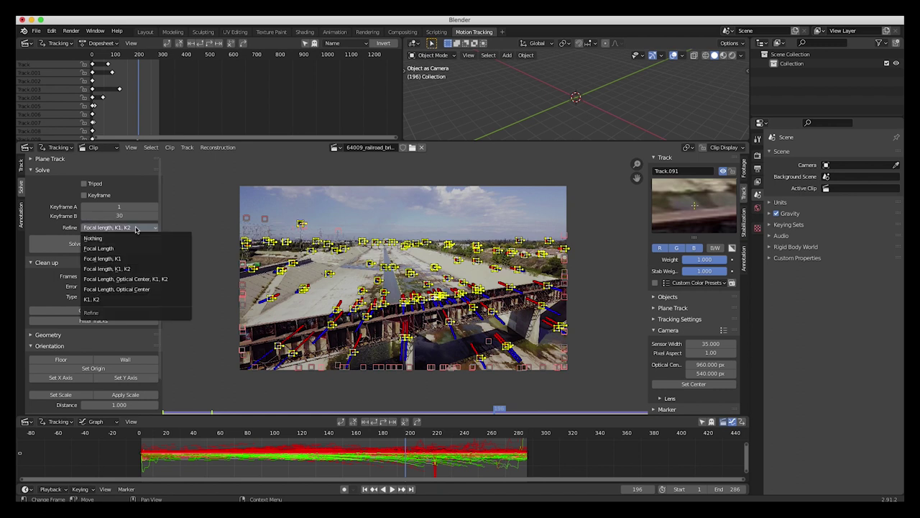
{"action": "left_click", "coordinate": [111, 269]}
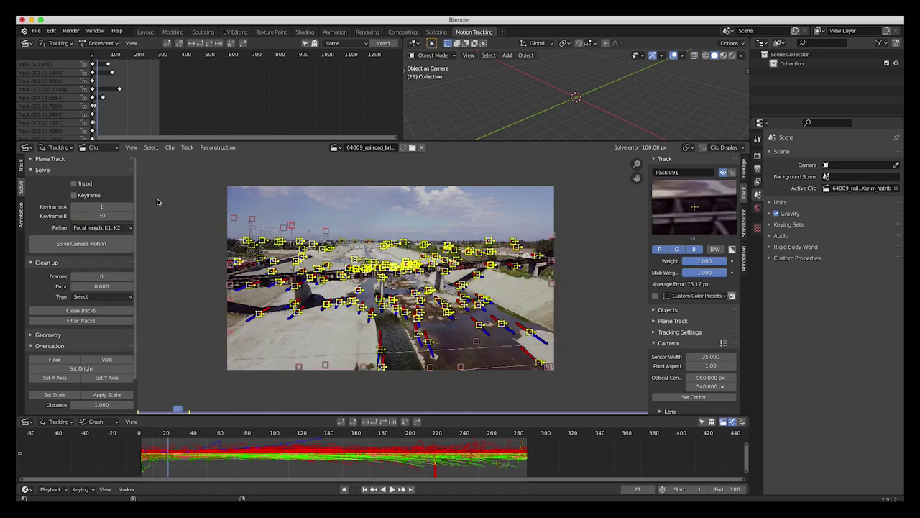
Step: Enable automatic keyframe selection for the solve and solve the camera motion
{"action": "left_click", "coordinate": [73, 195]}
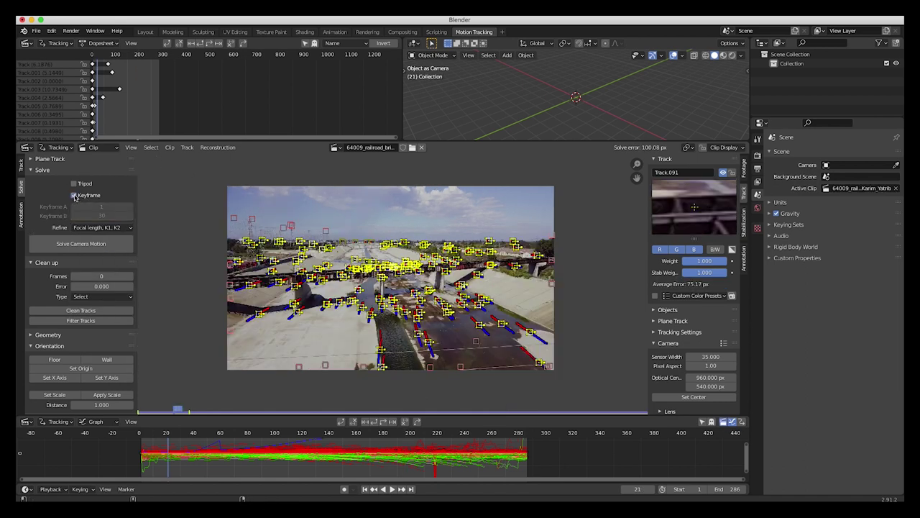
{"action": "scroll", "coordinate": [262, 276], "scroll_direction": "up", "scroll_amount": 1}
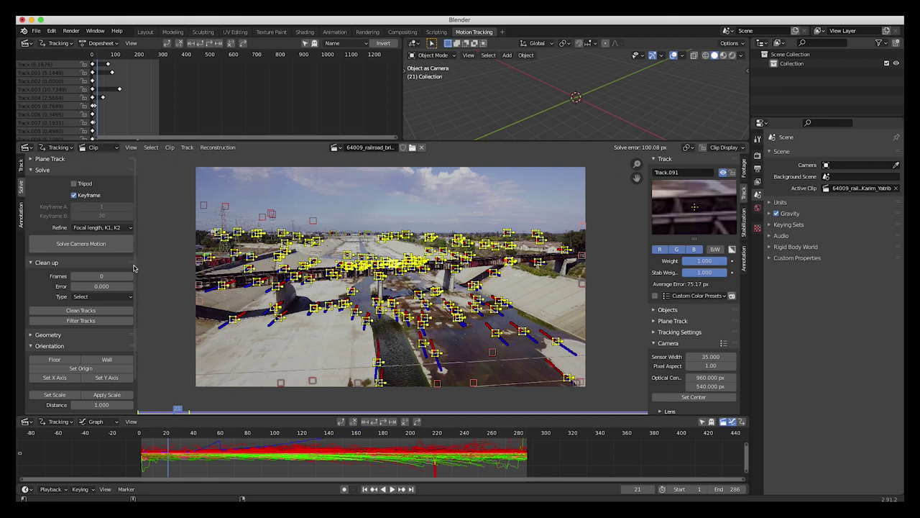
{"action": "left_click", "coordinate": [82, 245]}
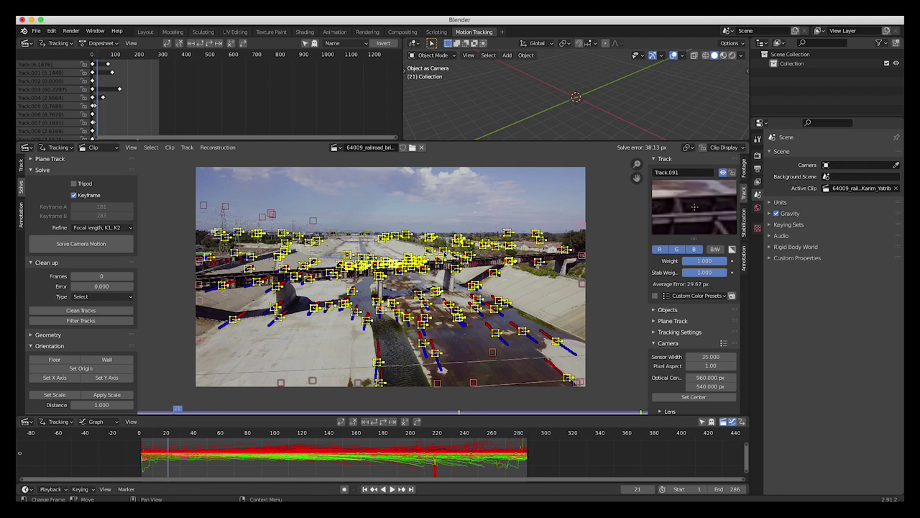
Step: Return to the tracking tools, check individual markers around the bridge, and select all markers in the clip
{"action": "mouse_move", "coordinate": [550, 177]}
{"action": "middle_mouse_down"}
{"action": "mouse_move", "coordinate": [558, 182]}
{"action": "mouse_move", "coordinate": [563, 167]}
{"action": "middle_mouse_up"}
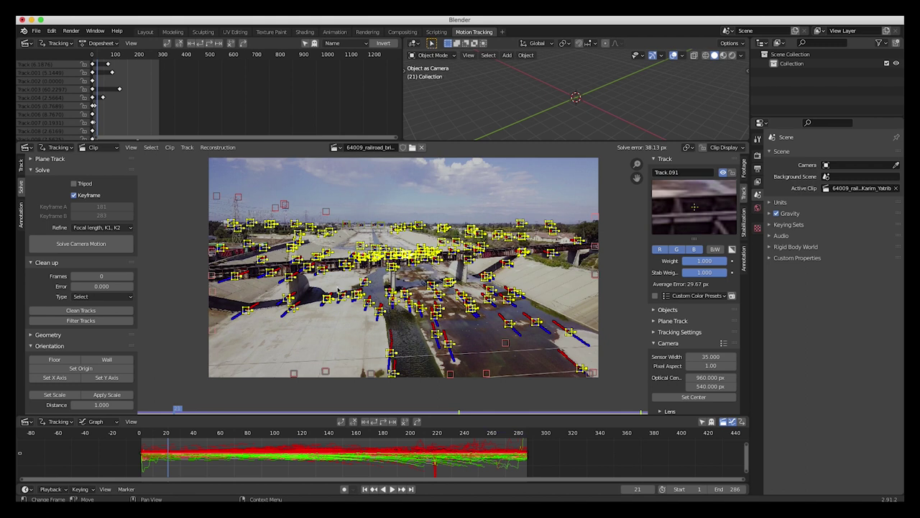
{"action": "left_click", "coordinate": [339, 291]}
{"action": "left_click", "coordinate": [21, 164]}
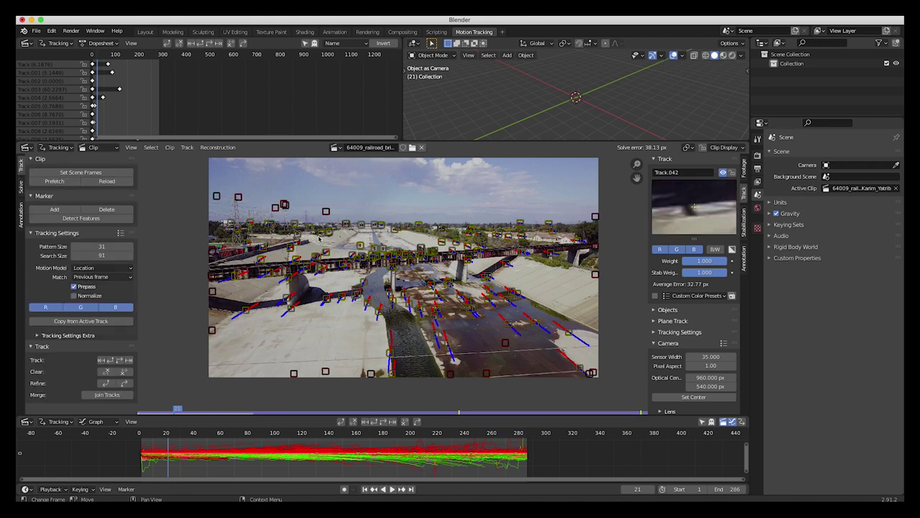
{"action": "scroll", "coordinate": [319, 238], "scroll_direction": "up", "scroll_amount": 2}
{"action": "left_click", "coordinate": [399, 272]}
{"action": "scroll", "coordinate": [399, 272], "scroll_direction": "down", "scroll_amount": 3}
{"action": "key", "text": "a"}
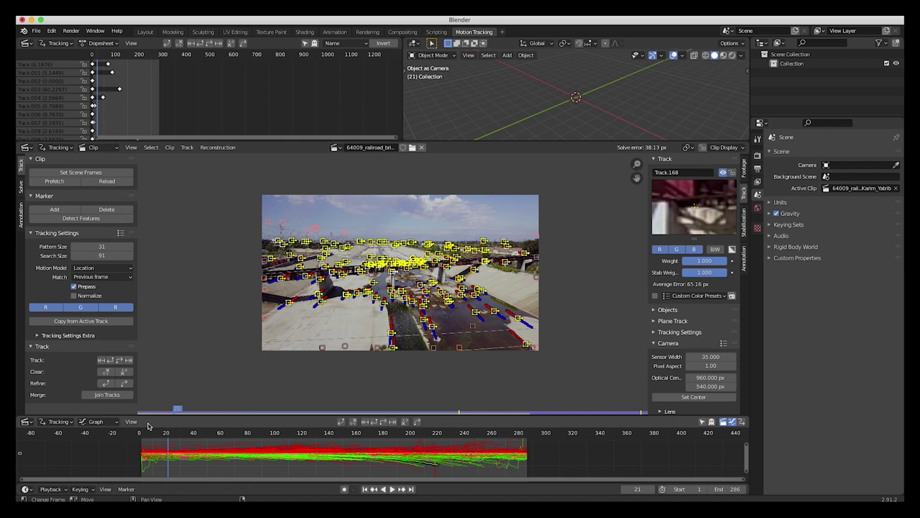
Step: Scrub from the clip's start to frame 33 and delete the slipping marker at the lower end of the river channel
{"action": "left_click", "coordinate": [141, 432]}
{"action": "left_click_drag", "start_coordinate": [148, 433], "coordinate": [184, 433]}
{"action": "key", "text": "x"}
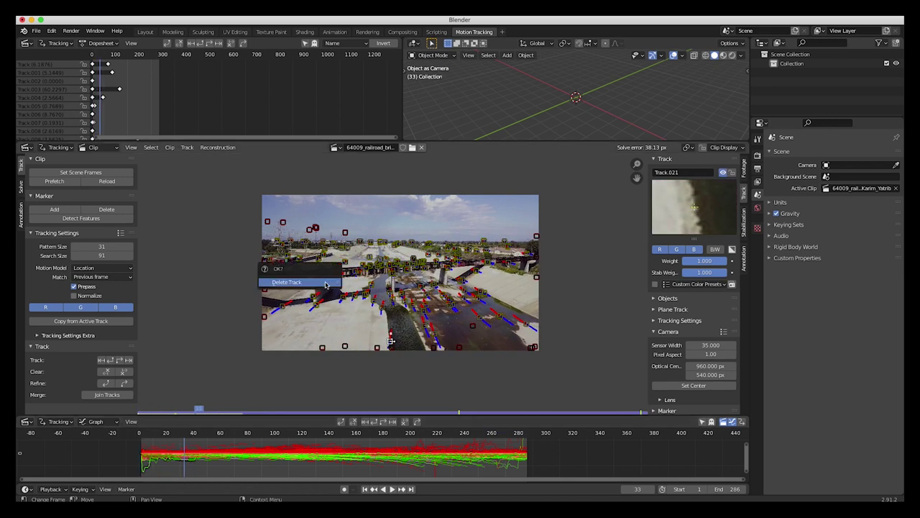
{"action": "left_click", "coordinate": [325, 283]}
Step: Look through the footage, go back to frame 1, and delete the marker low on the left concrete floor
{"action": "key", "text": "space"}
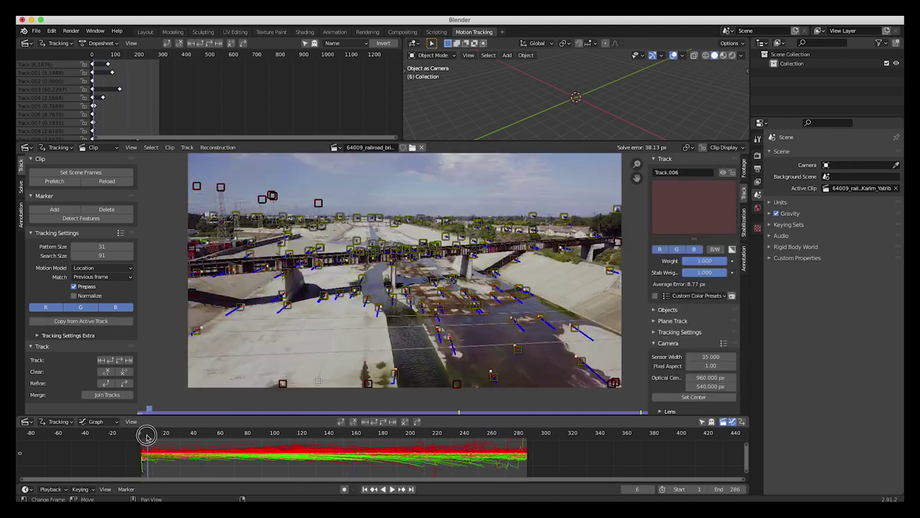
{"action": "left_click_drag", "start_coordinate": [146, 435], "coordinate": [140, 437]}
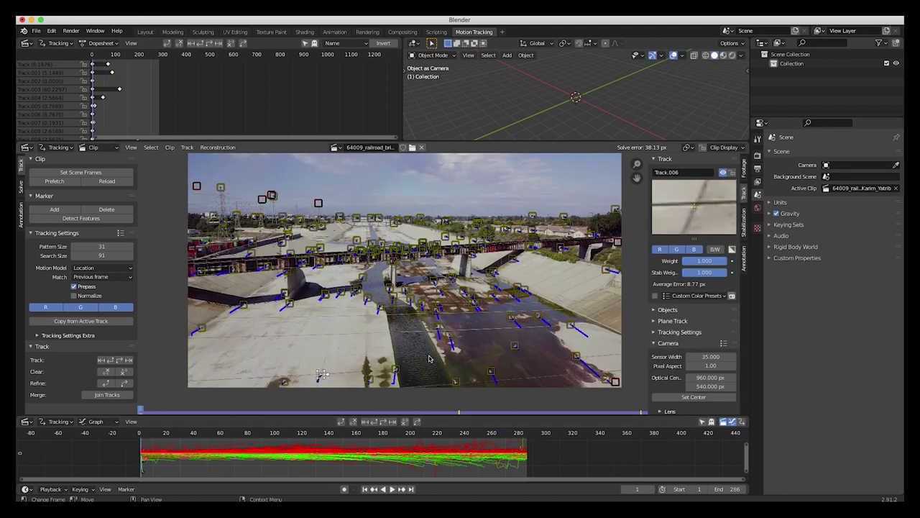
{"action": "key", "text": "x"}
{"action": "left_click", "coordinate": [321, 375]}
Step: Check the footage around frames 219 to 210 and delete the slipping marker near the middle of the bridge railing
{"action": "left_click", "coordinate": [436, 469]}
{"action": "left_click", "coordinate": [435, 440]}
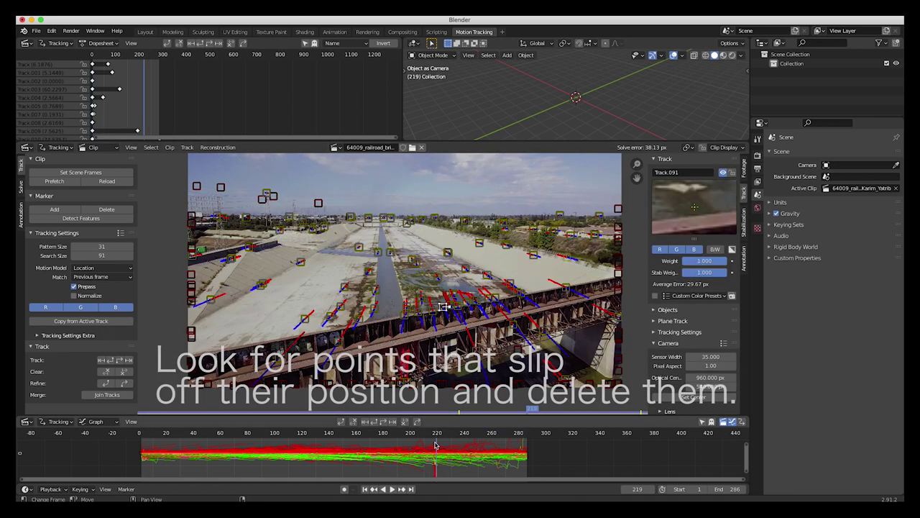
{"action": "left_click_drag", "start_coordinate": [433, 438], "coordinate": [423, 441]}
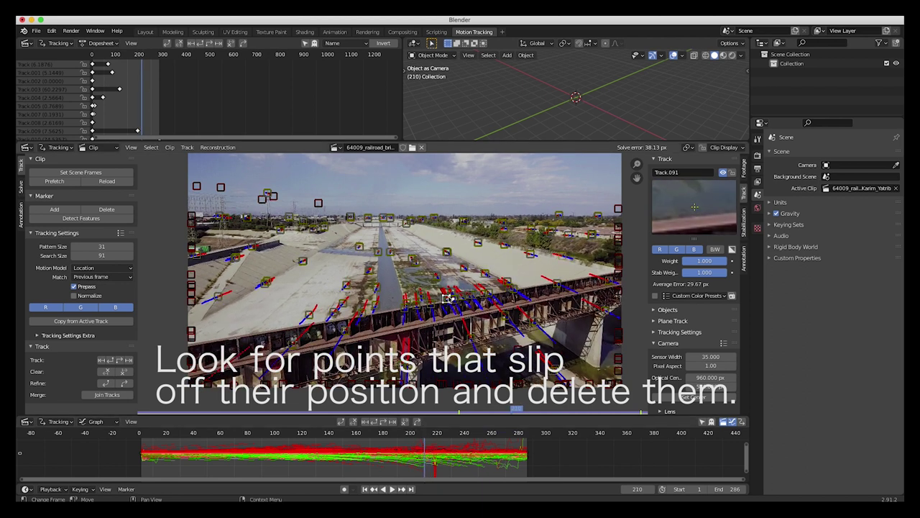
{"action": "key", "text": "x"}
{"action": "left_click", "coordinate": [407, 280]}
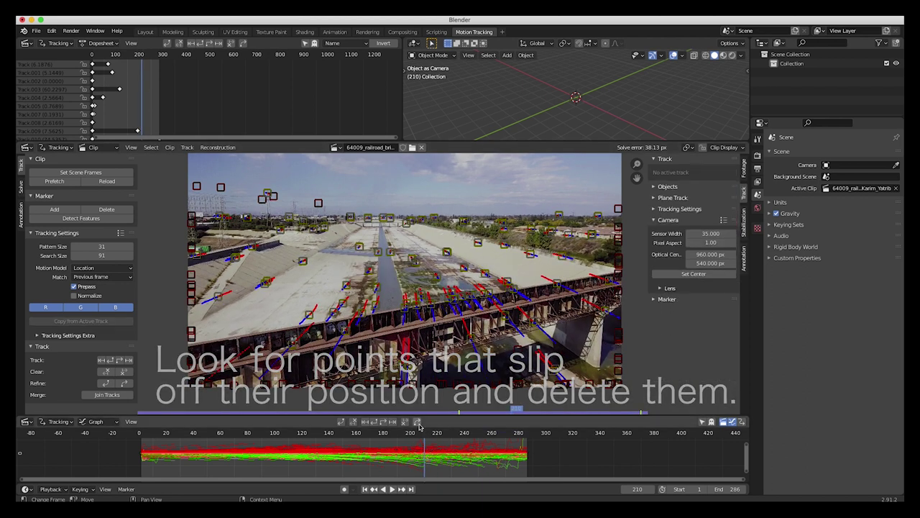
Step: Scrub around frame 212 and delete two more slipping markers near the bridge railing
{"action": "left_click", "coordinate": [421, 442]}
{"action": "left_click_drag", "start_coordinate": [421, 439], "coordinate": [413, 439]}
{"action": "key", "text": "x"}
{"action": "left_click", "coordinate": [457, 295]}
{"action": "left_click", "coordinate": [419, 447]}
{"action": "left_click_drag", "start_coordinate": [417, 436], "coordinate": [427, 438]}
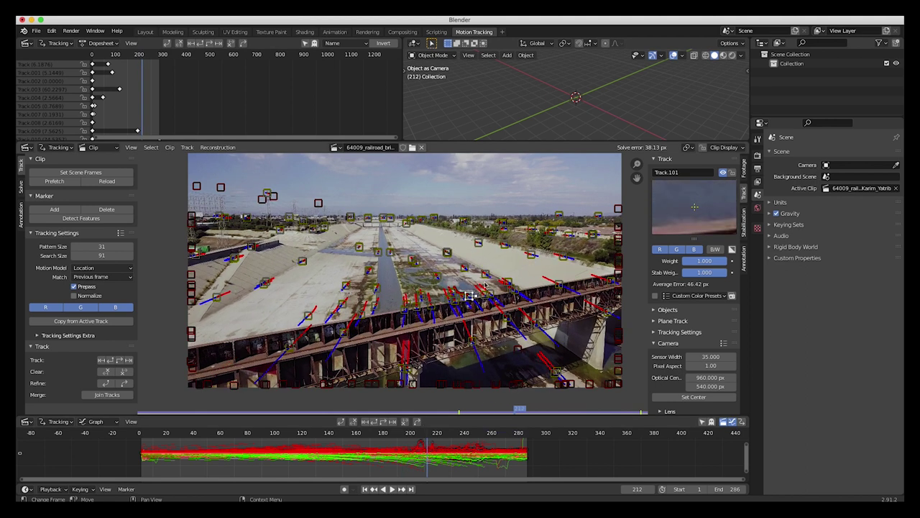
{"action": "key", "text": "x"}
{"action": "left_click", "coordinate": [471, 299]}
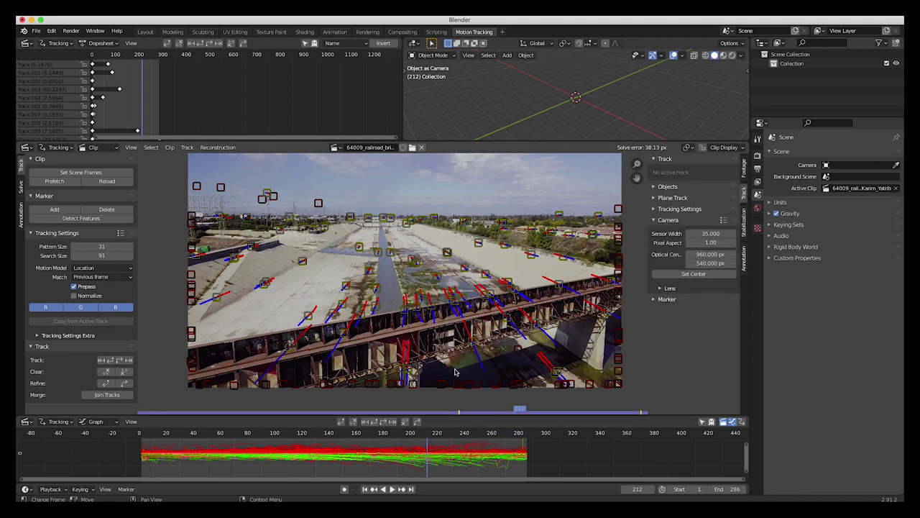
Step: Scrub back through the end section of the clip and delete the slipping marker near the right concrete bank
{"action": "left_click", "coordinate": [506, 464]}
{"action": "left_click_drag", "start_coordinate": [506, 434], "coordinate": [493, 444]}
{"action": "key", "text": "x"}
{"action": "left_click", "coordinate": [576, 323]}
Step: Select the group of markers across the riverbed at frame 271 and clear their tracks before frame 259
{"action": "left_click_drag", "start_coordinate": [483, 436], "coordinate": [508, 437]}
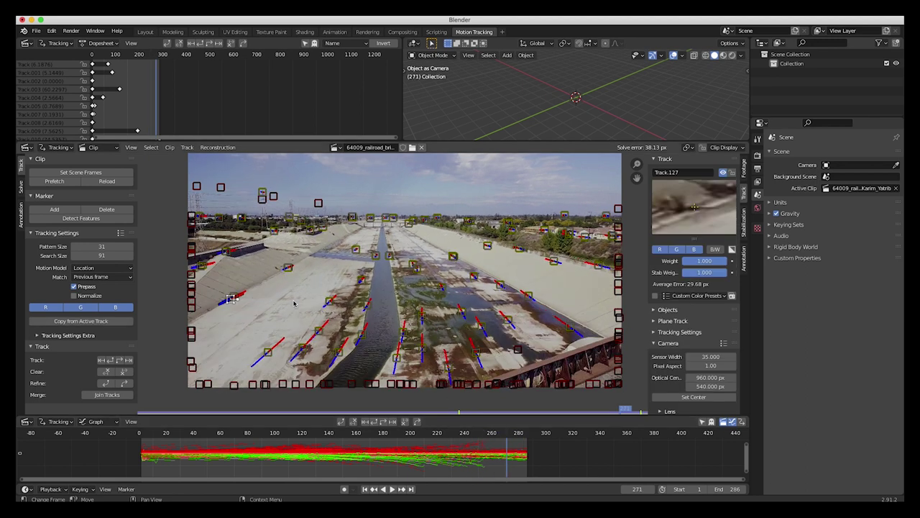
{"action": "key", "text": "b"}
{"action": "left_click_drag", "start_coordinate": [242, 298], "coordinate": [493, 375]}
{"action": "left_click_drag", "start_coordinate": [437, 434], "coordinate": [491, 428]}
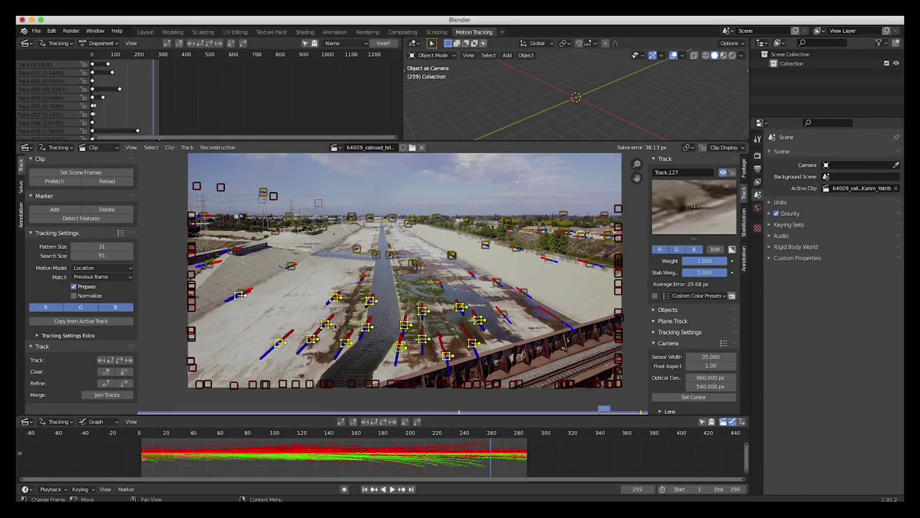
{"action": "left_click", "coordinate": [104, 373]}
Step: Go to frame 61, select all visible markers in the footage, and solve the camera motion again
{"action": "left_click_drag", "start_coordinate": [480, 435], "coordinate": [222, 437]}
{"action": "scroll", "coordinate": [395, 315], "scroll_direction": "down", "scroll_amount": 2}
{"action": "key", "text": "b"}
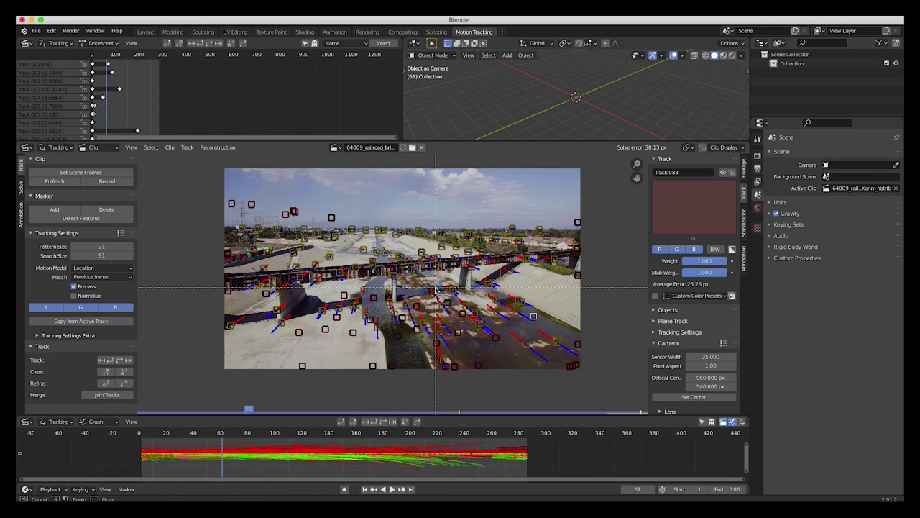
{"action": "left_click_drag", "start_coordinate": [606, 161], "coordinate": [139, 400]}
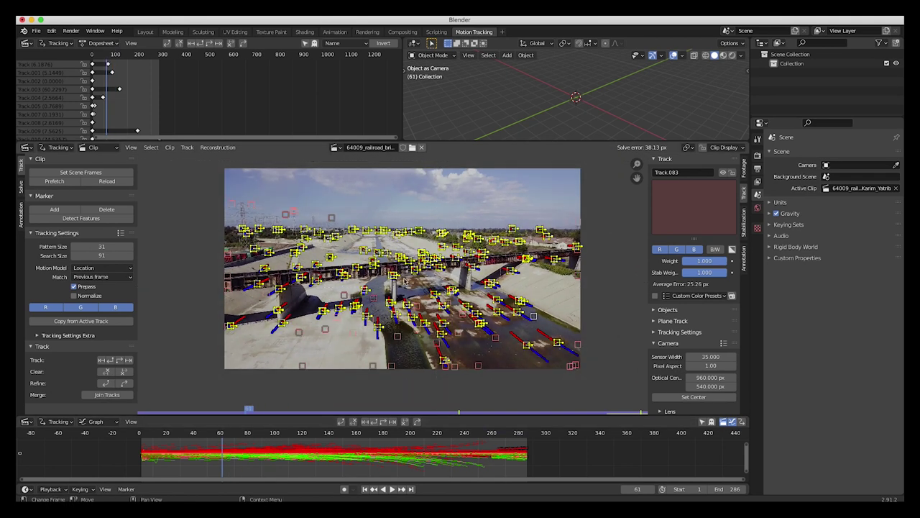
{"action": "left_click", "coordinate": [21, 186]}
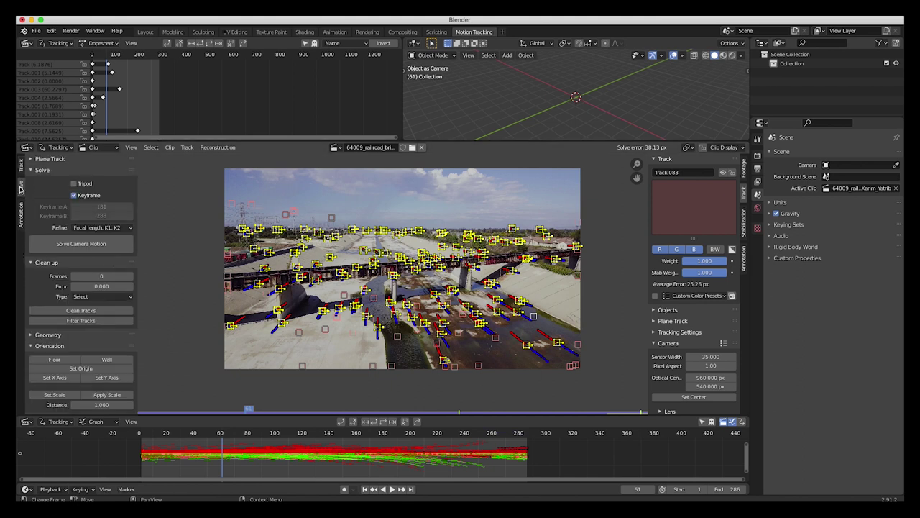
{"action": "left_click", "coordinate": [77, 245]}
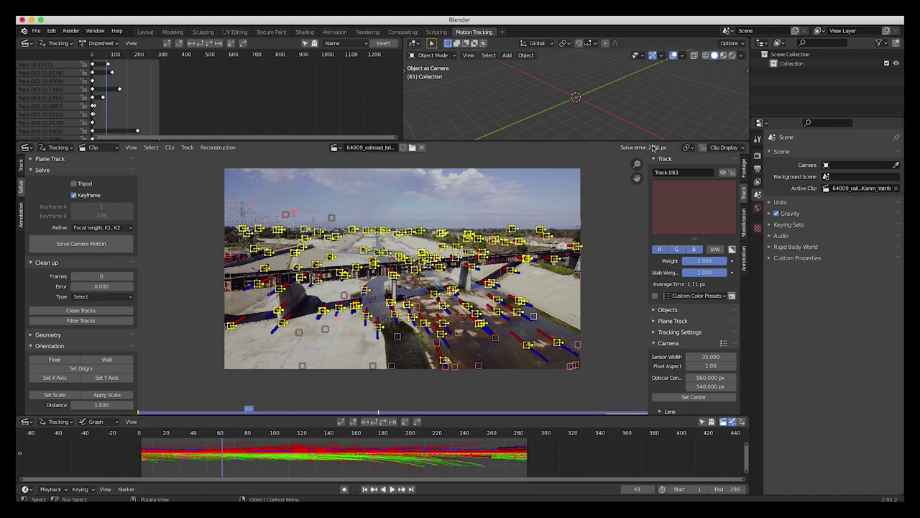
Step: Use Clean Tracks to select tracks with a reprojection error above 6, delete them, and solve the camera motion again
{"action": "left_click", "coordinate": [80, 310]}
{"action": "left_click_drag", "start_coordinate": [229, 394], "coordinate": [256, 394]}
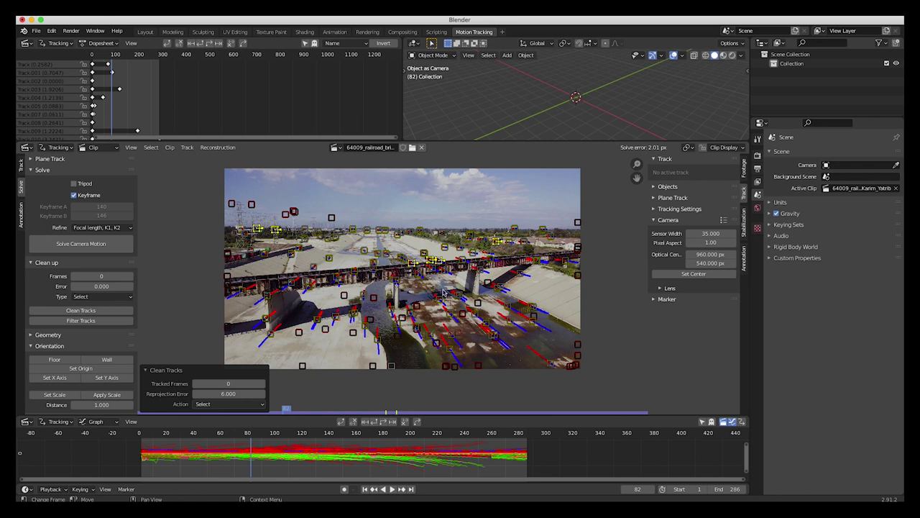
{"action": "left_click", "coordinate": [87, 245]}
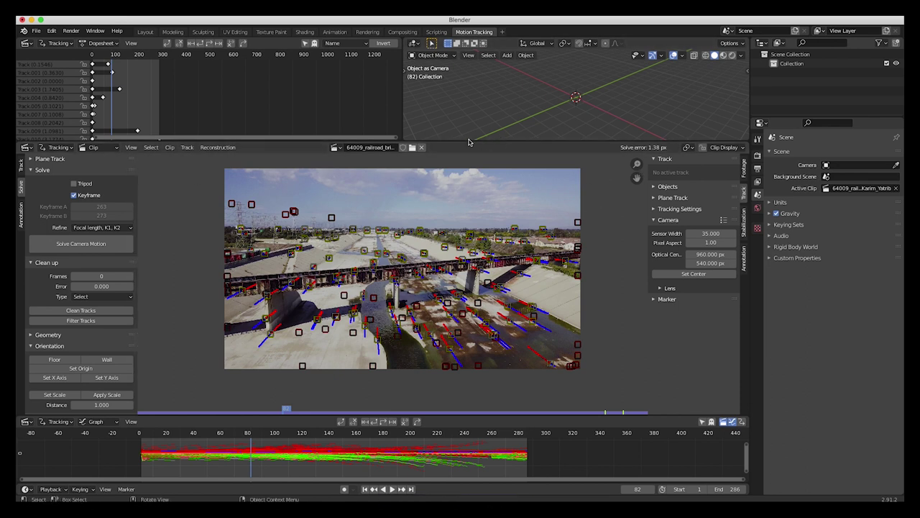
Step: Add a camera to the scene and set the tracked clip as its background
{"action": "scroll", "coordinate": [82, 288], "scroll_direction": "down", "scroll_amount": 2}
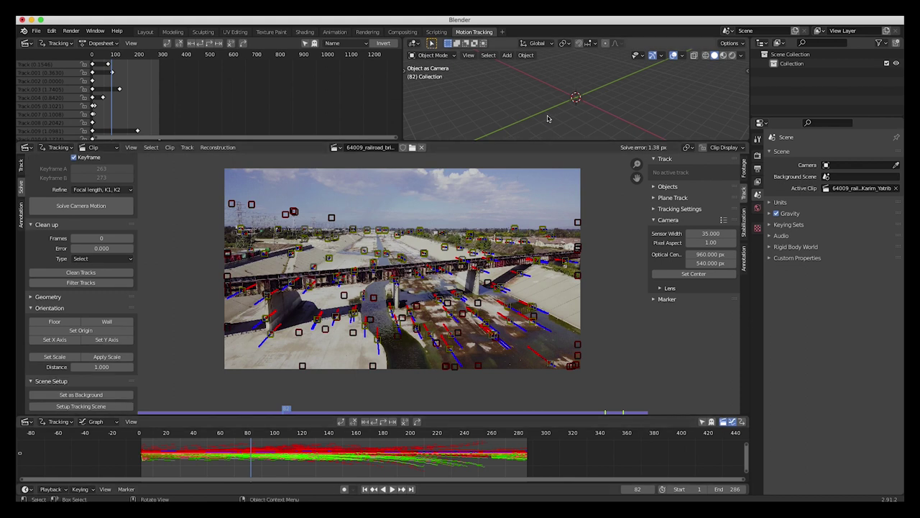
{"action": "key", "text": "shift+a"}
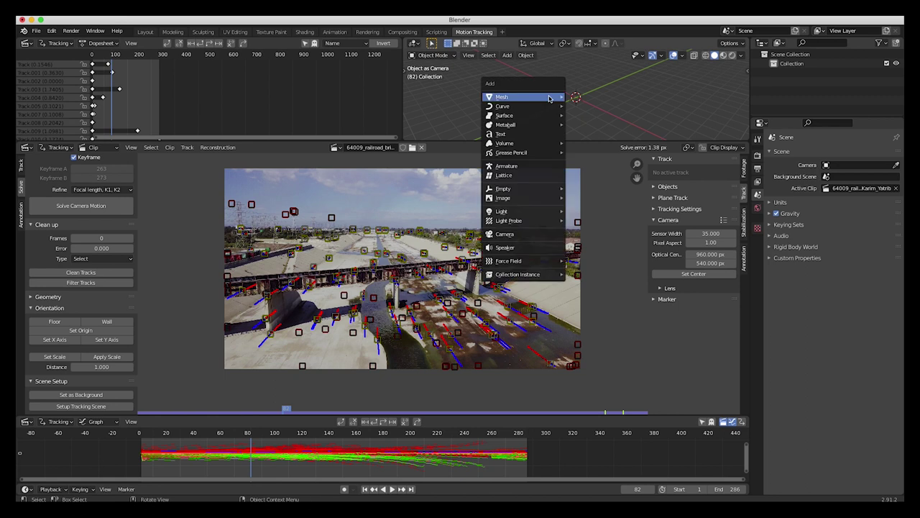
{"action": "left_click", "coordinate": [510, 238]}
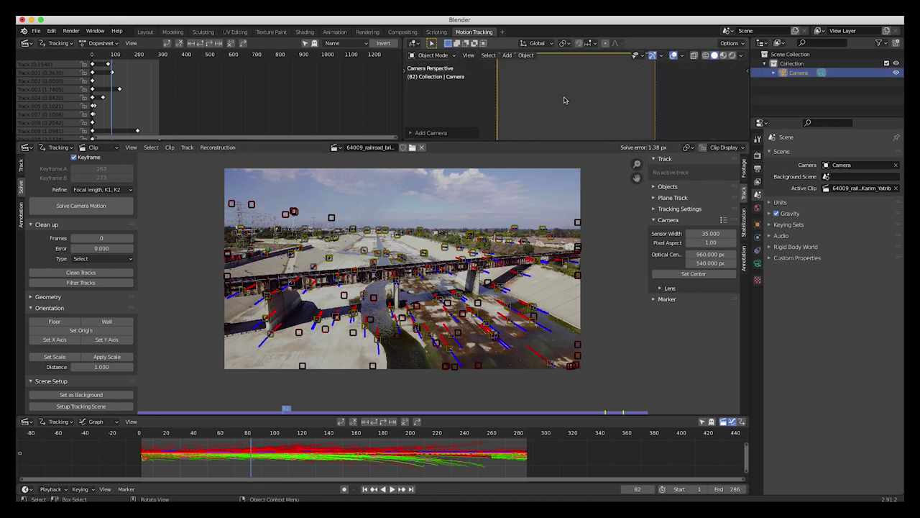
{"action": "key", "text": "KP_0"}
{"action": "scroll", "coordinate": [563, 103], "scroll_direction": "right", "scroll_amount": 3}
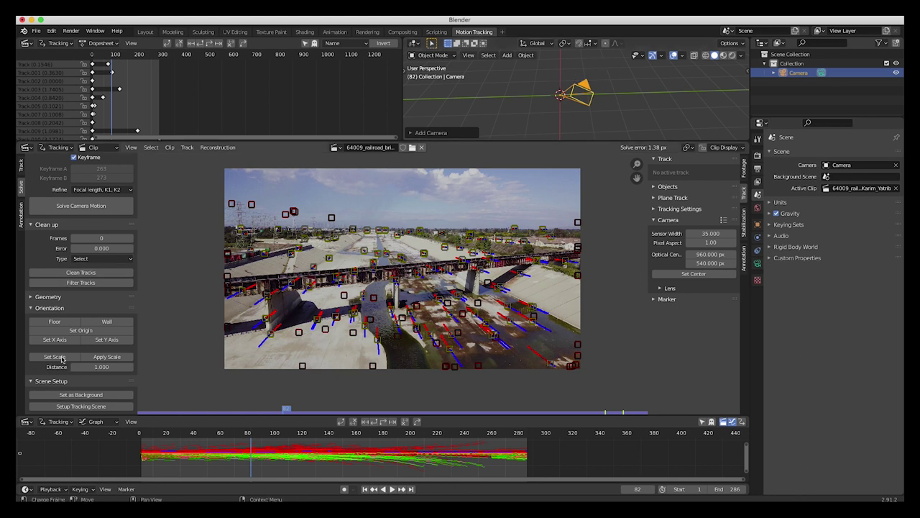
{"action": "left_click", "coordinate": [74, 395]}
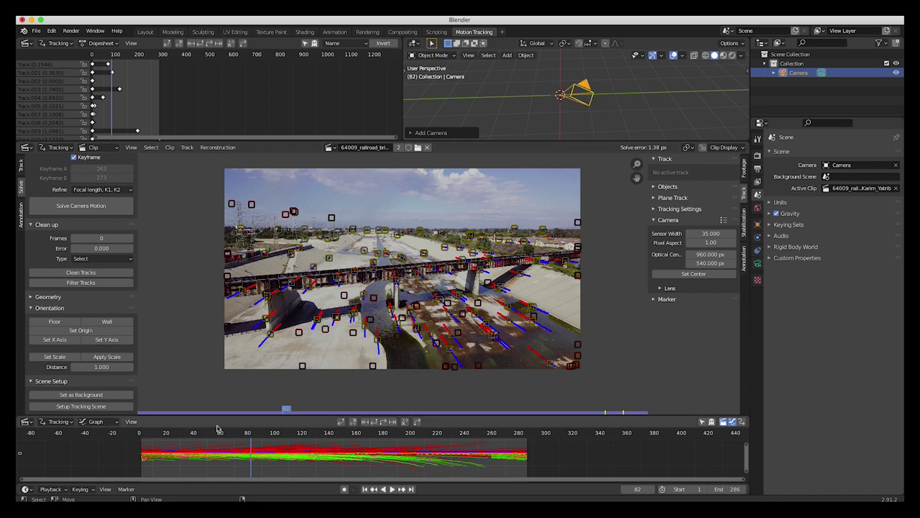
Step: Go to frame 246 and set the scene origin at the riverbed marker just right of the water channel
{"action": "left_click_drag", "start_coordinate": [252, 436], "coordinate": [444, 447]}
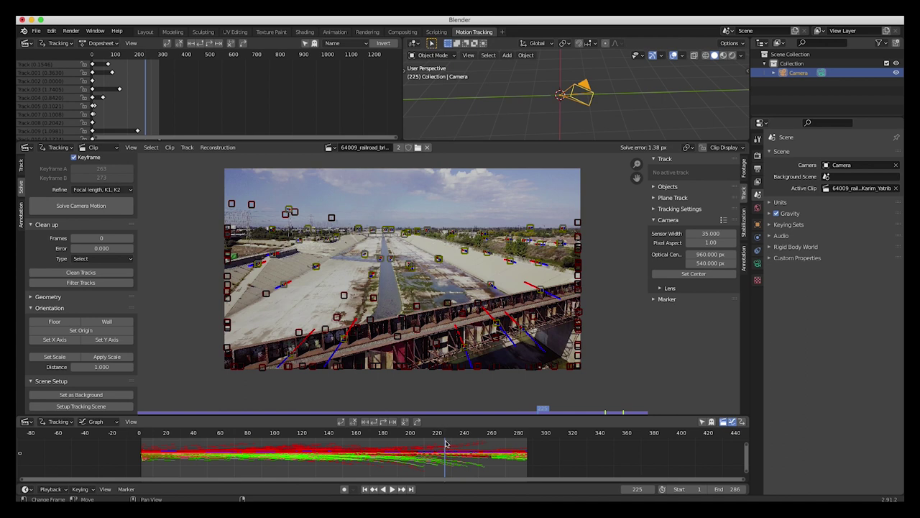
{"action": "left_click_drag", "start_coordinate": [444, 436], "coordinate": [474, 440]}
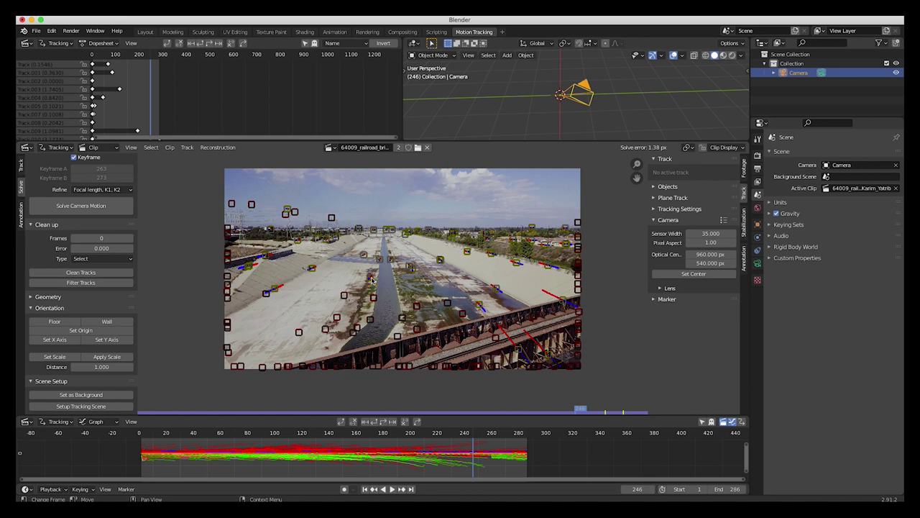
{"action": "left_click", "coordinate": [410, 270]}
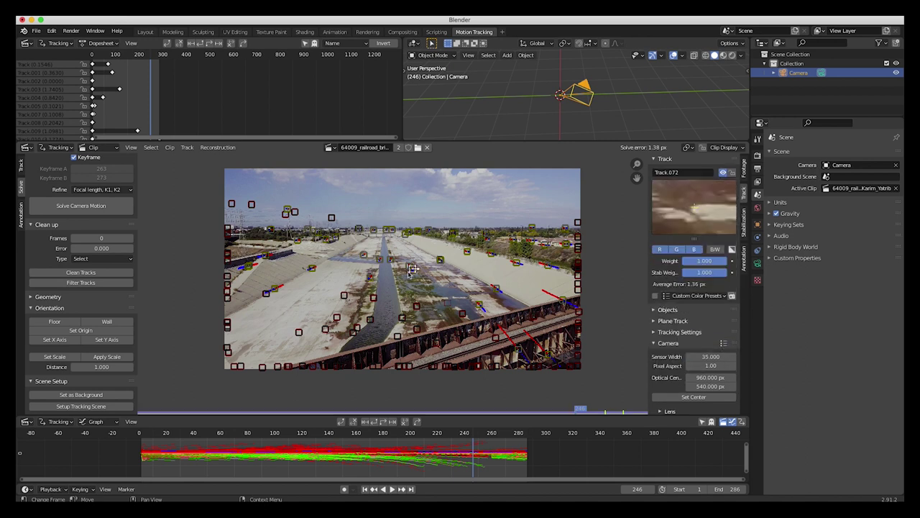
{"action": "left_click", "coordinate": [79, 330]}
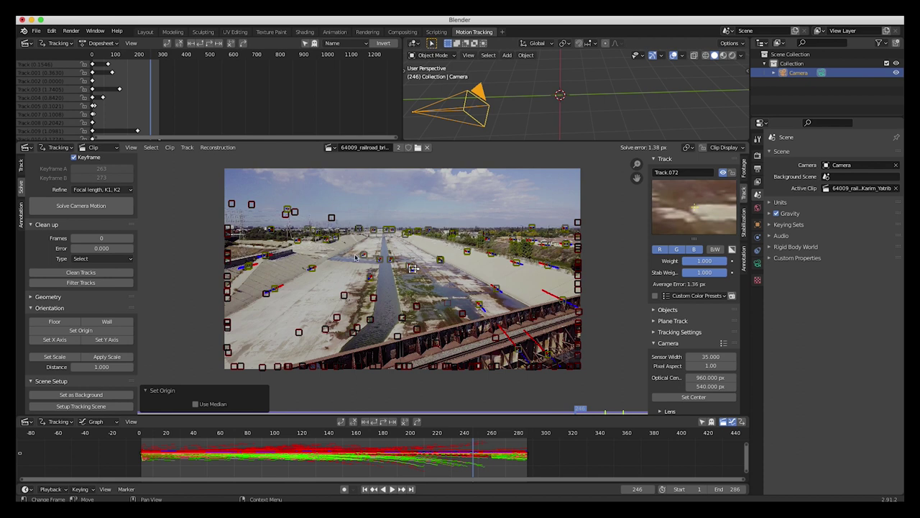
Step: Select three markers spread across the river floor, picking the last at frame 274, and define them as the floor plane
{"action": "left_click", "coordinate": [312, 268]}
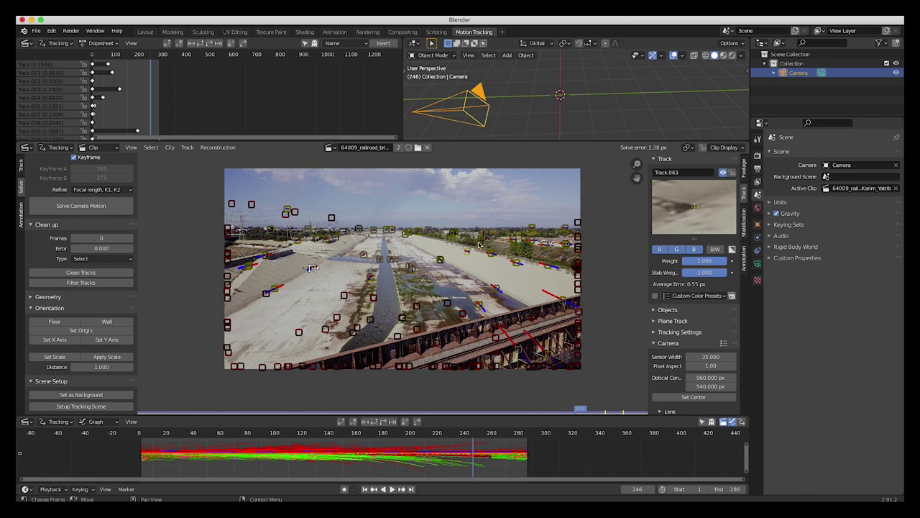
{"action": "left_click", "coordinate": [440, 262]}
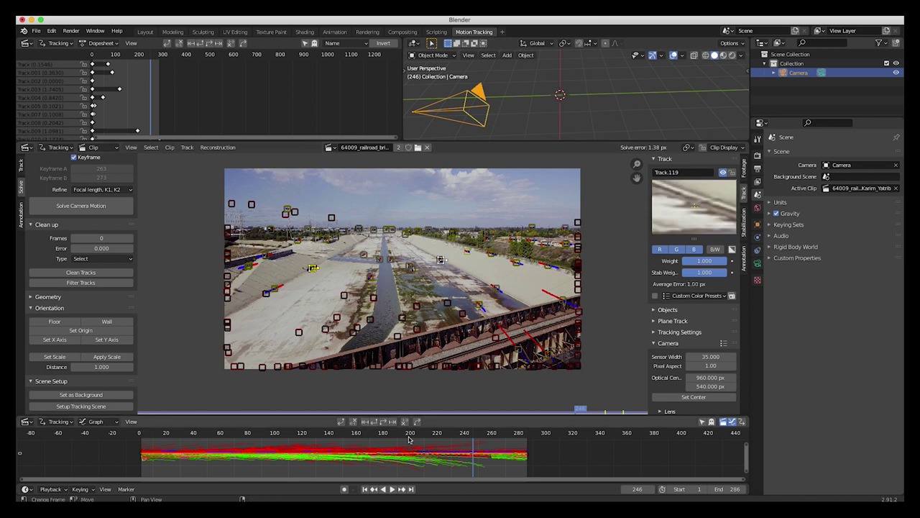
{"action": "left_click_drag", "start_coordinate": [479, 434], "coordinate": [511, 434]}
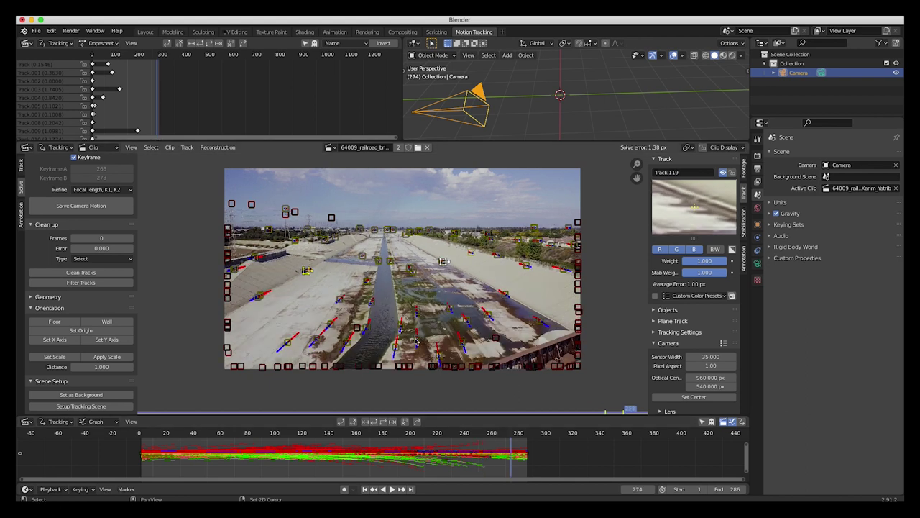
{"action": "left_click", "coordinate": [418, 338]}
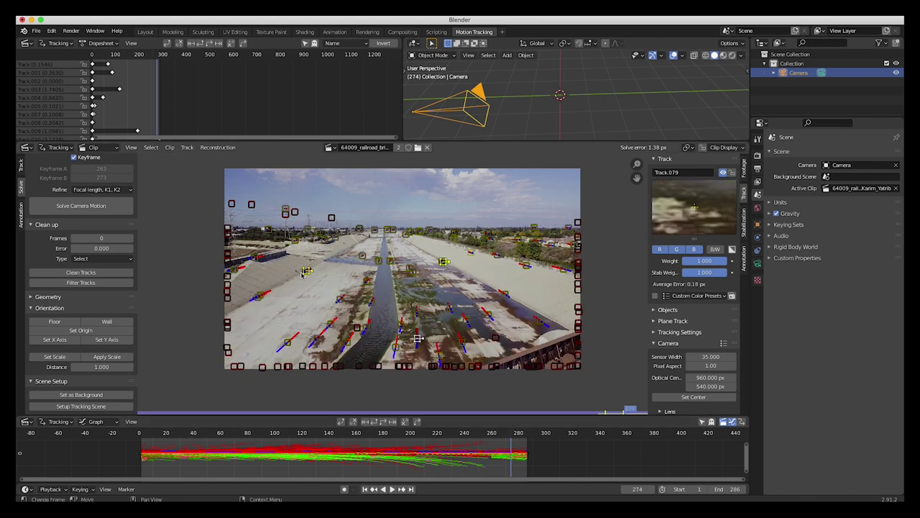
{"action": "left_click", "coordinate": [54, 322]}
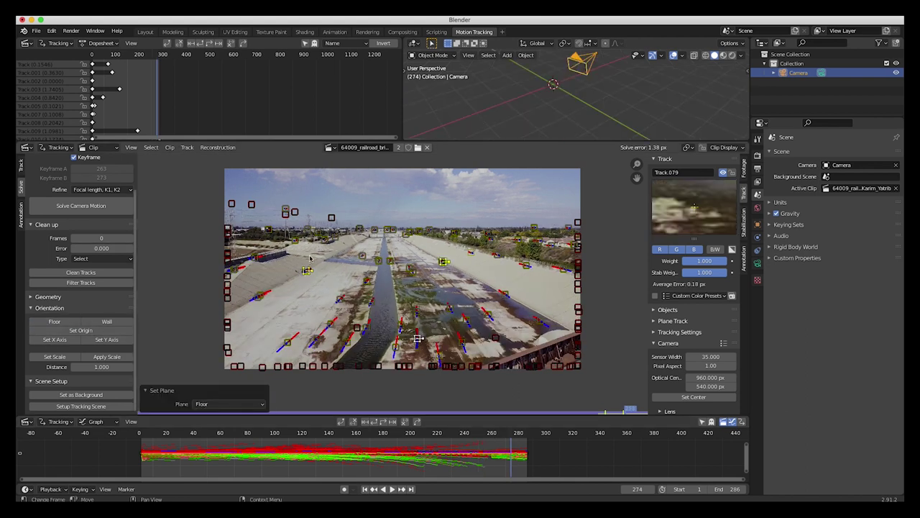
Step: Set up the tracking scene and enlarge the 3D viewport to inspect the ground plane, camera, and track points in wireframe
{"action": "left_click", "coordinate": [70, 407]}
{"action": "left_click_drag", "start_coordinate": [541, 139], "coordinate": [542, 220]}
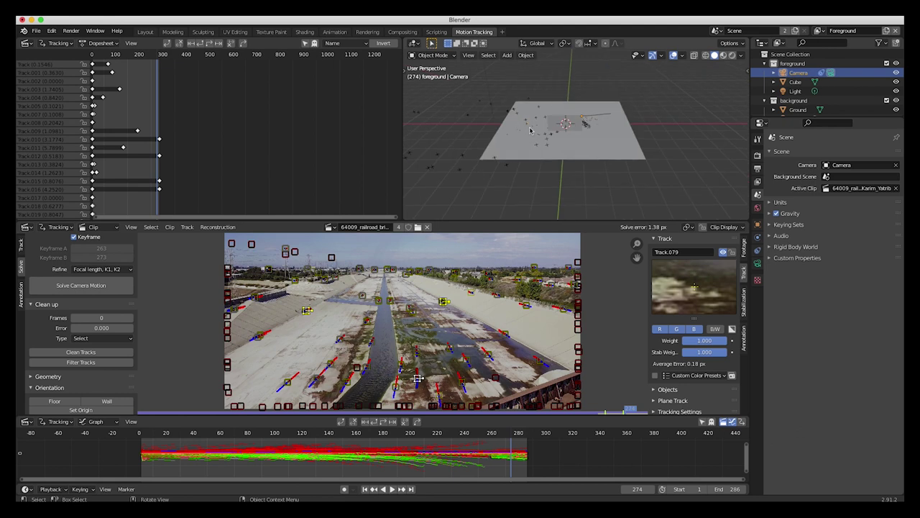
{"action": "middle_click_drag", "start_coordinate": [560, 113], "coordinate": [612, 120]}
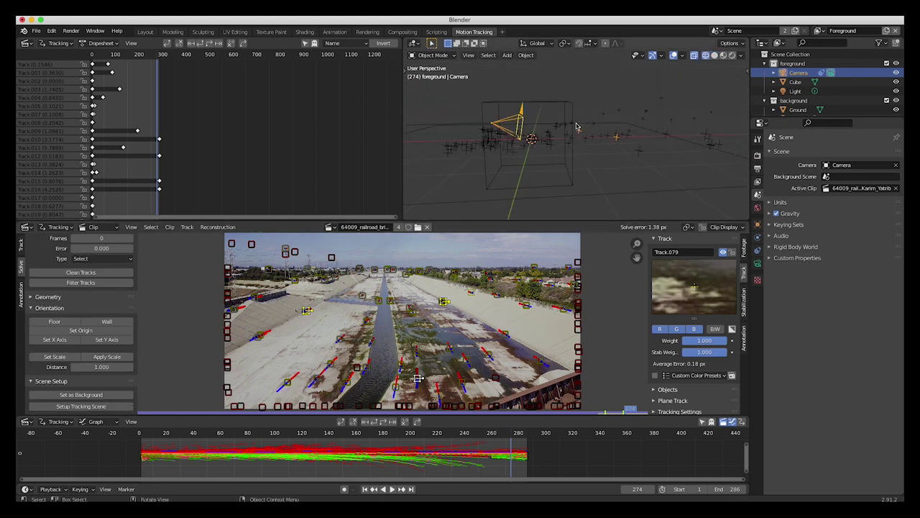
{"action": "left_click", "coordinate": [573, 131]}
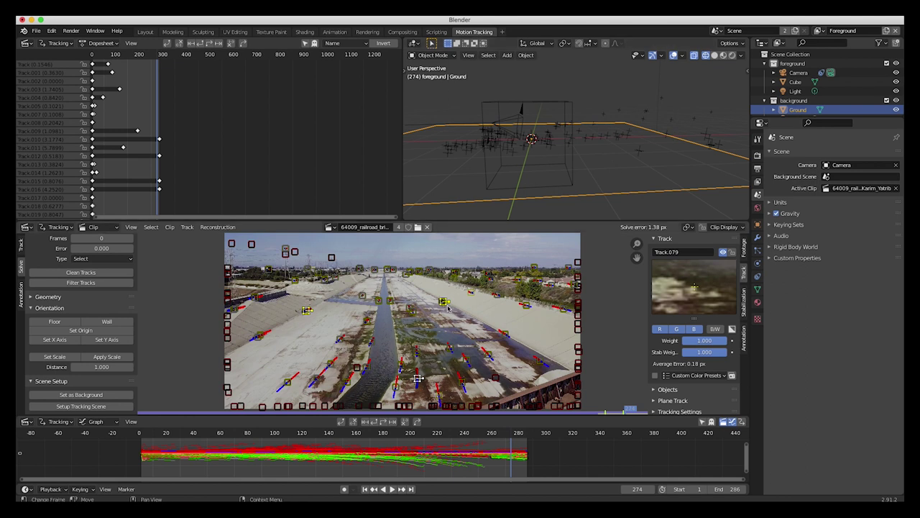
{"action": "scroll", "coordinate": [447, 307], "scroll_direction": "down", "scroll_amount": 2}
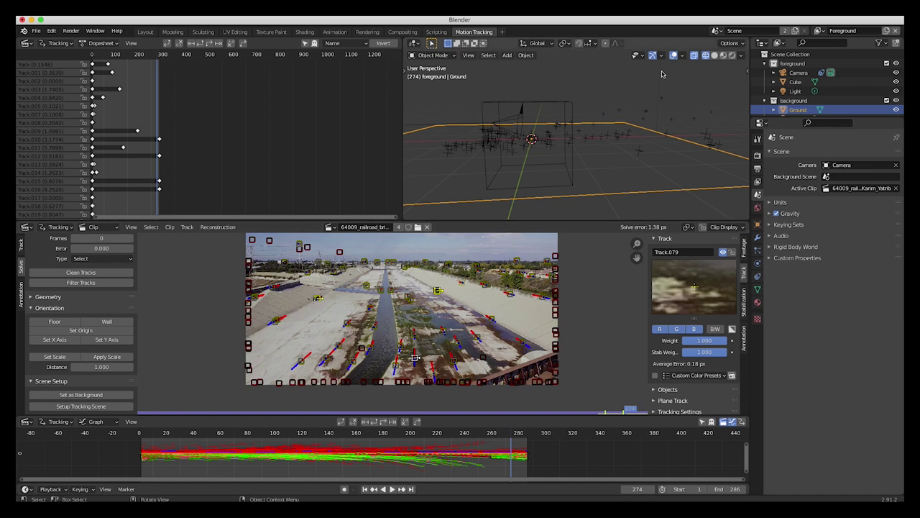
{"action": "left_click", "coordinate": [530, 109]}
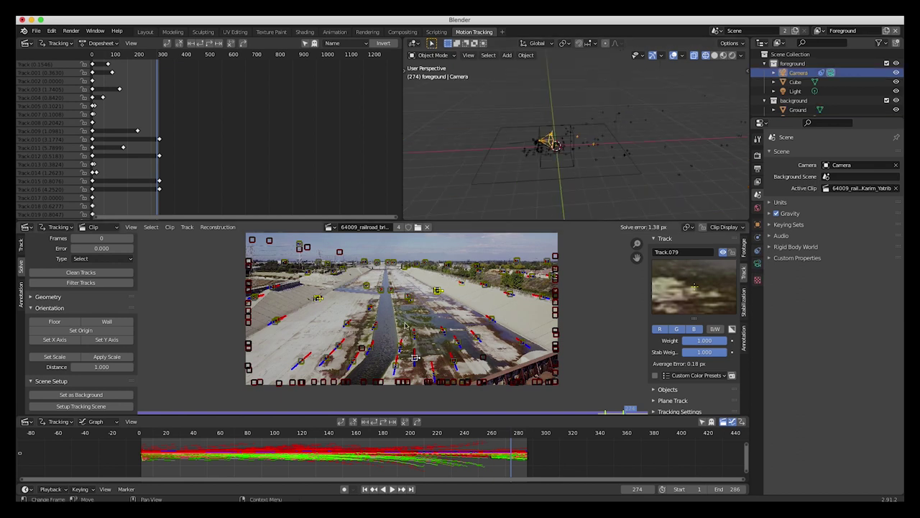
Step: Select the ground plane in the Layout workspace and split the 3D viewport into two side-by-side views
{"action": "left_click", "coordinate": [145, 32]}
{"action": "key", "text": "shift+z"}
{"action": "middle_click_drag", "start_coordinate": [357, 249], "coordinate": [357, 248]}
{"action": "scroll", "coordinate": [357, 249], "scroll_direction": "up", "scroll_amount": 8}
{"action": "scroll", "coordinate": [357, 249], "scroll_direction": "down", "scroll_amount": 7}
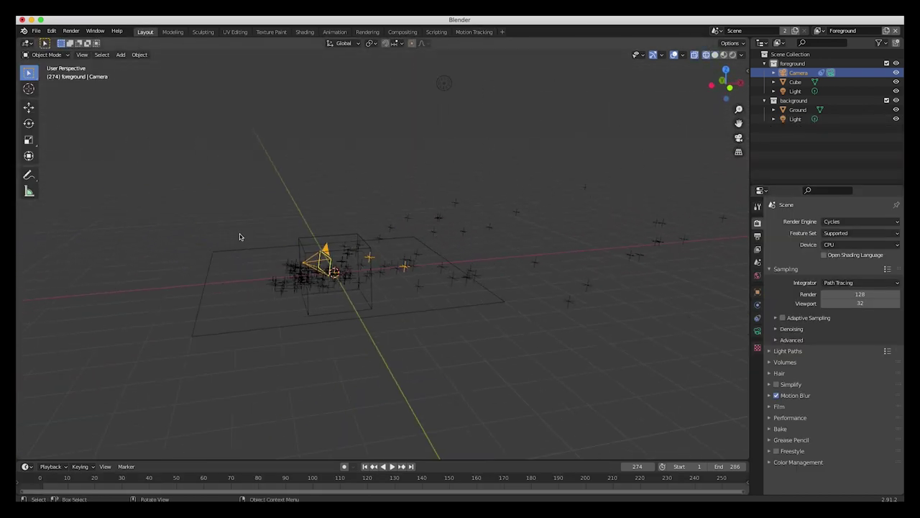
{"action": "left_click", "coordinate": [239, 248]}
{"action": "middle_click_drag", "start_coordinate": [342, 239], "coordinate": [249, 276]}
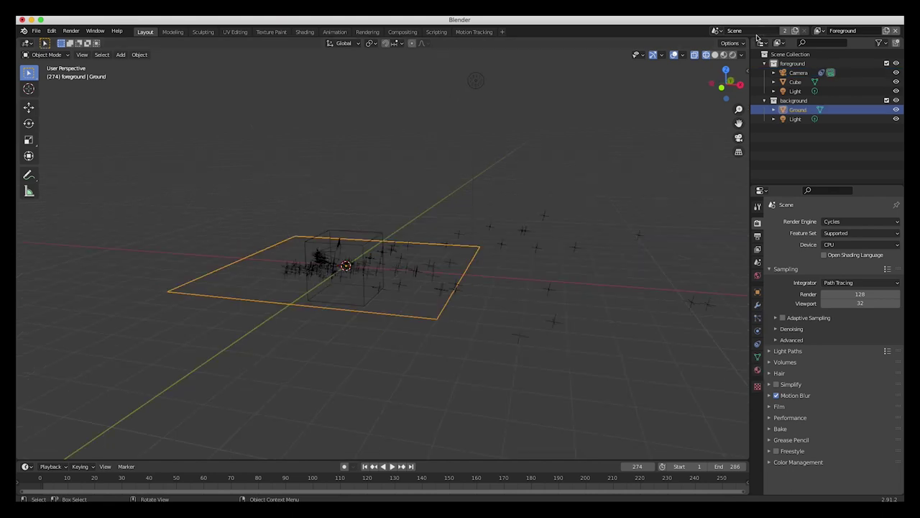
{"action": "left_click_drag", "start_coordinate": [750, 42], "coordinate": [535, 40]}
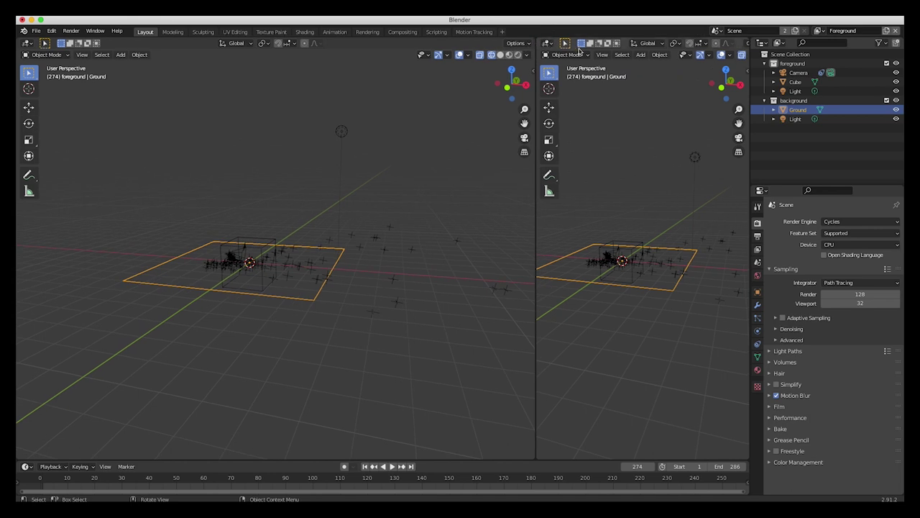
Step: Look through the tracked camera in the second 3D viewport and widen that viewport
{"action": "left_click", "coordinate": [601, 55]}
{"action": "mouse_move", "coordinate": [633, 161]}
{"action": "left_click", "coordinate": [739, 161]}
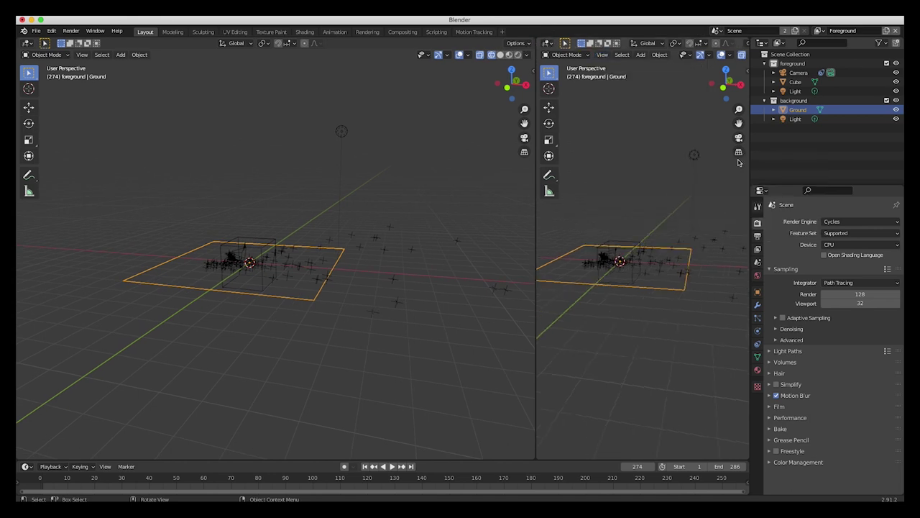
{"action": "left_click_drag", "start_coordinate": [535, 253], "coordinate": [451, 253]}
{"action": "key", "text": "Home"}
Step: Play the shot to check how the tracked scene sticks to the footage, stopping at frame 238
{"action": "key", "text": "space"}
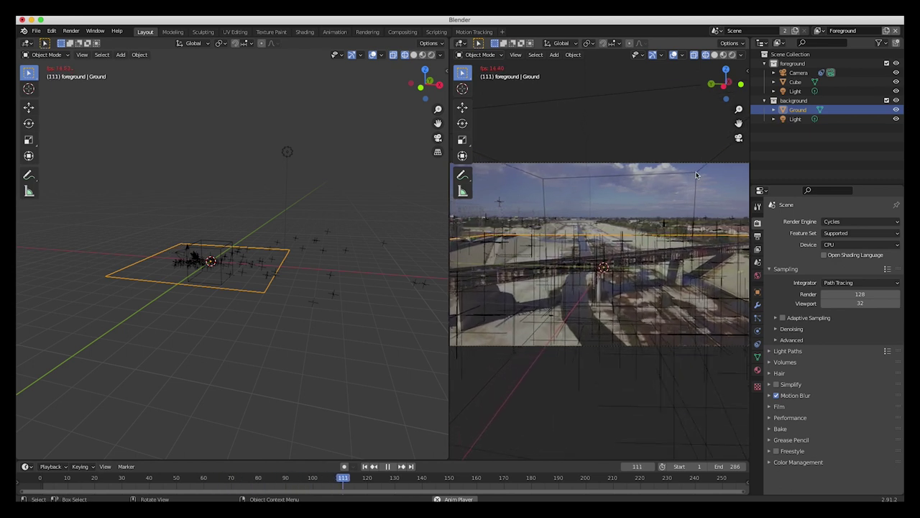
{"action": "left_click", "coordinate": [694, 198]}
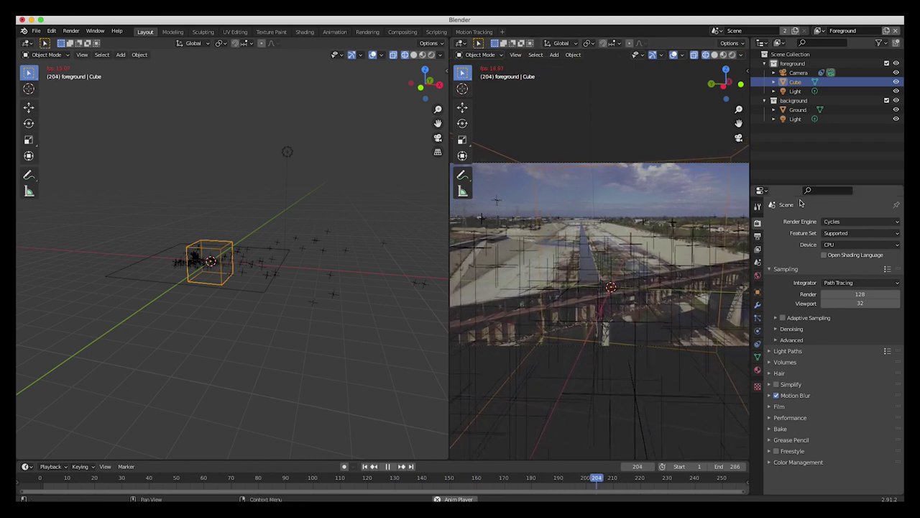
{"action": "key", "text": "space"}
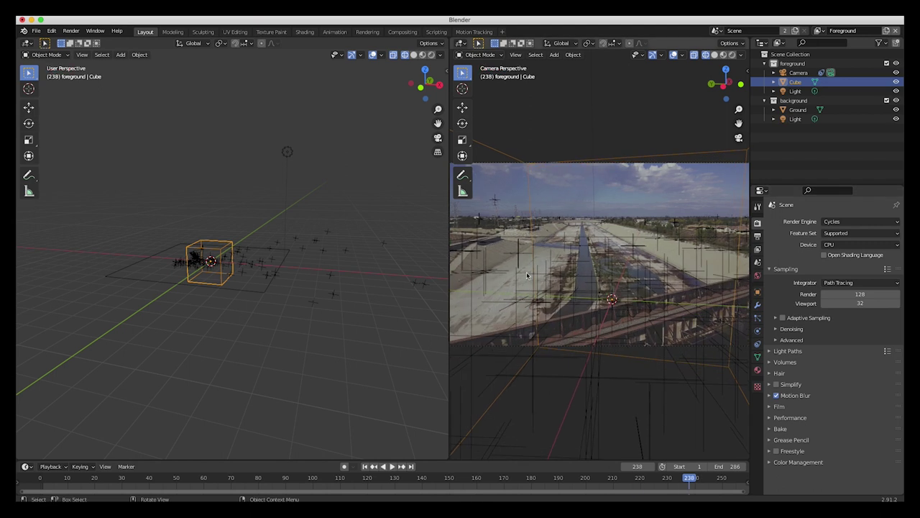
Step: Delete the default cube from the foreground collection and widen the camera viewport slightly
{"action": "left_click", "coordinate": [246, 292]}
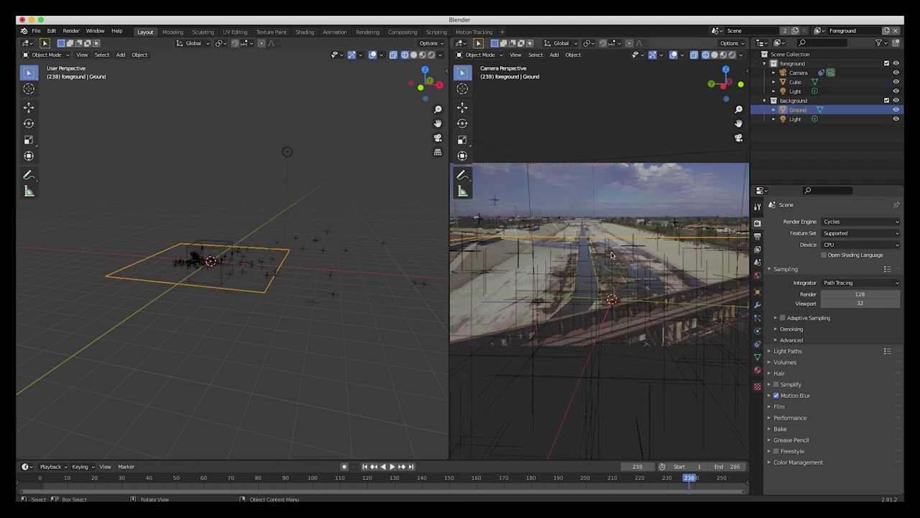
{"action": "left_click", "coordinate": [505, 156]}
{"action": "key", "text": "x"}
{"action": "left_click", "coordinate": [530, 179]}
{"action": "left_click_drag", "start_coordinate": [450, 197], "coordinate": [425, 198]}
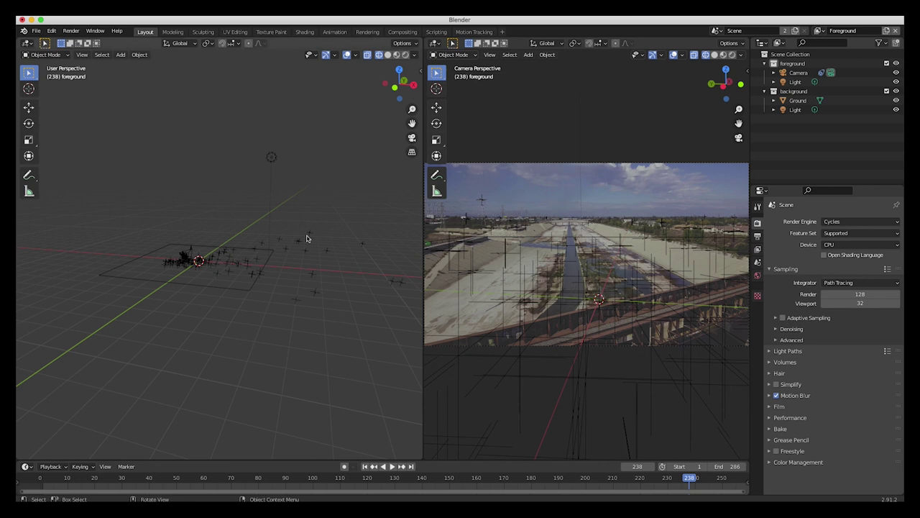
Step: Select the ground plane and check its Shadow Catcher and ray visibility settings
{"action": "left_click", "coordinate": [195, 247]}
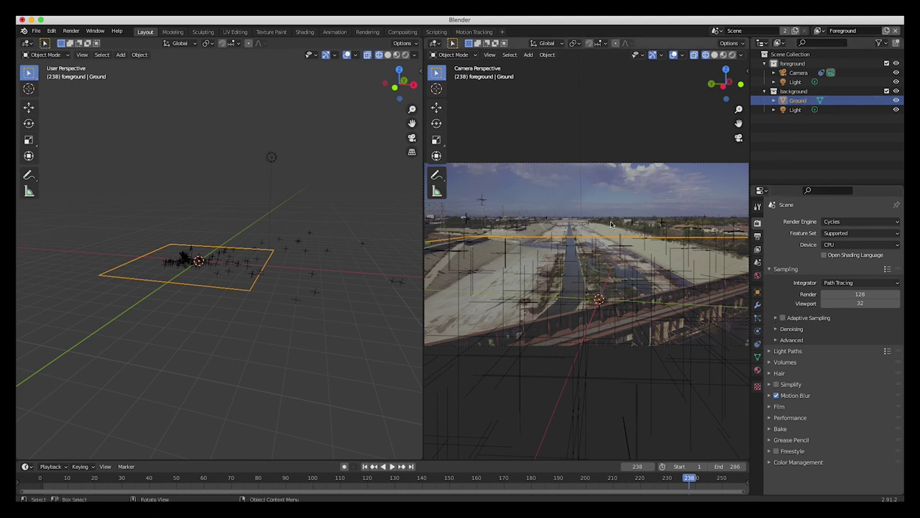
{"action": "left_click", "coordinate": [757, 292]}
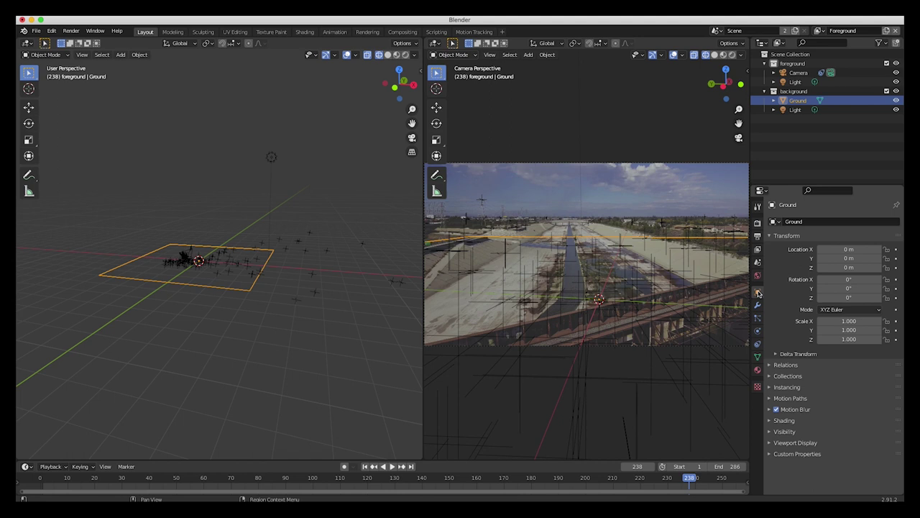
{"action": "left_click", "coordinate": [772, 431]}
{"action": "scroll", "coordinate": [773, 434], "scroll_direction": "down", "scroll_amount": 5}
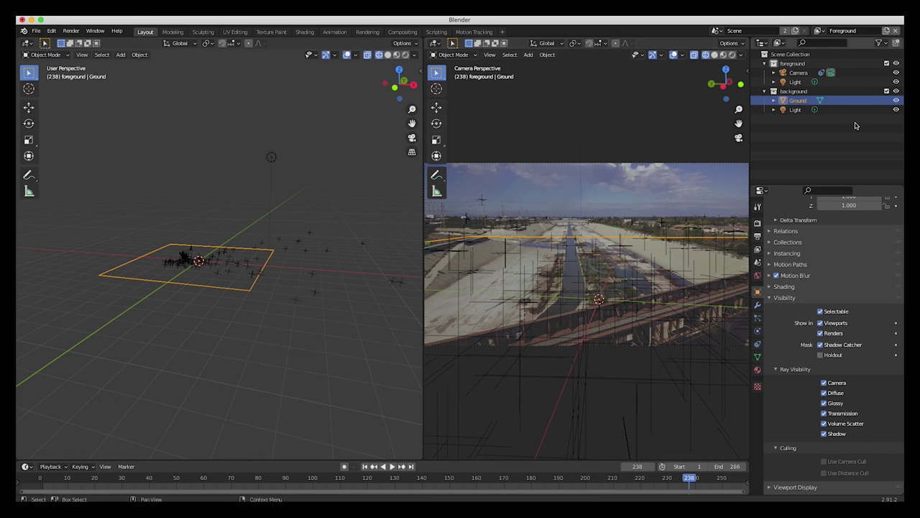
Step: Switch to the Background view layer and enable all the restriction toggle columns in the outliner
{"action": "left_click", "coordinate": [821, 32]}
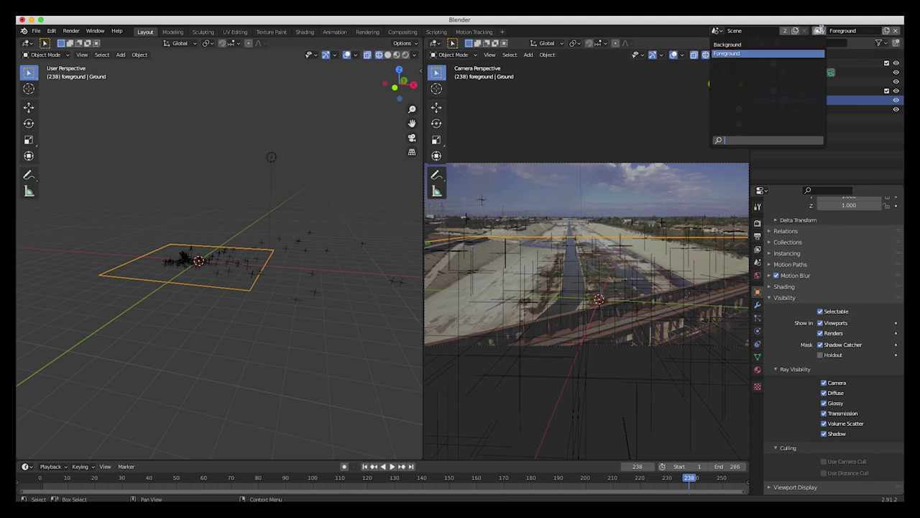
{"action": "left_click", "coordinate": [728, 45]}
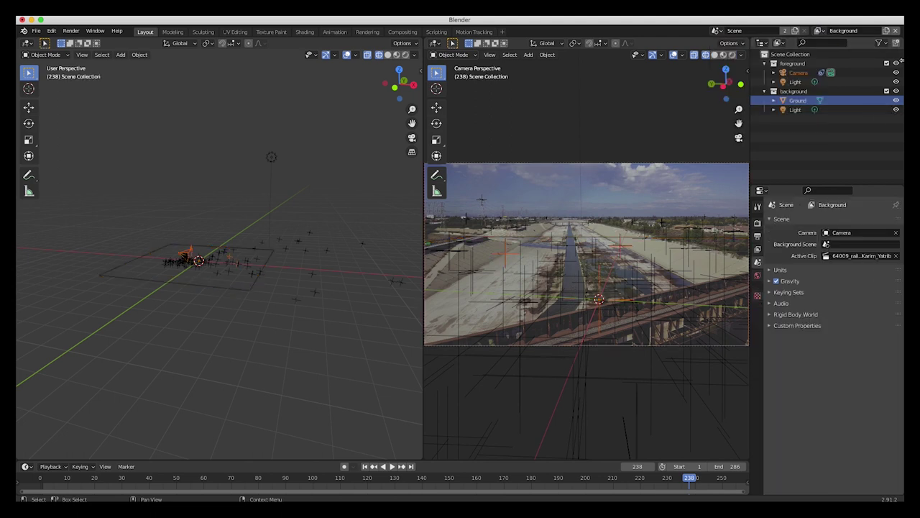
{"action": "left_click", "coordinate": [878, 42]}
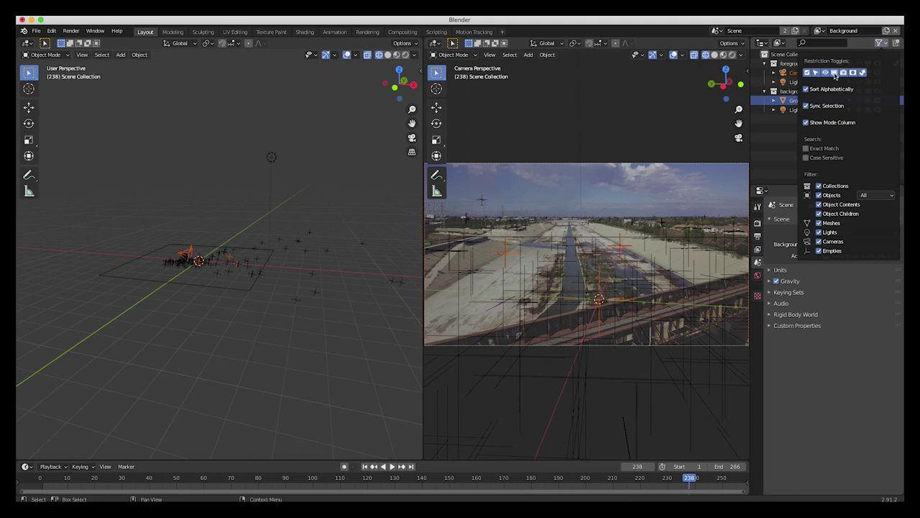
{"action": "left_click", "coordinate": [880, 44]}
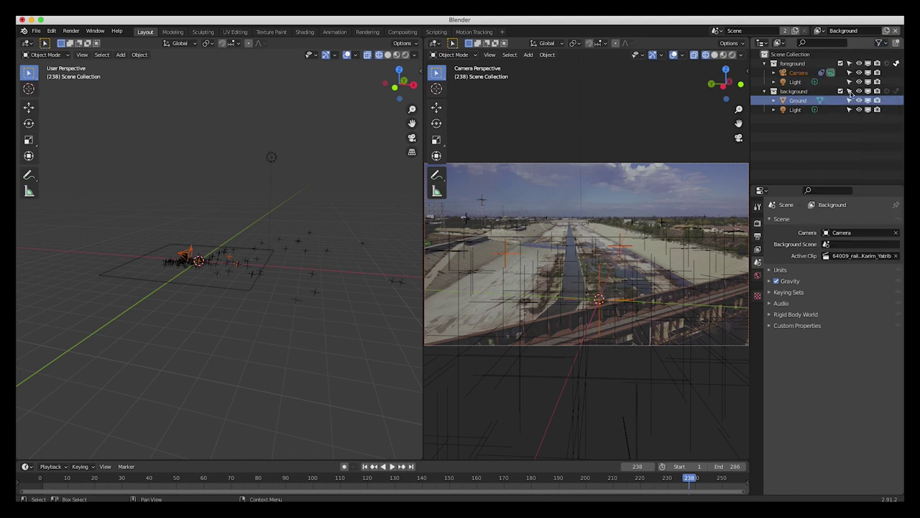
Step: Inspect the foreground and background collections and the ground plane's visibility settings in the Background view layer
{"action": "left_click", "coordinate": [820, 63]}
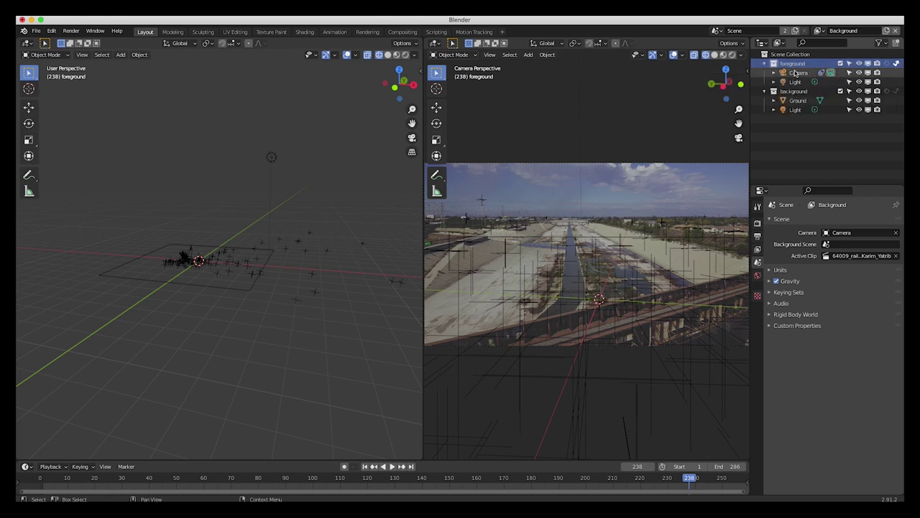
{"action": "left_click", "coordinate": [794, 93]}
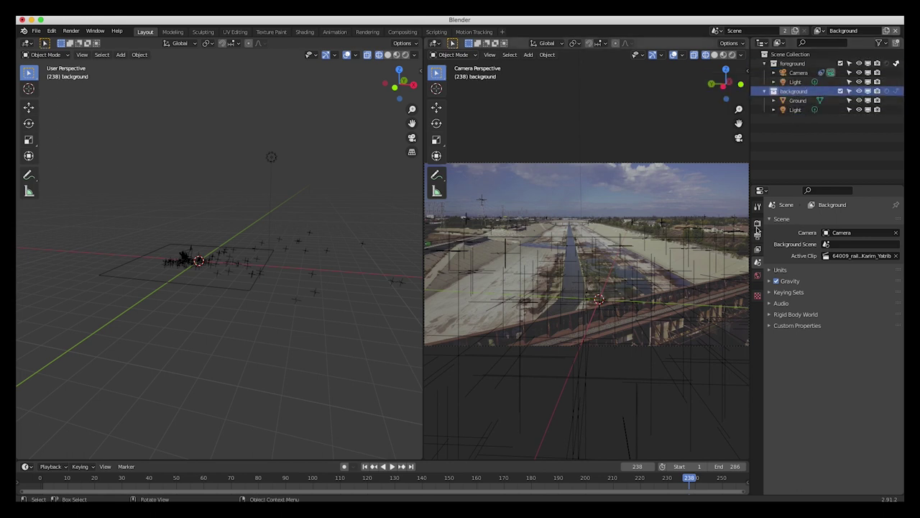
{"action": "left_click", "coordinate": [798, 101]}
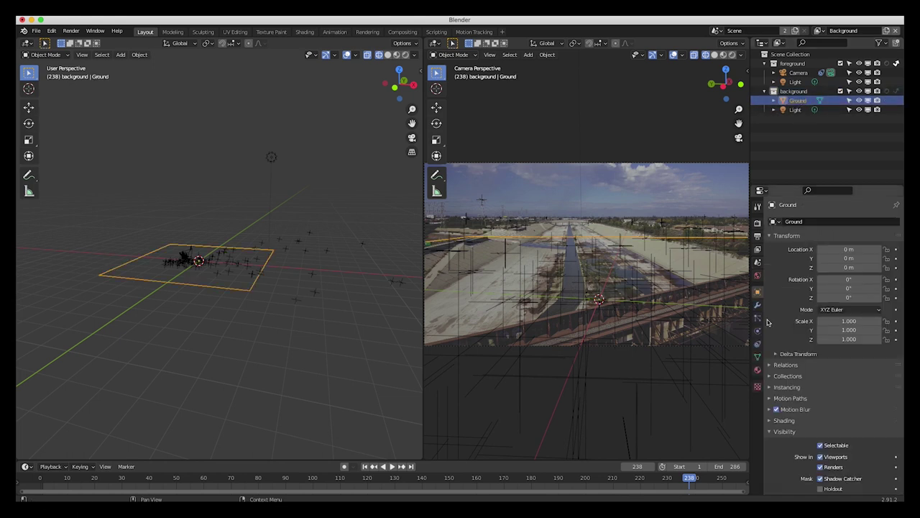
{"action": "scroll", "coordinate": [857, 399], "scroll_direction": "down", "scroll_amount": 5}
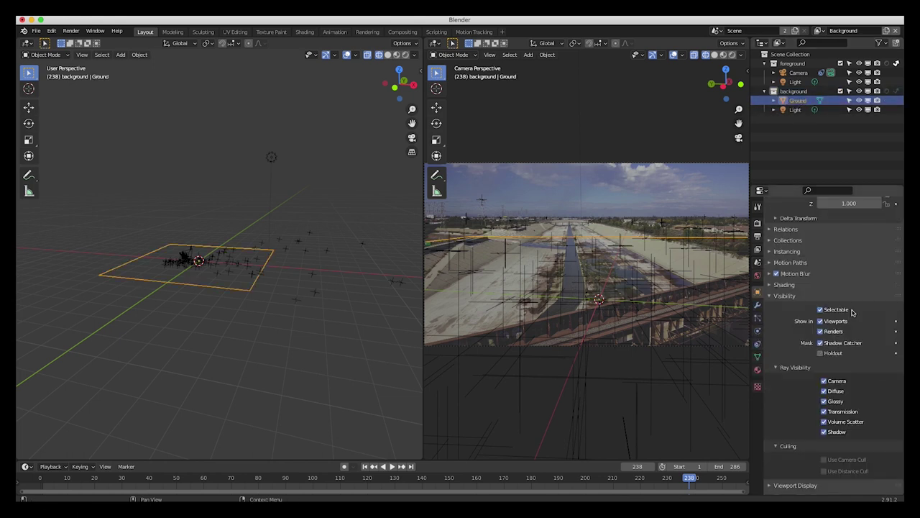
{"action": "scroll", "coordinate": [828, 342], "scroll_direction": "up", "scroll_amount": 2}
Step: Return to the Foreground view layer and inspect the background collection's holdout toggle and the ground plane inside it
{"action": "left_click", "coordinate": [819, 30]}
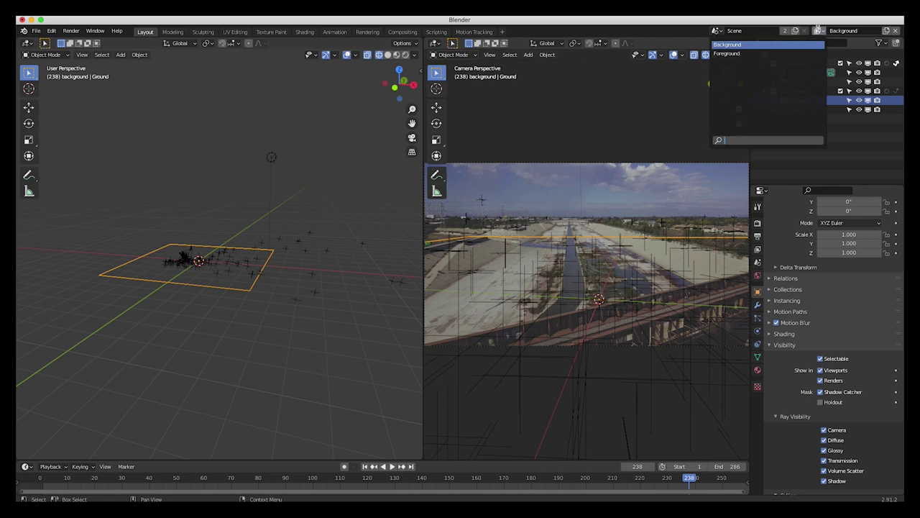
{"action": "left_click", "coordinate": [728, 53]}
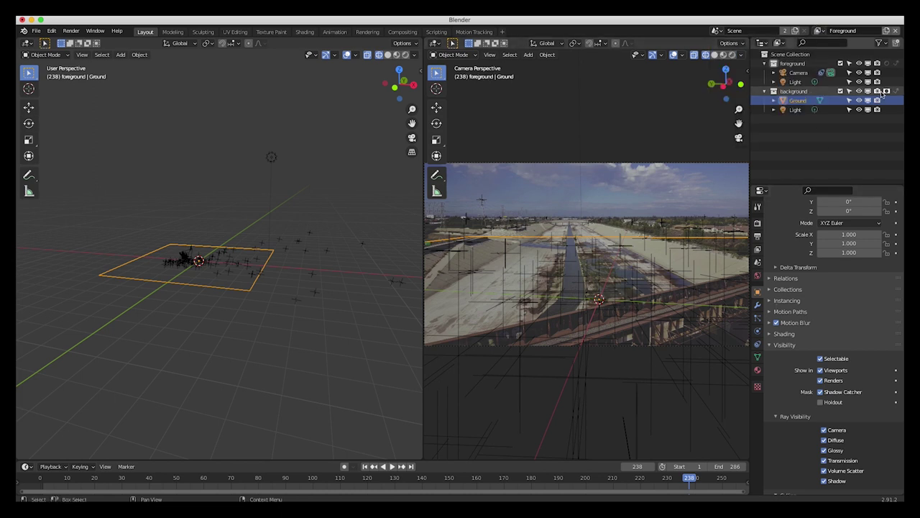
{"action": "left_click", "coordinate": [800, 93]}
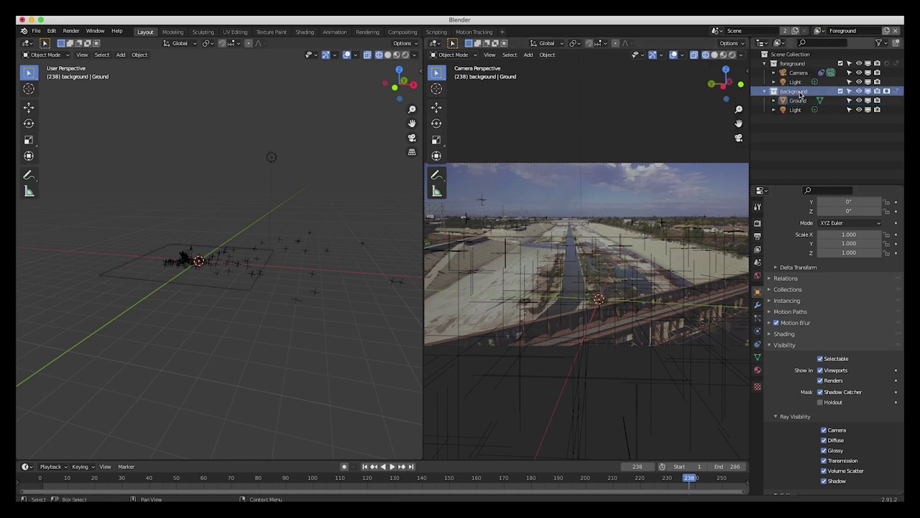
{"action": "left_click", "coordinate": [886, 92]}
{"action": "left_click", "coordinate": [796, 102]}
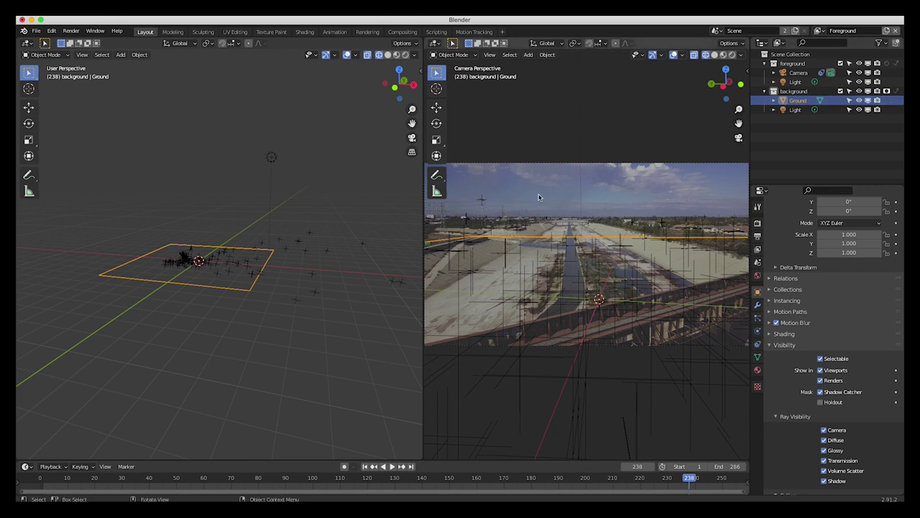
{"action": "left_click", "coordinate": [716, 31]}
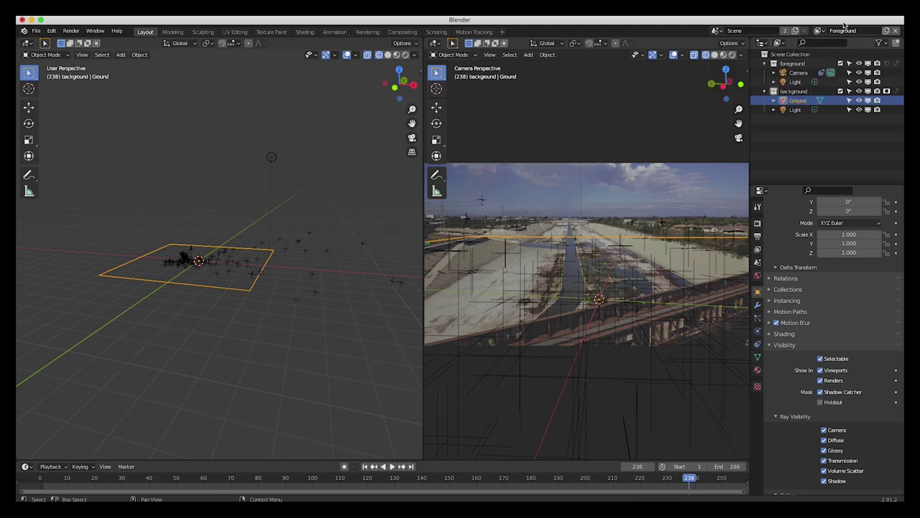
{"action": "left_click", "coordinate": [818, 31]}
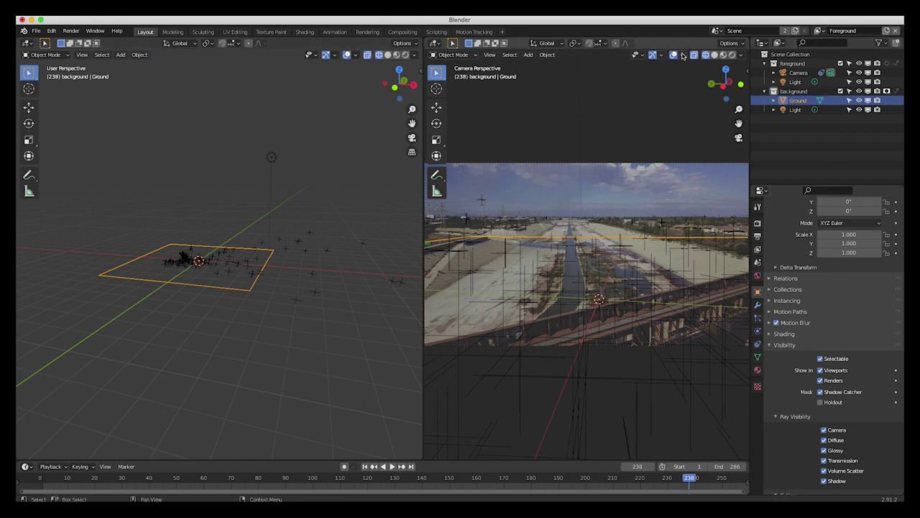
Step: Examine the compositing node tree that layers the movie clip with the background and foreground render layers
{"action": "left_click", "coordinate": [403, 32]}
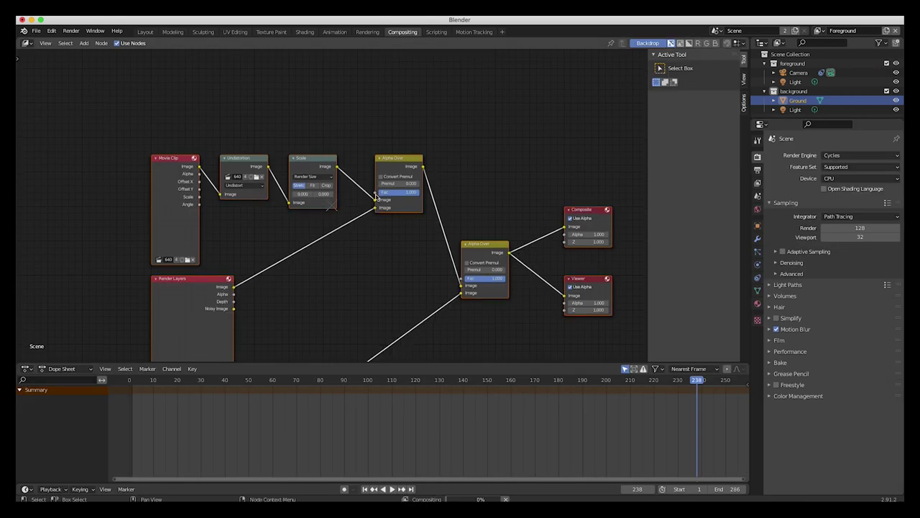
{"action": "scroll", "coordinate": [332, 206], "scroll_direction": "down", "scroll_amount": 5}
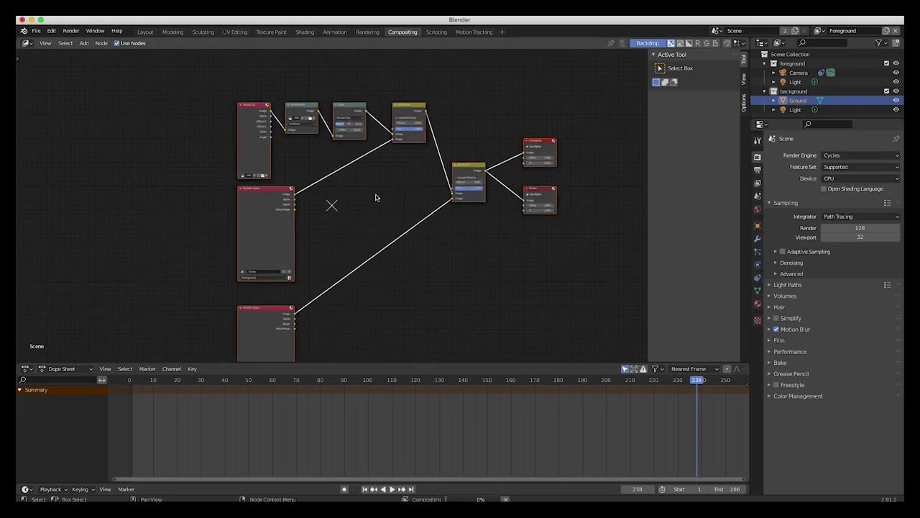
{"action": "scroll", "coordinate": [376, 197], "scroll_direction": "down", "scroll_amount": 3}
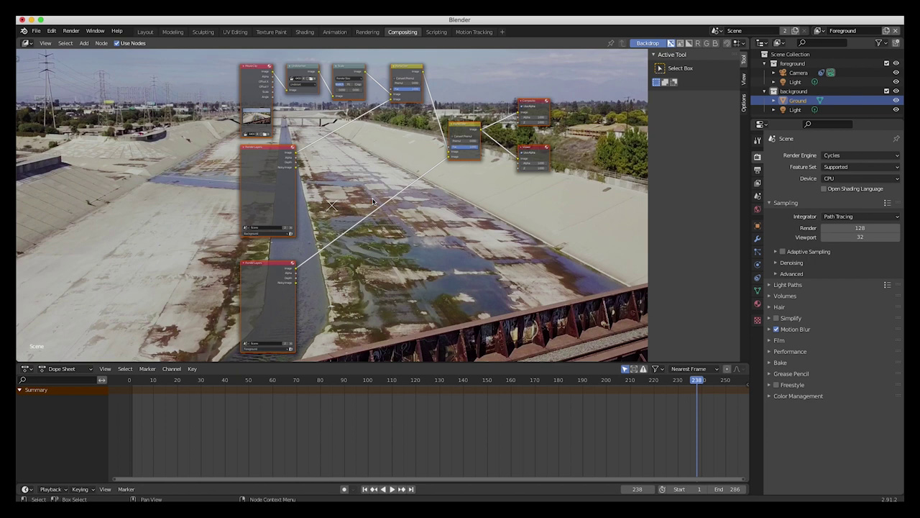
Step: Return to the Layout workspace and subdivide the ground plane's mesh into a dense grid in Edit Mode
{"action": "left_click", "coordinate": [147, 32]}
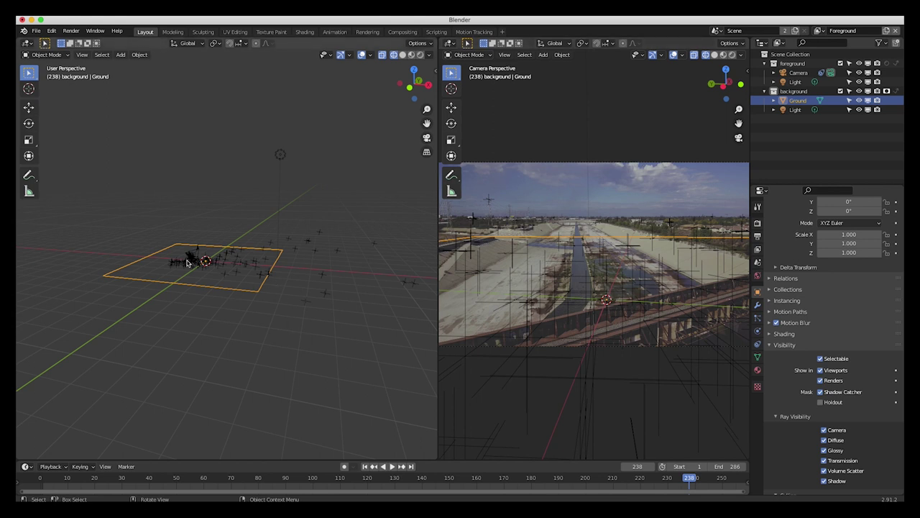
{"action": "scroll", "coordinate": [245, 319], "scroll_direction": "up", "scroll_amount": 5}
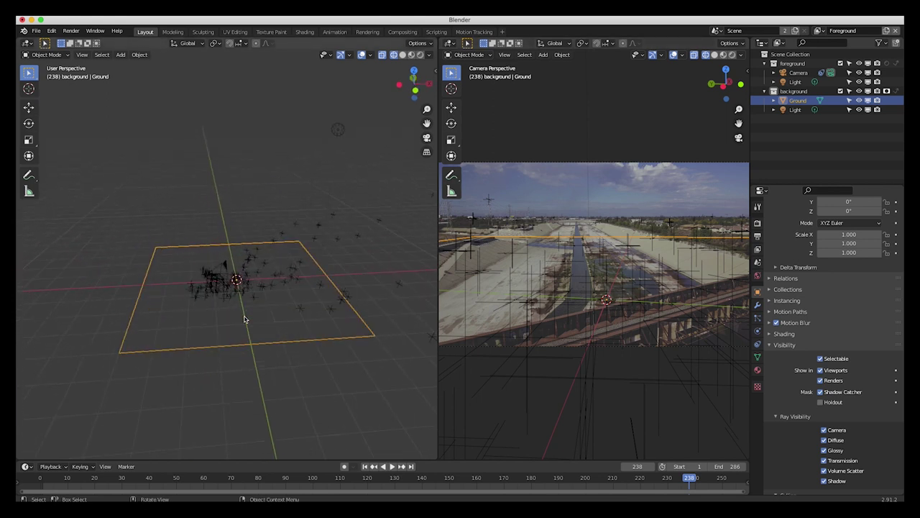
{"action": "left_click", "coordinate": [45, 55]}
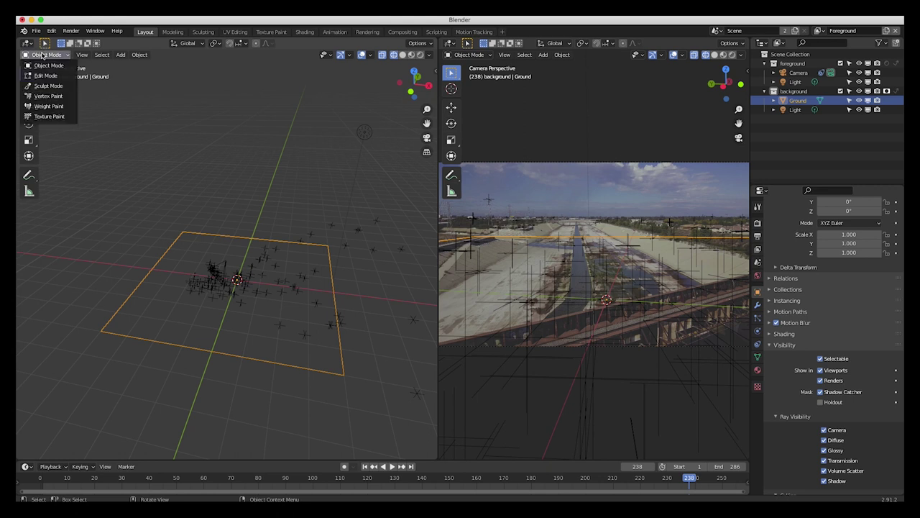
{"action": "left_click", "coordinate": [45, 75]}
{"action": "left_click", "coordinate": [208, 55]}
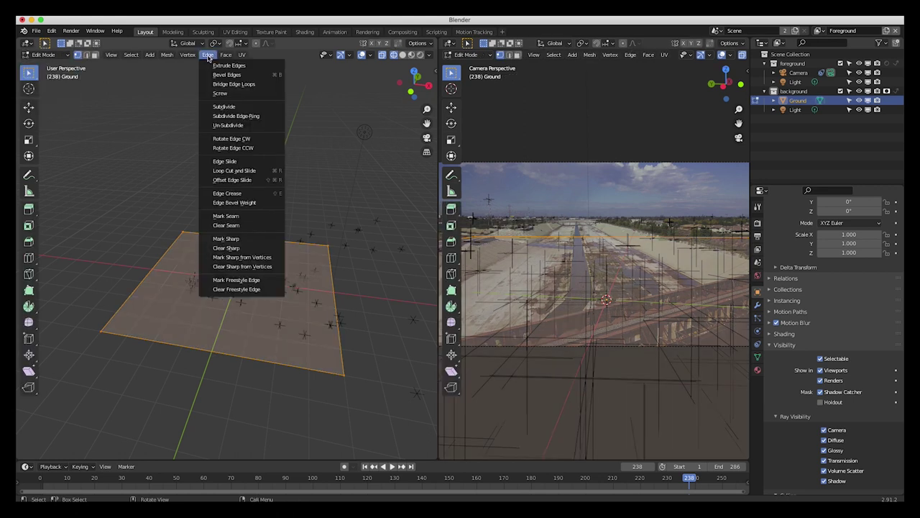
{"action": "left_click", "coordinate": [230, 106]}
{"action": "left_click", "coordinate": [51, 451]}
{"action": "left_click_drag", "start_coordinate": [171, 391], "coordinate": [248, 384]}
{"action": "key", "text": "Tab"}
Step: Stretch the ground grid along X to more than twice its length and shrink it uniformly by a factor of 0.361
{"action": "mouse_move", "coordinate": [276, 314]}
{"action": "middle_mouse_down"}
{"action": "mouse_move", "coordinate": [259, 316]}
{"action": "mouse_move", "coordinate": [278, 314]}
{"action": "middle_mouse_up"}
{"action": "key", "text": "s"}
{"action": "key", "text": "x"}
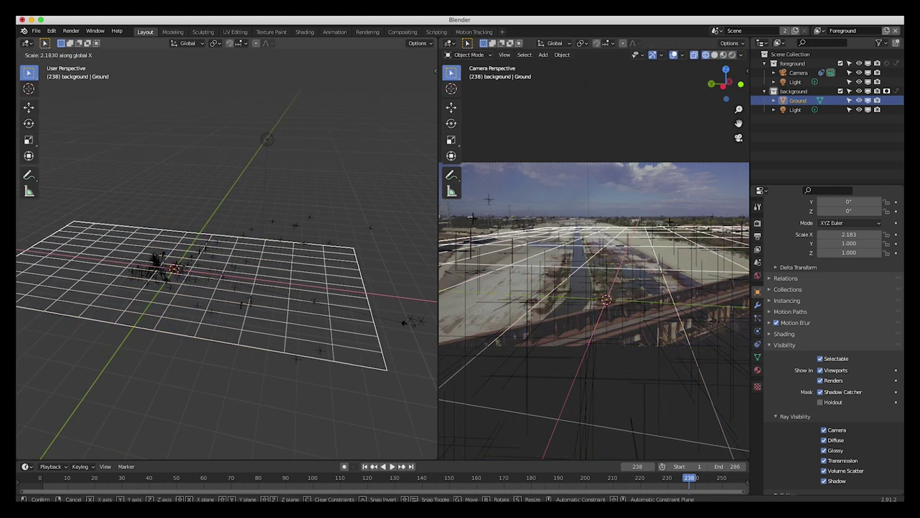
{"action": "left_click", "coordinate": [425, 325]}
{"action": "key", "text": "s"}
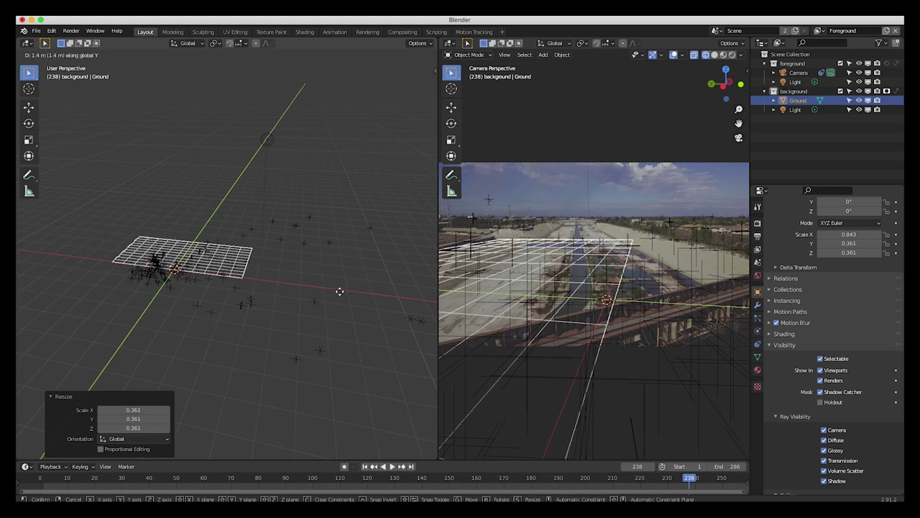
{"action": "left_click", "coordinate": [321, 302]}
Step: Move the ground grid over the river channel and rotate it to 12.9° about Z to align with the riverbed
{"action": "key", "text": "g"}
{"action": "key", "text": "x"}
{"action": "left_click", "coordinate": [339, 308]}
{"action": "key", "text": "r"}
{"action": "key", "text": "z"}
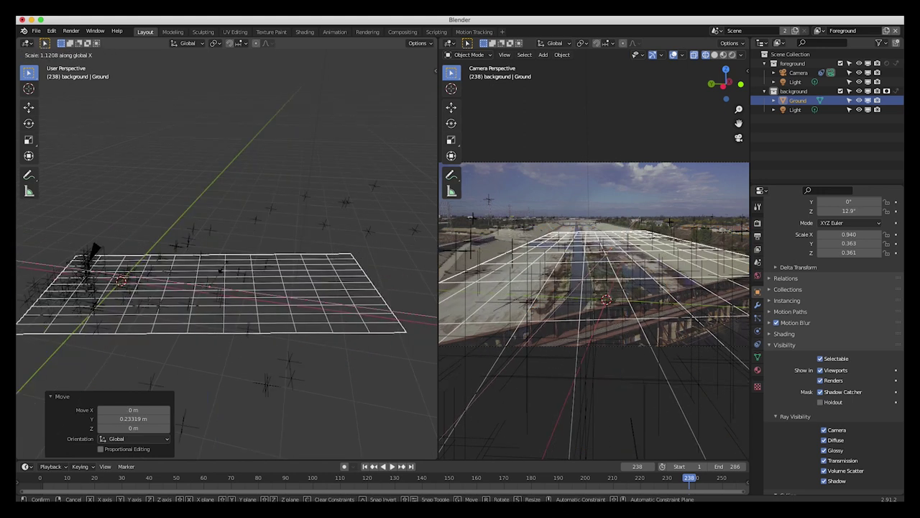
Step: Stretch the ground grid along its local X axis by a factor of 1.591
{"action": "left_click", "coordinate": [327, 285]}
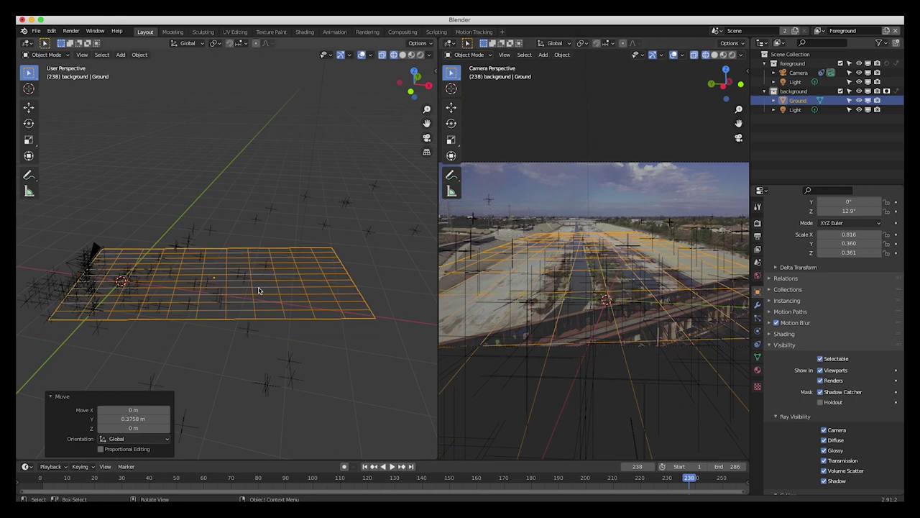
{"action": "key", "text": "s"}
{"action": "key", "text": "x"}
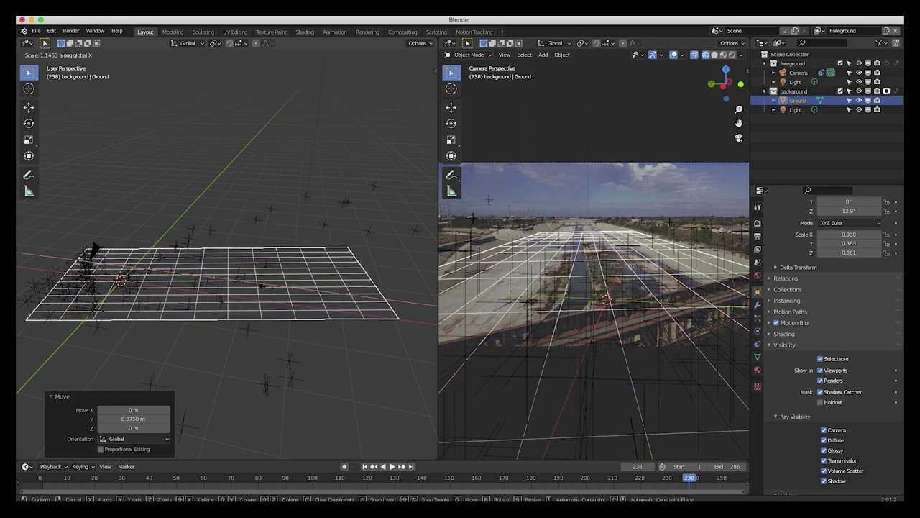
{"action": "key", "text": "x"}
{"action": "left_click", "coordinate": [286, 289]}
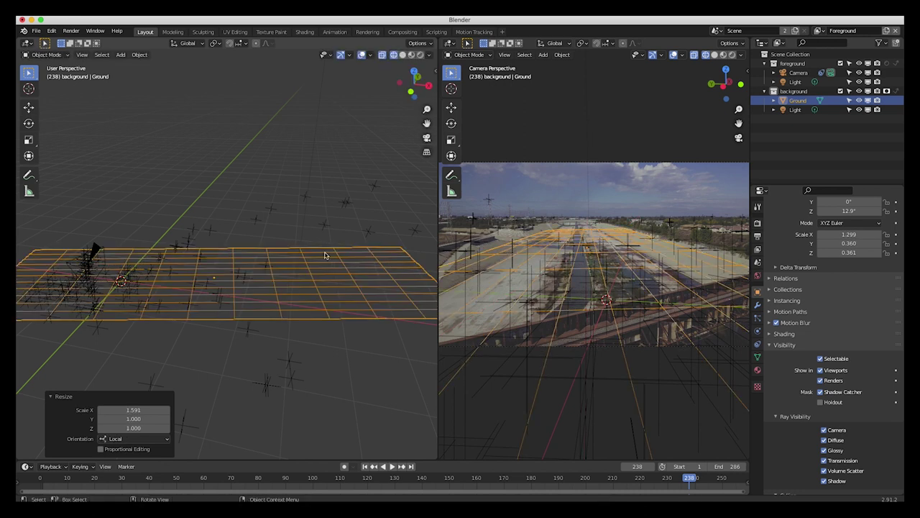
Step: Shrink the ground grid uniformly to a Y scale of about 0.220 and slide it along its local X axis down the channel
{"action": "key", "text": "s"}
{"action": "key", "text": "g"}
{"action": "key", "text": "x"}
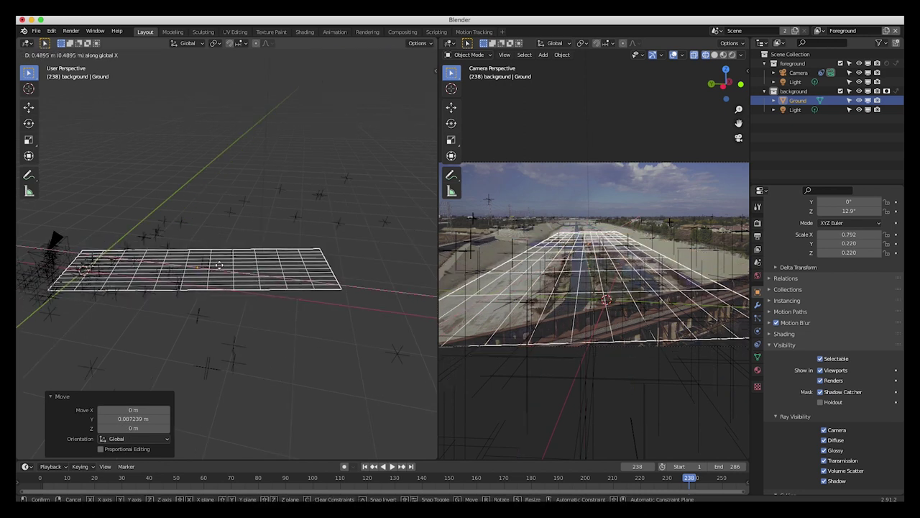
Step: Stretch the ground grid along its local X axis to a scale of 1.340 and scrub the timeline to check its fit
{"action": "key", "text": "x"}
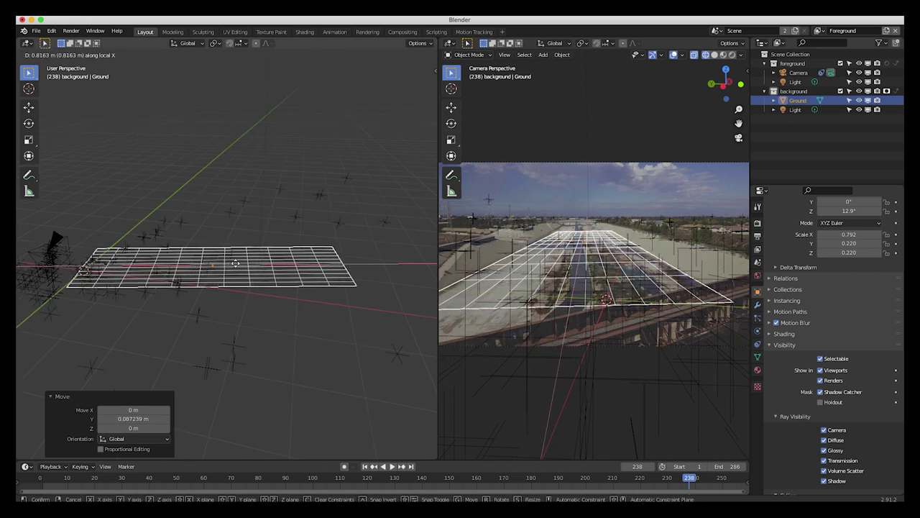
{"action": "key", "text": "s"}
{"action": "key", "text": "x"}
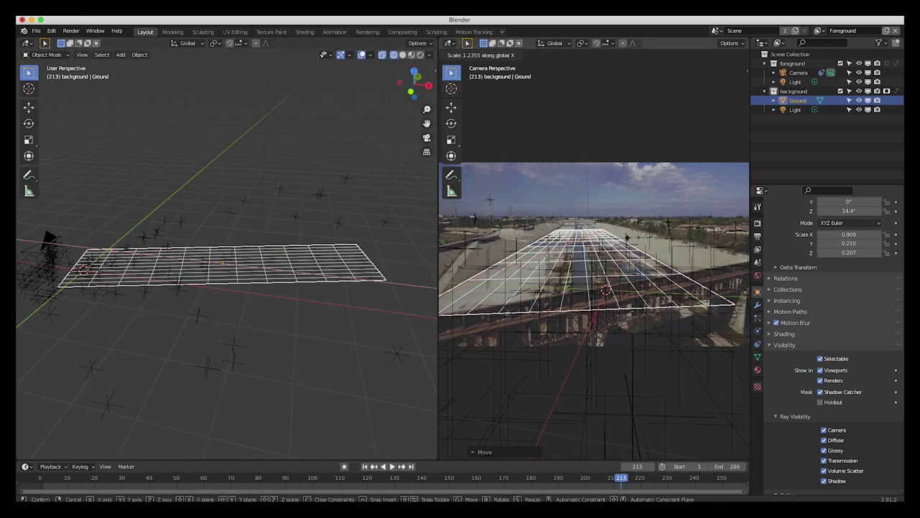
{"action": "key", "text": "x"}
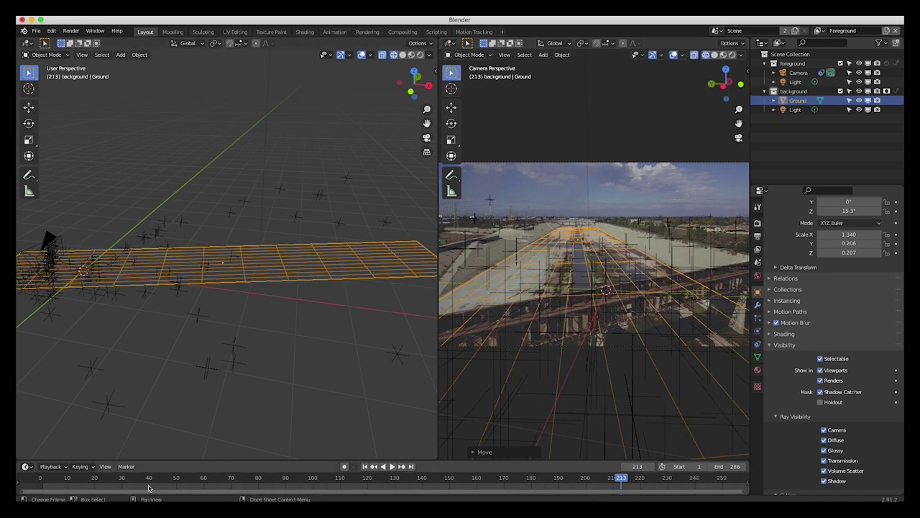
{"action": "left_click_drag", "start_coordinate": [148, 483], "coordinate": [471, 452]}
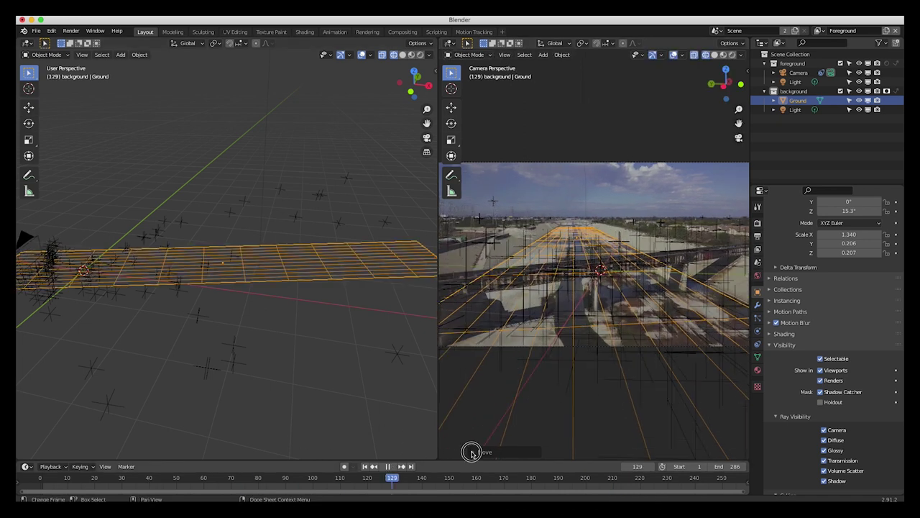
{"action": "left_click_drag", "start_coordinate": [524, 458], "coordinate": [681, 477]}
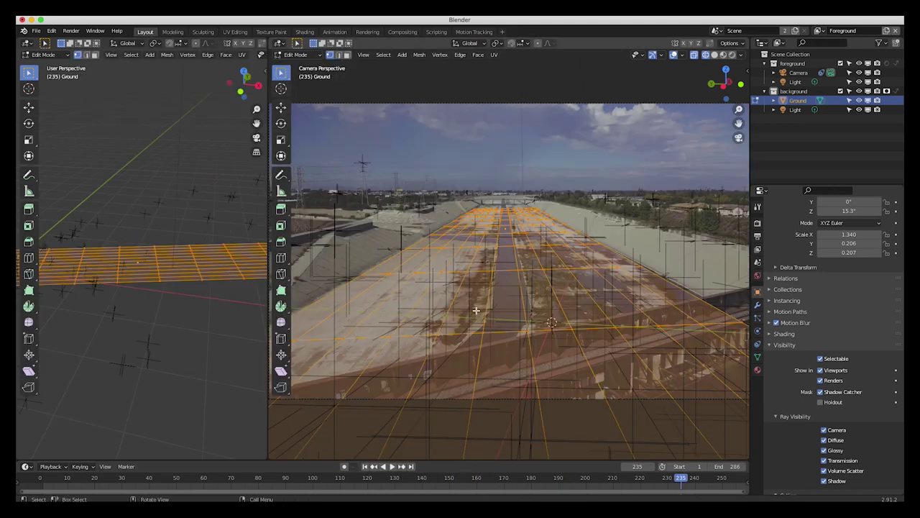
Step: In Edit Mode, extrude the ground grid's right-bank edge about 0.435 m outward along local Y and raise it about 0.154 m in Z
{"action": "scroll", "coordinate": [500, 212], "scroll_direction": "down", "scroll_amount": 2}
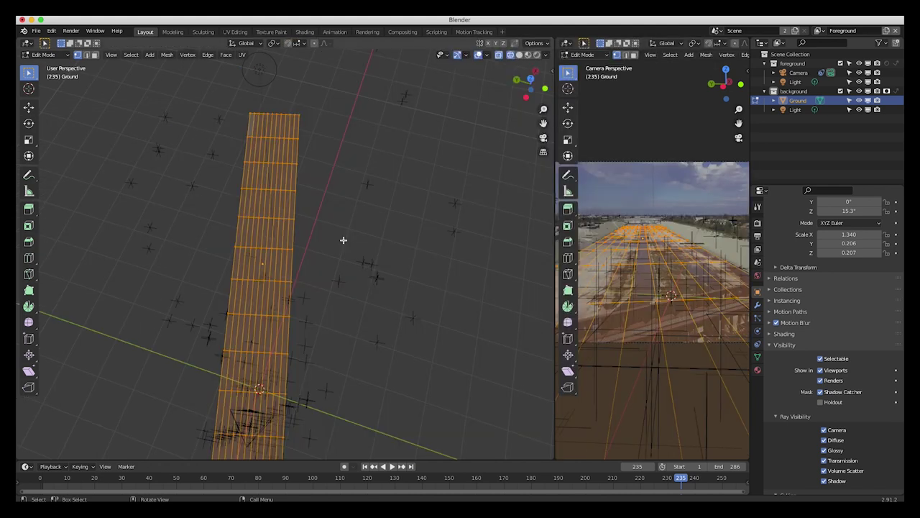
{"action": "scroll", "coordinate": [342, 240], "scroll_direction": "down", "scroll_amount": 3, "text": "shift"}
{"action": "left_click_drag", "start_coordinate": [326, 69], "coordinate": [357, 293]}
{"action": "left_click_drag", "start_coordinate": [323, 193], "coordinate": [369, 366], "text": "shift"}
{"action": "left_click_drag", "start_coordinate": [319, 377], "coordinate": [332, 494], "text": "shift"}
{"action": "scroll", "coordinate": [343, 277], "scroll_direction": "down", "scroll_amount": 5}
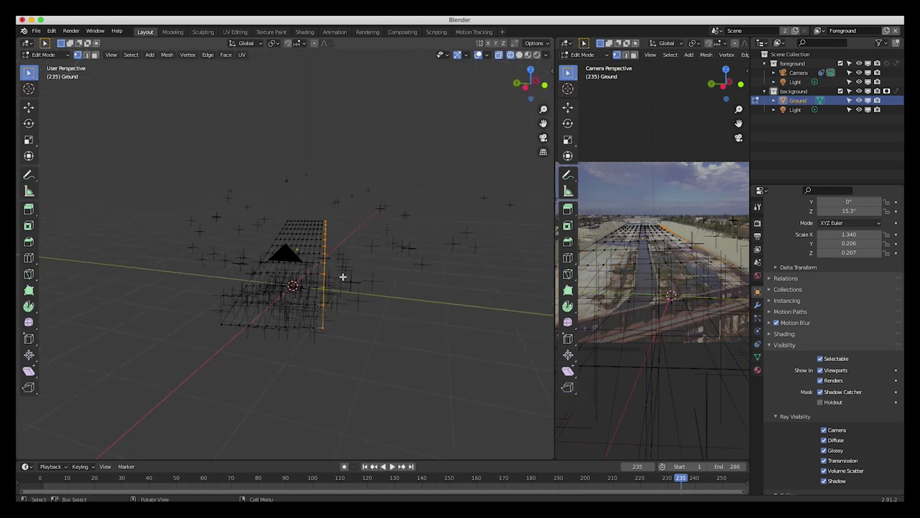
{"action": "key", "text": "g"}
{"action": "key", "text": "x"}
{"action": "key", "text": "y"}
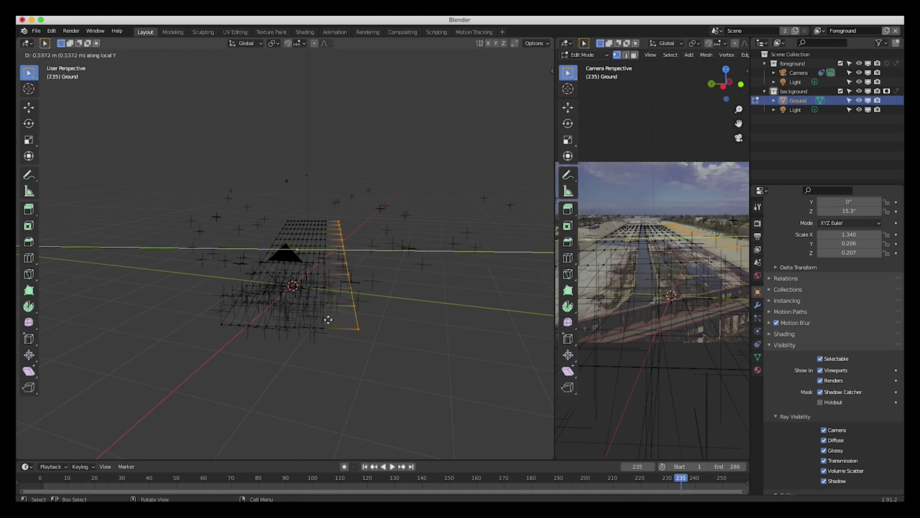
{"action": "key", "text": "z"}
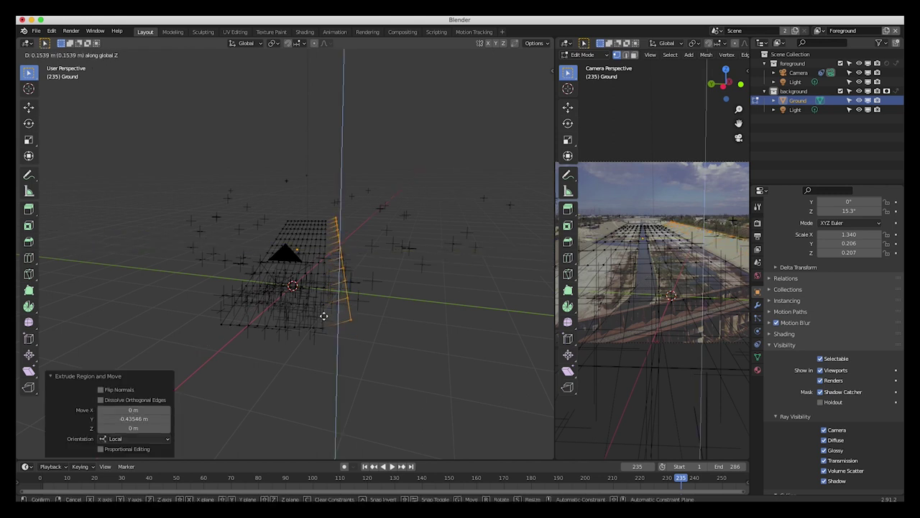
{"action": "left_click", "coordinate": [323, 316]}
Step: Switch the perspective view to solid shading and shift the extruded right-bank edge about 0.037 m along negative Y
{"action": "scroll", "coordinate": [324, 315], "scroll_direction": "right", "scroll_amount": 10}
{"action": "key", "text": "z"}
{"action": "left_click", "coordinate": [389, 317]}
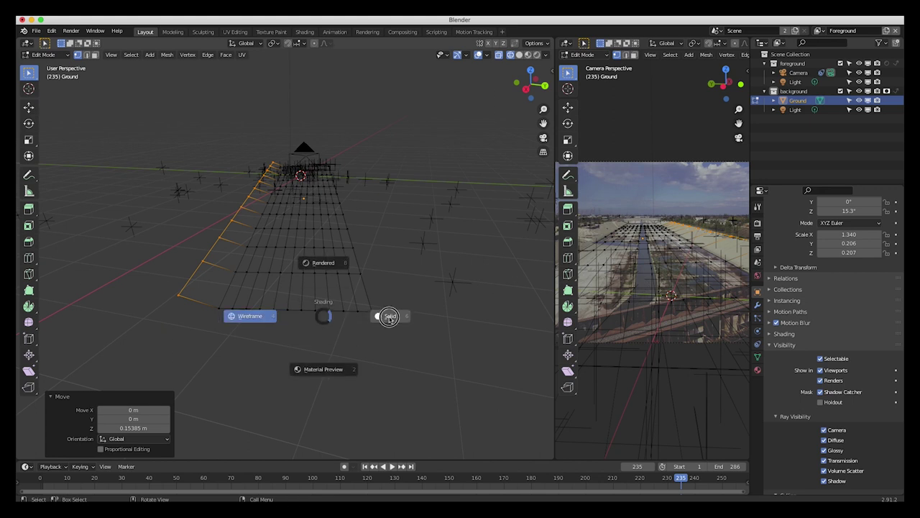
{"action": "left_click", "coordinate": [389, 319]}
{"action": "middle_click_drag", "start_coordinate": [389, 318], "coordinate": [248, 269]}
{"action": "key", "text": "g"}
{"action": "key", "text": "y"}
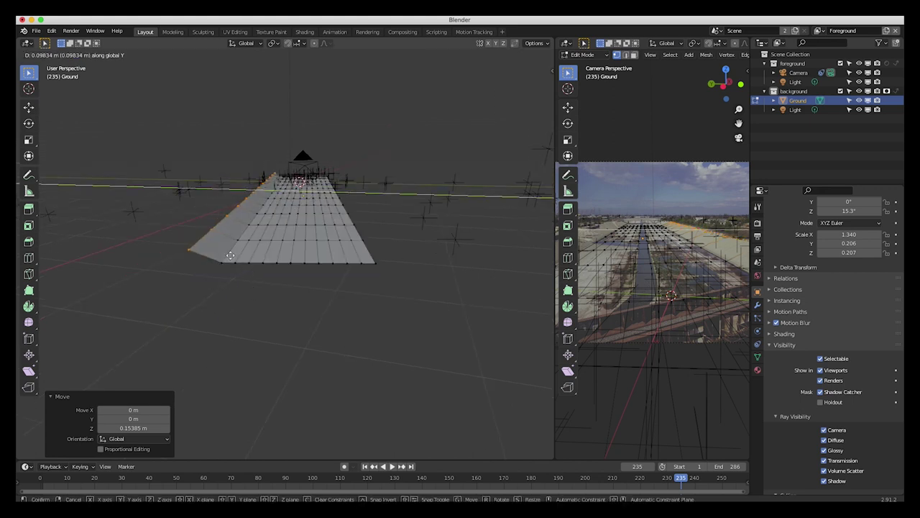
{"action": "left_click", "coordinate": [234, 254]}
Step: Extrude the grid's opposite long edge about 0.33 m outward along local Y and raise it about 0.189 m in Z
{"action": "scroll", "coordinate": [234, 254], "scroll_direction": "down", "scroll_amount": 3}
{"action": "middle_click_drag", "start_coordinate": [234, 253], "coordinate": [294, 226]}
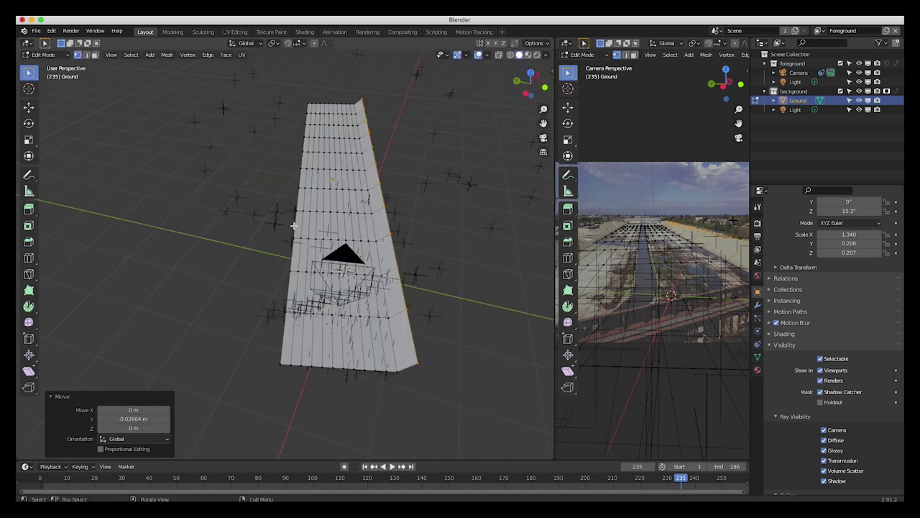
{"action": "middle_click_drag", "start_coordinate": [314, 101], "coordinate": [319, 99]}
{"action": "left_click_drag", "start_coordinate": [303, 97], "coordinate": [278, 210], "text": "shift"}
{"action": "left_click", "coordinate": [299, 209], "text": "shift"}
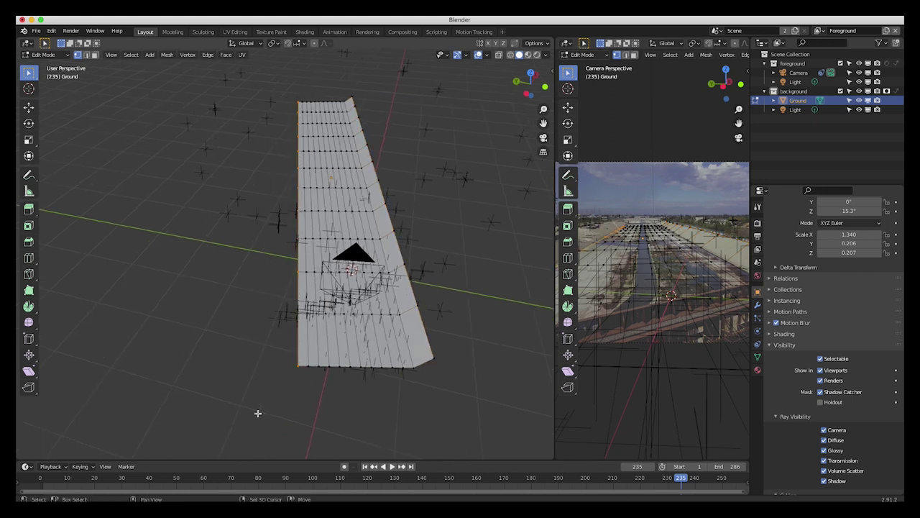
{"action": "middle_click_drag", "start_coordinate": [259, 415], "coordinate": [330, 285]}
{"action": "key", "text": "g"}
{"action": "key", "text": "Escape"}
{"action": "key", "text": "e"}
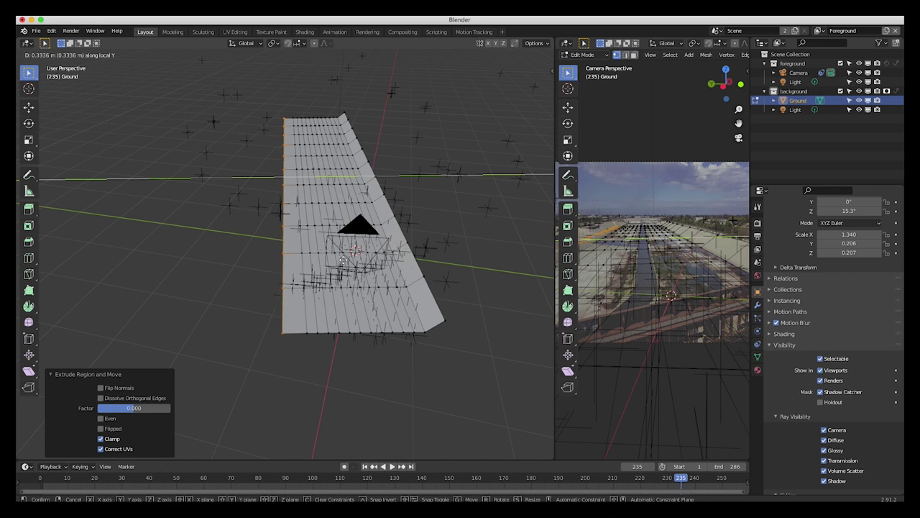
{"action": "left_click", "coordinate": [342, 260]}
{"action": "key", "text": "g"}
{"action": "key", "text": "z"}
{"action": "left_click", "coordinate": [341, 253]}
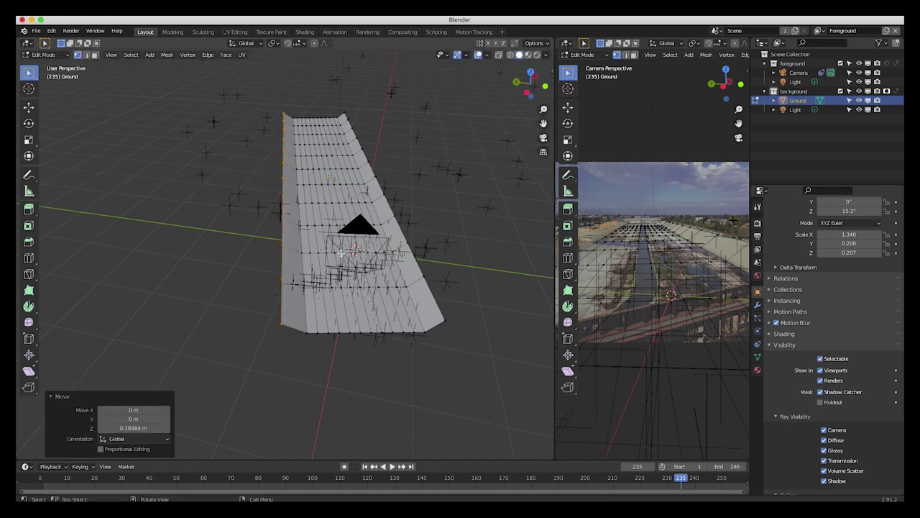
Step: Fine-tune the left-bank edge's height along Z to match the top of the embankment in the camera view
{"action": "left_click_drag", "start_coordinate": [554, 193], "coordinate": [463, 193]}
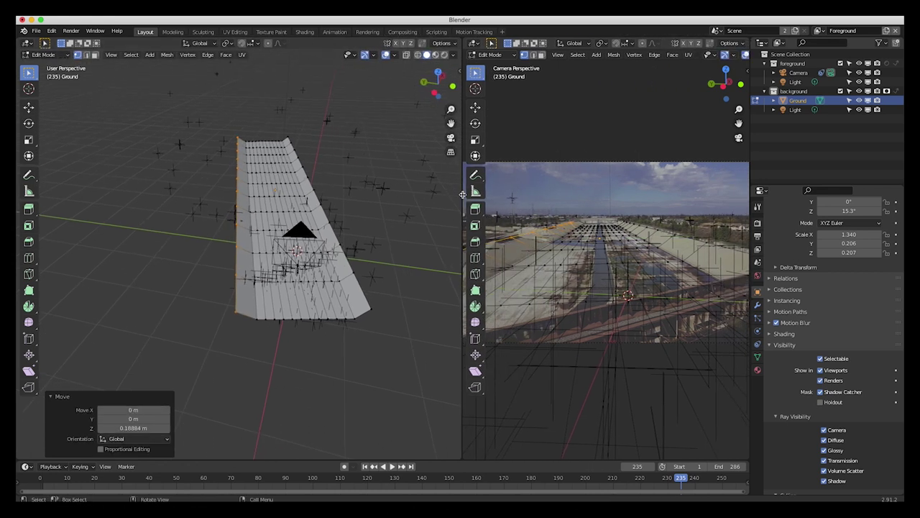
{"action": "scroll", "coordinate": [611, 251], "scroll_direction": "up", "scroll_amount": 2}
{"action": "middle_click_drag", "start_coordinate": [540, 225], "coordinate": [598, 246], "text": "shift"}
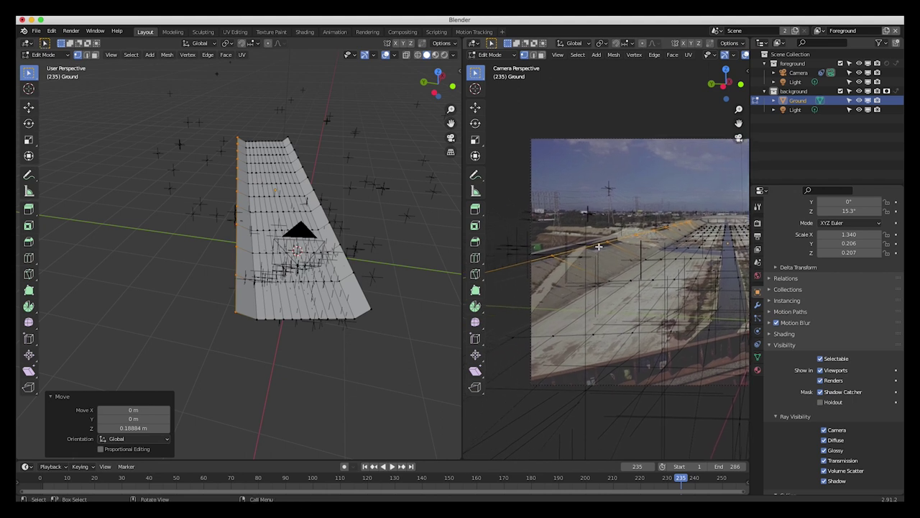
{"action": "key", "text": "g"}
{"action": "key", "text": "z"}
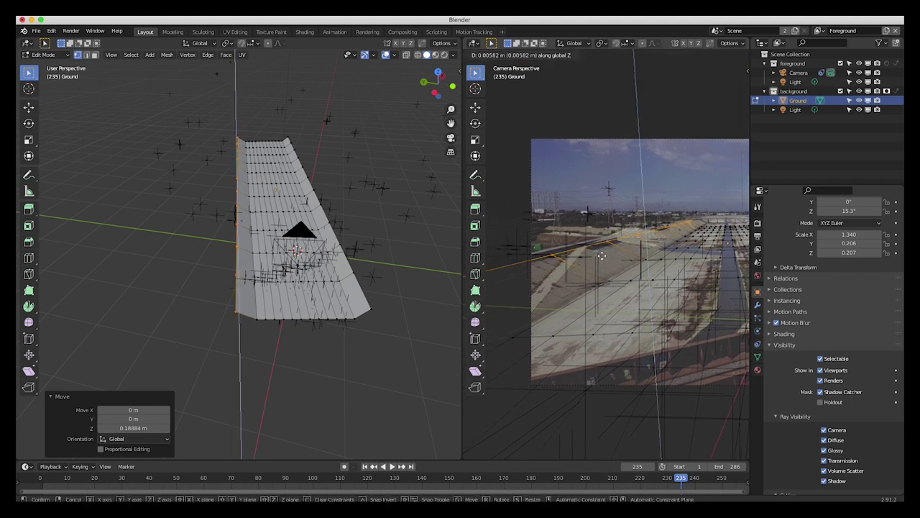
{"action": "left_click", "coordinate": [602, 256]}
{"action": "key", "text": "g"}
{"action": "key", "text": "z"}
{"action": "left_click", "coordinate": [602, 261]}
Step: Switch the perspective view to wireframe, select the entire ground mesh, and subdivide its edges
{"action": "middle_click_drag", "start_coordinate": [378, 240], "coordinate": [187, 249]}
{"action": "key", "text": "z"}
{"action": "left_click", "coordinate": [120, 248]}
{"action": "left_click_drag", "start_coordinate": [343, 96], "coordinate": [64, 433]}
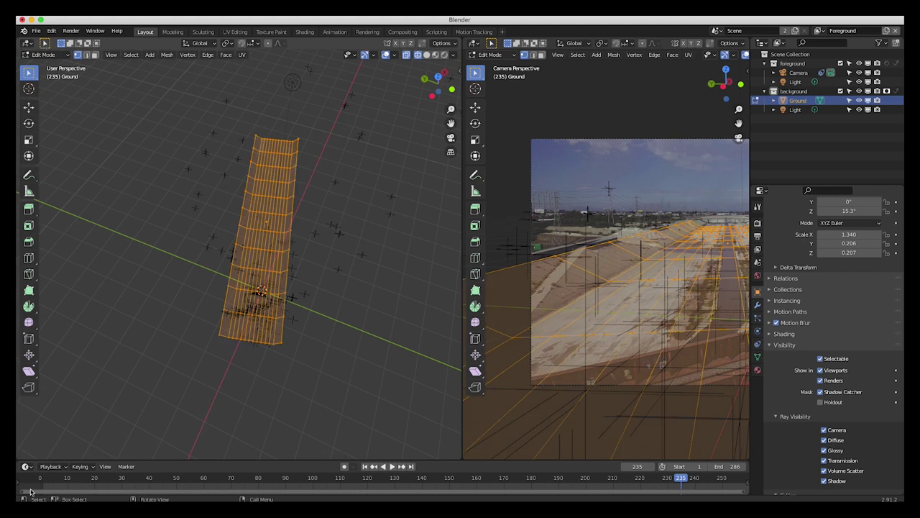
{"action": "middle_click_drag", "start_coordinate": [326, 238], "coordinate": [323, 238]}
{"action": "scroll", "coordinate": [323, 238], "scroll_direction": "up", "scroll_amount": 3, "text": "shift"}
{"action": "scroll", "coordinate": [322, 238], "scroll_direction": "up", "scroll_amount": 3}
{"action": "scroll", "coordinate": [323, 238], "scroll_direction": "up", "scroll_amount": 2, "text": "shift"}
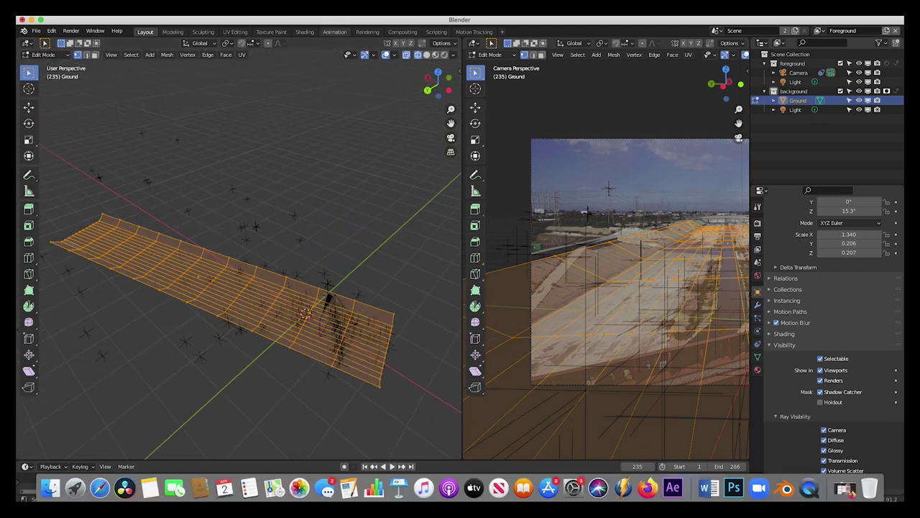
{"action": "left_click", "coordinate": [209, 56]}
{"action": "left_click", "coordinate": [226, 106]}
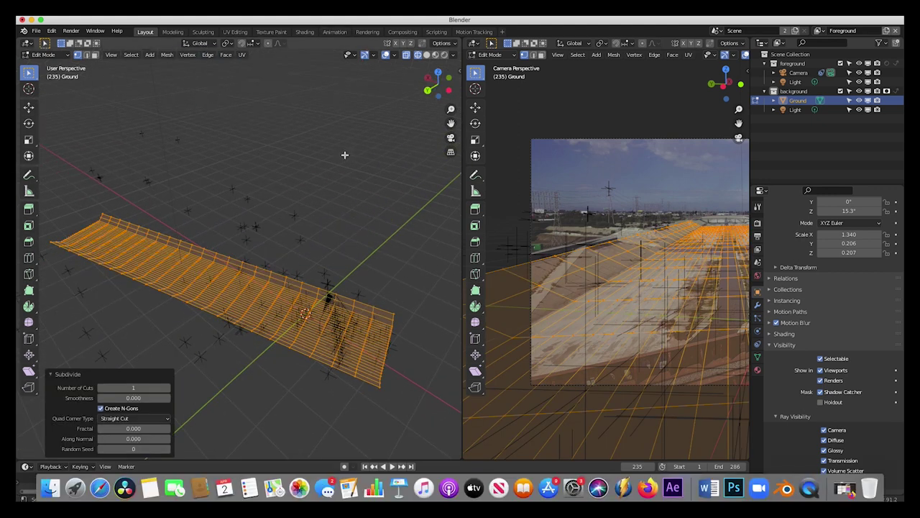
Step: Set the subdivision's number of cuts to 6 for a much denser ground mesh
{"action": "left_click", "coordinate": [168, 388]}
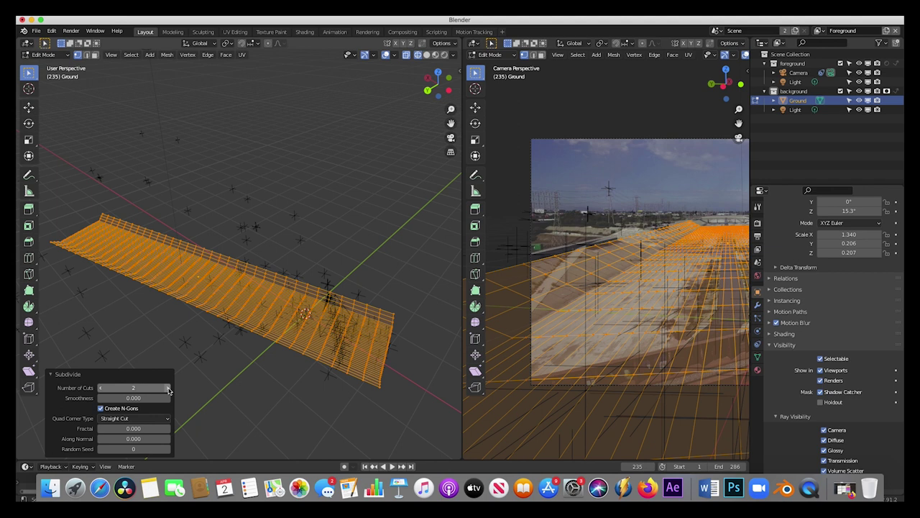
{"action": "left_click", "coordinate": [169, 389]}
{"action": "left_click", "coordinate": [168, 388]}
{"action": "left_click", "coordinate": [168, 388]}
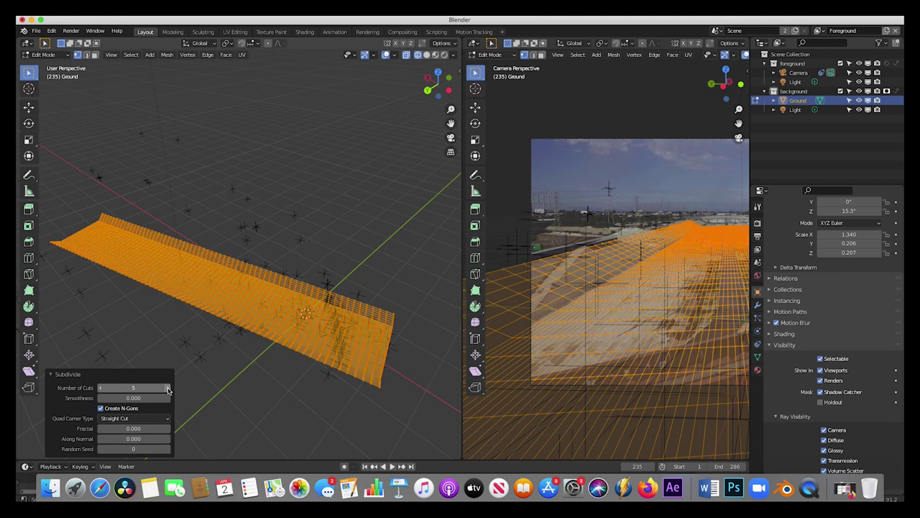
{"action": "left_click", "coordinate": [168, 388]}
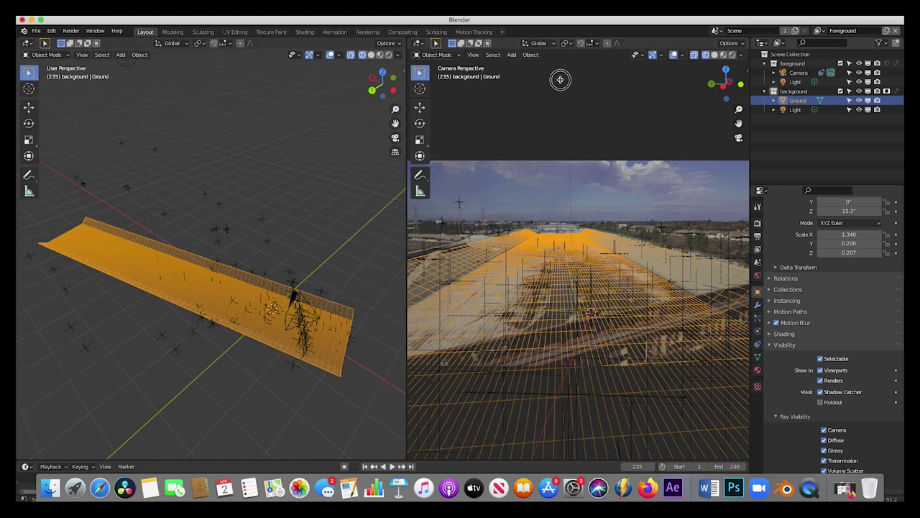
Step: Show the perspective view in solid shading, add a UV sphere, and raise it about 3.09 m in Z above the ground
{"action": "left_click_drag", "start_coordinate": [406, 102], "coordinate": [565, 103]}
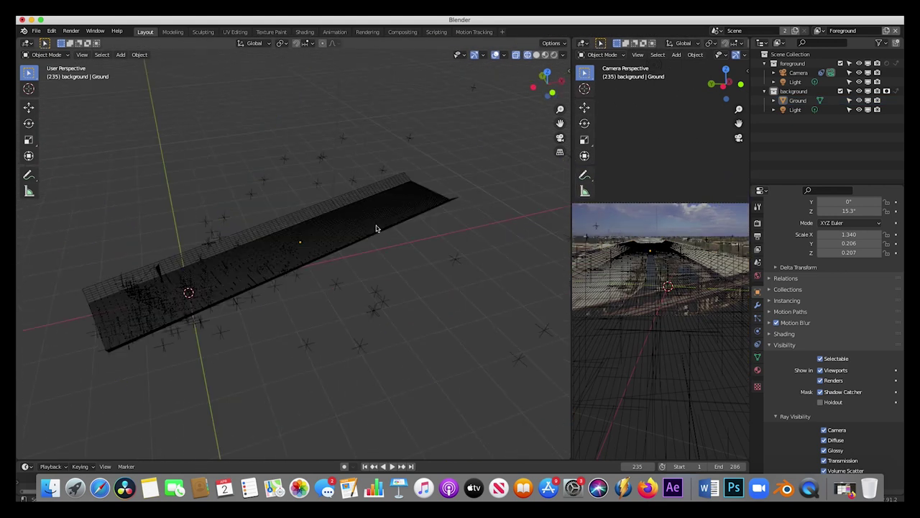
{"action": "scroll", "coordinate": [376, 228], "scroll_direction": "left", "scroll_amount": 10}
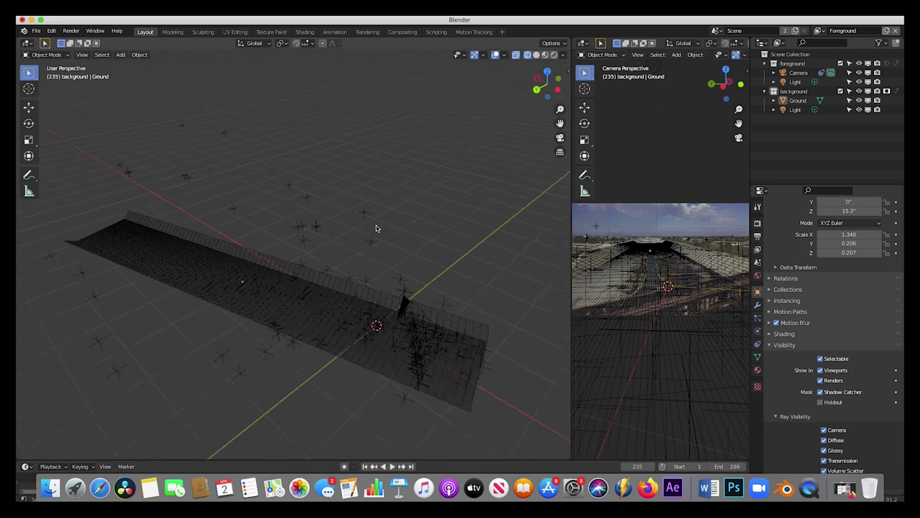
{"action": "scroll", "coordinate": [409, 256], "scroll_direction": "up", "scroll_amount": 5}
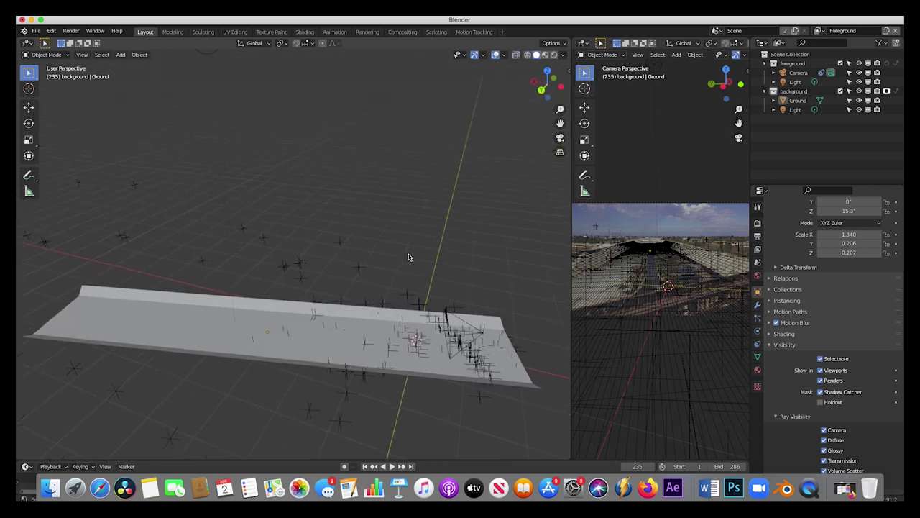
{"action": "key", "text": "shift+a"}
{"action": "mouse_move", "coordinate": [230, 104]}
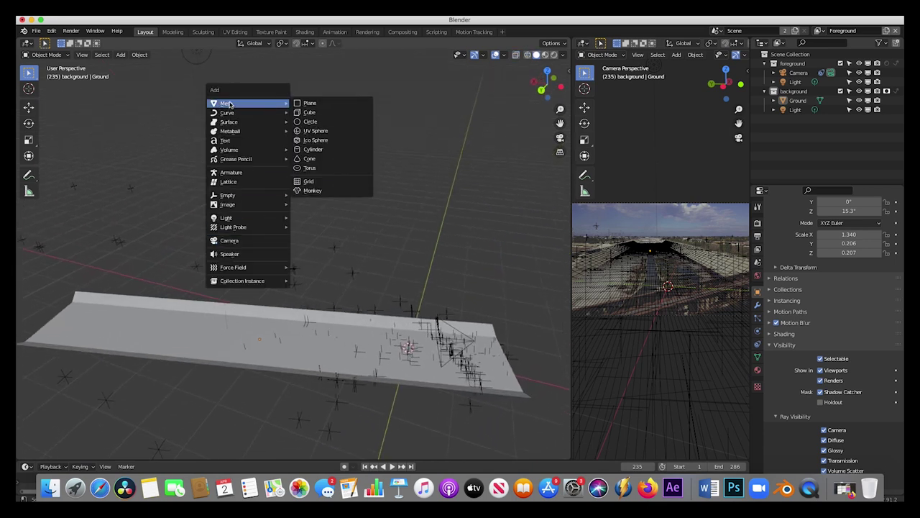
{"action": "left_click", "coordinate": [309, 133]}
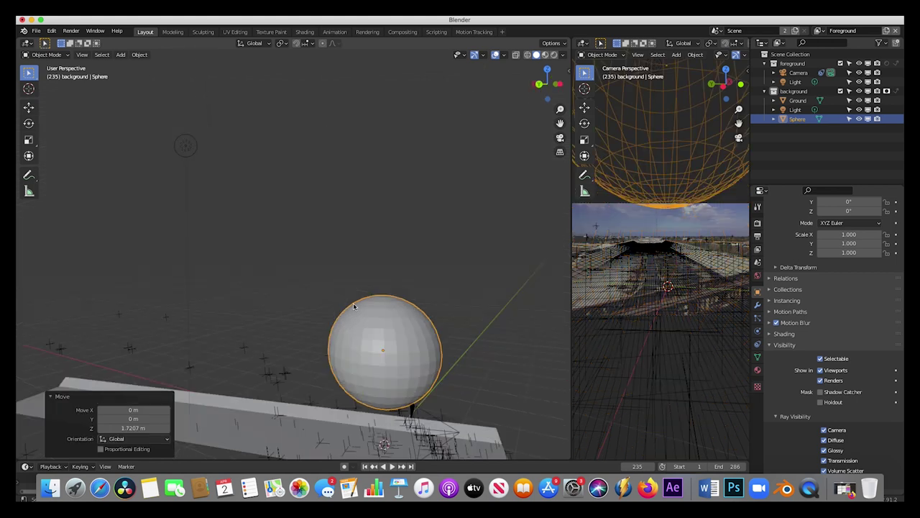
{"action": "key", "text": "g"}
{"action": "key", "text": "z"}
{"action": "left_click", "coordinate": [350, 135]}
Step: Scale the sphere up uniformly to 1.809
{"action": "scroll", "coordinate": [350, 135], "scroll_direction": "up", "scroll_amount": 3, "text": "shift"}
{"action": "scroll", "coordinate": [351, 135], "scroll_direction": "up", "scroll_amount": 6}
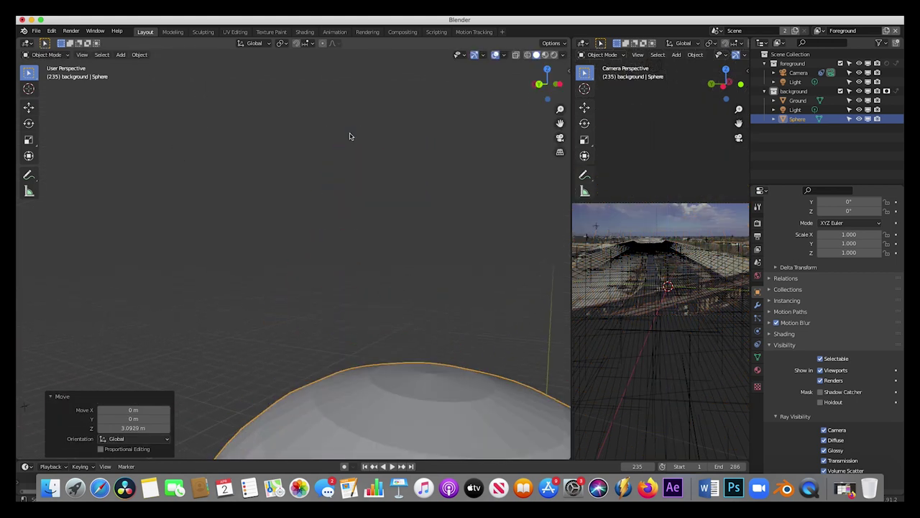
{"action": "key", "text": "s"}
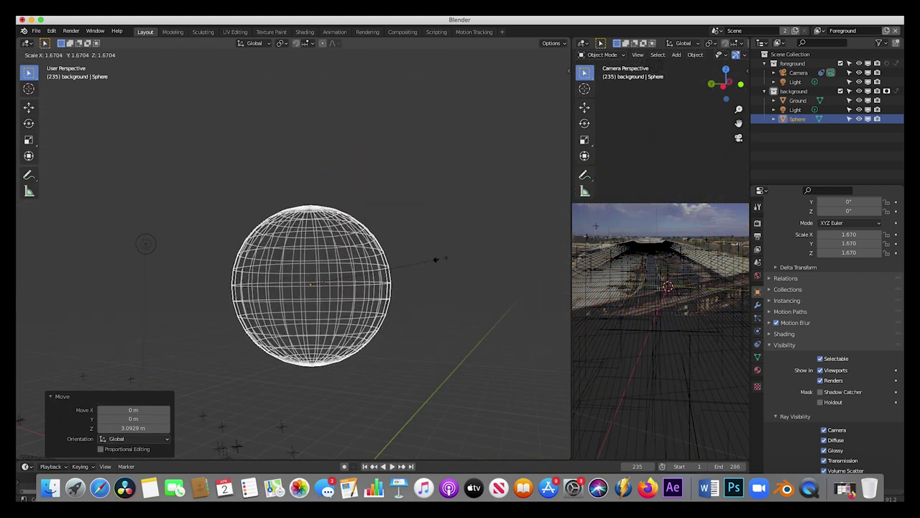
{"action": "left_click", "coordinate": [450, 261]}
Step: Edit the sphere's mesh in wireframe, select its upper half, and delete it to leave an open bowl
{"action": "scroll", "coordinate": [414, 271], "scroll_direction": "down", "scroll_amount": 3}
{"action": "scroll", "coordinate": [351, 283], "scroll_direction": "right", "scroll_amount": 2}
{"action": "scroll", "coordinate": [352, 283], "scroll_direction": "left", "scroll_amount": 2}
{"action": "left_click", "coordinate": [40, 55]}
{"action": "left_click", "coordinate": [45, 75]}
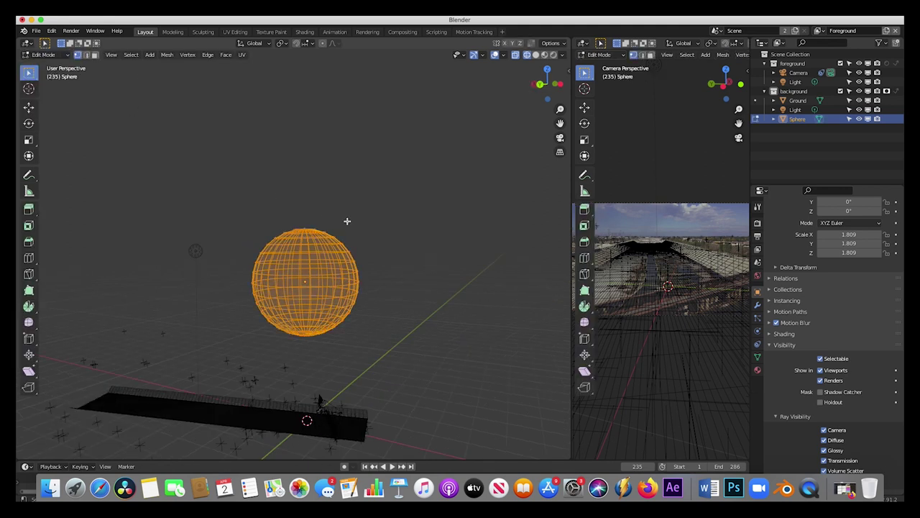
{"action": "middle_click_drag", "start_coordinate": [345, 220], "coordinate": [431, 184]}
{"action": "left_click_drag", "start_coordinate": [432, 185], "coordinate": [216, 273]}
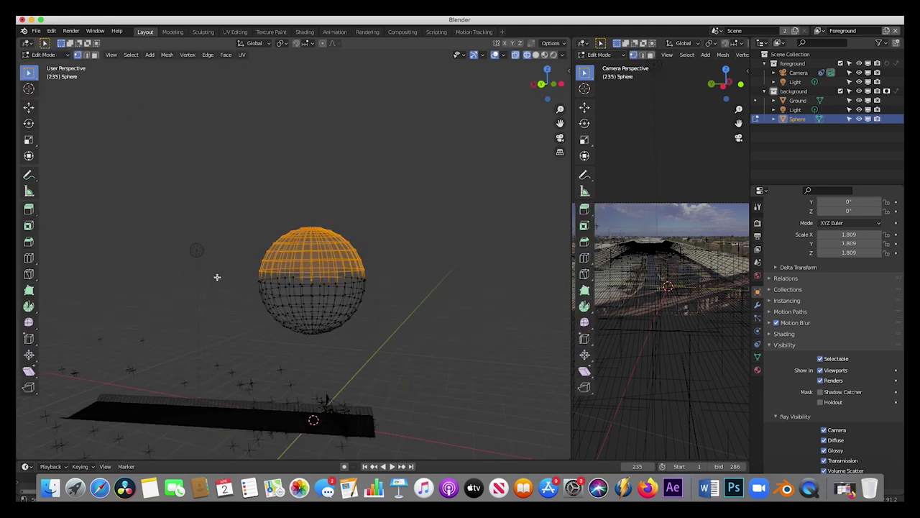
{"action": "middle_click_drag", "start_coordinate": [373, 216], "coordinate": [424, 199]}
{"action": "left_click_drag", "start_coordinate": [457, 185], "coordinate": [222, 274]}
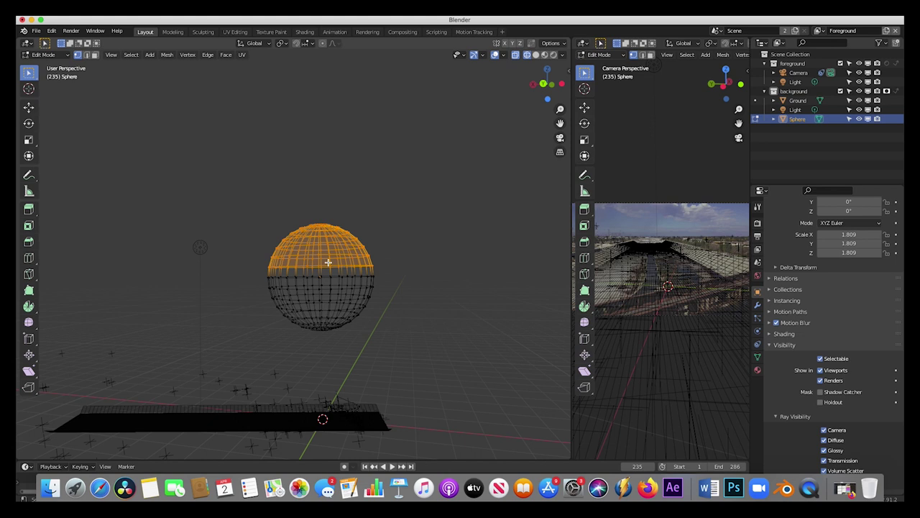
{"action": "scroll", "coordinate": [343, 263], "scroll_direction": "up", "scroll_amount": 5}
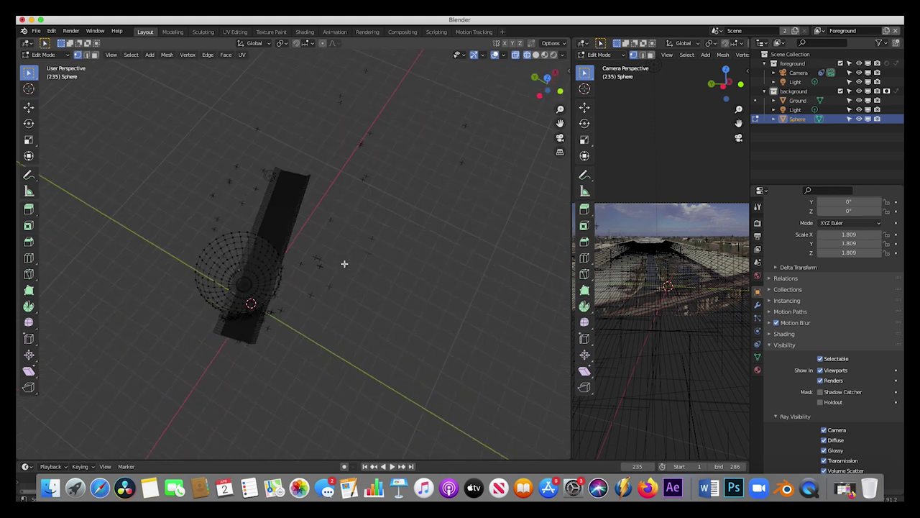
{"action": "scroll", "coordinate": [343, 263], "scroll_direction": "down", "scroll_amount": 6}
{"action": "scroll", "coordinate": [343, 263], "scroll_direction": "up", "scroll_amount": 3}
Step: Turn on proportional editing, select the whole bowl mesh, and stretch it along Z by a factor of 2.344
{"action": "left_click", "coordinate": [323, 45]}
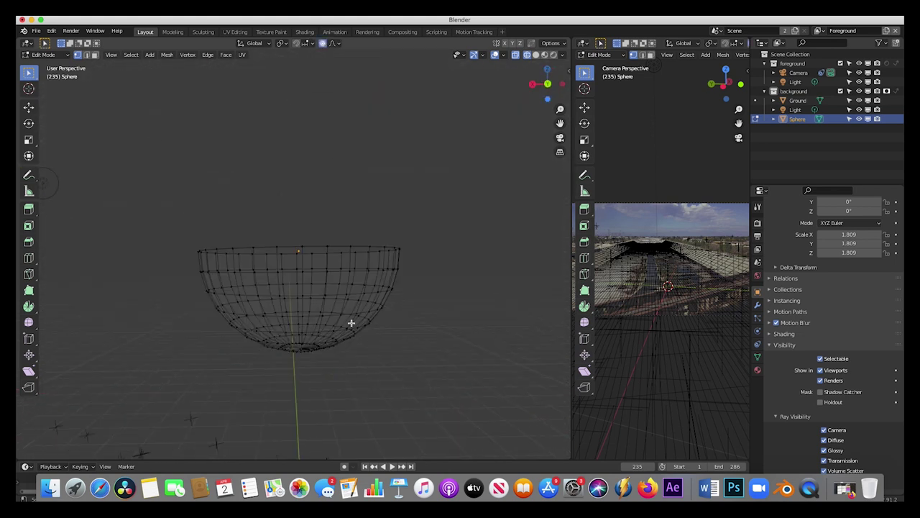
{"action": "scroll", "coordinate": [362, 312], "scroll_direction": "down", "scroll_amount": 5}
{"action": "left_click_drag", "start_coordinate": [462, 202], "coordinate": [141, 414]}
{"action": "key", "text": "s"}
{"action": "key", "text": "z"}
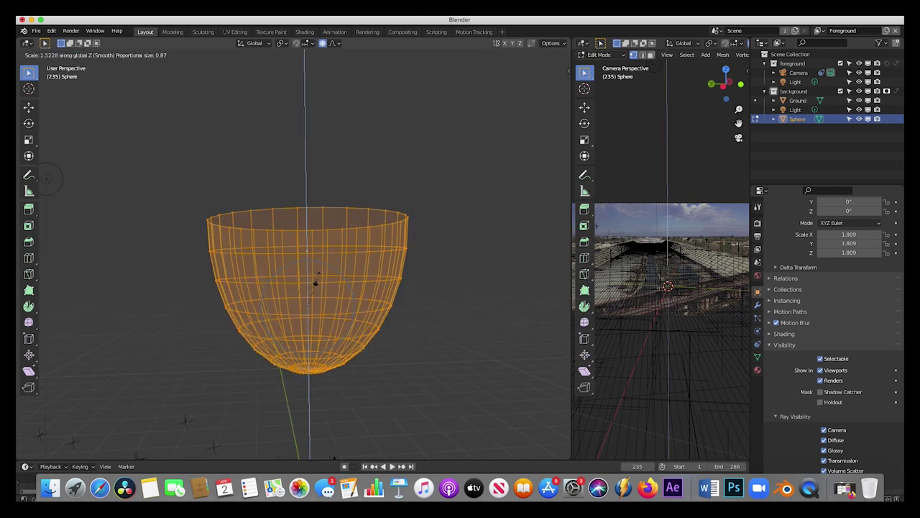
{"action": "left_click", "coordinate": [333, 269]}
{"action": "scroll", "coordinate": [353, 263], "scroll_direction": "down", "scroll_amount": 3}
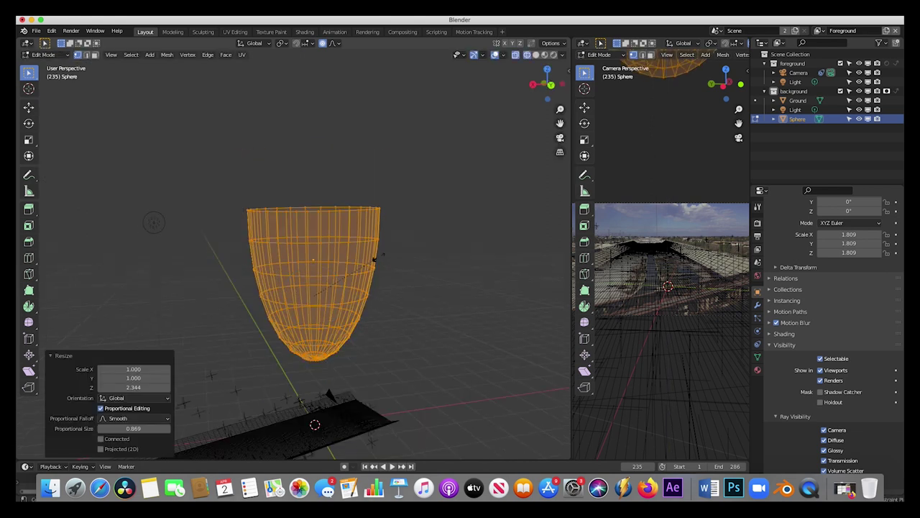
Step: Widen the bowl mesh along X by a factor of 1.679
{"action": "key", "text": "s"}
{"action": "key", "text": "x"}
{"action": "left_click", "coordinate": [431, 247]}
{"action": "scroll", "coordinate": [432, 247], "scroll_direction": "up", "scroll_amount": 5}
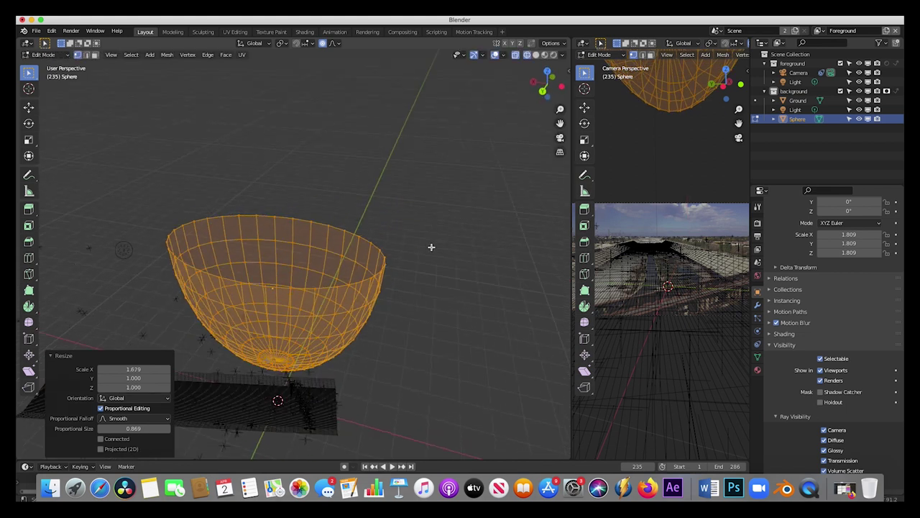
Step: Deselect the bowl's mesh, show the perspective view in solid shading, and switch the bowl to Sculpt Mode
{"action": "scroll", "coordinate": [431, 247], "scroll_direction": "left", "scroll_amount": 5}
{"action": "scroll", "coordinate": [432, 246], "scroll_direction": "right", "scroll_amount": 5}
{"action": "left_click", "coordinate": [388, 259]}
{"action": "key", "text": "shift+z"}
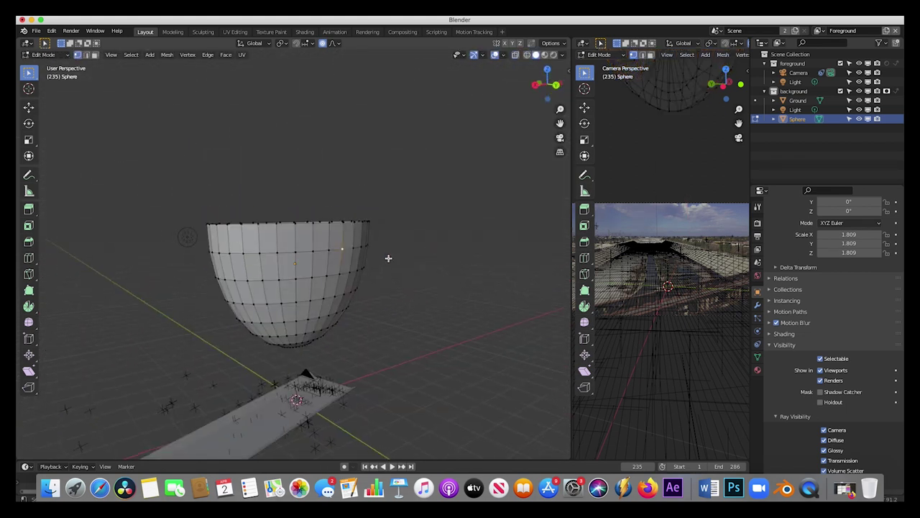
{"action": "scroll", "coordinate": [388, 258], "scroll_direction": "left", "scroll_amount": 5}
{"action": "left_click", "coordinate": [47, 55]}
{"action": "left_click", "coordinate": [45, 87]}
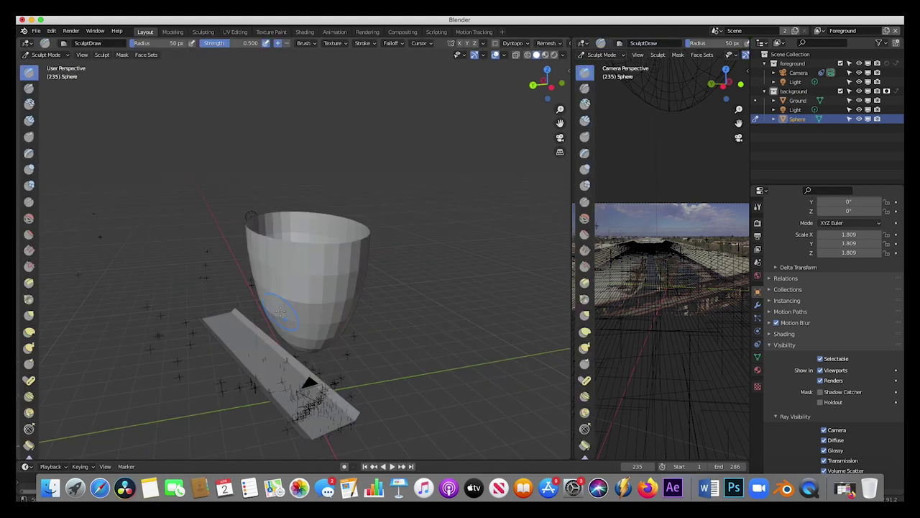
Step: Sculpt uneven bulges into the bowl's walls with the SculptDraw brush at 50 px radius and 0.500 strength
{"action": "mouse_move", "coordinate": [280, 312]}
{"action": "middle_mouse_down"}
{"action": "mouse_move", "coordinate": [316, 281]}
{"action": "mouse_move", "coordinate": [305, 260]}
{"action": "mouse_move", "coordinate": [299, 322]}
{"action": "middle_mouse_up"}
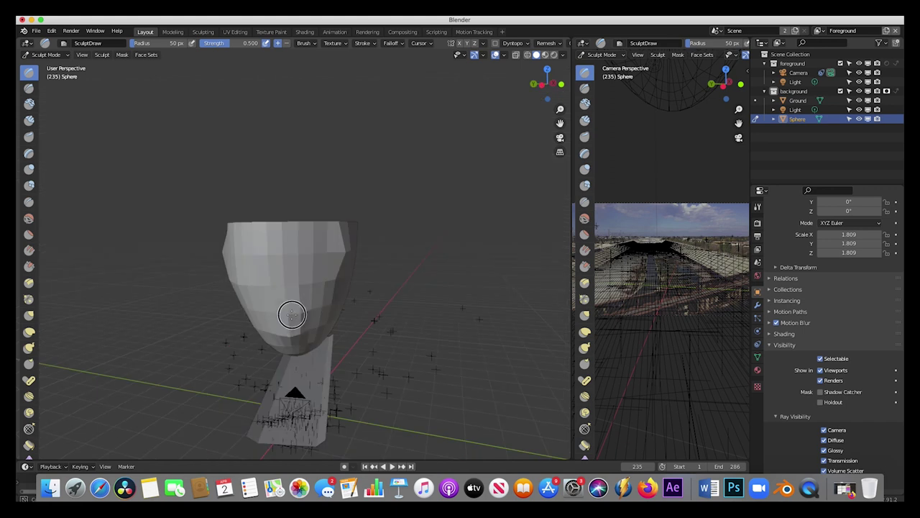
{"action": "scroll", "coordinate": [291, 314], "scroll_direction": "left", "scroll_amount": 10}
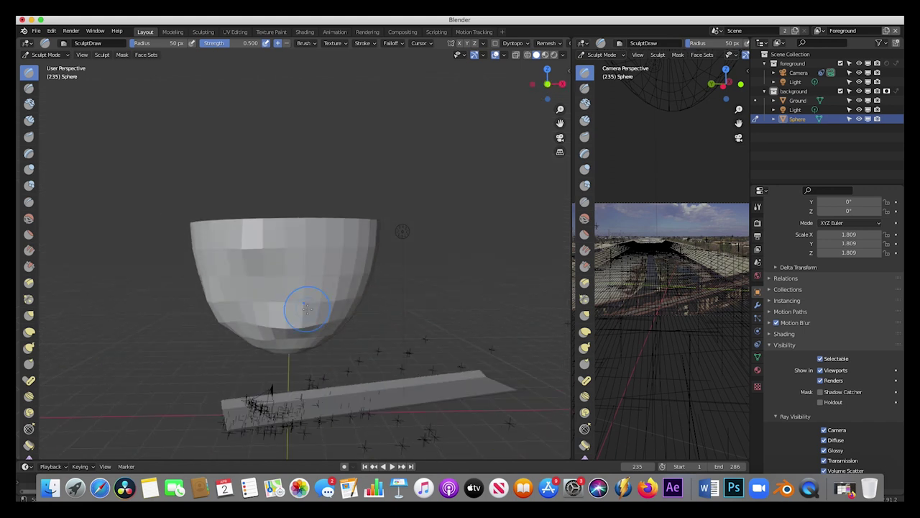
{"action": "scroll", "coordinate": [307, 308], "scroll_direction": "left", "scroll_amount": 10}
{"action": "scroll", "coordinate": [286, 264], "scroll_direction": "right", "scroll_amount": 10}
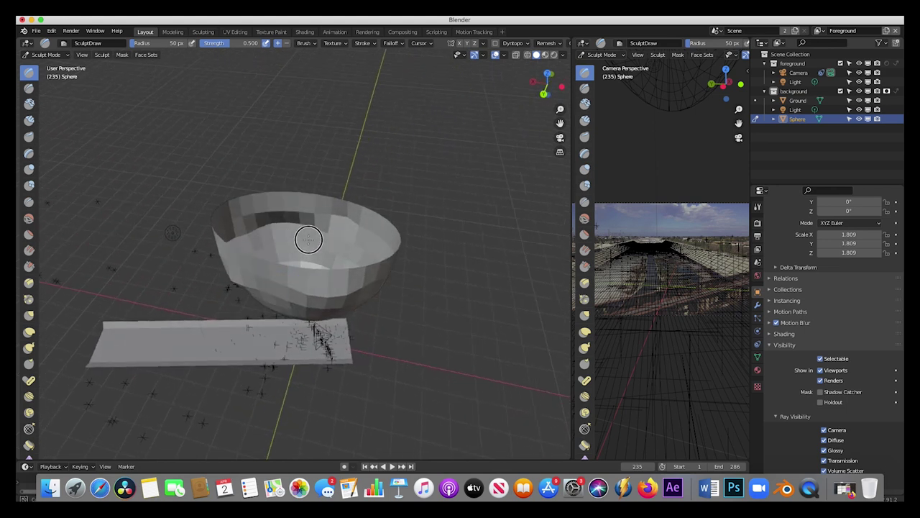
{"action": "scroll", "coordinate": [302, 237], "scroll_direction": "left", "scroll_amount": 5}
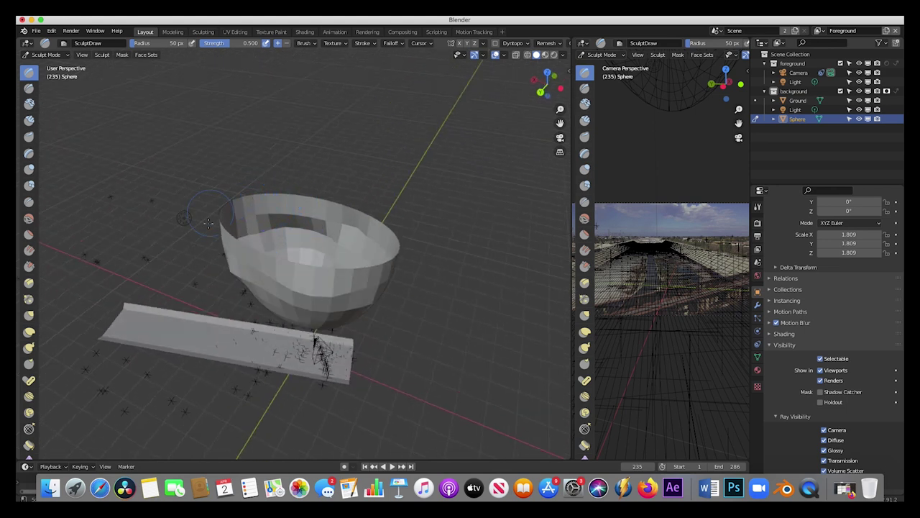
{"action": "scroll", "coordinate": [406, 286], "scroll_direction": "left", "scroll_amount": 10}
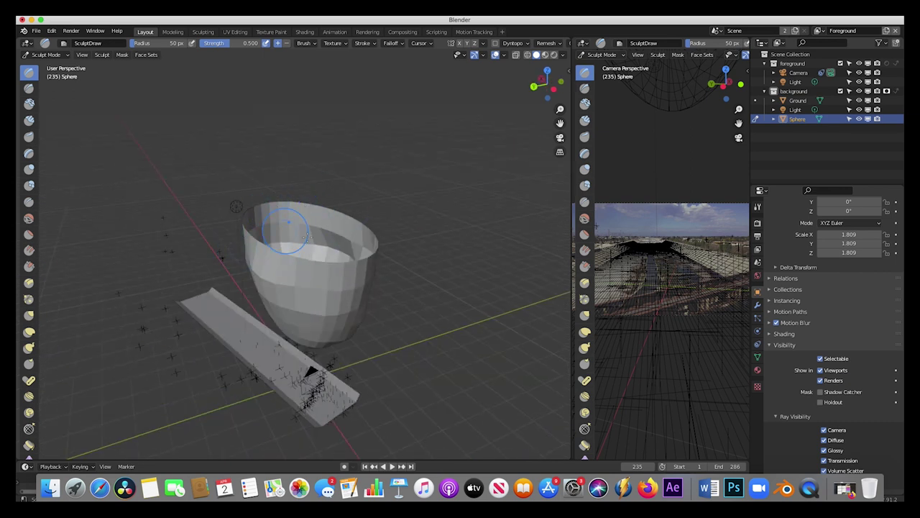
{"action": "scroll", "coordinate": [288, 231], "scroll_direction": "left", "scroll_amount": 15}
Step: Switch to the Clay Strips brush and enable Dyntopo, accepting the loss of vertex data
{"action": "key", "text": "c"}
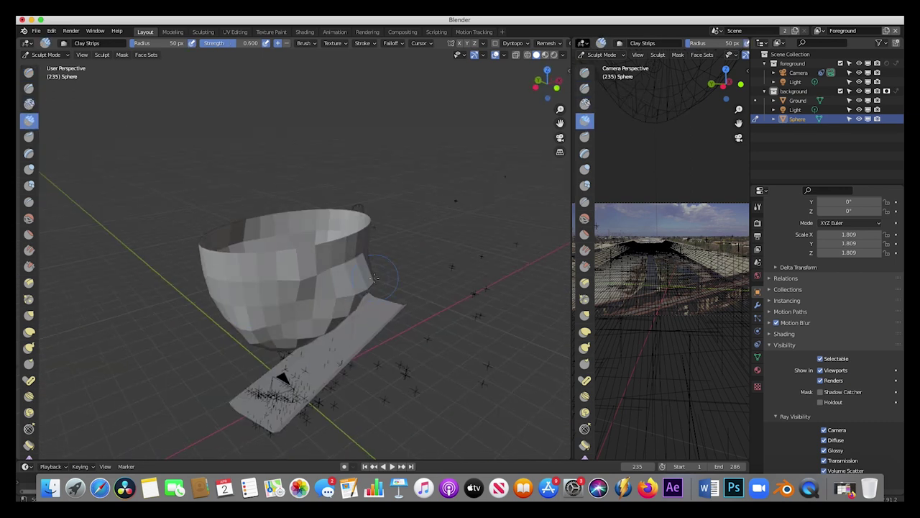
{"action": "scroll", "coordinate": [266, 240], "scroll_direction": "up", "scroll_amount": 15}
{"action": "scroll", "coordinate": [294, 276], "scroll_direction": "up", "scroll_amount": 10}
{"action": "left_click", "coordinate": [495, 44]}
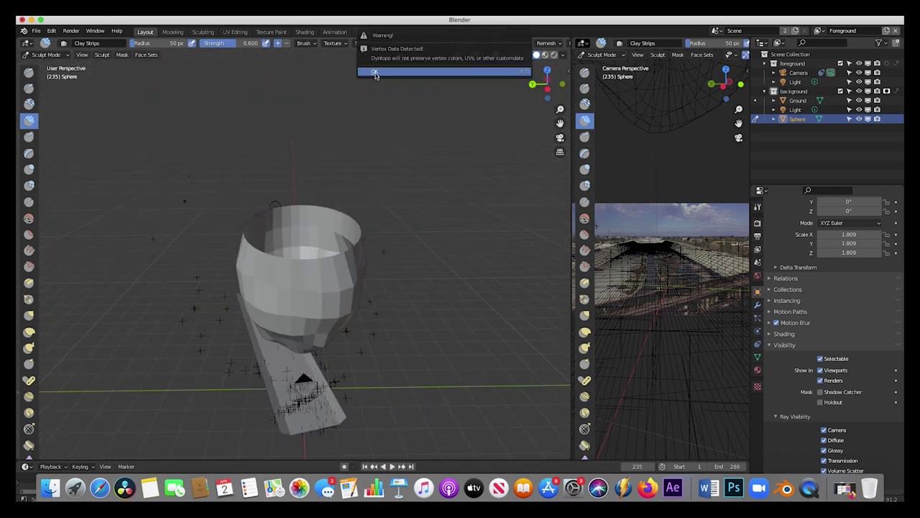
{"action": "left_click", "coordinate": [375, 73]}
Step: Sculpt rough, rocky detail over the bowl's inner and outer walls with the Clay Strips brush at 0.600 strength
{"action": "scroll", "coordinate": [276, 312], "scroll_direction": "up", "scroll_amount": 10}
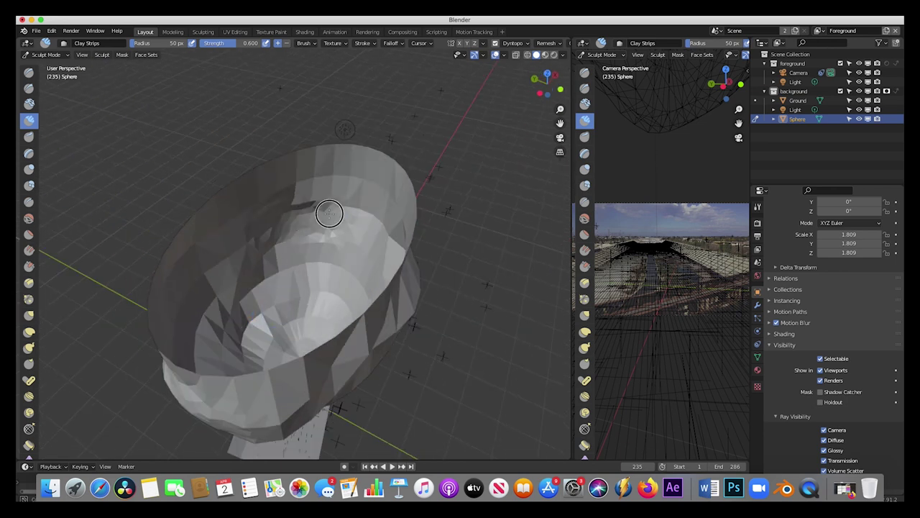
{"action": "scroll", "coordinate": [273, 230], "scroll_direction": "up", "scroll_amount": 10}
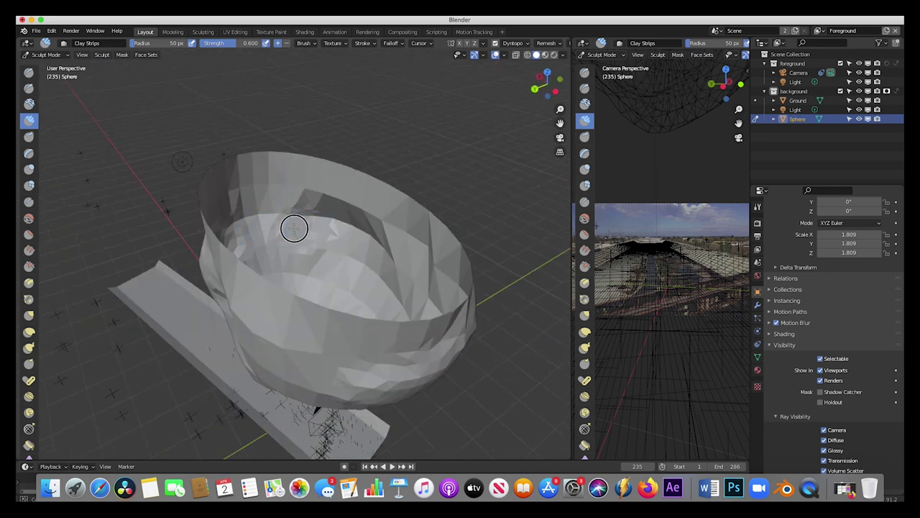
{"action": "scroll", "coordinate": [336, 281], "scroll_direction": "up", "scroll_amount": 5}
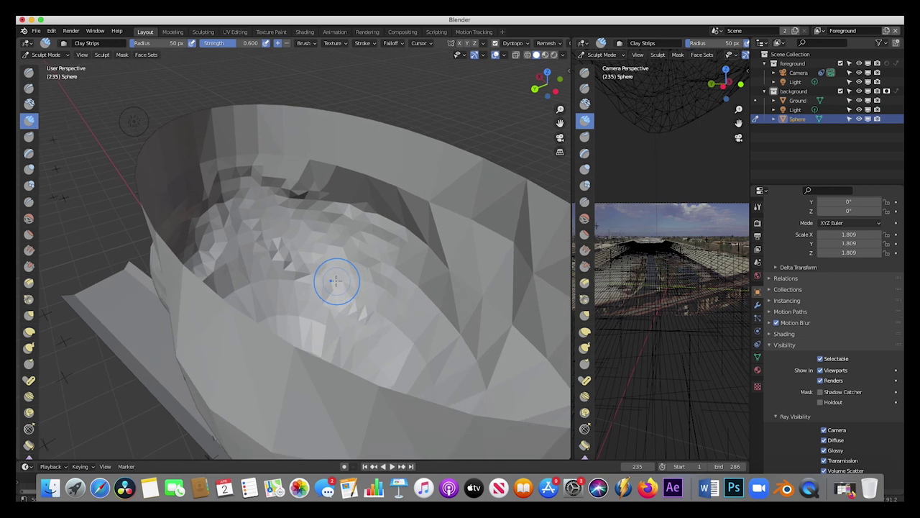
{"action": "scroll", "coordinate": [464, 295], "scroll_direction": "left", "scroll_amount": 5}
{"action": "scroll", "coordinate": [320, 177], "scroll_direction": "down", "scroll_amount": 5}
{"action": "left_click_drag", "start_coordinate": [302, 169], "coordinate": [242, 158]}
{"action": "scroll", "coordinate": [242, 158], "scroll_direction": "up", "scroll_amount": 5}
{"action": "left_click_drag", "start_coordinate": [262, 234], "coordinate": [231, 236]}
{"action": "scroll", "coordinate": [226, 325], "scroll_direction": "left", "scroll_amount": 5}
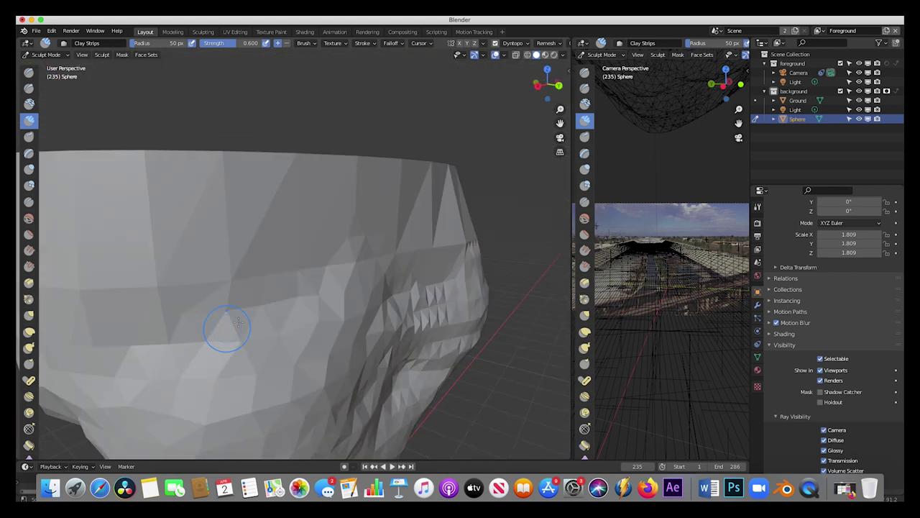
{"action": "scroll", "coordinate": [386, 345], "scroll_direction": "down", "scroll_amount": 5}
{"action": "scroll", "coordinate": [330, 187], "scroll_direction": "up", "scroll_amount": 8}
{"action": "scroll", "coordinate": [300, 208], "scroll_direction": "left", "scroll_amount": 3}
{"action": "scroll", "coordinate": [301, 208], "scroll_direction": "down", "scroll_amount": 8}
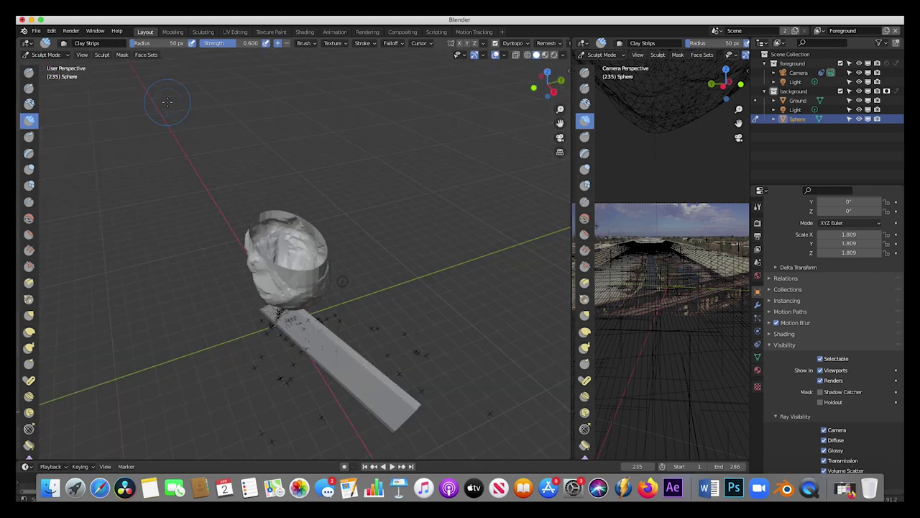
{"action": "scroll", "coordinate": [164, 101], "scroll_direction": "up", "scroll_amount": 8}
{"action": "left_click_drag", "start_coordinate": [191, 165], "coordinate": [191, 185]}
{"action": "scroll", "coordinate": [273, 193], "scroll_direction": "left", "scroll_amount": 5}
{"action": "scroll", "coordinate": [273, 193], "scroll_direction": "down", "scroll_amount": 5}
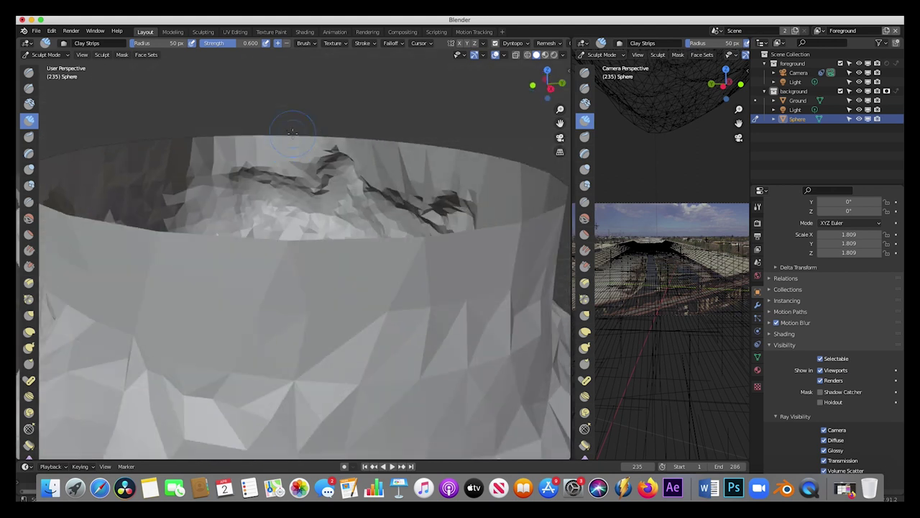
{"action": "scroll", "coordinate": [273, 193], "scroll_direction": "up", "scroll_amount": 5}
{"action": "left_click_drag", "start_coordinate": [256, 159], "coordinate": [215, 172]}
{"action": "scroll", "coordinate": [230, 247], "scroll_direction": "left", "scroll_amount": 5}
{"action": "scroll", "coordinate": [369, 189], "scroll_direction": "up", "scroll_amount": 6}
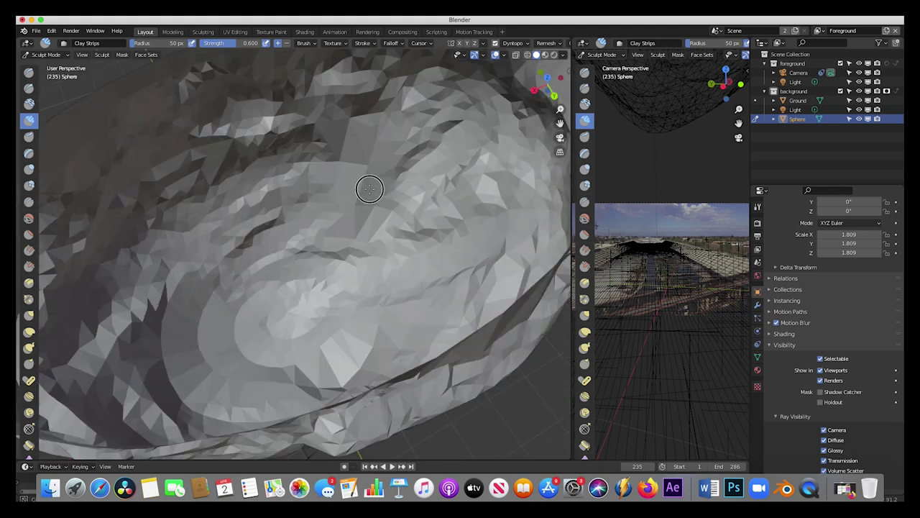
{"action": "scroll", "coordinate": [370, 189], "scroll_direction": "down", "scroll_amount": 8}
{"action": "scroll", "coordinate": [288, 222], "scroll_direction": "left", "scroll_amount": 5}
{"action": "middle_click_drag", "start_coordinate": [289, 223], "coordinate": [377, 237]}
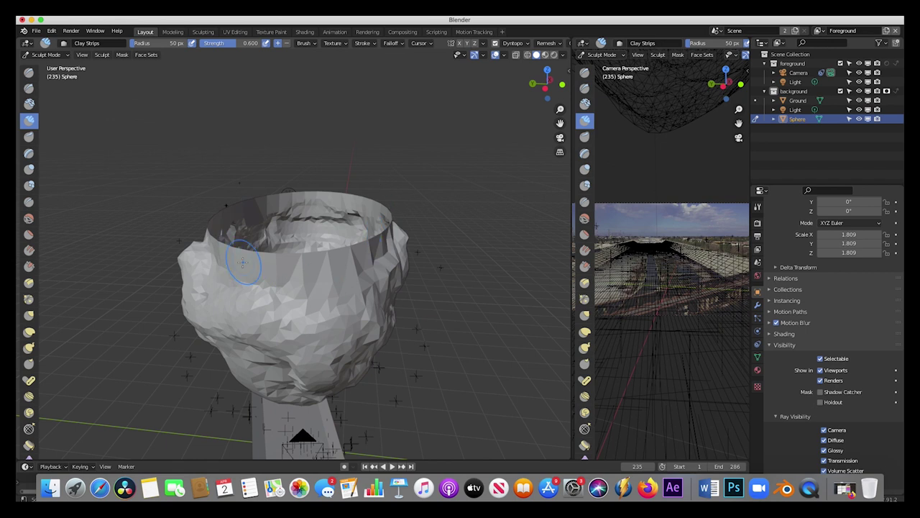
{"action": "scroll", "coordinate": [242, 262], "scroll_direction": "up", "scroll_amount": 10}
Step: Return the sculpted sphere to Object Mode and move it into the foreground collection
{"action": "left_click", "coordinate": [33, 55]}
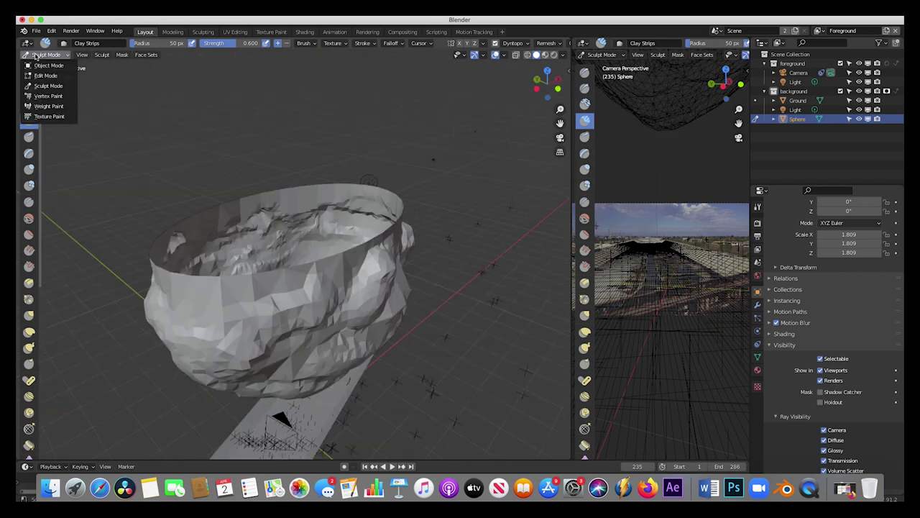
{"action": "left_click", "coordinate": [45, 66]}
{"action": "scroll", "coordinate": [346, 231], "scroll_direction": "down", "scroll_amount": 10}
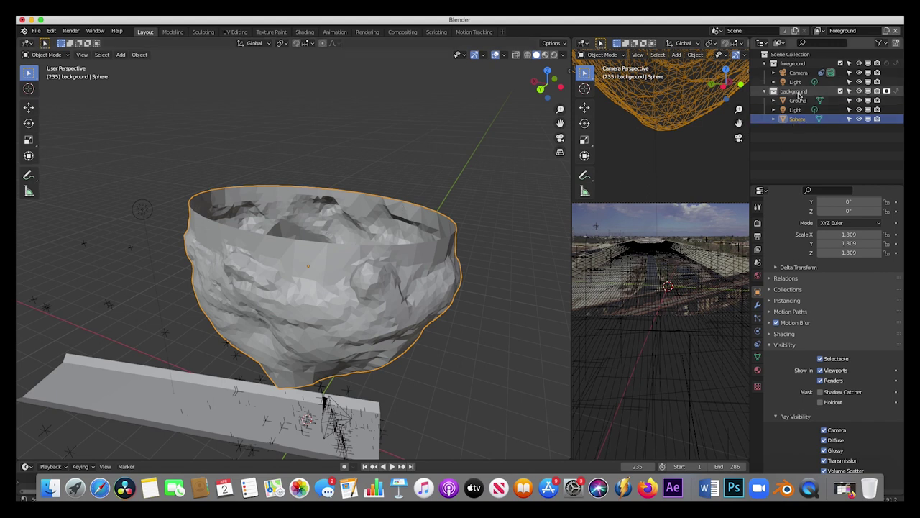
{"action": "left_click_drag", "start_coordinate": [793, 120], "coordinate": [795, 65]}
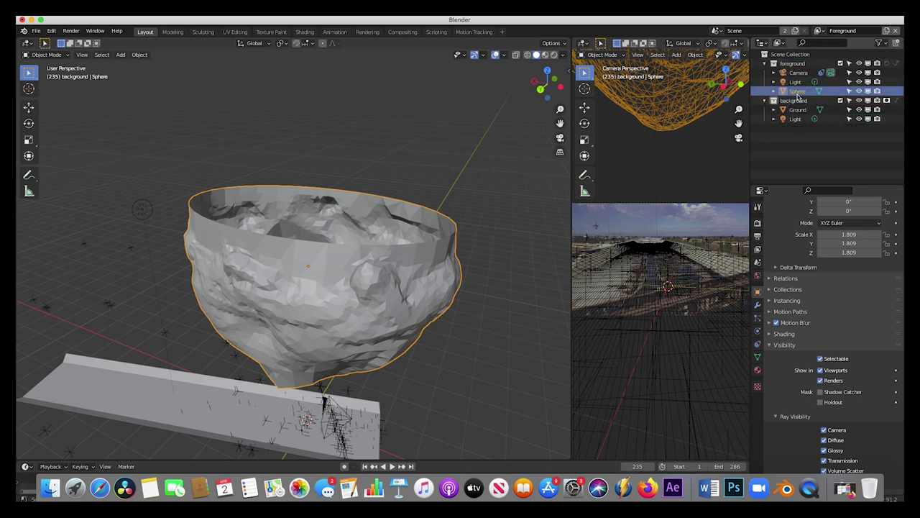
Step: Rename the sculpted sphere as Crater
{"action": "left_click", "coordinate": [796, 92]}
{"action": "type", "text": "Cra"}
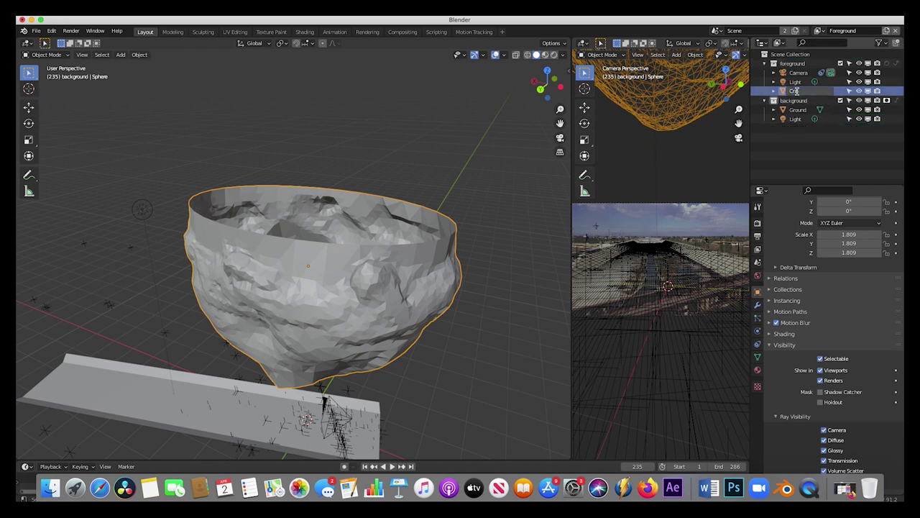
{"action": "type", "text": "ter"}
{"action": "key", "text": "Return"}
Step: Lower the Crater along Z to the ground strip and scale it down uniformly to 1.218
{"action": "middle_click_drag", "start_coordinate": [188, 237], "coordinate": [320, 254]}
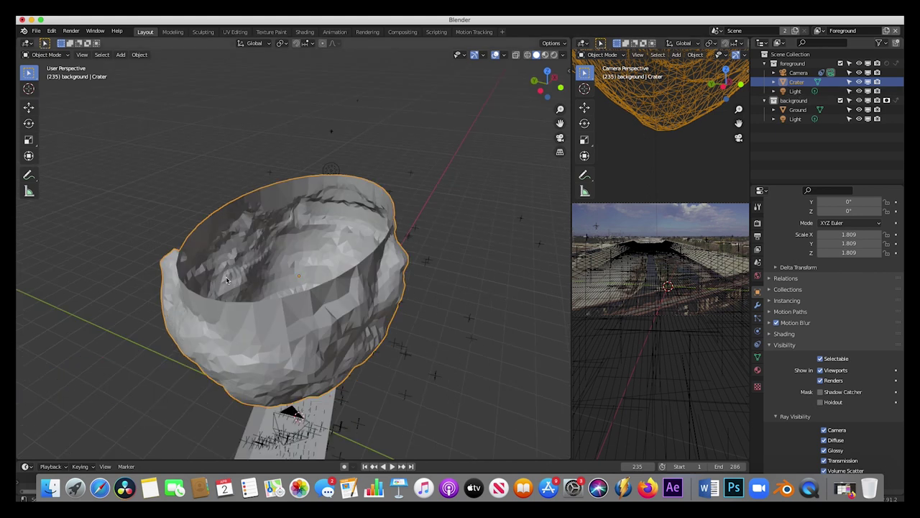
{"action": "middle_click_drag", "start_coordinate": [450, 266], "coordinate": [297, 230]}
{"action": "scroll", "coordinate": [295, 226], "scroll_direction": "down", "scroll_amount": 3}
{"action": "key", "text": "g"}
{"action": "key", "text": "z"}
{"action": "left_click", "coordinate": [343, 363]}
{"action": "key", "text": "s"}
{"action": "left_click", "coordinate": [324, 363]}
Step: Shift the Crater along Y to line it up with the ground strip, finishing with a move of about 0.325 m
{"action": "key", "text": "g"}
{"action": "key", "text": "y"}
{"action": "left_click", "coordinate": [314, 358]}
{"action": "key", "text": "g"}
{"action": "key", "text": "y"}
{"action": "left_click", "coordinate": [347, 359]}
Step: Raise the Crater about 0.877 m along Z so its rim pokes slightly above the ground
{"action": "key", "text": "g"}
{"action": "key", "text": "x"}
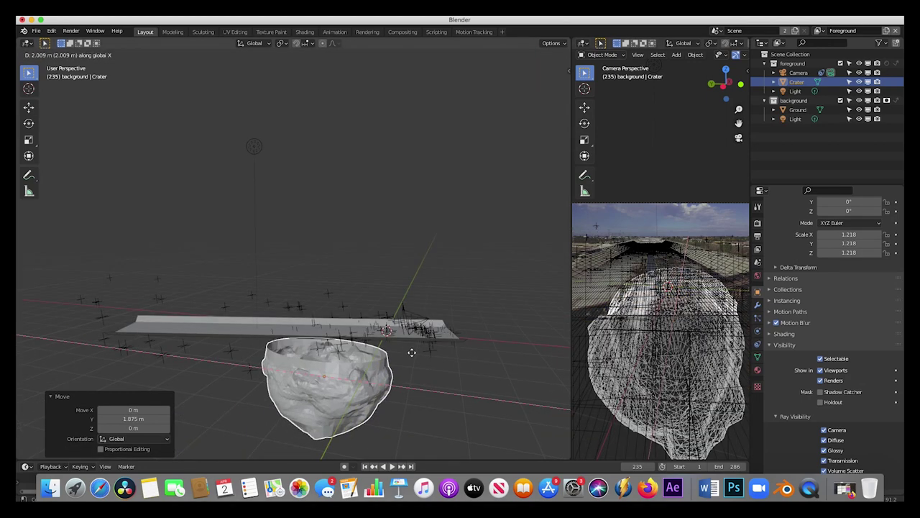
{"action": "key", "text": "z"}
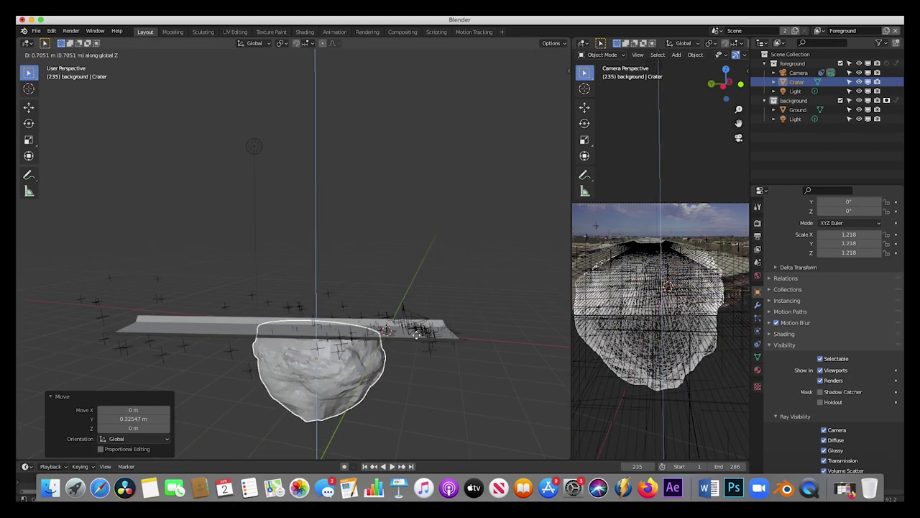
{"action": "left_click", "coordinate": [421, 331]}
Step: Scale the Crater down uniformly to 0.679 so its rim fits within the riverbed between the banks
{"action": "middle_click_drag", "start_coordinate": [422, 333], "coordinate": [565, 333]}
{"action": "scroll", "coordinate": [421, 333], "scroll_direction": "up", "scroll_amount": 2}
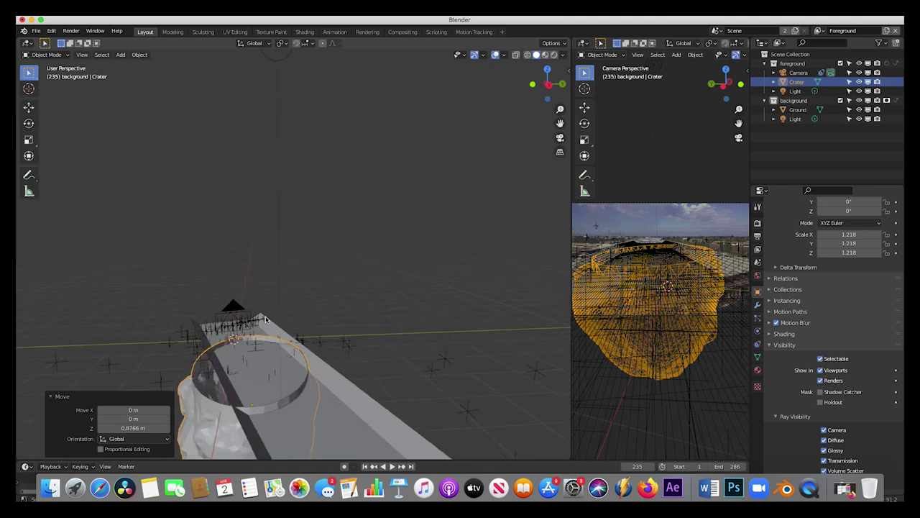
{"action": "middle_click_drag", "start_coordinate": [421, 333], "coordinate": [475, 287], "text": "shift"}
{"action": "key", "text": "s"}
{"action": "left_click", "coordinate": [370, 289]}
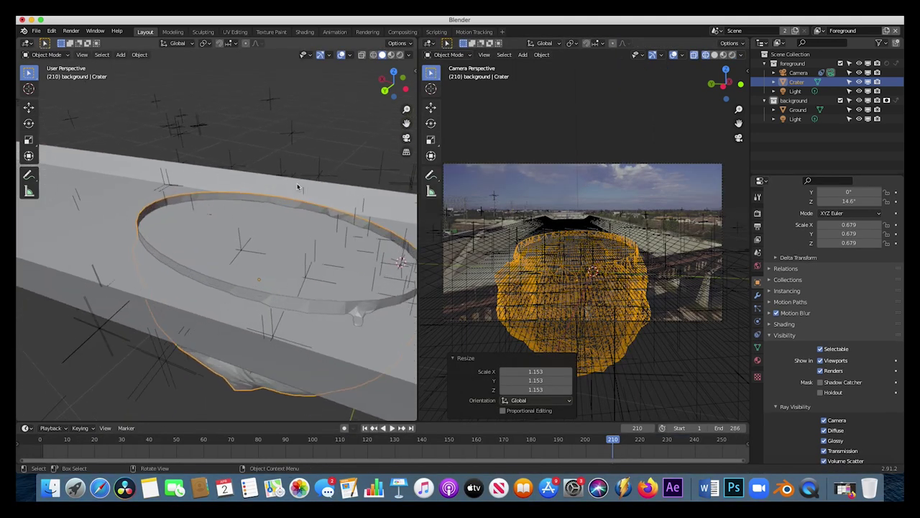
Step: Lower the Crater about 0.075 m and a further 0.008 m along Z to bring its rim flush with the ground
{"action": "middle_click_drag", "start_coordinate": [298, 186], "coordinate": [297, 187]}
{"action": "key", "text": "g"}
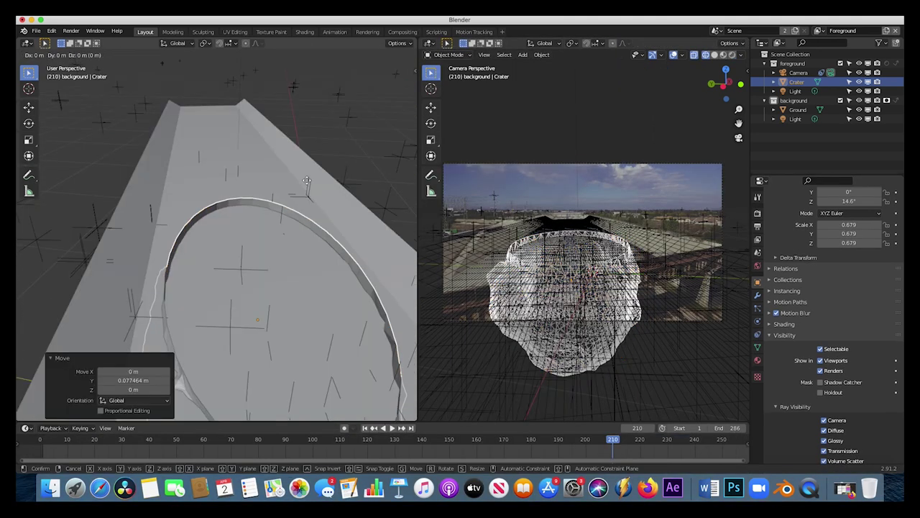
{"action": "key", "text": "z"}
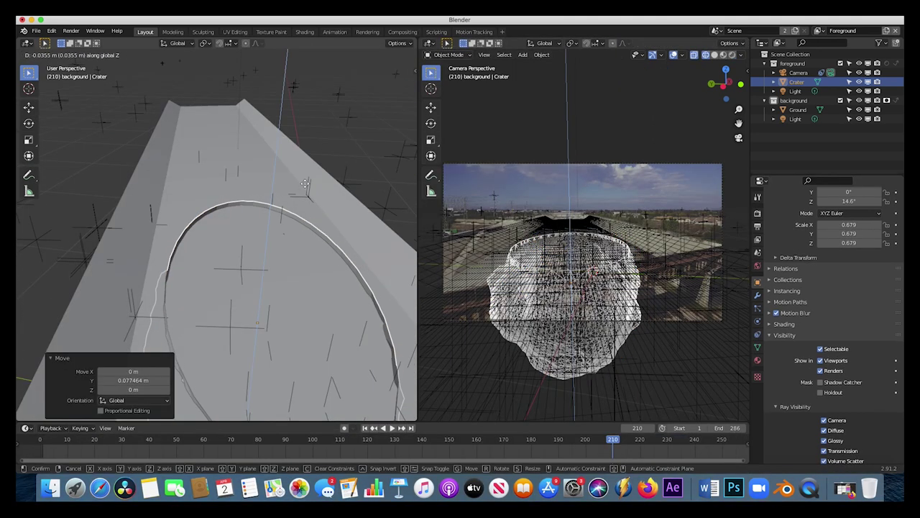
{"action": "left_click", "coordinate": [305, 186]}
{"action": "middle_click_drag", "start_coordinate": [304, 186], "coordinate": [283, 212]}
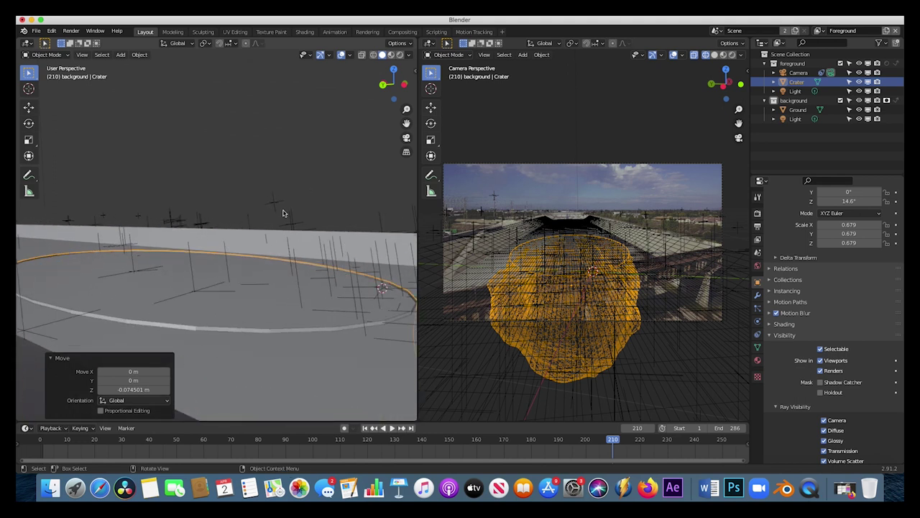
{"action": "key", "text": "g"}
{"action": "key", "text": "z"}
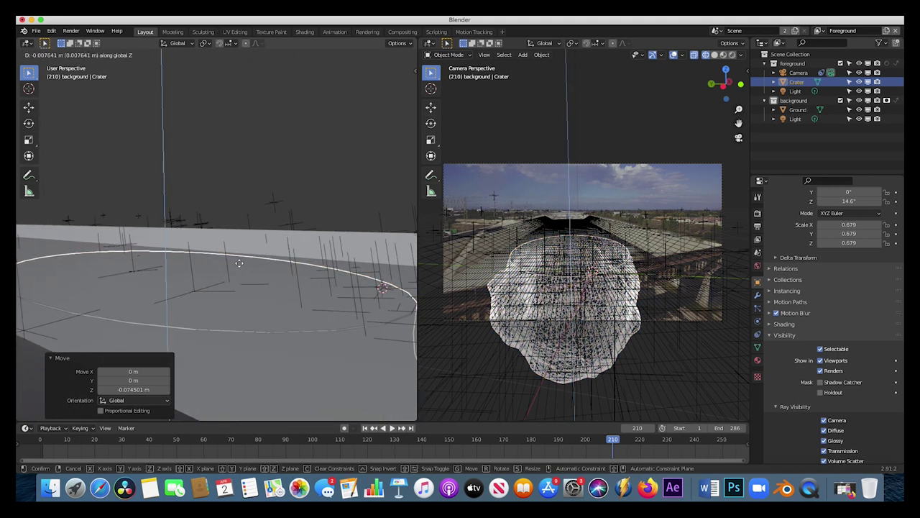
{"action": "left_click", "coordinate": [238, 263]}
{"action": "middle_click_drag", "start_coordinate": [239, 263], "coordinate": [252, 253]}
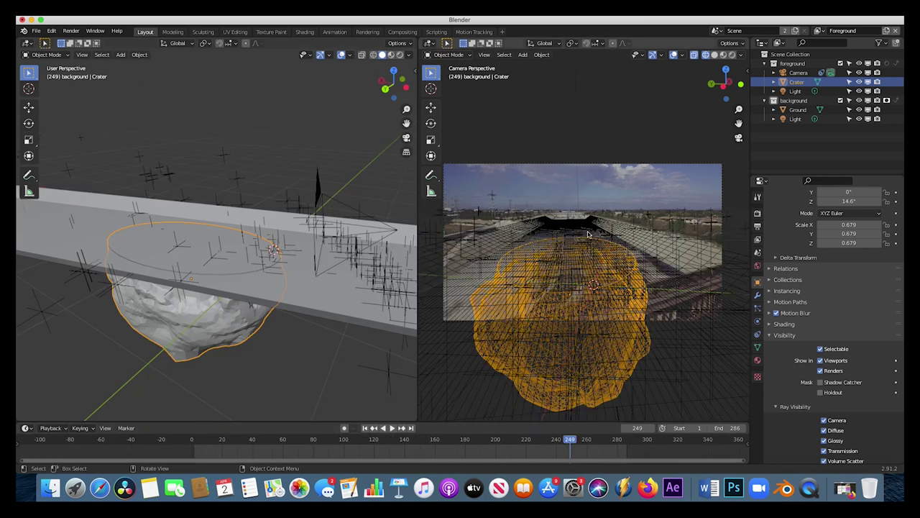
Step: Widen the Crater horizontally to scales of 0.718 in X and 0.717 in Y, finishing with a 1.054 resize along global Y
{"action": "key", "text": "s"}
{"action": "left_click", "coordinate": [117, 251]}
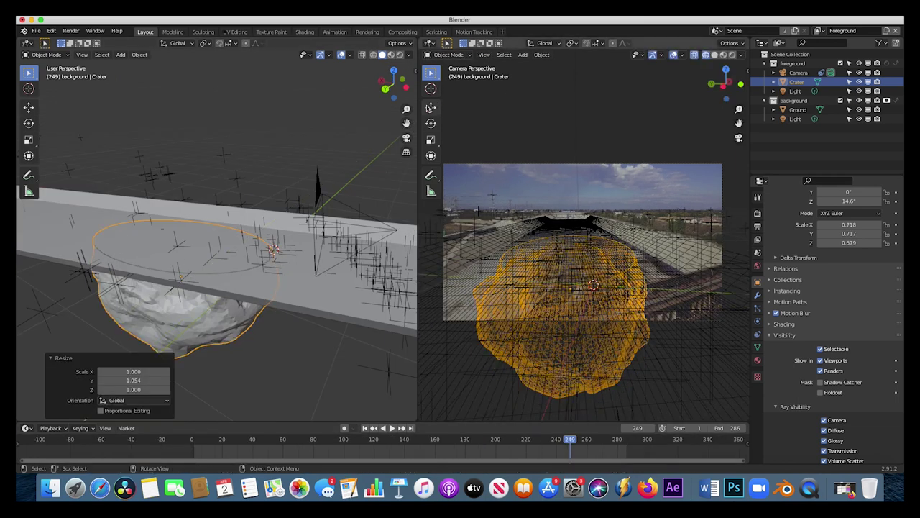
{"action": "left_click_drag", "start_coordinate": [417, 115], "coordinate": [448, 115]}
{"action": "scroll", "coordinate": [203, 223], "scroll_direction": "up", "scroll_amount": 5}
{"action": "scroll", "coordinate": [202, 224], "scroll_direction": "down", "scroll_amount": 3}
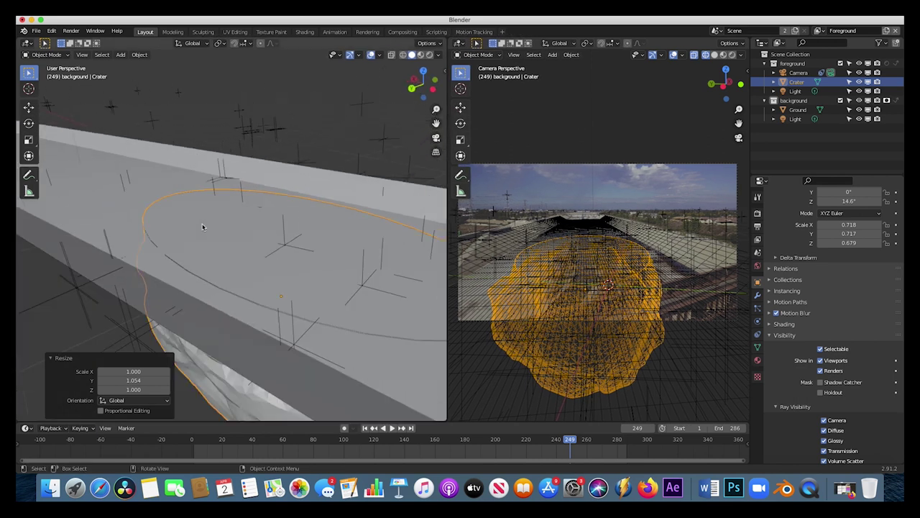
{"action": "scroll", "coordinate": [194, 236], "scroll_direction": "up", "scroll_amount": 3}
{"action": "scroll", "coordinate": [194, 236], "scroll_direction": "down", "scroll_amount": 6}
{"action": "middle_click_drag", "start_coordinate": [194, 238], "coordinate": [190, 225]}
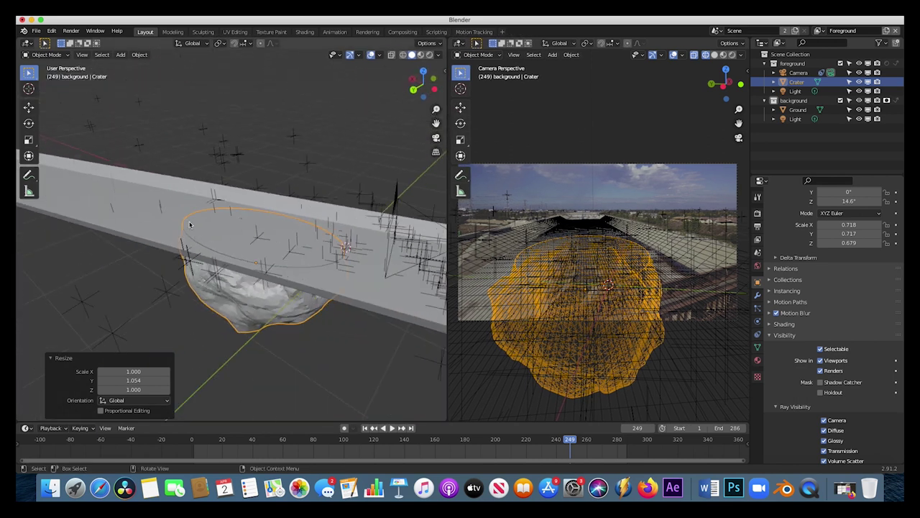
Step: Add a Boolean modifier to the Ground in Difference mode, with the Crater as its cutting object
{"action": "left_click", "coordinate": [132, 247]}
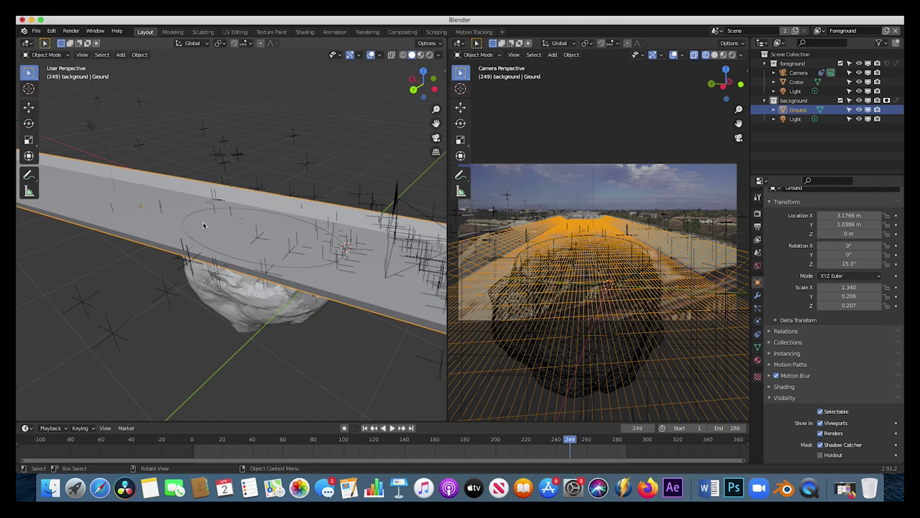
{"action": "middle_click_drag", "start_coordinate": [223, 216], "coordinate": [200, 303]}
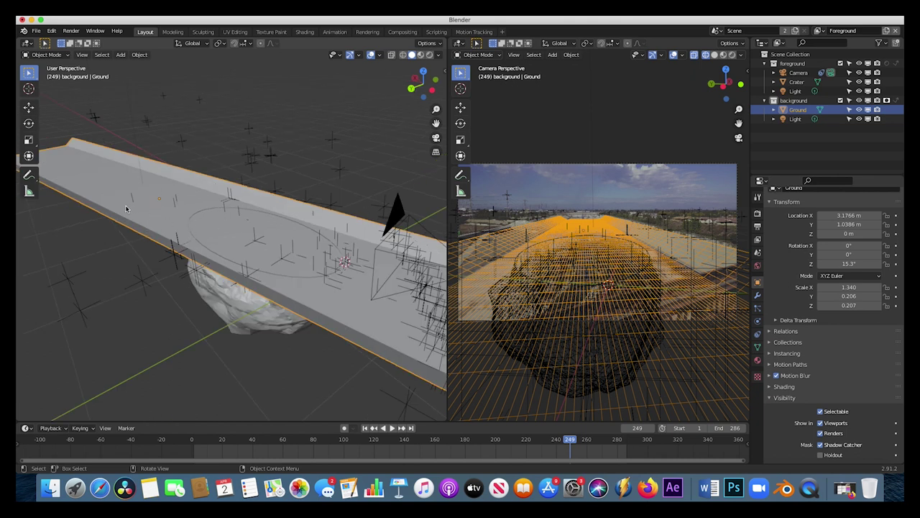
{"action": "left_click", "coordinate": [887, 102]}
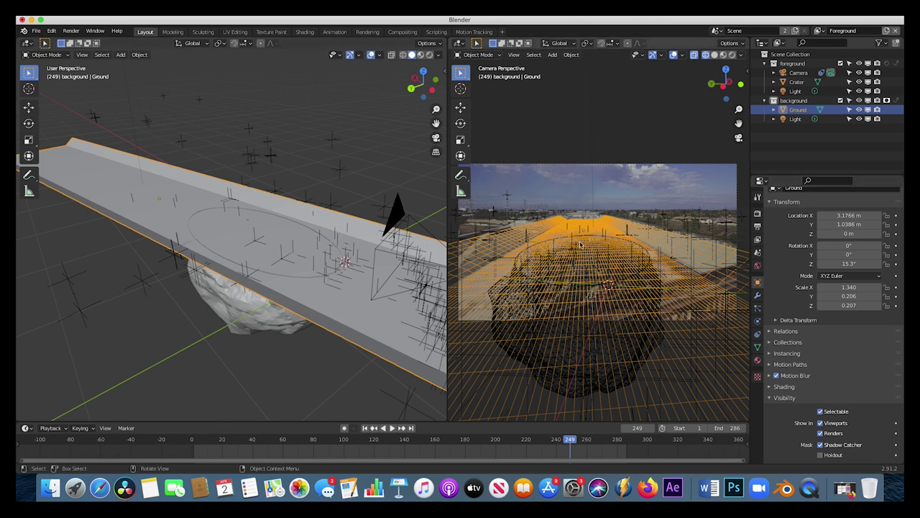
{"action": "middle_click_drag", "start_coordinate": [256, 255], "coordinate": [305, 276]}
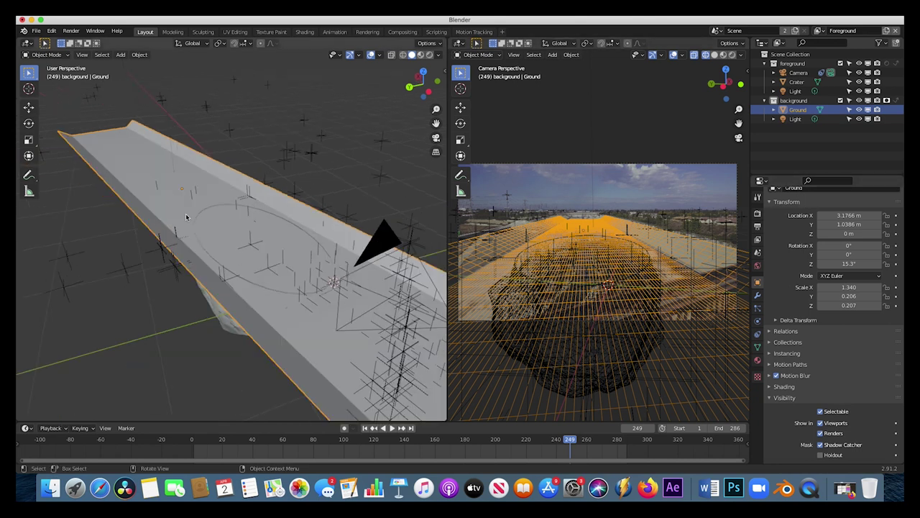
{"action": "middle_click_drag", "start_coordinate": [309, 221], "coordinate": [194, 237]}
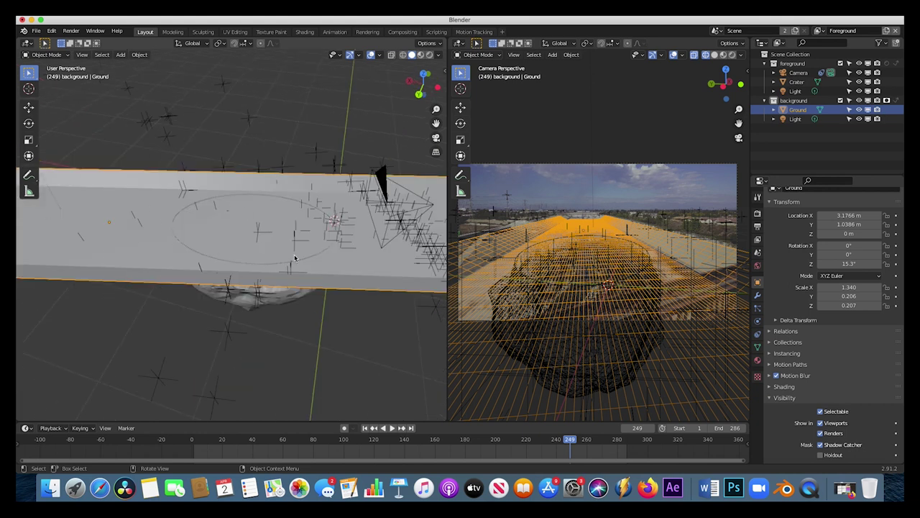
{"action": "middle_click_drag", "start_coordinate": [182, 215], "coordinate": [85, 232]}
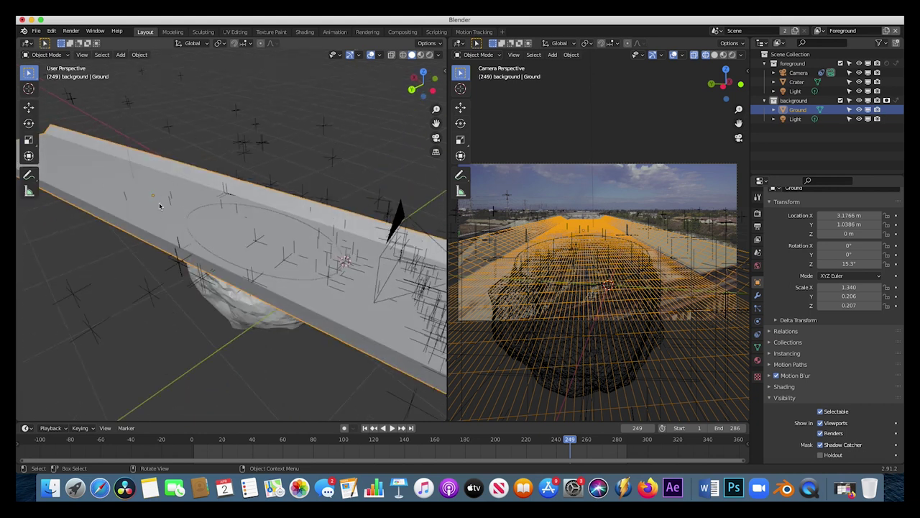
{"action": "left_click", "coordinate": [757, 295]}
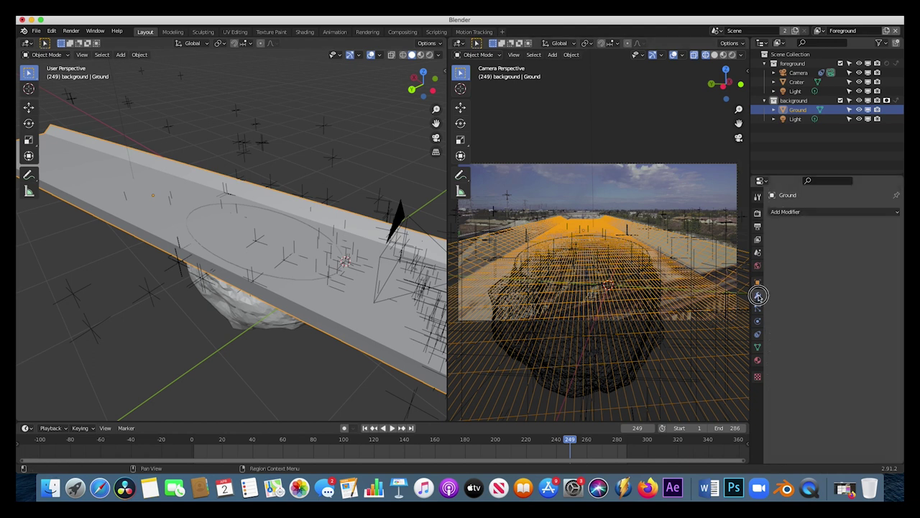
{"action": "left_click", "coordinate": [816, 212]}
{"action": "left_click", "coordinate": [712, 259]}
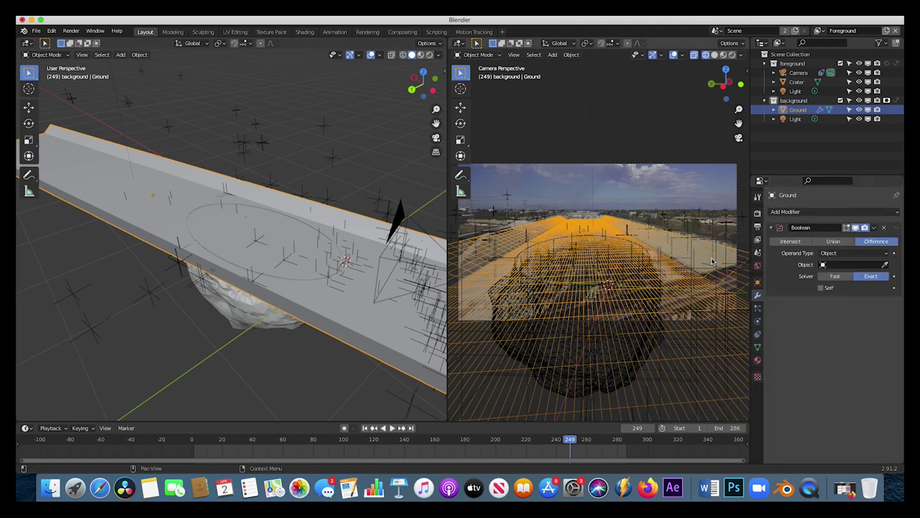
{"action": "left_click", "coordinate": [885, 265]}
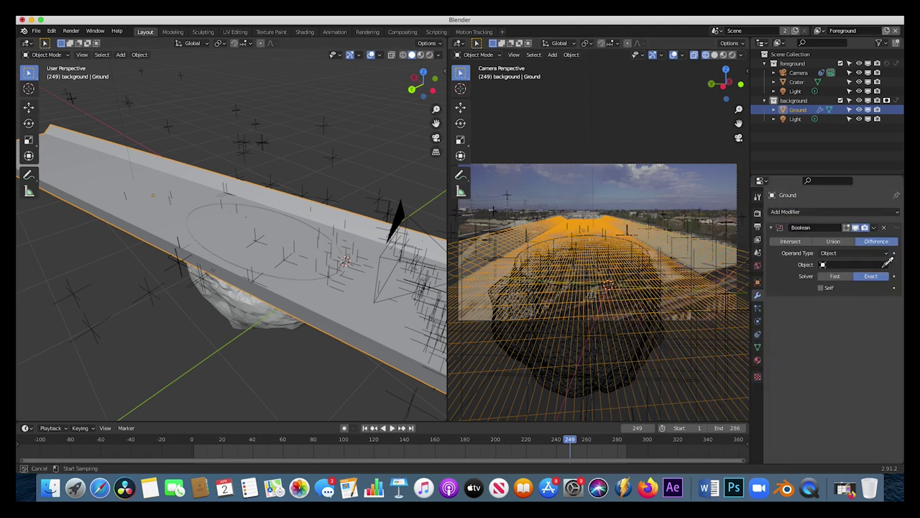
{"action": "left_click", "coordinate": [798, 81]}
Step: Try the Intersect and Union operations on the Ground's Boolean modifier, comparing the rim edge, and set it back to Difference
{"action": "middle_click_drag", "start_coordinate": [338, 216], "coordinate": [865, 247]}
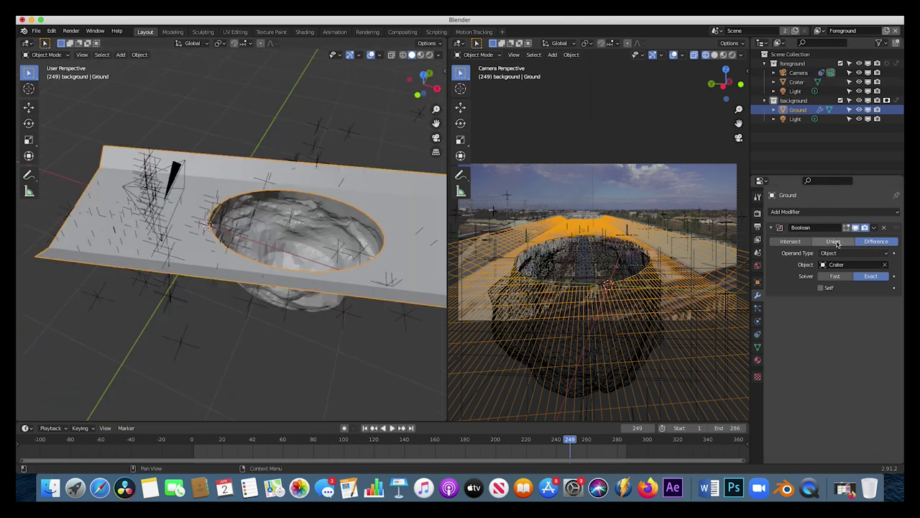
{"action": "left_click", "coordinate": [792, 242]}
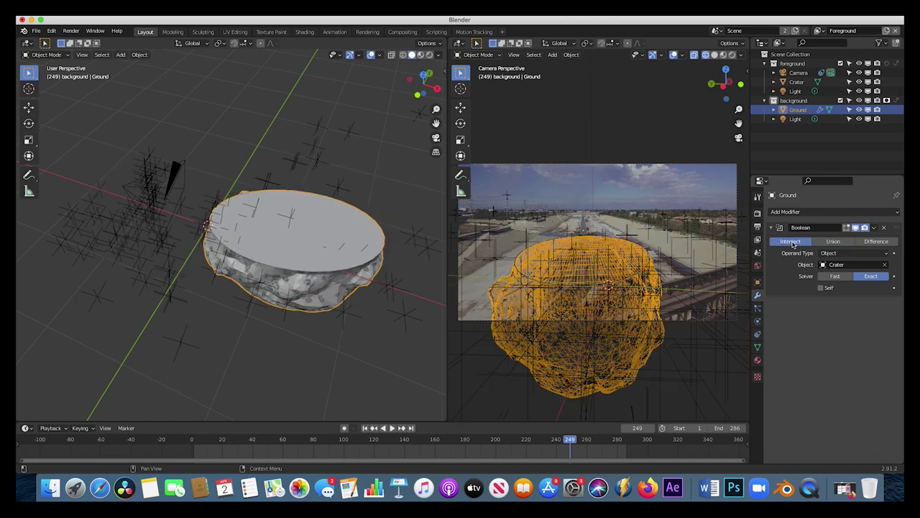
{"action": "left_click", "coordinate": [832, 242]}
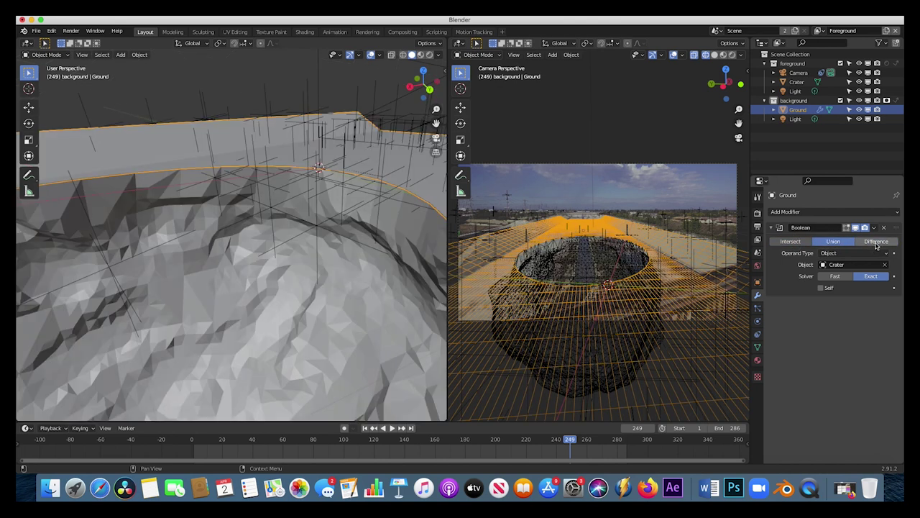
{"action": "left_click", "coordinate": [877, 245]}
{"action": "scroll", "coordinate": [579, 249], "scroll_direction": "up", "scroll_amount": 5}
{"action": "scroll", "coordinate": [580, 249], "scroll_direction": "right", "scroll_amount": 10}
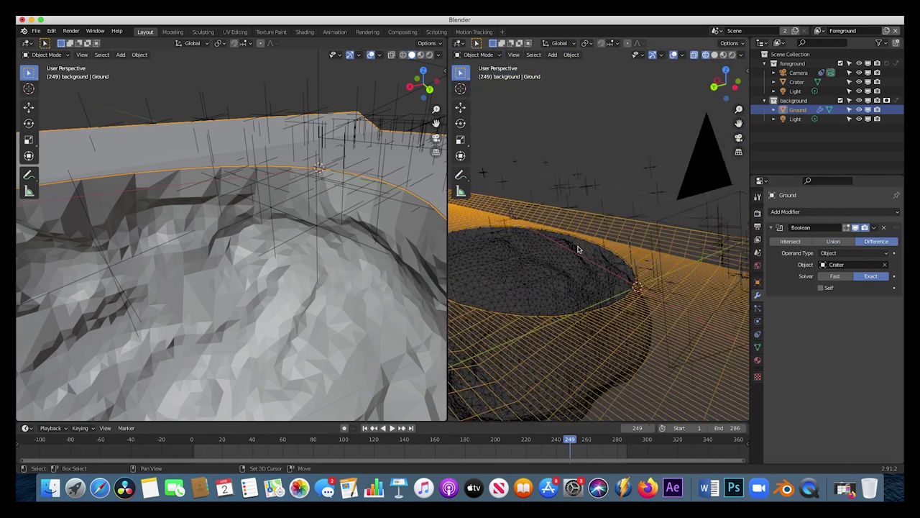
{"action": "scroll", "coordinate": [578, 250], "scroll_direction": "up", "scroll_amount": 5}
{"action": "left_click", "coordinate": [833, 242]}
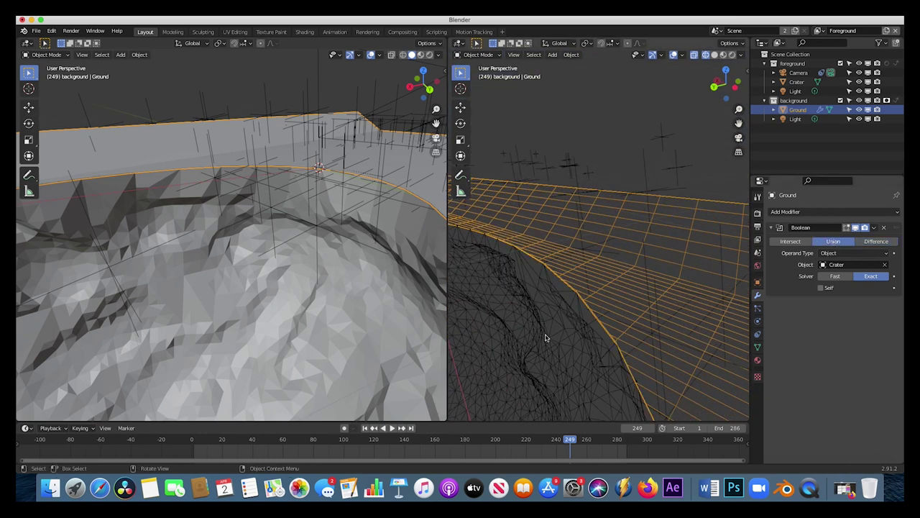
{"action": "scroll", "coordinate": [546, 337], "scroll_direction": "up", "scroll_amount": 5}
{"action": "middle_click_drag", "start_coordinate": [545, 338], "coordinate": [554, 286]}
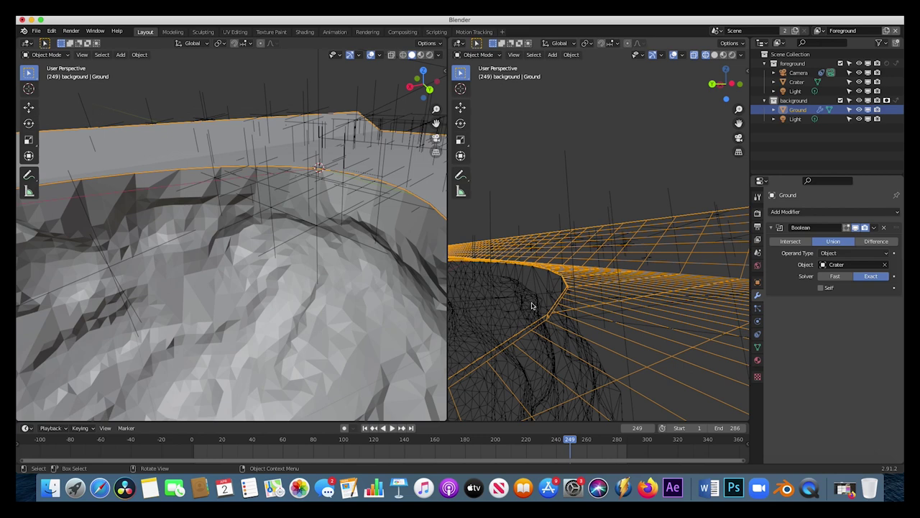
{"action": "left_click", "coordinate": [868, 243]}
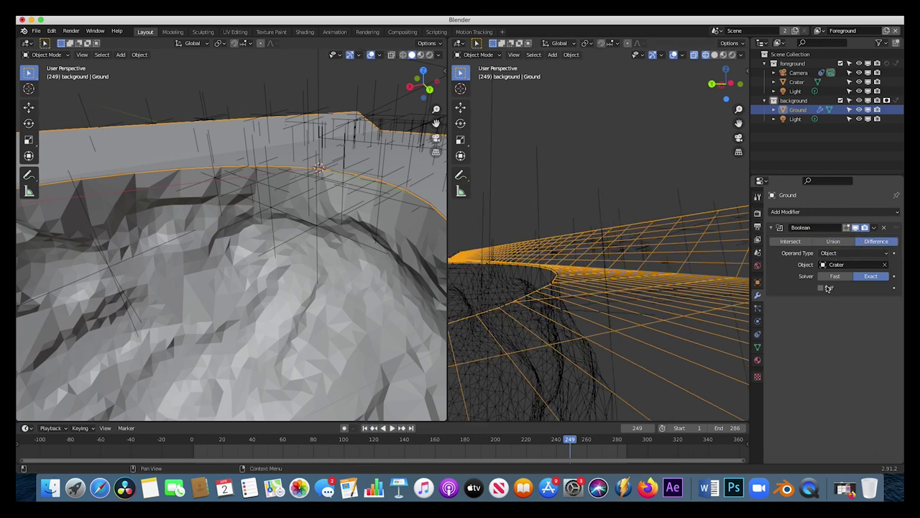
{"action": "middle_click_drag", "start_coordinate": [642, 229], "coordinate": [640, 230]}
Step: Apply the Boolean modifier to the Ground to make the crater opening permanent
{"action": "left_click", "coordinate": [874, 227]}
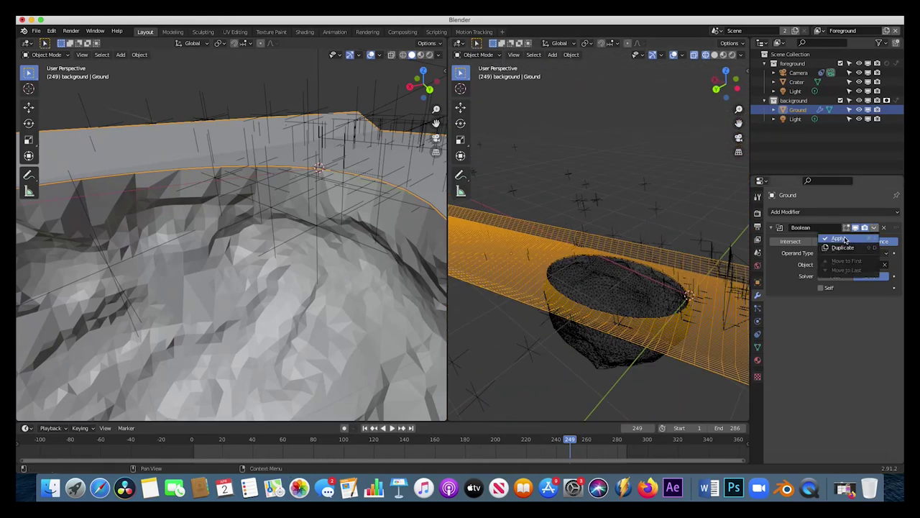
{"action": "left_click", "coordinate": [845, 238]}
{"action": "middle_click_drag", "start_coordinate": [633, 258], "coordinate": [621, 265]}
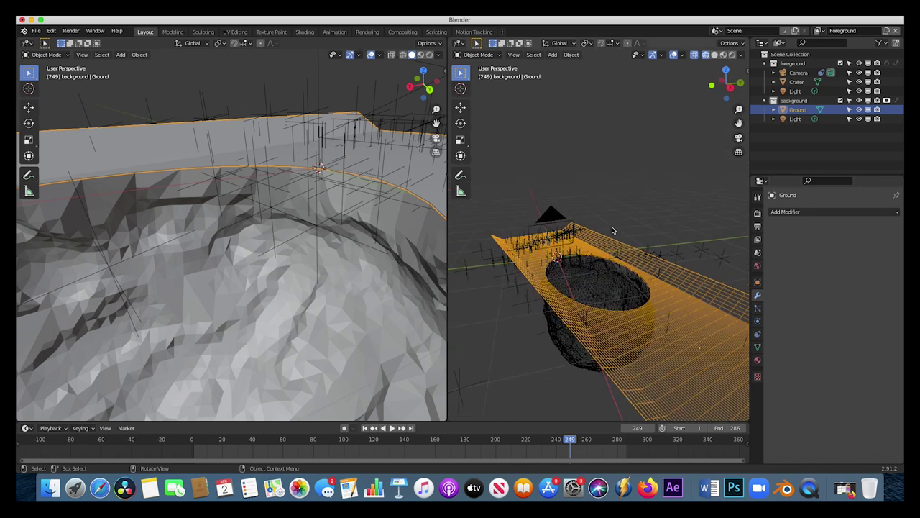
Step: Preview the crater opening through the scene camera in rendered shading with the Ground deselected
{"action": "left_click", "coordinate": [514, 54]}
{"action": "mouse_move", "coordinate": [545, 161]}
{"action": "left_click", "coordinate": [647, 162]}
{"action": "key", "text": "z"}
{"action": "left_click", "coordinate": [536, 189]}
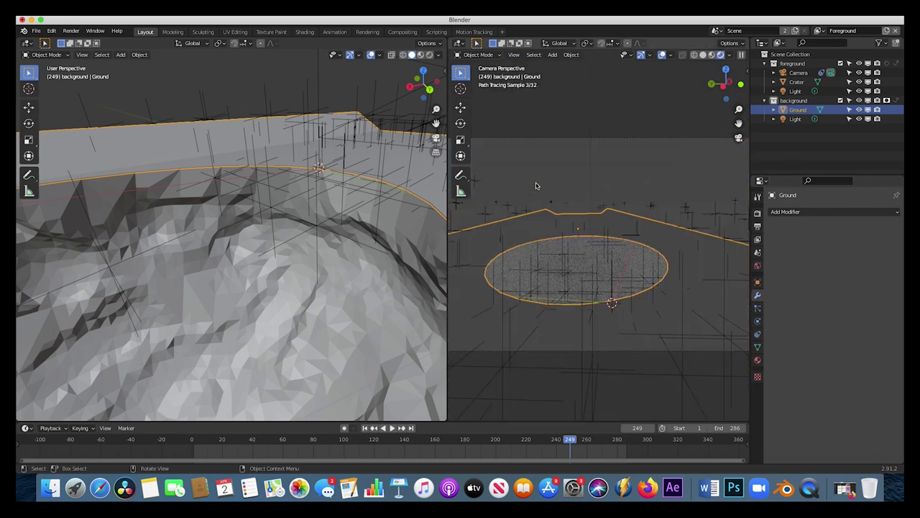
{"action": "left_click", "coordinate": [677, 246]}
{"action": "left_click", "coordinate": [674, 170]}
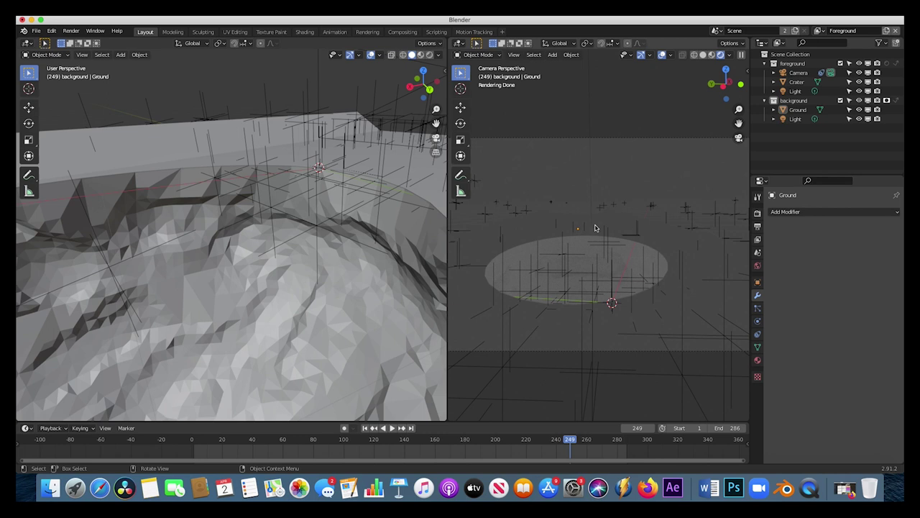
Step: Switch the camera view to solid shading over the footage and select the Crater
{"action": "key", "text": "z"}
{"action": "left_click", "coordinate": [650, 228]}
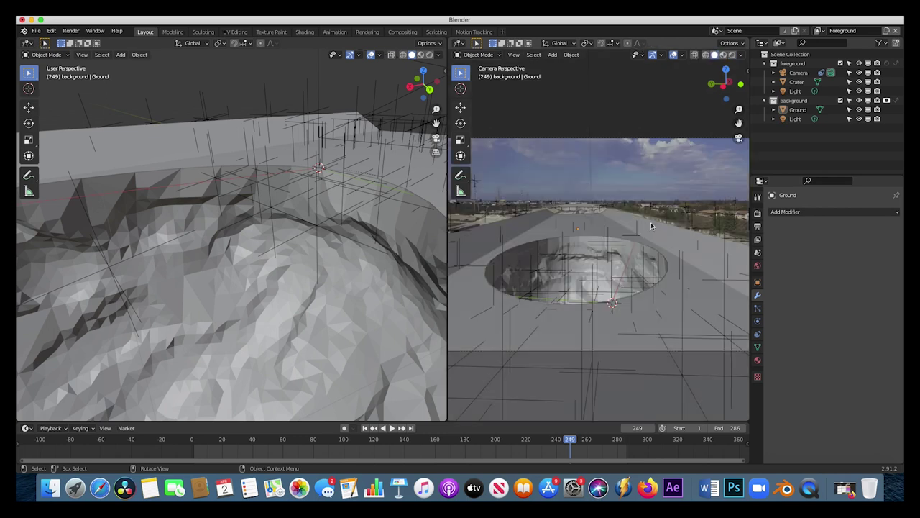
{"action": "scroll", "coordinate": [687, 276], "scroll_direction": "down", "scroll_amount": 1}
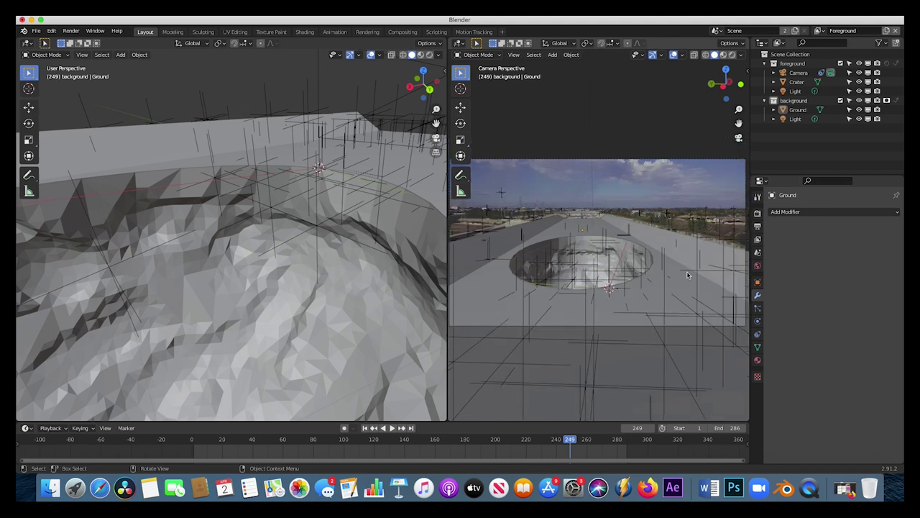
{"action": "left_click", "coordinate": [476, 290]}
{"action": "left_click", "coordinate": [611, 240]}
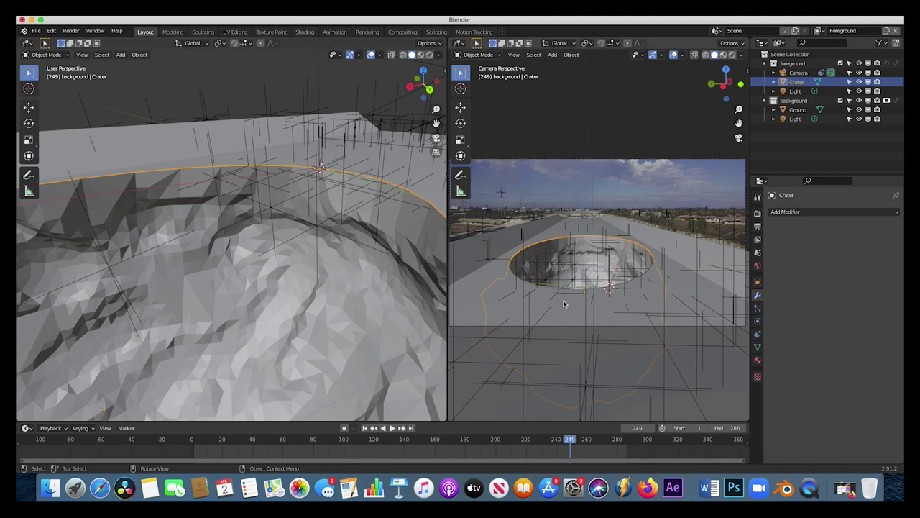
Step: Save the project as "Crater shot tutorial.blend" in the Apocalyptic Tutorial Series folder
{"action": "left_click", "coordinate": [35, 31]}
{"action": "left_click", "coordinate": [41, 101]}
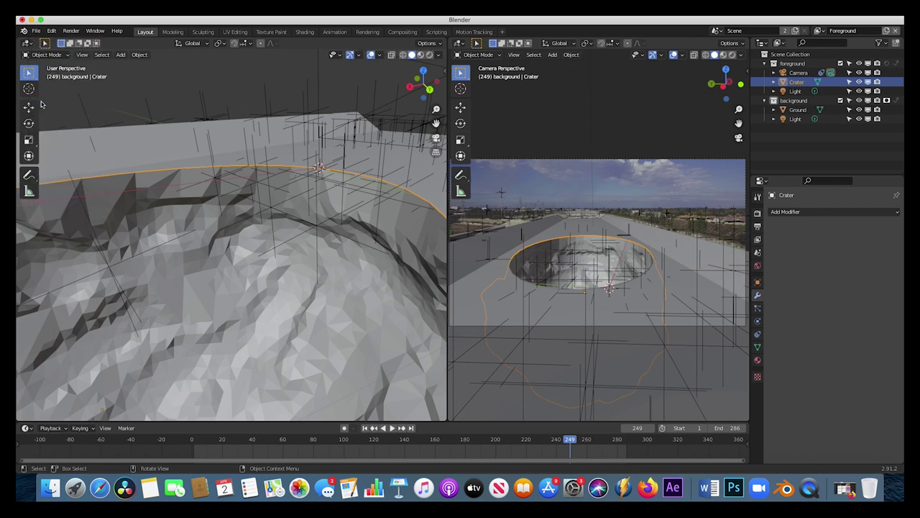
{"action": "key", "text": "super+shift+s"}
{"action": "left_click", "coordinate": [323, 464]}
{"action": "type", "text": "c"}
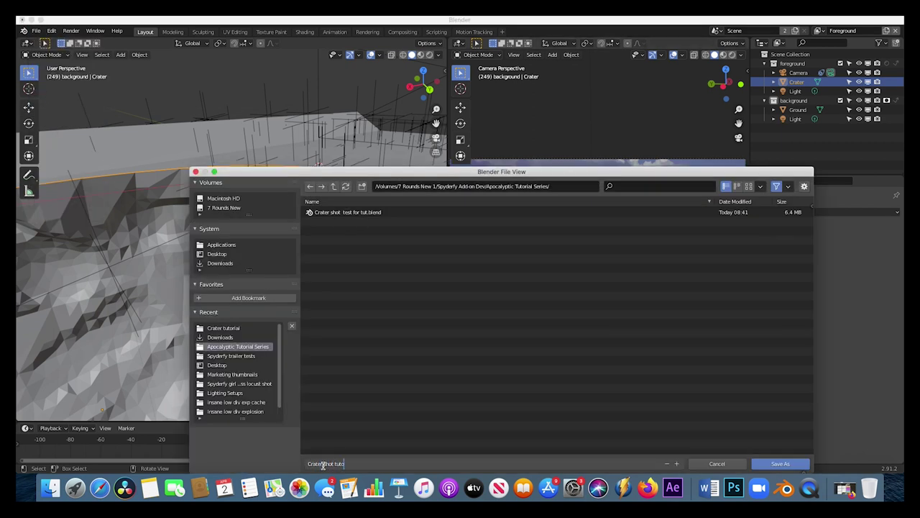
{"action": "key", "text": "Return"}
{"action": "left_click", "coordinate": [778, 464]}
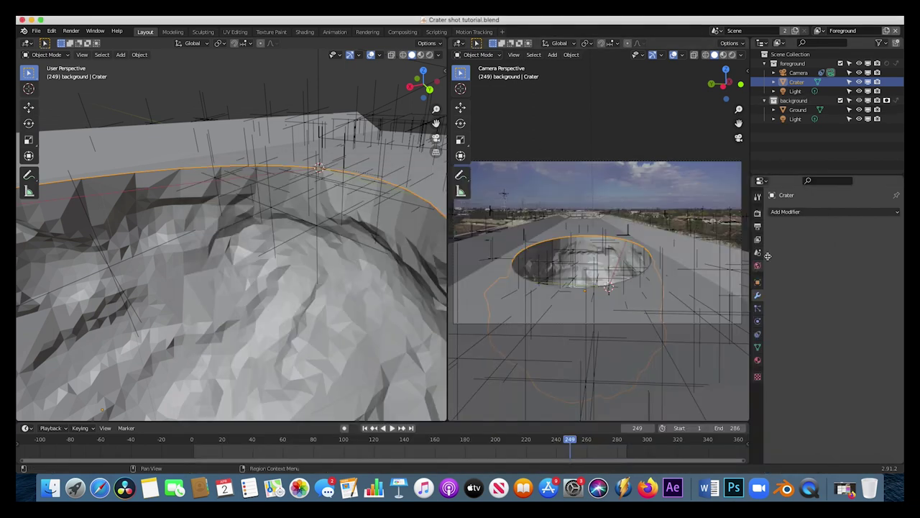
Step: Delete the Light from both the foreground and background collections
{"action": "left_click", "coordinate": [796, 119]}
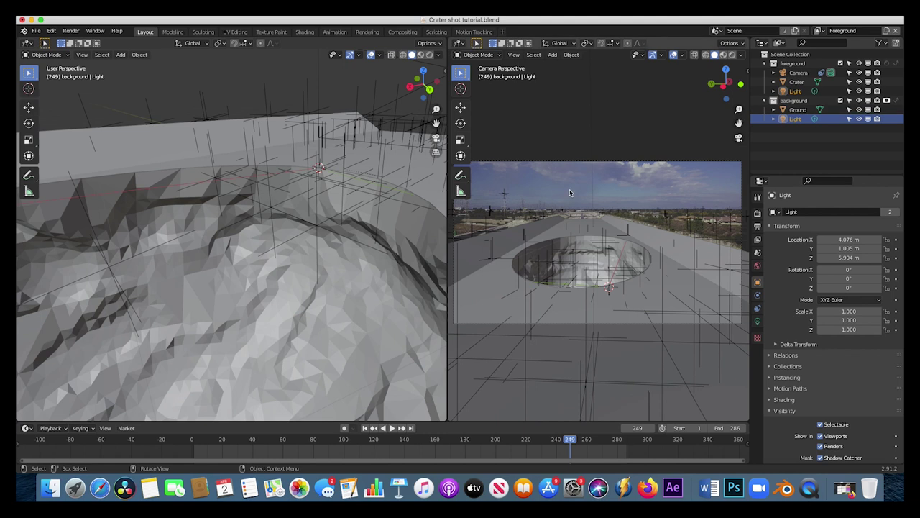
{"action": "key", "text": "Delete"}
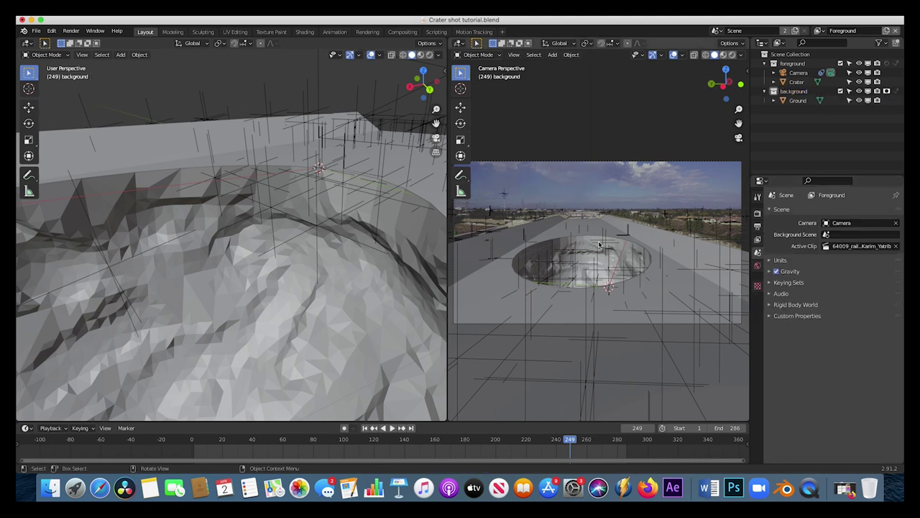
Step: Set the World background colour to an Environment Texture and load canary_wharf_4k.hdr from the Downloads folder
{"action": "left_click", "coordinate": [757, 265]}
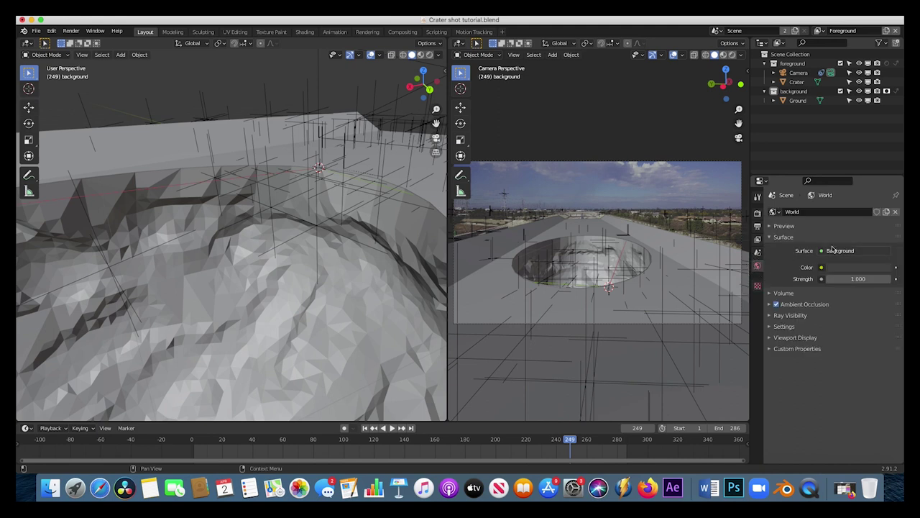
{"action": "left_click", "coordinate": [825, 268]}
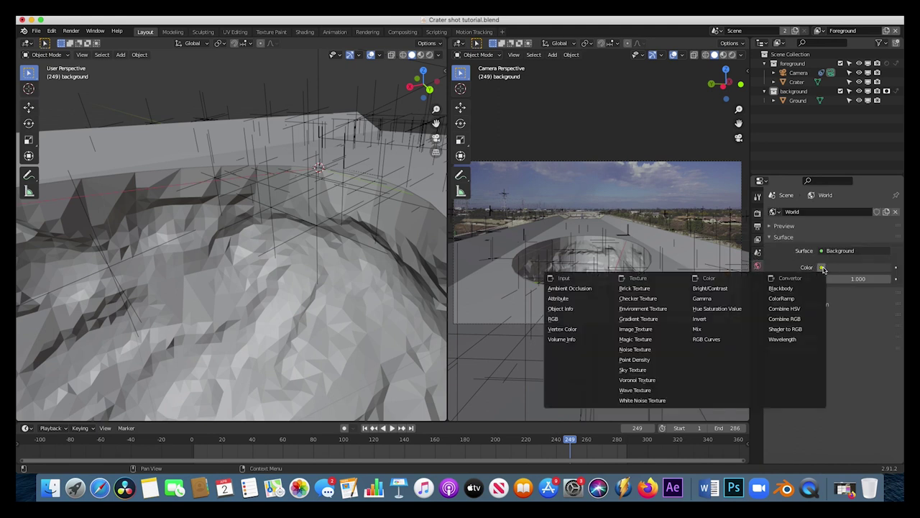
{"action": "left_click", "coordinate": [646, 311]}
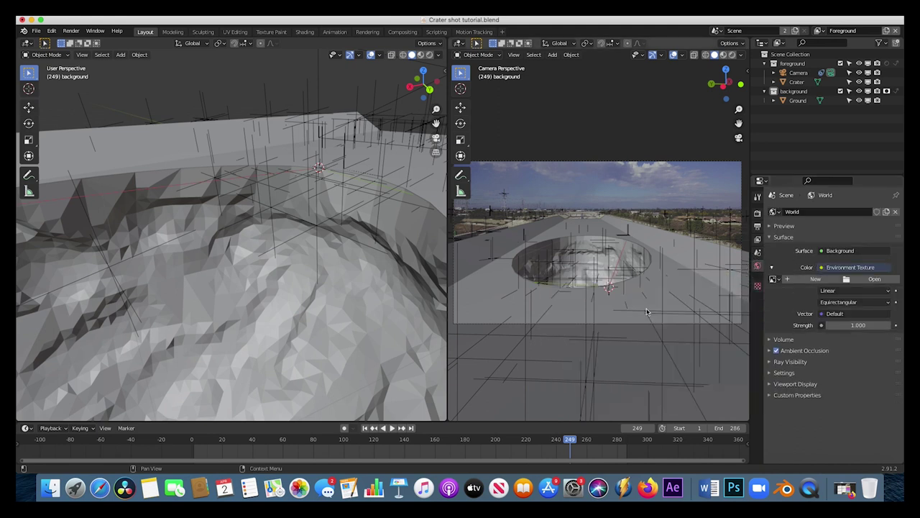
{"action": "left_click", "coordinate": [874, 279]}
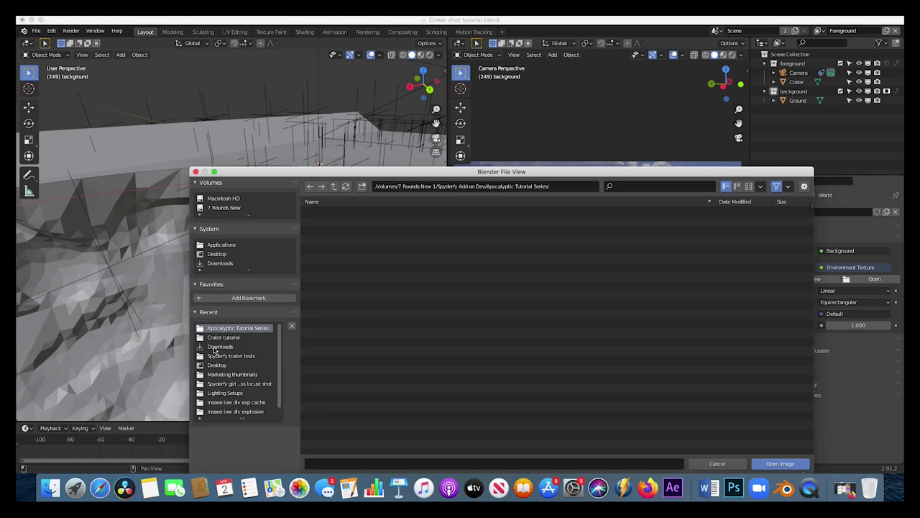
{"action": "left_click", "coordinate": [218, 346]}
{"action": "scroll", "coordinate": [316, 360], "scroll_direction": "down", "scroll_amount": 5}
{"action": "left_click", "coordinate": [314, 365]}
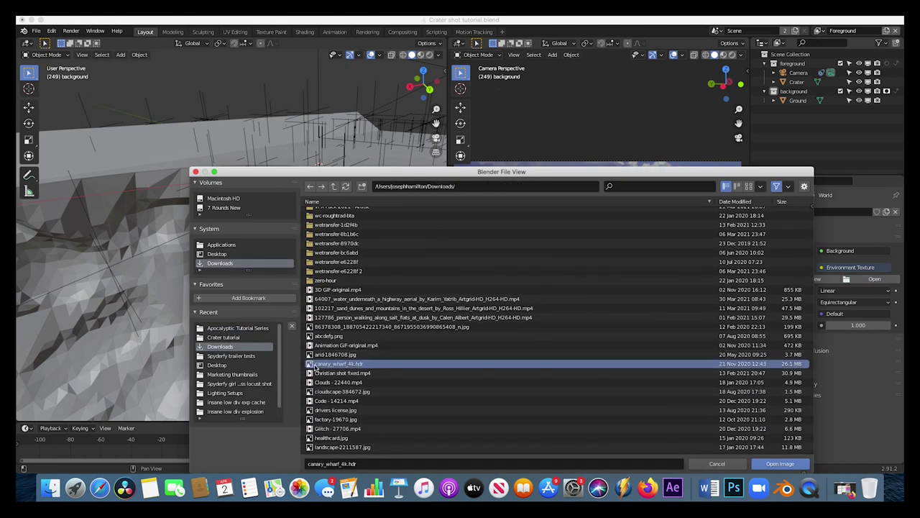
{"action": "double_click", "coordinate": [335, 365]}
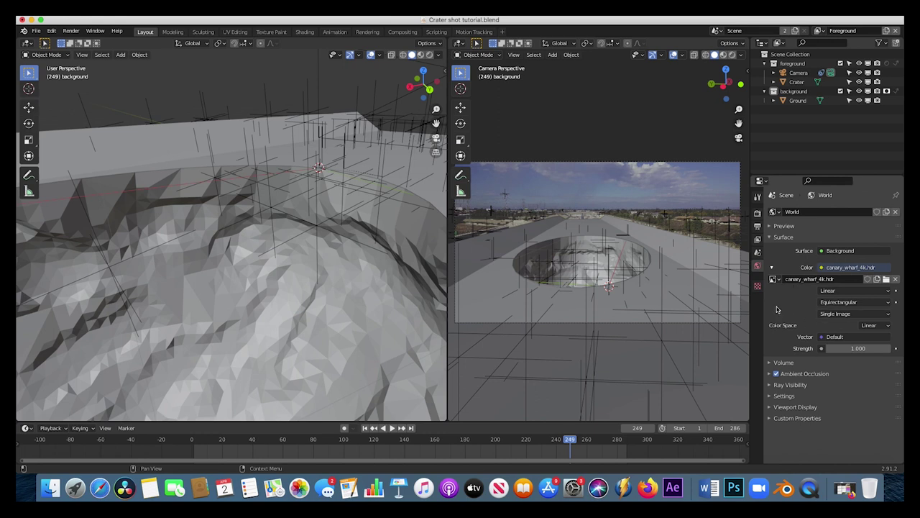
Step: Set the World background strength to 0.85 and turn off Ambient Occlusion
{"action": "left_click", "coordinate": [854, 347]}
{"action": "type", "text": ".85"}
{"action": "key", "text": "Return"}
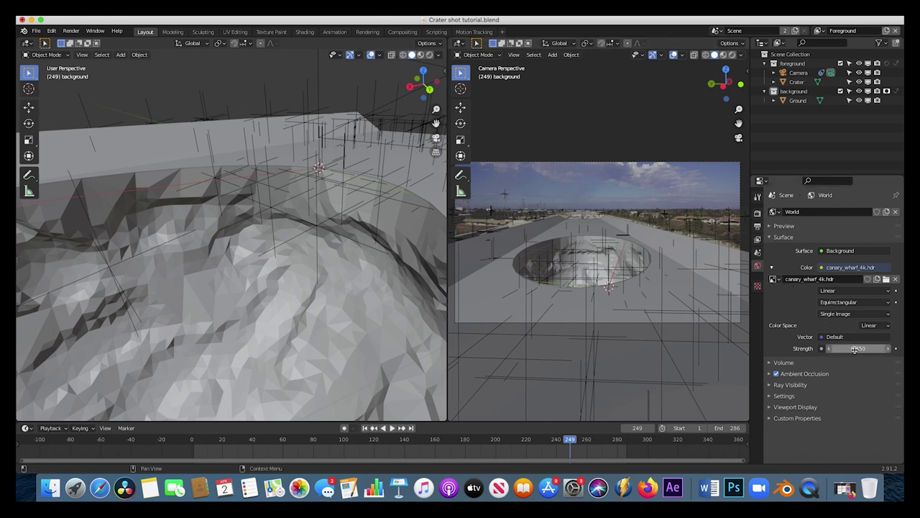
{"action": "left_click", "coordinate": [769, 374]}
{"action": "left_click", "coordinate": [776, 373]}
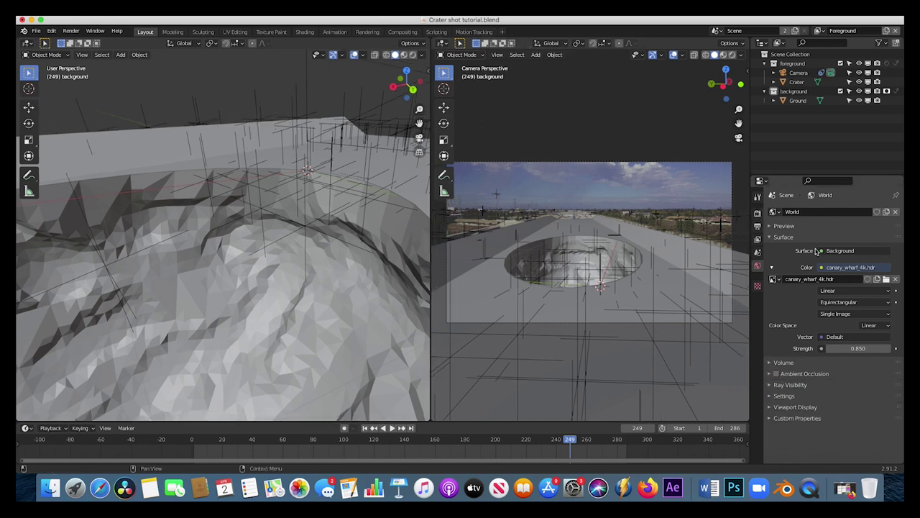
Step: Select the Crater and show it through the scene camera with rendered shading in the Shading workspace
{"action": "left_click", "coordinate": [578, 246]}
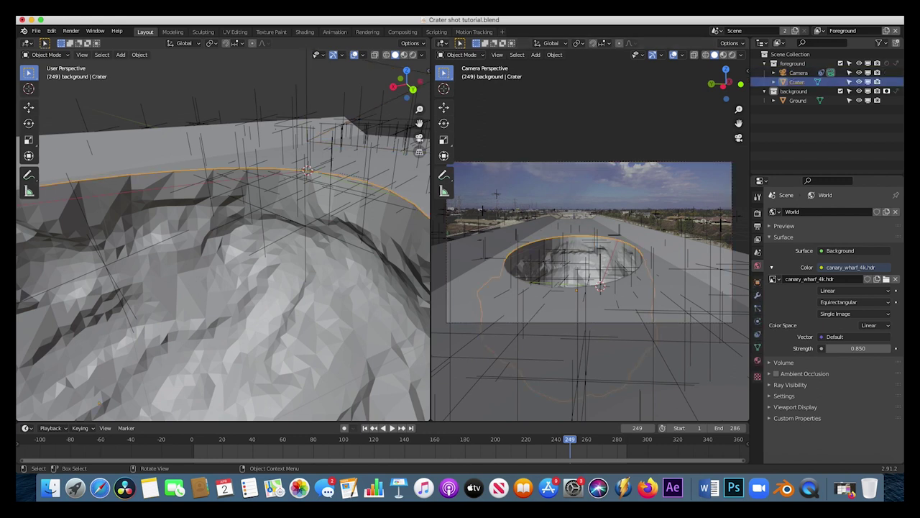
{"action": "left_click", "coordinate": [305, 32]}
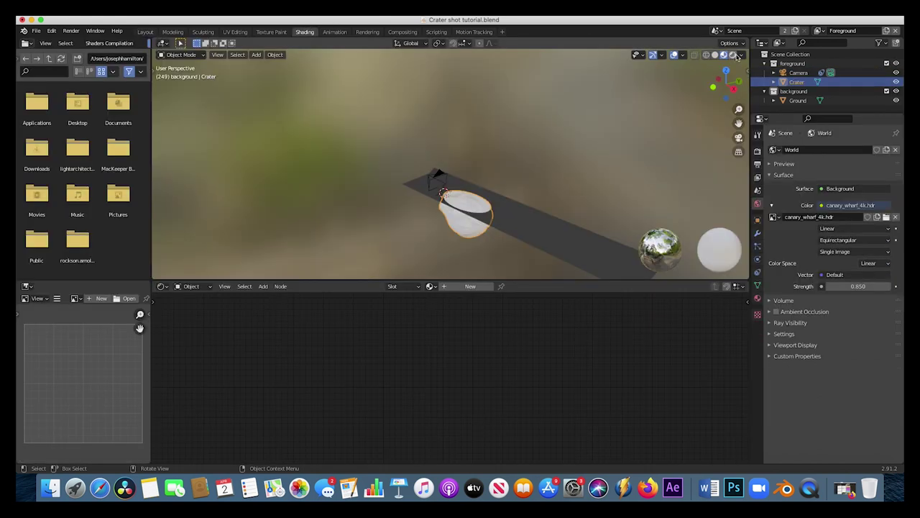
{"action": "left_click", "coordinate": [732, 55]}
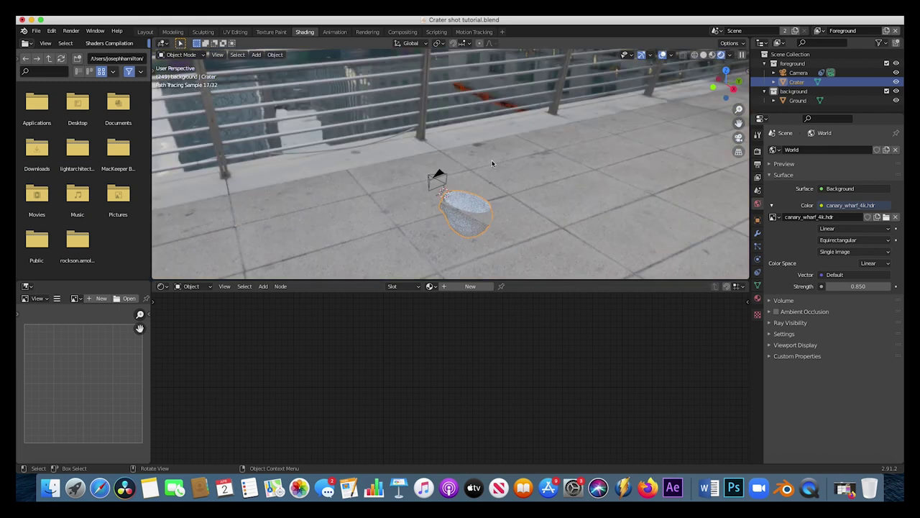
{"action": "scroll", "coordinate": [492, 163], "scroll_direction": "left", "scroll_amount": 5}
{"action": "scroll", "coordinate": [493, 162], "scroll_direction": "up", "scroll_amount": 5}
{"action": "left_click", "coordinate": [217, 55]}
{"action": "mouse_move", "coordinate": [287, 161]}
{"action": "left_click", "coordinate": [371, 161]}
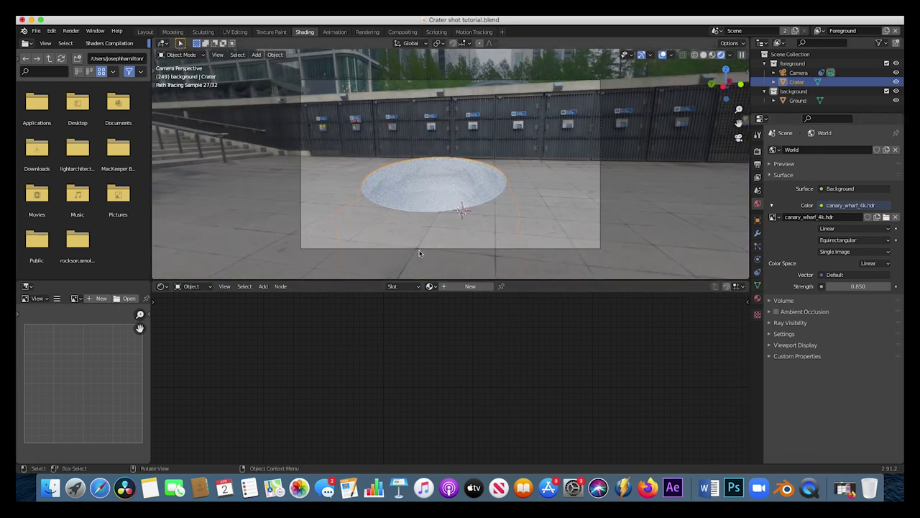
Step: Create a new material for the Crater and connect an Image Texture node's Color to the Principled BSDF Base Color
{"action": "left_click", "coordinate": [469, 285]}
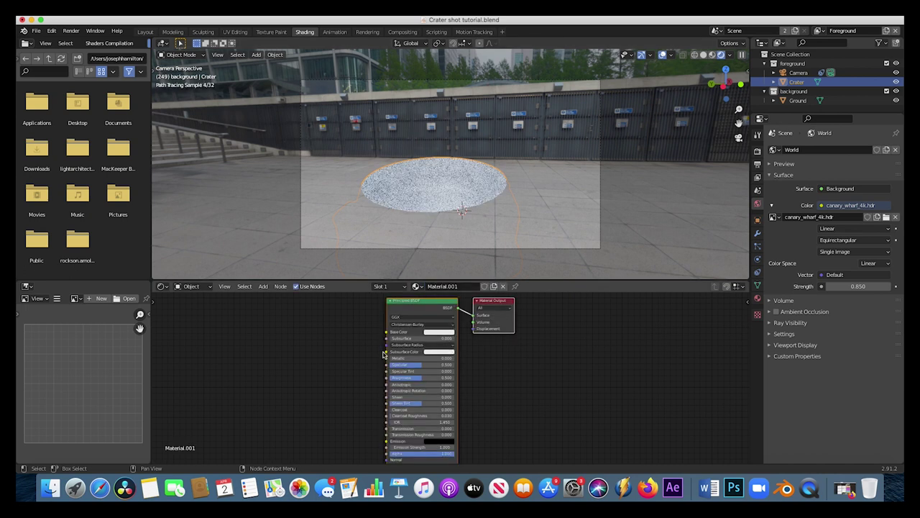
{"action": "key", "text": "Home"}
{"action": "key", "text": "shift+a"}
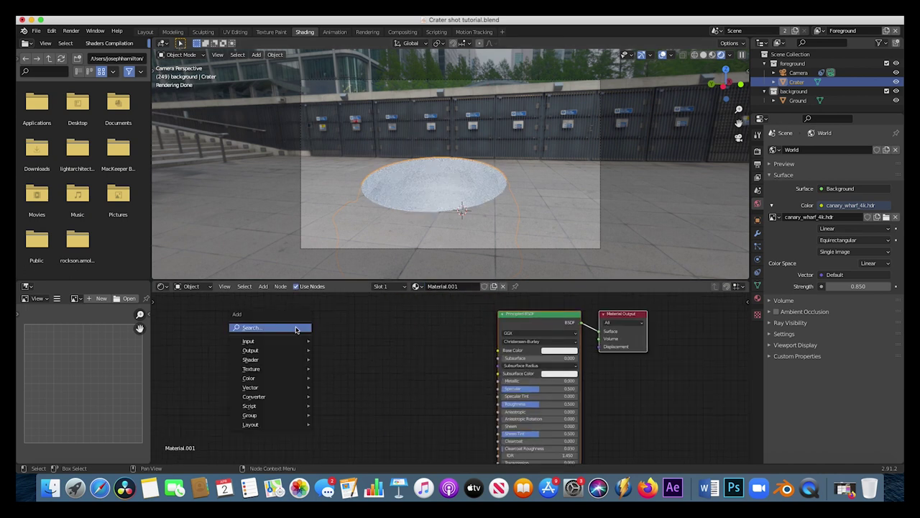
{"action": "mouse_move", "coordinate": [258, 359]}
{"action": "left_click", "coordinate": [346, 287]}
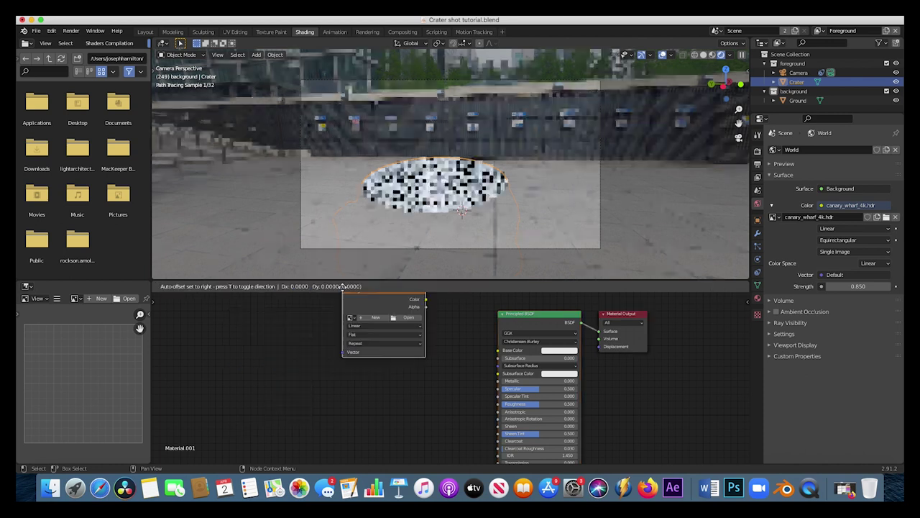
{"action": "left_click", "coordinate": [280, 309]}
{"action": "left_click_drag", "start_coordinate": [364, 321], "coordinate": [497, 350]}
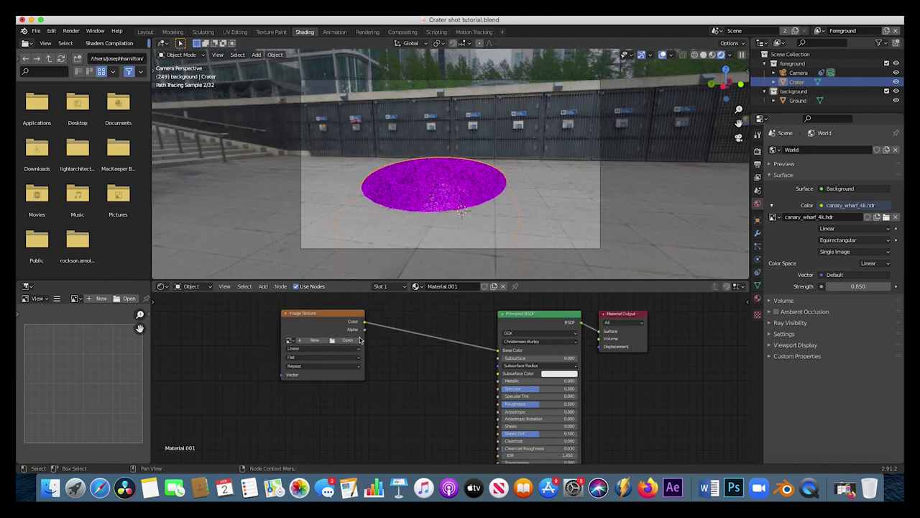
Step: Load TexturesCom_RockSmooth0236_1_3XL.jpg from the Crater tutorial folder into the Image Texture node
{"action": "left_click", "coordinate": [347, 340]}
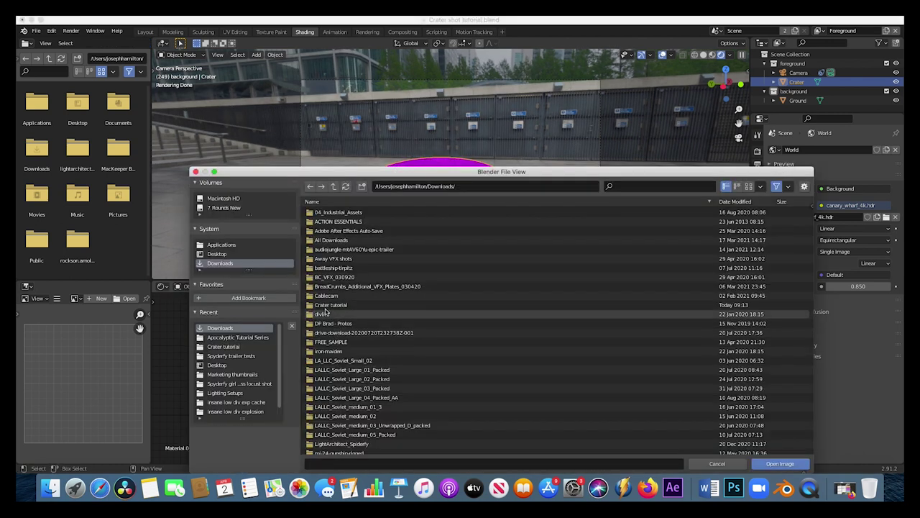
{"action": "left_click", "coordinate": [342, 221]}
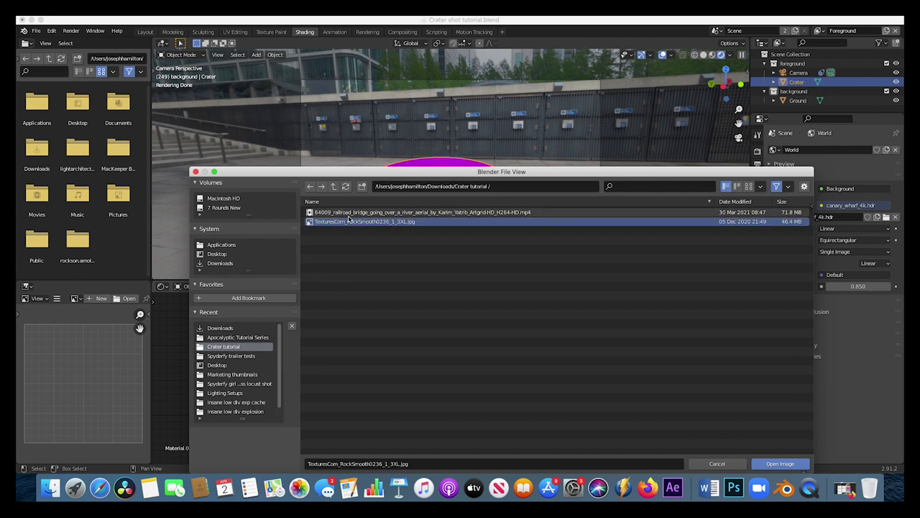
{"action": "double_click", "coordinate": [359, 222]}
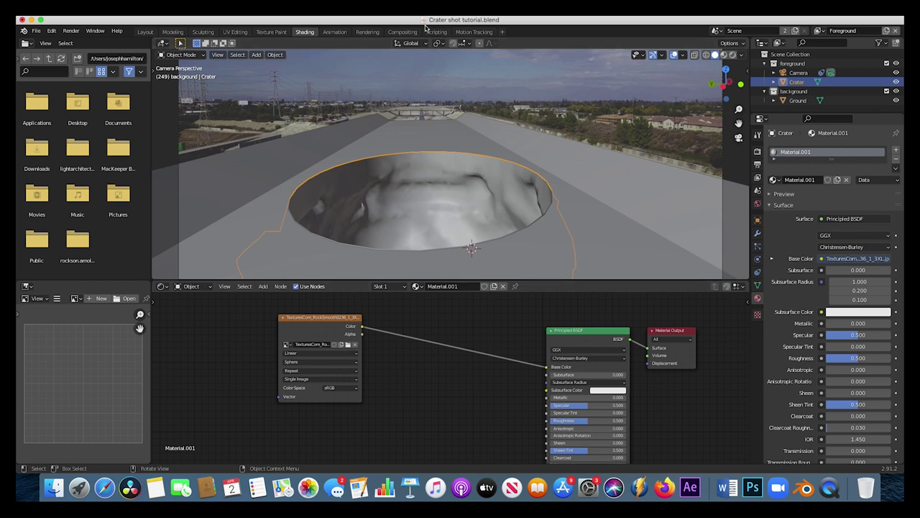
Step: Select the entire Crater mesh in the UV Editing workspace and unwrap it with Sphere Projection
{"action": "left_click", "coordinate": [235, 32]}
{"action": "key", "text": "z"}
{"action": "left_click", "coordinate": [491, 261]}
{"action": "left_click_drag", "start_coordinate": [681, 215], "coordinate": [465, 368]}
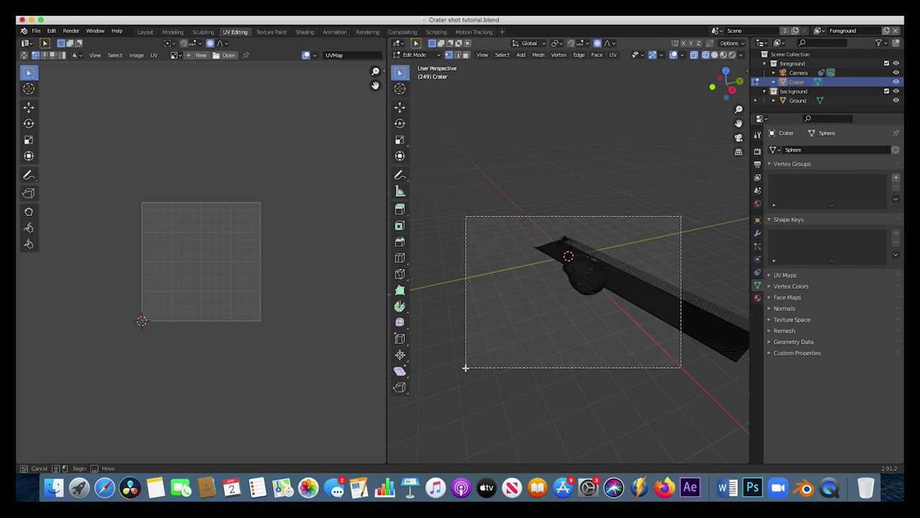
{"action": "left_click_drag", "start_coordinate": [625, 260], "coordinate": [491, 246]}
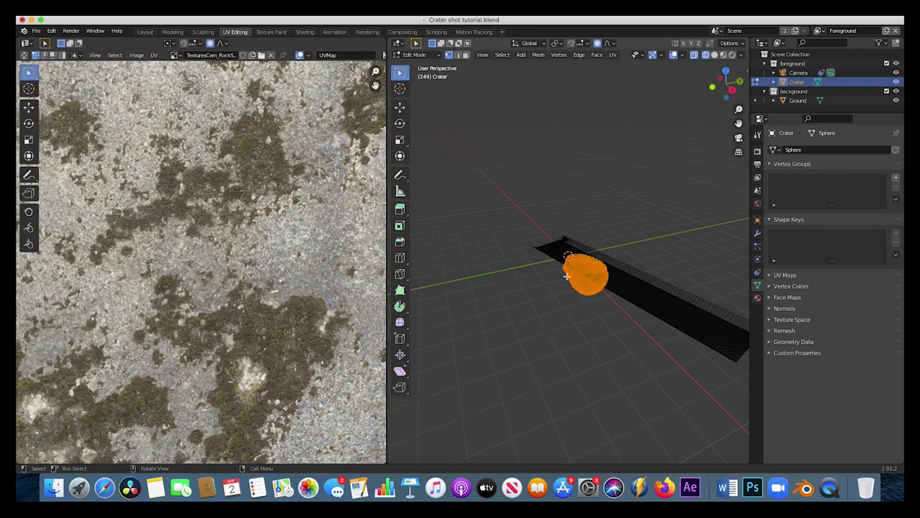
{"action": "key", "text": "u"}
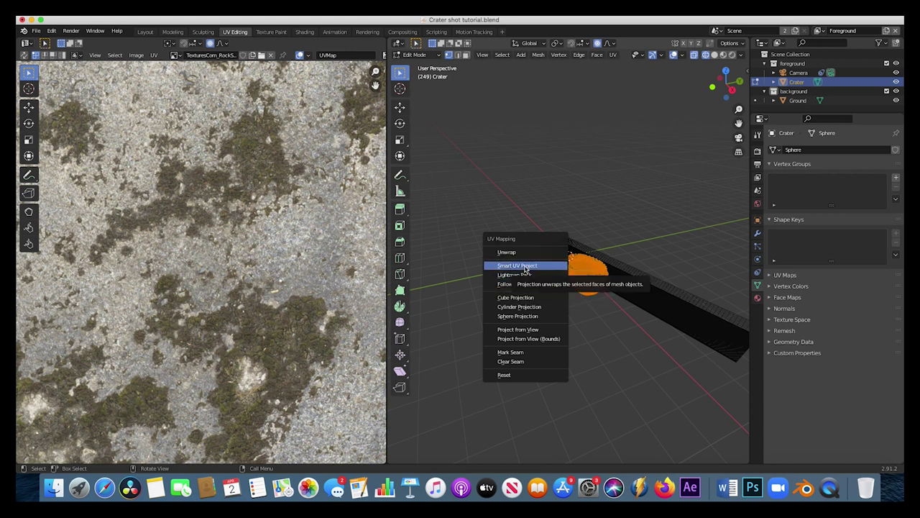
{"action": "left_click", "coordinate": [517, 317]}
Step: Enlarge all of the Crater's UVs to the rock image's height and shift them about 0.177 along X
{"action": "scroll", "coordinate": [237, 284], "scroll_direction": "down", "scroll_amount": 5}
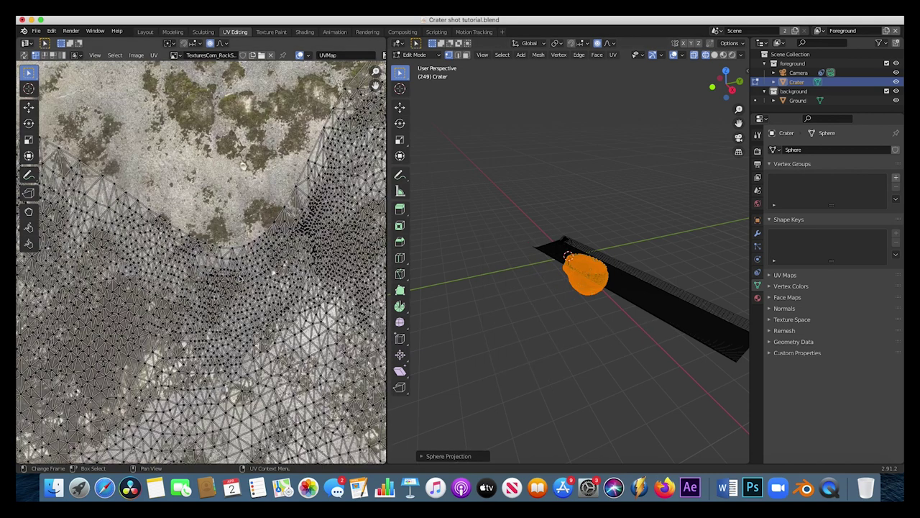
{"action": "scroll", "coordinate": [238, 287], "scroll_direction": "down", "scroll_amount": 2}
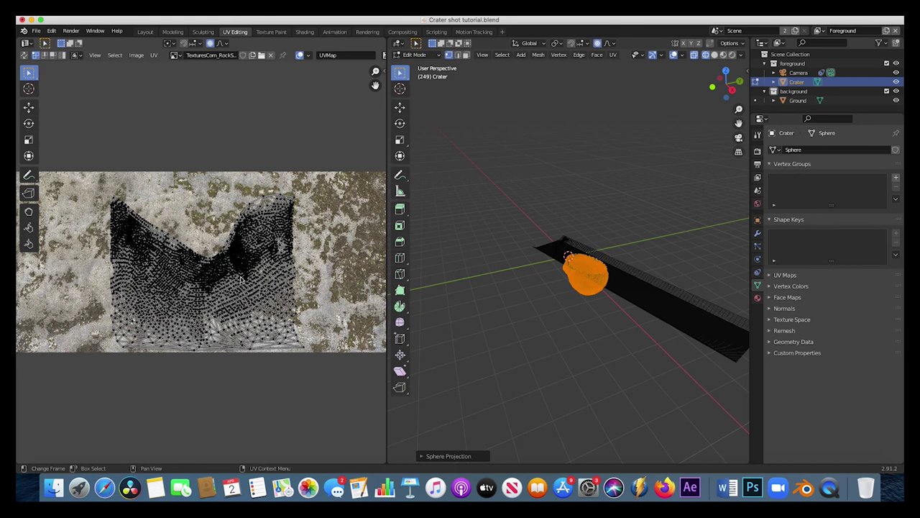
{"action": "scroll", "coordinate": [264, 259], "scroll_direction": "down", "scroll_amount": 1}
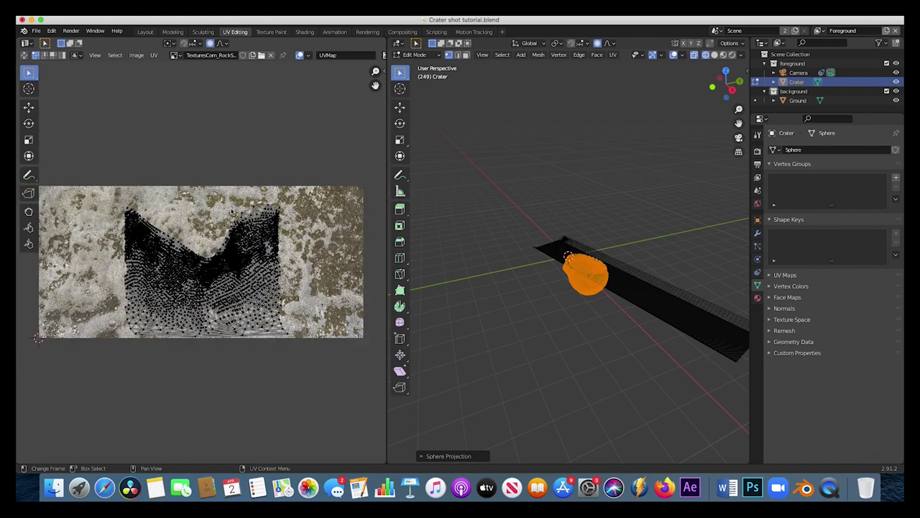
{"action": "key", "text": "a"}
{"action": "left_click_drag", "start_coordinate": [320, 160], "coordinate": [100, 371]}
{"action": "key", "text": "s"}
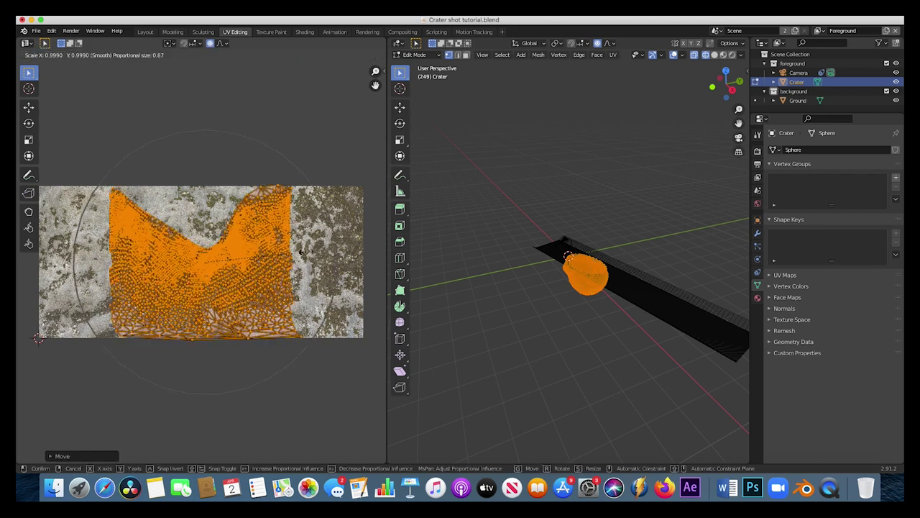
{"action": "left_click", "coordinate": [305, 254]}
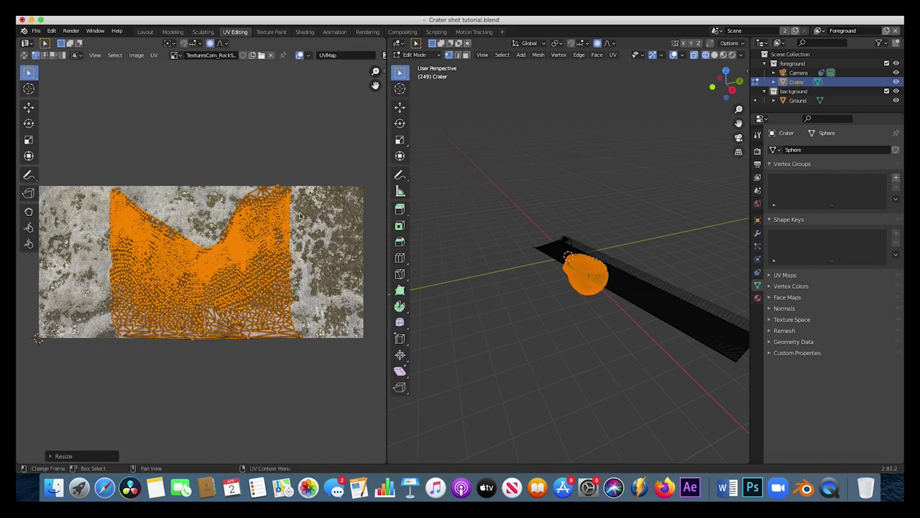
{"action": "key", "text": "g"}
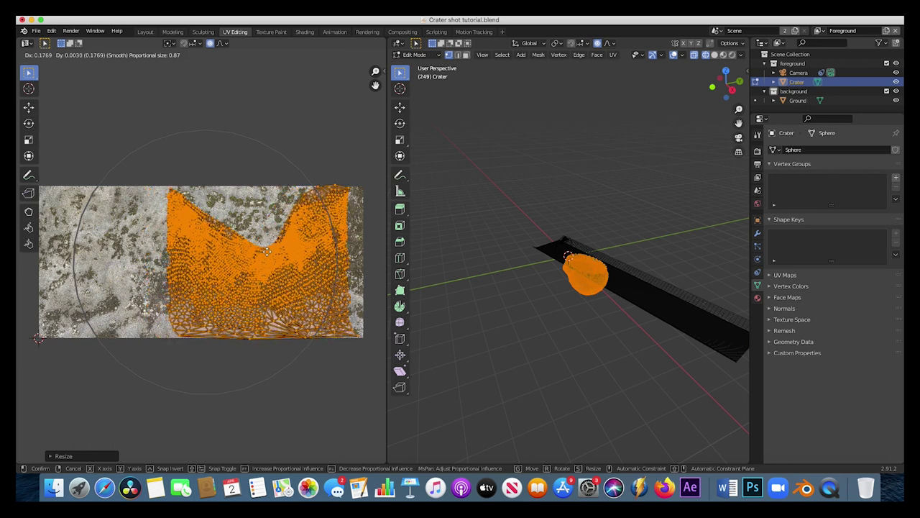
{"action": "left_click", "coordinate": [266, 252]}
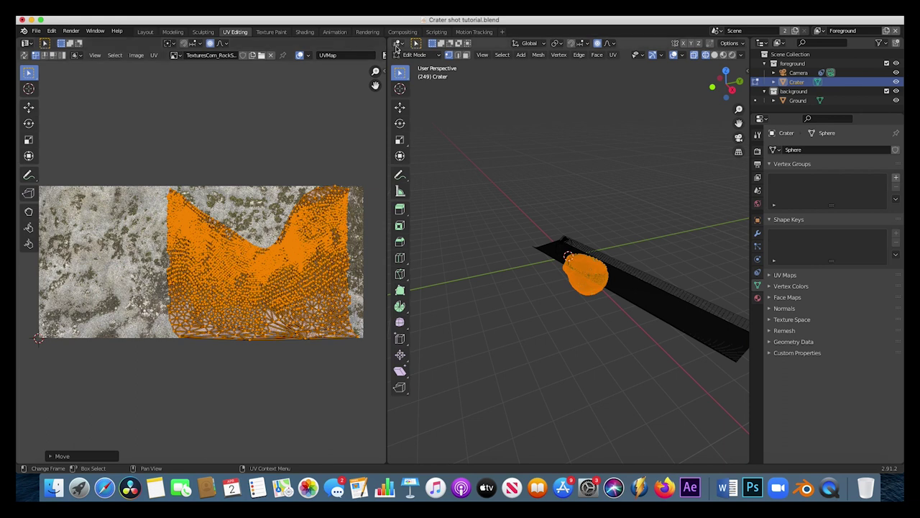
Step: Return to the Shading workspace and show the textured Crater in rendered shading through the camera
{"action": "left_click", "coordinate": [304, 33]}
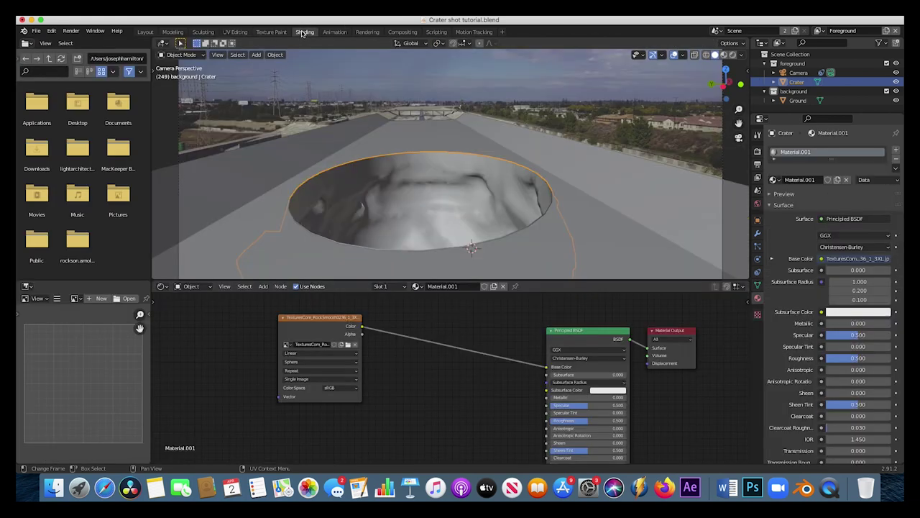
{"action": "key", "text": "z"}
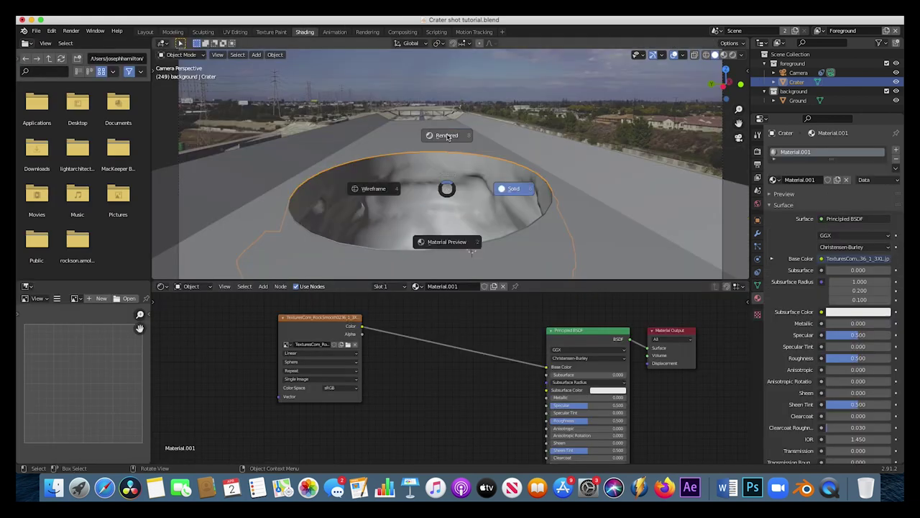
{"action": "left_click", "coordinate": [446, 133]}
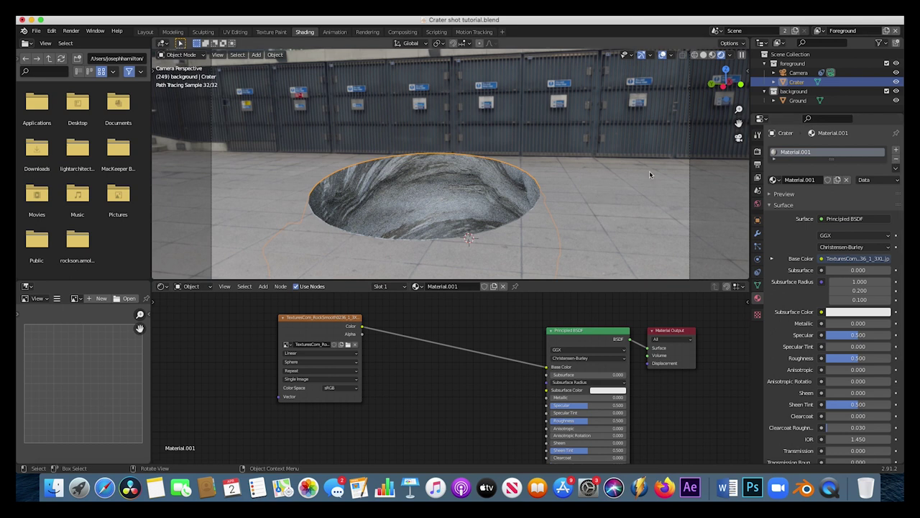
Step: Make the render film Transparent so the footage replaces the environment image, and deselect the Crater
{"action": "left_click", "coordinate": [758, 152]}
{"action": "left_click", "coordinate": [779, 335]}
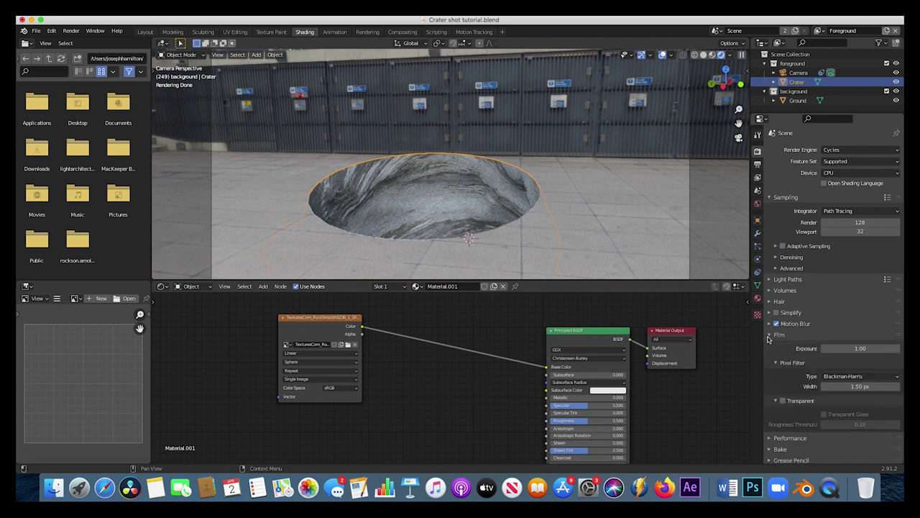
{"action": "left_click", "coordinate": [783, 401]}
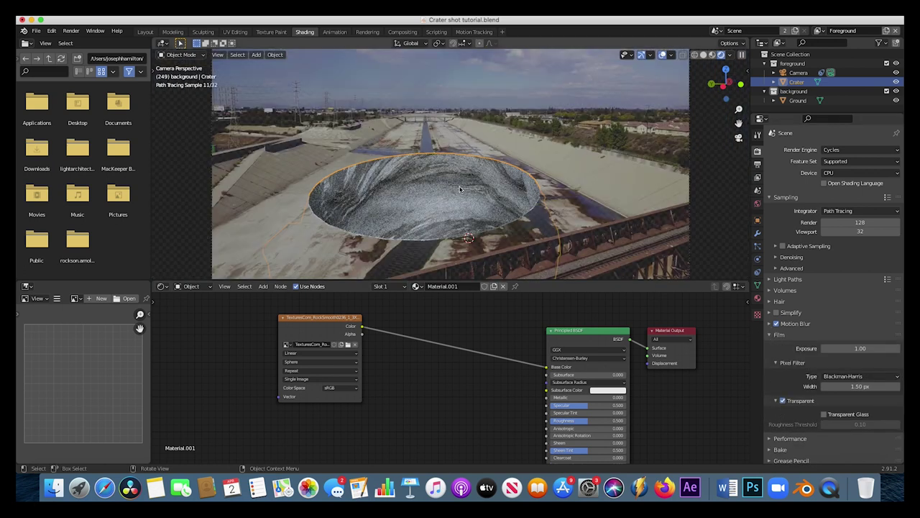
{"action": "left_click", "coordinate": [478, 141]}
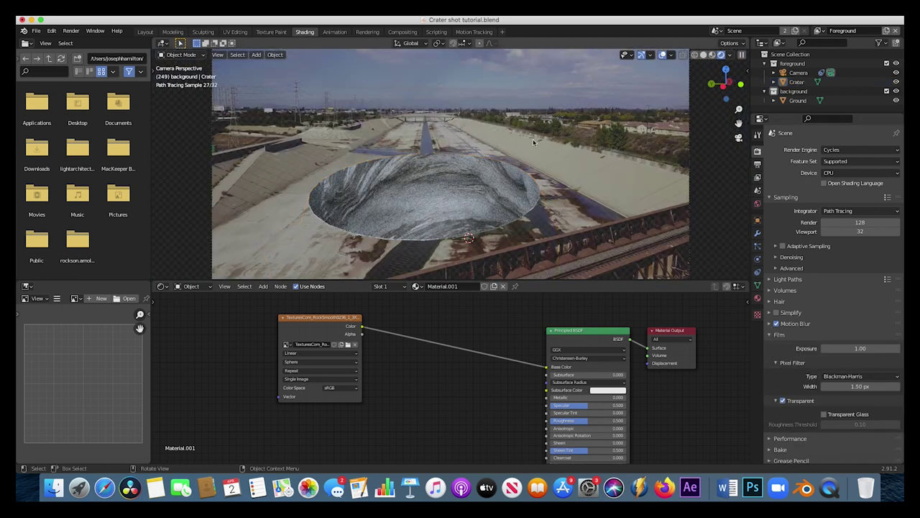
Step: Select the Crater, duplicate its rock image texture node below the original, and connect the copy's Color to the Material Output's Displacement
{"action": "left_click", "coordinate": [428, 209]}
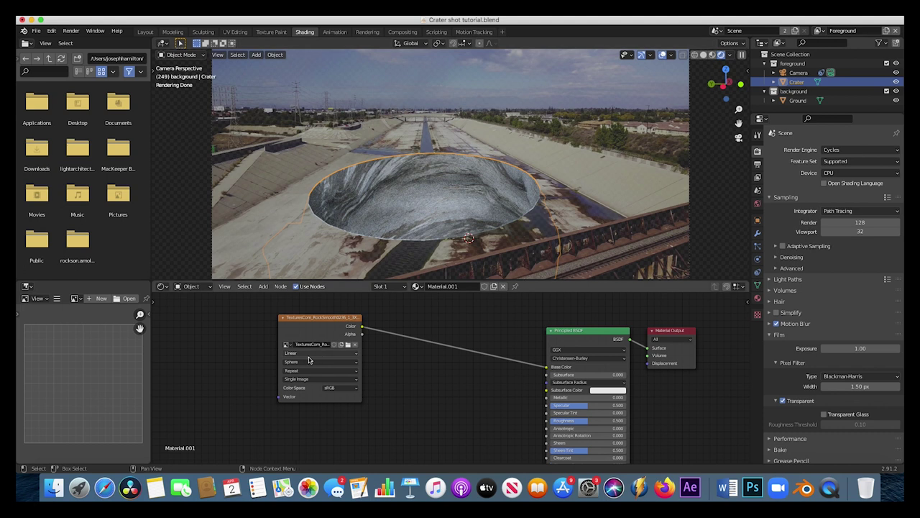
{"action": "scroll", "coordinate": [316, 316], "scroll_direction": "down", "scroll_amount": 2}
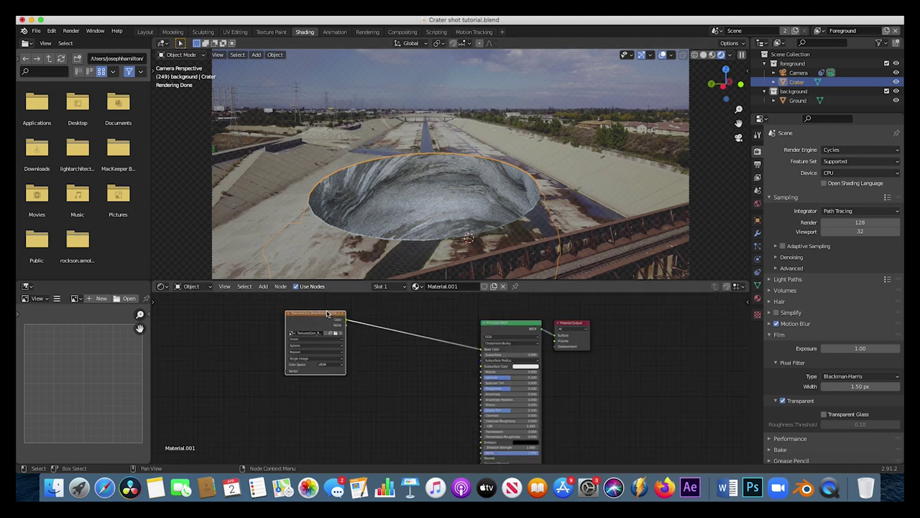
{"action": "key", "text": "shift+d"}
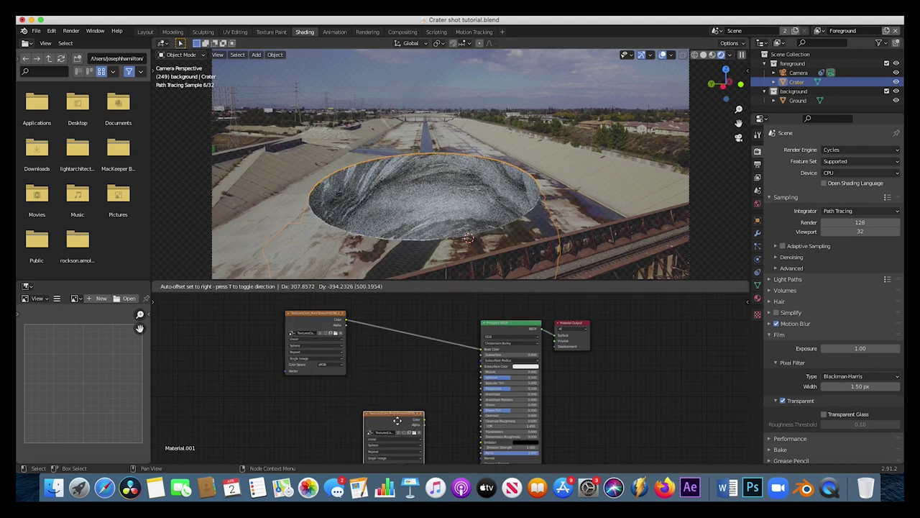
{"action": "left_click", "coordinate": [336, 418]}
{"action": "middle_click_drag", "start_coordinate": [336, 418], "coordinate": [310, 387]}
{"action": "left_click_drag", "start_coordinate": [311, 386], "coordinate": [508, 315]}
Step: Add an RGB Curves node on the link between the duplicated rock texture and the displacement input
{"action": "key", "text": "shift+a"}
{"action": "mouse_move", "coordinate": [296, 389]}
{"action": "mouse_move", "coordinate": [251, 415]}
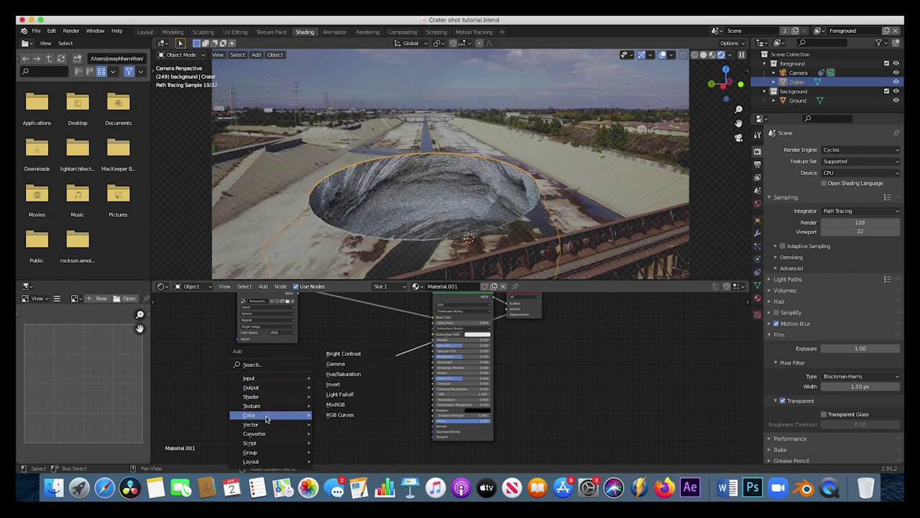
{"action": "left_click", "coordinate": [349, 413]}
{"action": "left_click", "coordinate": [333, 355]}
Step: Raise the contrast of the displacement curve by adding a low point in the shadows and a raised point in the midtones
{"action": "left_click", "coordinate": [351, 417]}
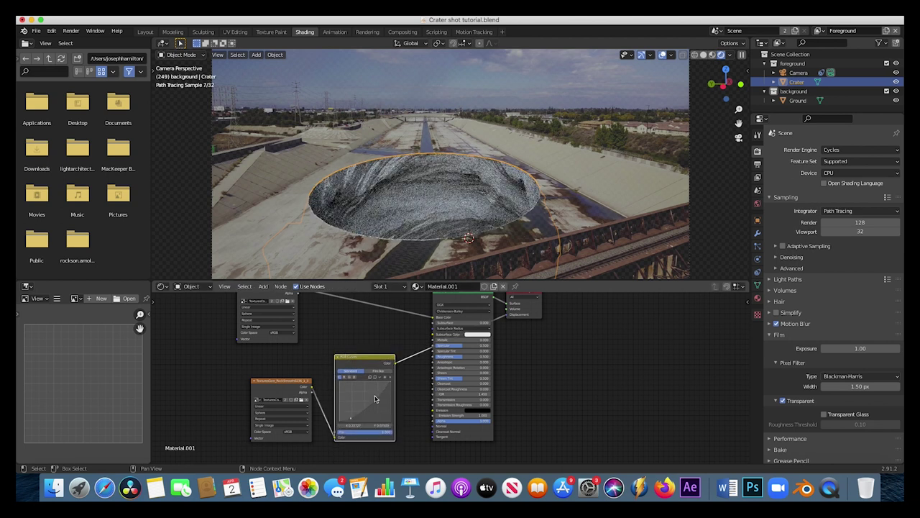
{"action": "left_click_drag", "start_coordinate": [375, 397], "coordinate": [364, 396]}
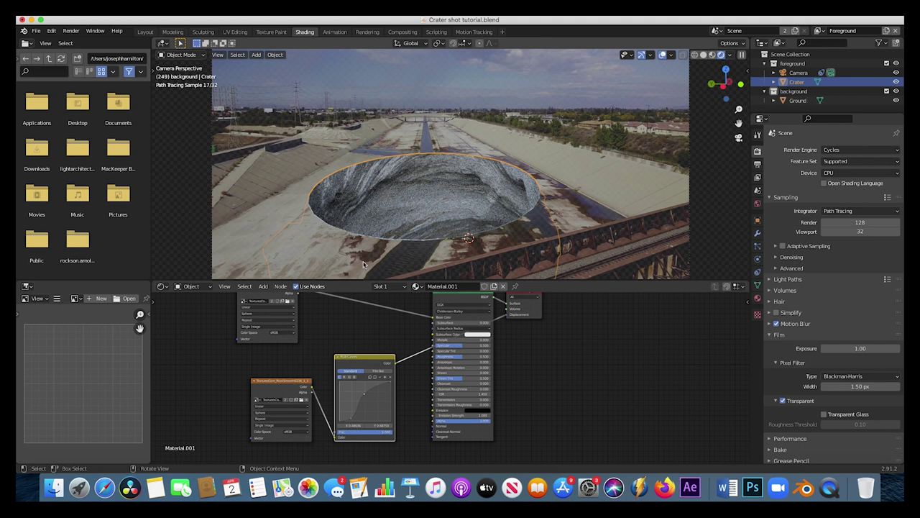
{"action": "left_click_drag", "start_coordinate": [354, 418], "coordinate": [355, 416]}
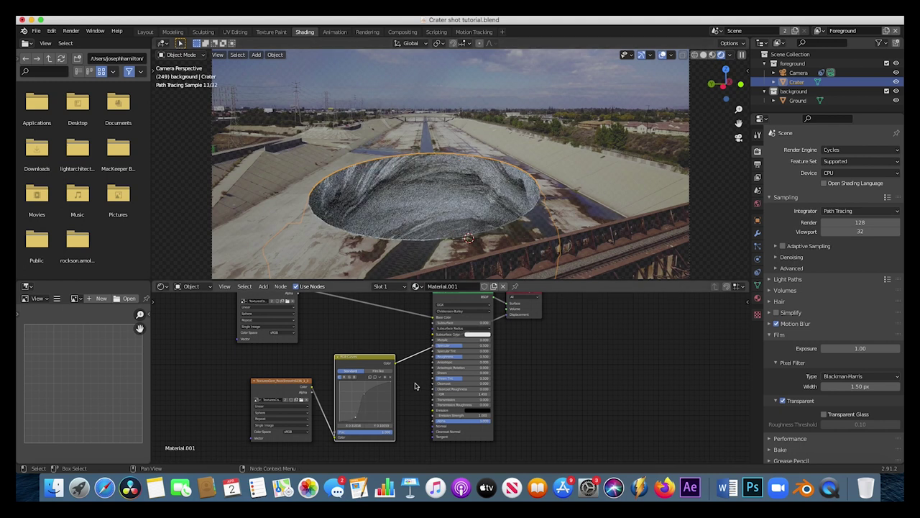
Step: Spread out the duplicated rock texture, the RGB Curves node and the Material Output to make the node layout clearer
{"action": "left_click", "coordinate": [273, 386]}
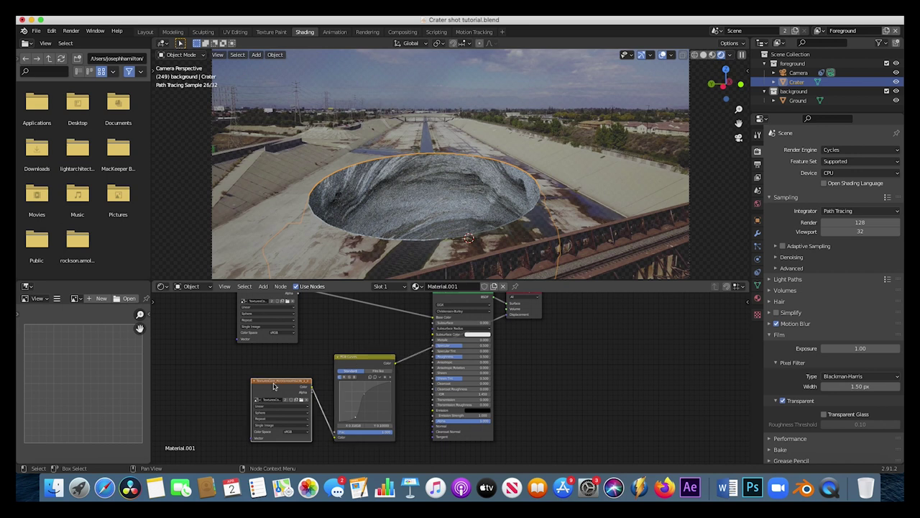
{"action": "left_click_drag", "start_coordinate": [273, 386], "coordinate": [246, 412]}
{"action": "left_click_drag", "start_coordinate": [363, 362], "coordinate": [367, 406]}
{"action": "scroll", "coordinate": [535, 370], "scroll_direction": "right", "scroll_amount": 3}
{"action": "scroll", "coordinate": [534, 371], "scroll_direction": "down", "scroll_amount": 1}
{"action": "left_click_drag", "start_coordinate": [434, 303], "coordinate": [491, 304]}
{"action": "scroll", "coordinate": [382, 385], "scroll_direction": "left", "scroll_amount": 3}
{"action": "scroll", "coordinate": [382, 385], "scroll_direction": "down", "scroll_amount": 1}
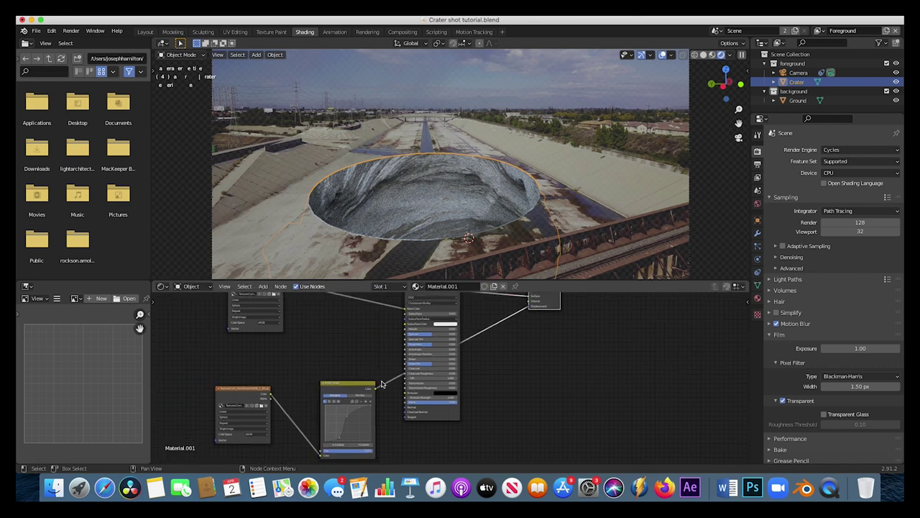
Step: Steepen the displacement RGB Curves further by reshaping its upper part
{"action": "scroll", "coordinate": [382, 381], "scroll_direction": "up", "scroll_amount": 1}
{"action": "scroll", "coordinate": [382, 381], "scroll_direction": "left", "scroll_amount": 3}
{"action": "left_click", "coordinate": [402, 377]}
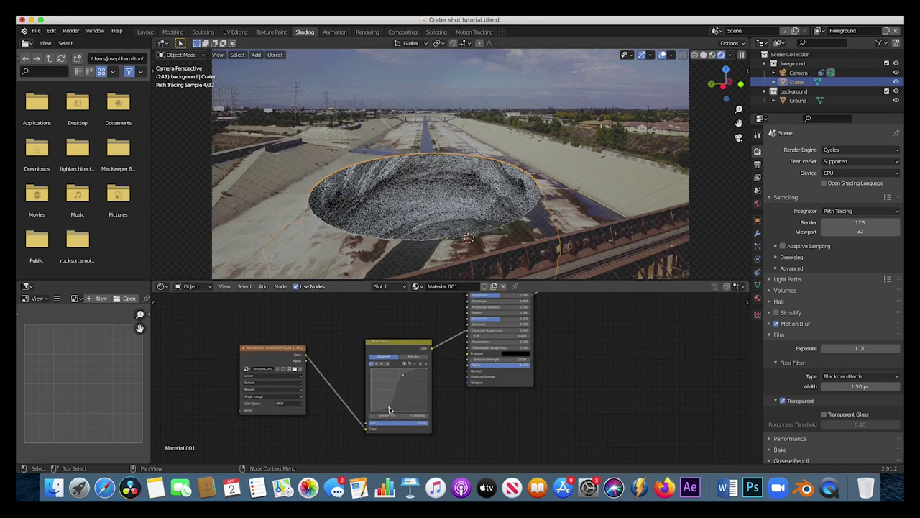
Step: Connect the original rock texture's Color output to the Principled BSDF's Roughness input
{"action": "scroll", "coordinate": [436, 374], "scroll_direction": "up", "scroll_amount": 3}
{"action": "scroll", "coordinate": [301, 392], "scroll_direction": "up", "scroll_amount": 3}
{"action": "left_click_drag", "start_coordinate": [266, 353], "coordinate": [414, 429]}
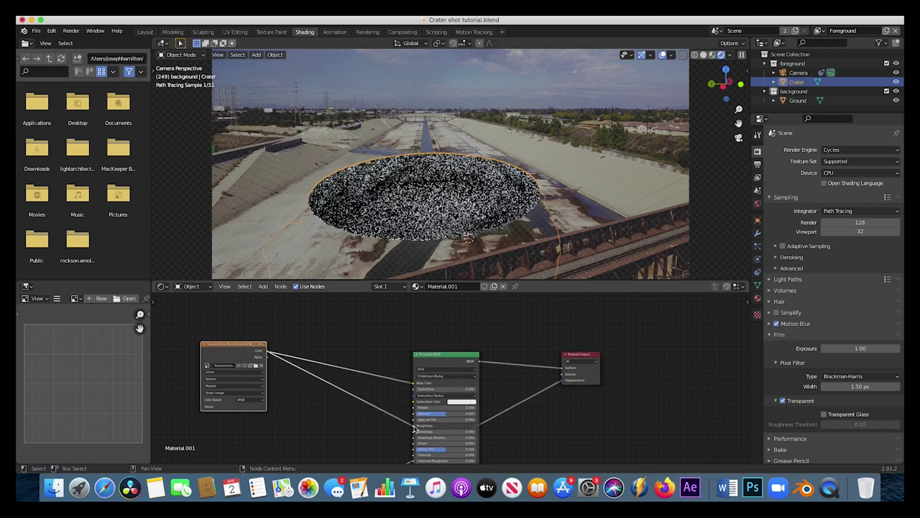
Step: Duplicate the RGB Curves node onto the roughness link and steepen its curve to strengthen the roughness contrast
{"action": "scroll", "coordinate": [326, 424], "scroll_direction": "down", "scroll_amount": 3}
{"action": "left_click", "coordinate": [389, 407]}
{"action": "key", "text": "shift+d"}
{"action": "left_click", "coordinate": [395, 328]}
{"action": "scroll", "coordinate": [394, 328], "scroll_direction": "up", "scroll_amount": 3}
{"action": "scroll", "coordinate": [396, 379], "scroll_direction": "down", "scroll_amount": 1}
{"action": "left_click_drag", "start_coordinate": [402, 366], "coordinate": [375, 362]}
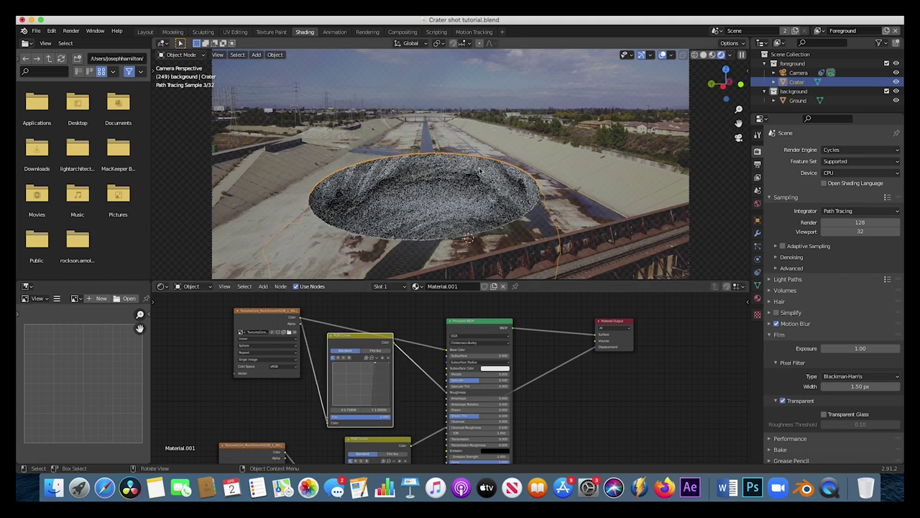
Step: Raise the Principled BSDF's Metallic value to about 0.8
{"action": "key", "text": "ctrl+z"}
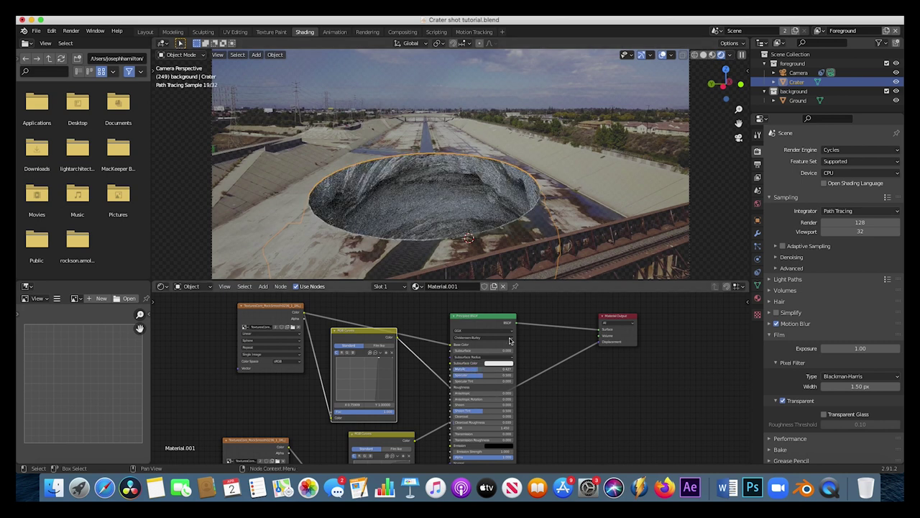
{"action": "left_click_drag", "start_coordinate": [474, 369], "coordinate": [498, 369]}
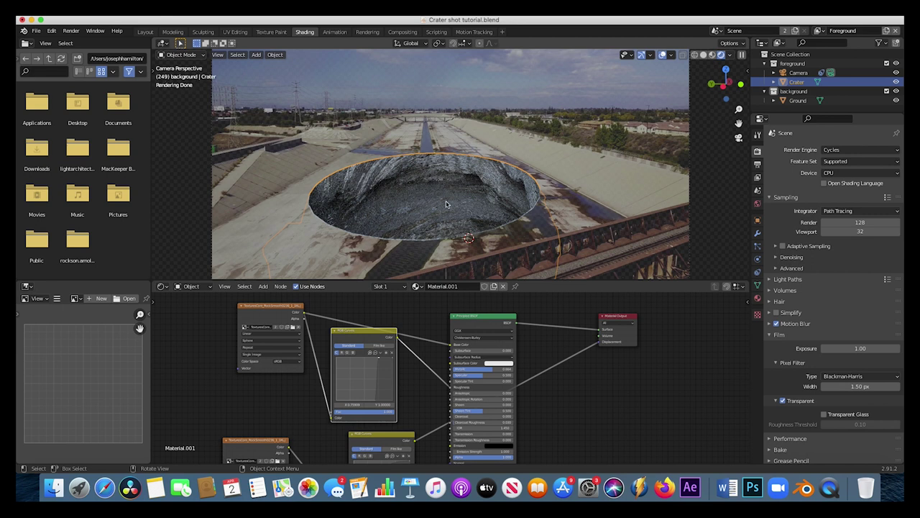
{"action": "left_click_drag", "start_coordinate": [474, 369], "coordinate": [504, 369]}
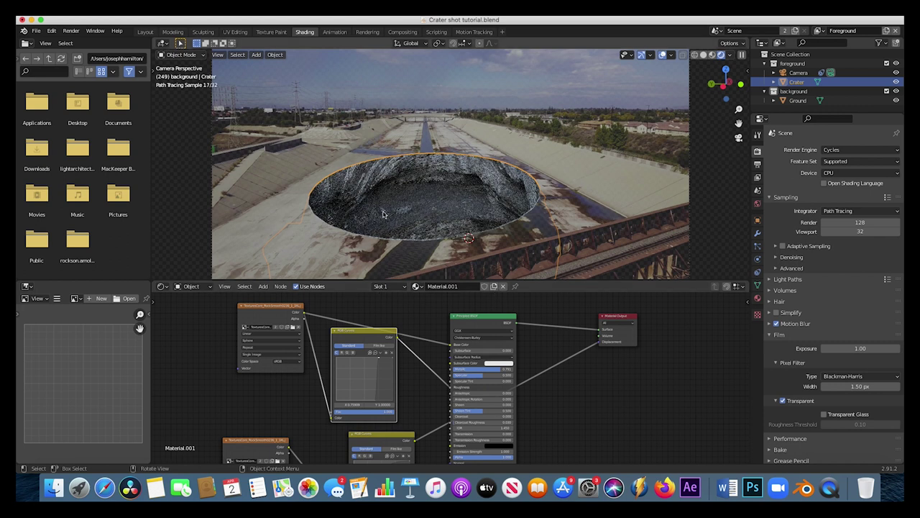
Step: Deselect the Crater and move the original rock texture and roughness RGB Curves nodes farther from the Principled BSDF
{"action": "left_click", "coordinate": [478, 83]}
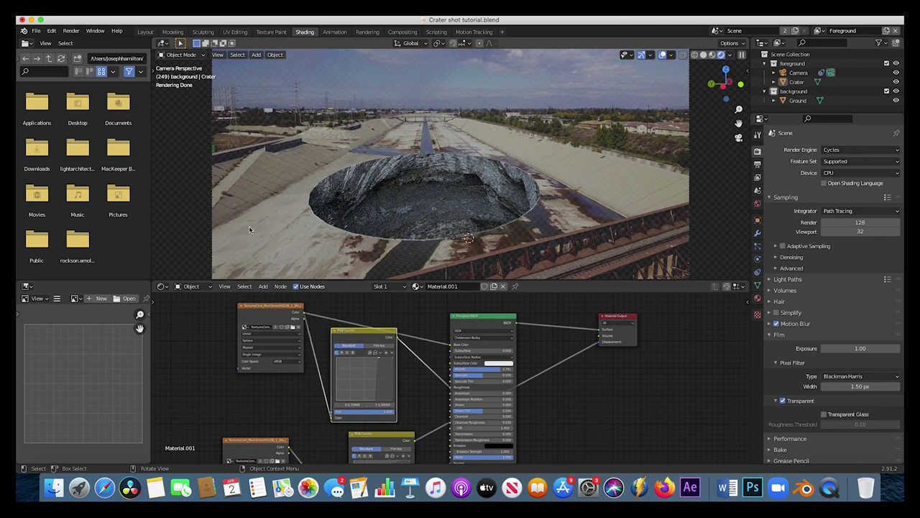
{"action": "left_click_drag", "start_coordinate": [270, 311], "coordinate": [249, 300]}
{"action": "left_click_drag", "start_coordinate": [354, 330], "coordinate": [319, 335]}
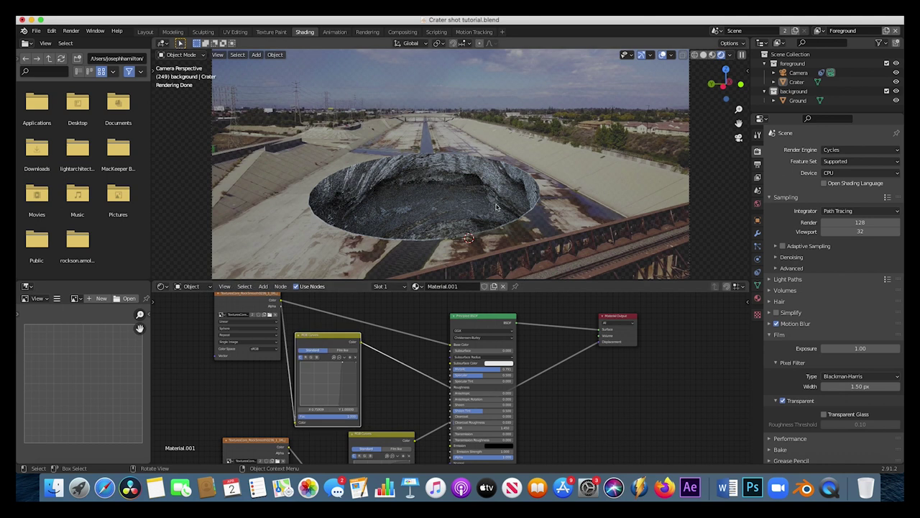
Step: Select the Crater, adjust its height slightly along the global Z axis, and deselect it
{"action": "left_click", "coordinate": [444, 180]}
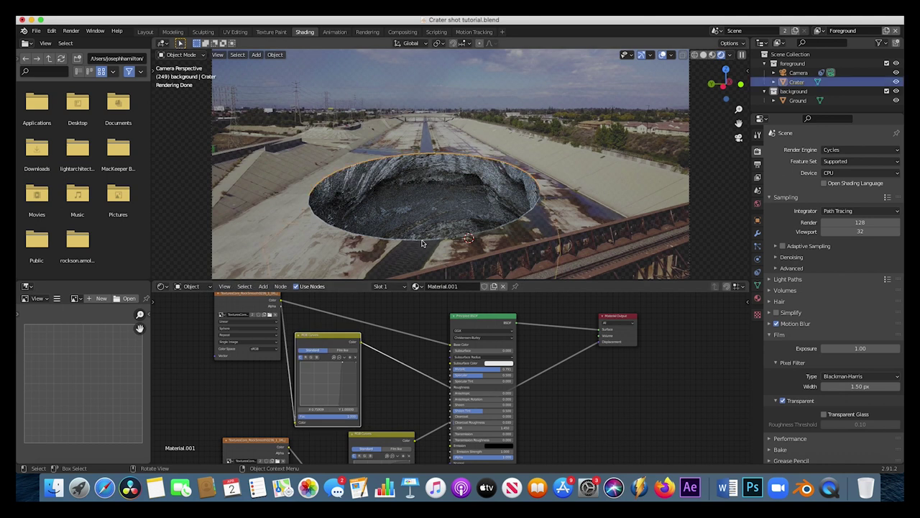
{"action": "key", "text": "g"}
{"action": "key", "text": "z"}
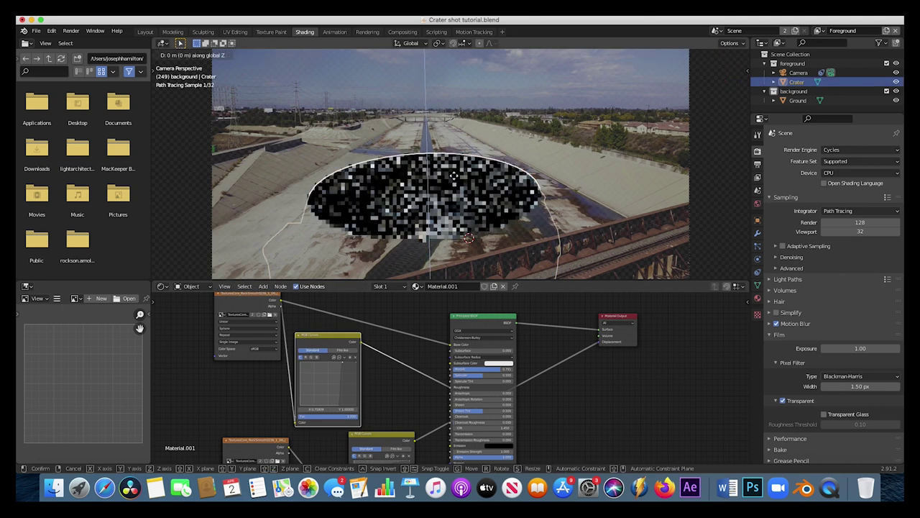
{"action": "right_click", "coordinate": [453, 176]}
{"action": "key", "text": "alt+a"}
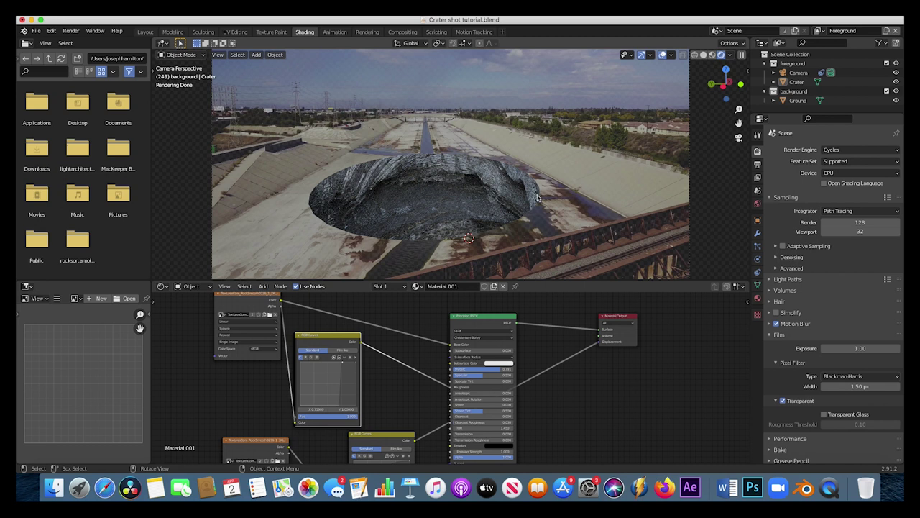
Step: Display the viewport in solid shading and set the Cycles render samples to 32
{"action": "key", "text": "z"}
{"action": "left_click", "coordinate": [455, 174]}
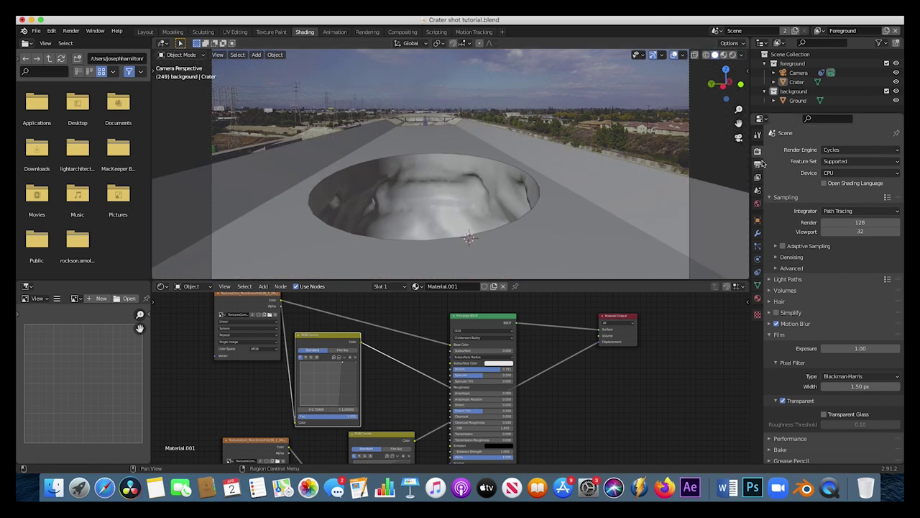
{"action": "left_click", "coordinate": [870, 222]}
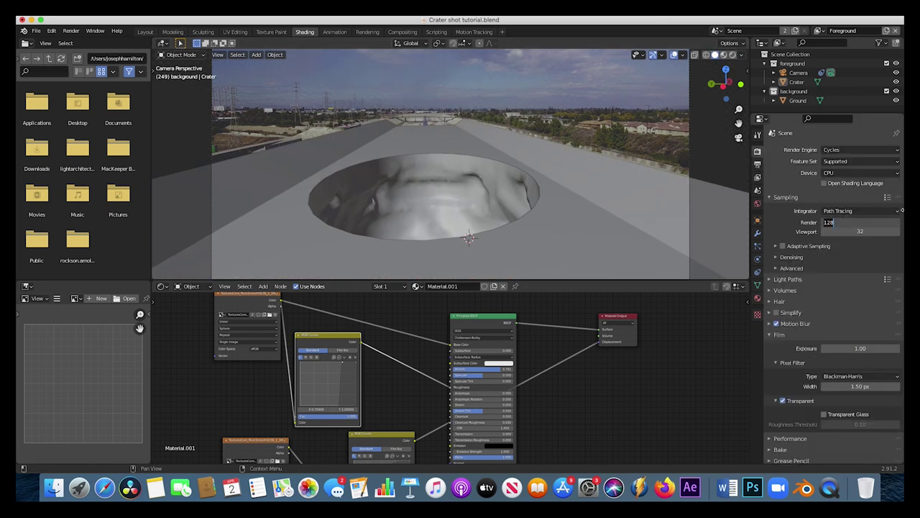
{"action": "key", "text": "Return"}
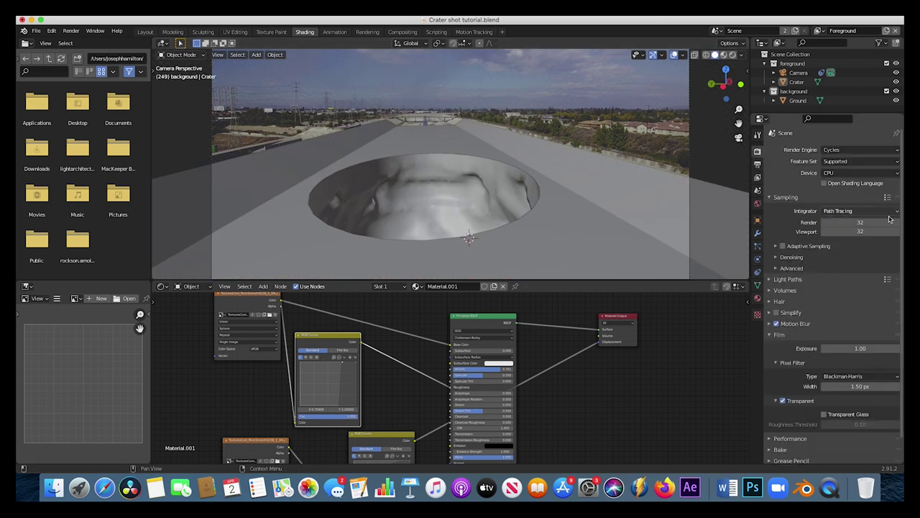
Step: In the Layout workspace, show the camera view in wireframe and examine the footage's shadows for the sunlight direction
{"action": "left_click", "coordinate": [145, 32]}
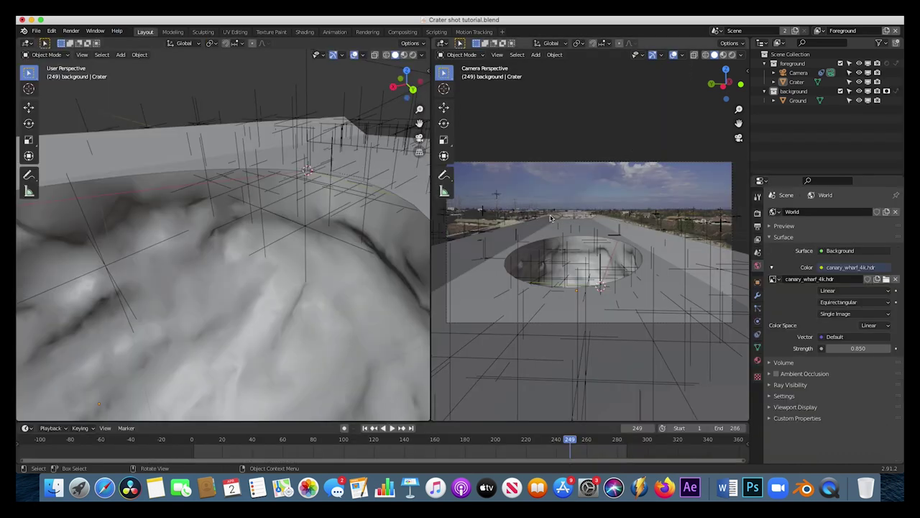
{"action": "key", "text": "z"}
{"action": "left_click", "coordinate": [539, 237]}
{"action": "scroll", "coordinate": [539, 238], "scroll_direction": "up", "scroll_amount": 10}
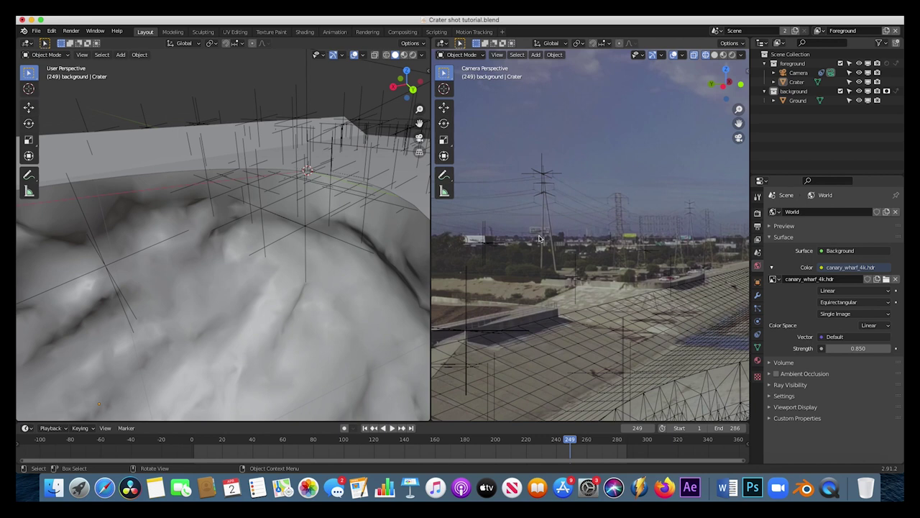
{"action": "scroll", "coordinate": [539, 237], "scroll_direction": "down", "scroll_amount": 5, "text": "shift"}
{"action": "scroll", "coordinate": [540, 239], "scroll_direction": "left", "scroll_amount": 3, "text": "shift"}
{"action": "scroll", "coordinate": [539, 239], "scroll_direction": "up", "scroll_amount": 3}
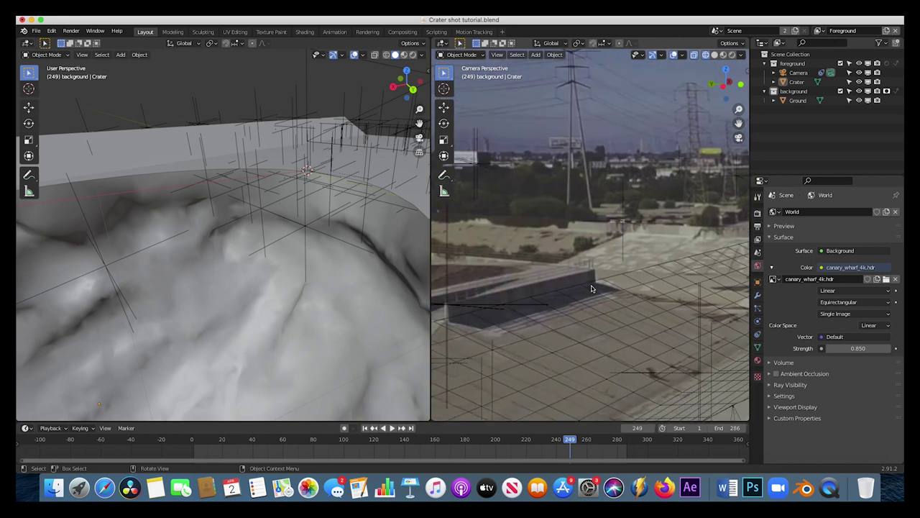
{"action": "scroll", "coordinate": [591, 288], "scroll_direction": "down", "scroll_amount": 6}
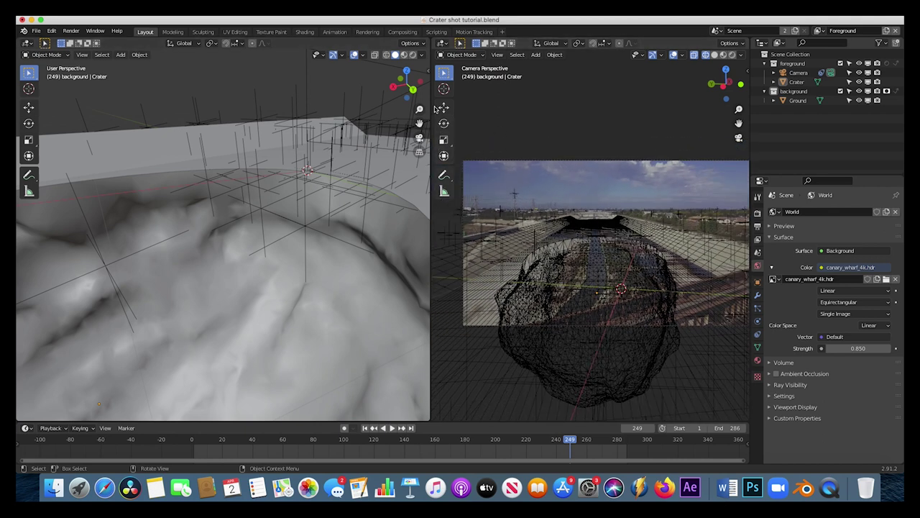
Step: Add a Sun light and place it high above the riverbed, off to the side of the crater
{"action": "scroll", "coordinate": [228, 205], "scroll_direction": "down", "scroll_amount": 6}
{"action": "middle_click_drag", "start_coordinate": [310, 179], "coordinate": [204, 192]}
{"action": "key", "text": "shift+a"}
{"action": "mouse_move", "coordinate": [181, 317]}
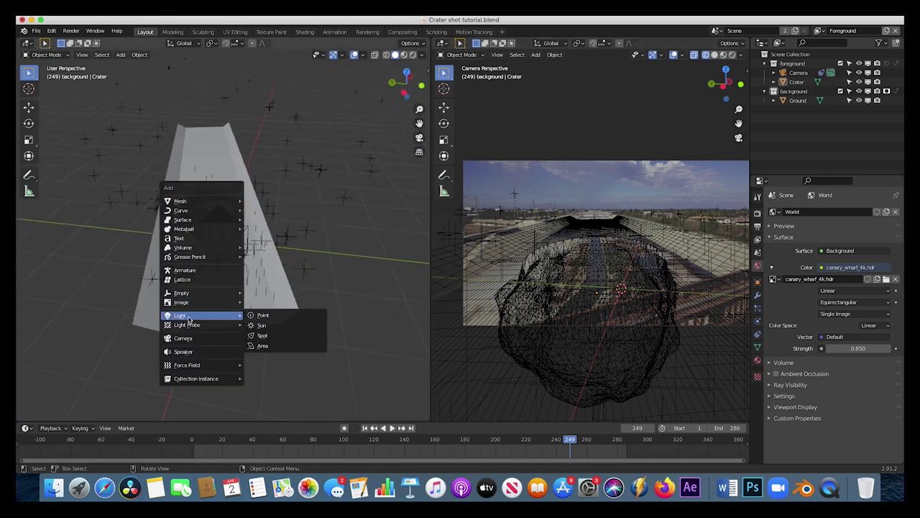
{"action": "left_click", "coordinate": [273, 328]}
{"action": "scroll", "coordinate": [236, 260], "scroll_direction": "down", "scroll_amount": 4}
{"action": "key", "text": "g"}
{"action": "left_click", "coordinate": [144, 173]}
{"action": "middle_click_drag", "start_coordinate": [144, 173], "coordinate": [158, 173]}
{"action": "key", "text": "g"}
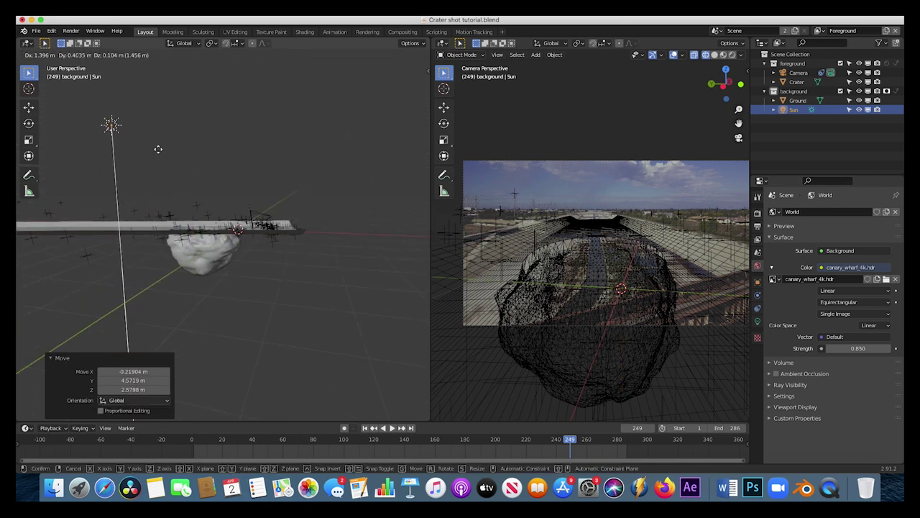
{"action": "left_click", "coordinate": [152, 150]}
Step: Rotate the Sun light freely to angle its beam, and adjust its height along the Z axis
{"action": "key", "text": "r"}
{"action": "key", "text": "r"}
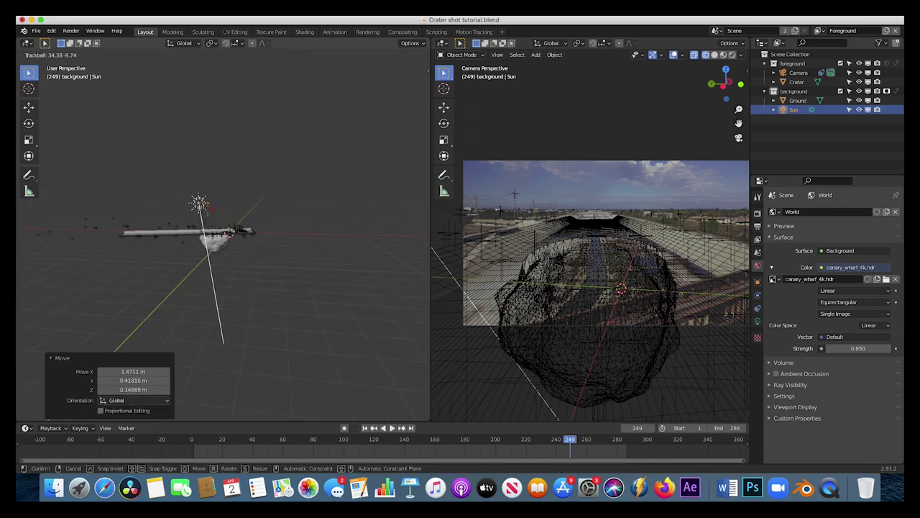
{"action": "left_click", "coordinate": [208, 208]}
{"action": "key", "text": "g"}
{"action": "key", "text": "z"}
{"action": "left_click", "coordinate": [211, 189]}
Step: Rotate the Sun around the Z axis and reposition it so its beam slants across the riverbed through the crater
{"action": "middle_click_drag", "start_coordinate": [211, 189], "coordinate": [211, 189]}
{"action": "key", "text": "g"}
{"action": "key", "text": "r"}
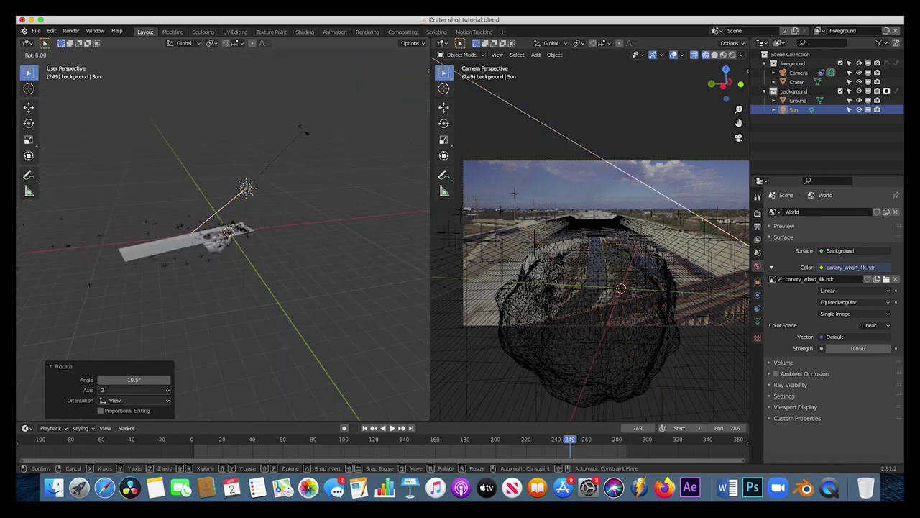
{"action": "key", "text": "z"}
{"action": "left_click", "coordinate": [313, 144]}
{"action": "middle_click_drag", "start_coordinate": [313, 144], "coordinate": [211, 230]}
{"action": "key", "text": "g"}
{"action": "left_click", "coordinate": [298, 160]}
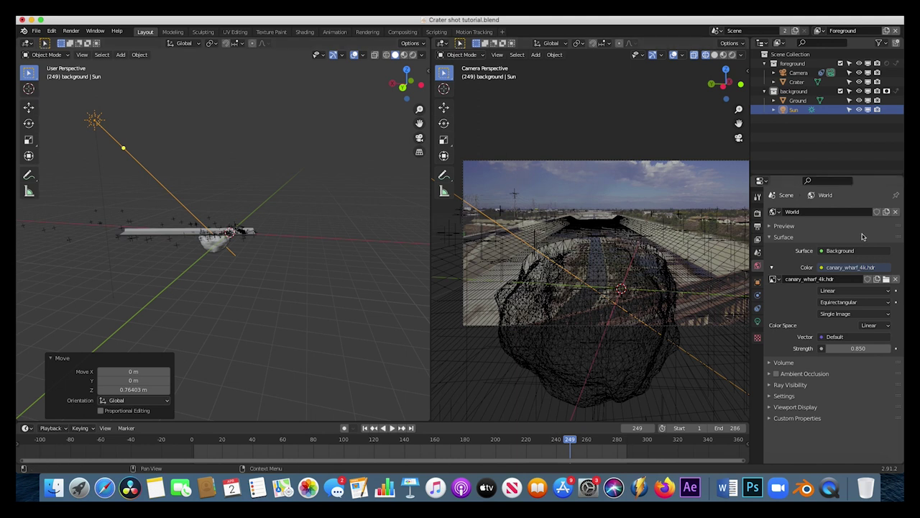
Step: Set the Sun light's strength to 10 and tint its color a very pale yellow
{"action": "left_click", "coordinate": [757, 320]}
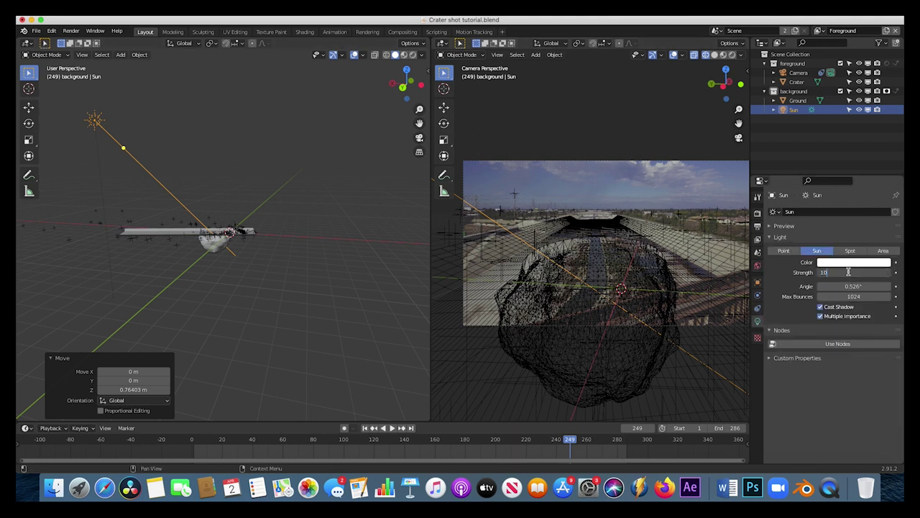
{"action": "left_click", "coordinate": [851, 263]}
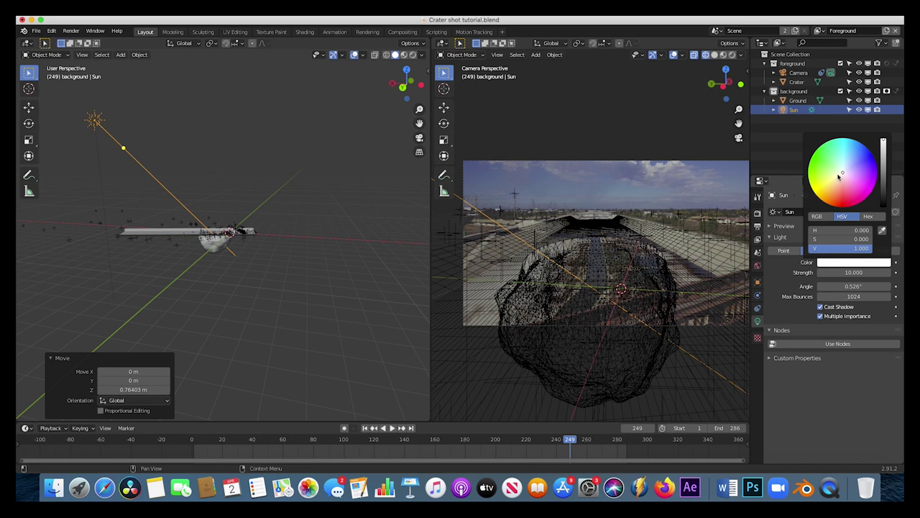
{"action": "left_click", "coordinate": [840, 177]}
Step: Preview the sunlit crater in the camera view with rendered shading, enlarge that view and deselect the Sun
{"action": "key", "text": "z"}
{"action": "left_click", "coordinate": [581, 138]}
{"action": "left_click_drag", "start_coordinate": [429, 154], "coordinate": [396, 153]}
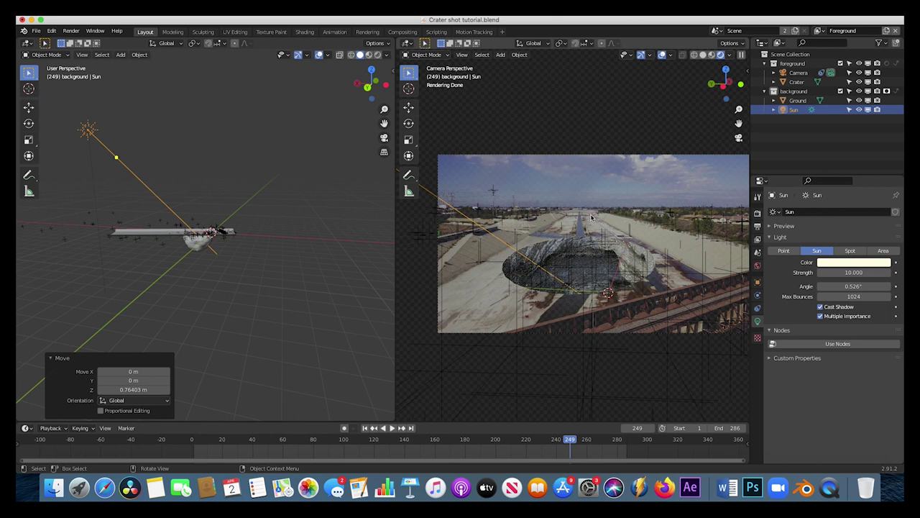
{"action": "left_click", "coordinate": [596, 145]}
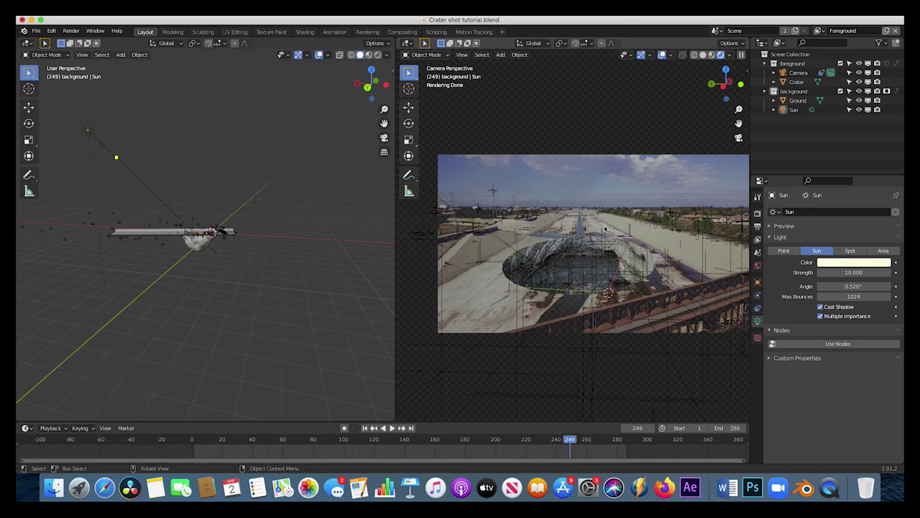
Step: Select the Sun, fine-tune its rotation, including around the global Z axis, and set its strength to 30
{"action": "left_click", "coordinate": [469, 202]}
{"action": "key", "text": "r"}
{"action": "left_click", "coordinate": [504, 237]}
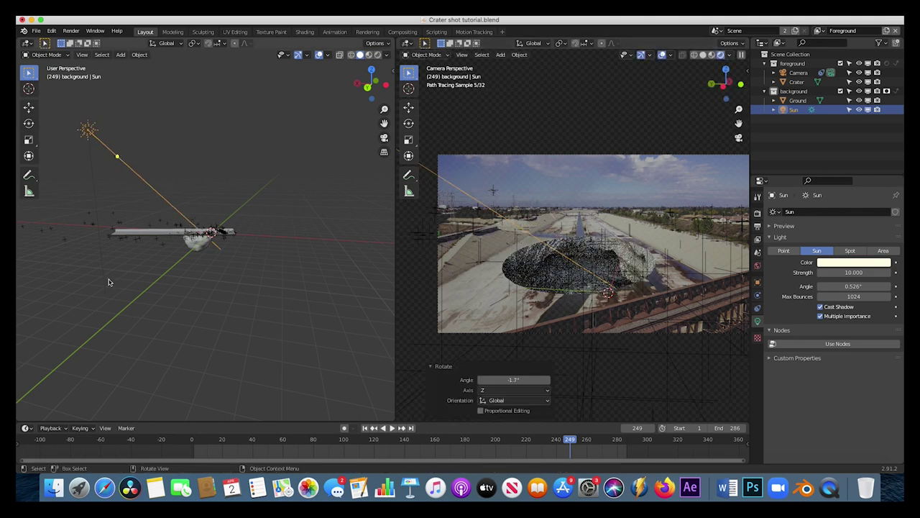
{"action": "scroll", "coordinate": [108, 281], "scroll_direction": "up", "scroll_amount": 5}
{"action": "scroll", "coordinate": [110, 282], "scroll_direction": "right", "scroll_amount": 4}
{"action": "scroll", "coordinate": [110, 282], "scroll_direction": "left", "scroll_amount": 5, "text": "shift"}
{"action": "scroll", "coordinate": [109, 282], "scroll_direction": "left", "scroll_amount": 1, "text": "shift"}
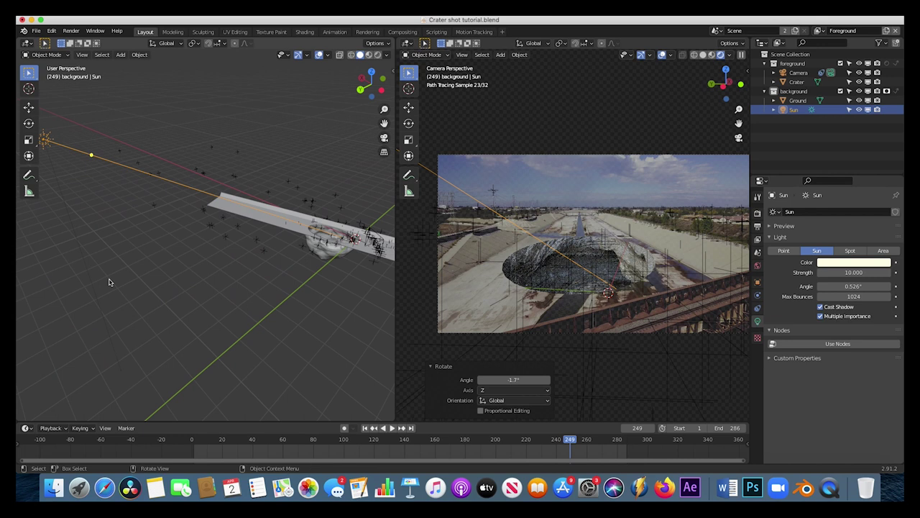
{"action": "key", "text": "r"}
{"action": "key", "text": "z"}
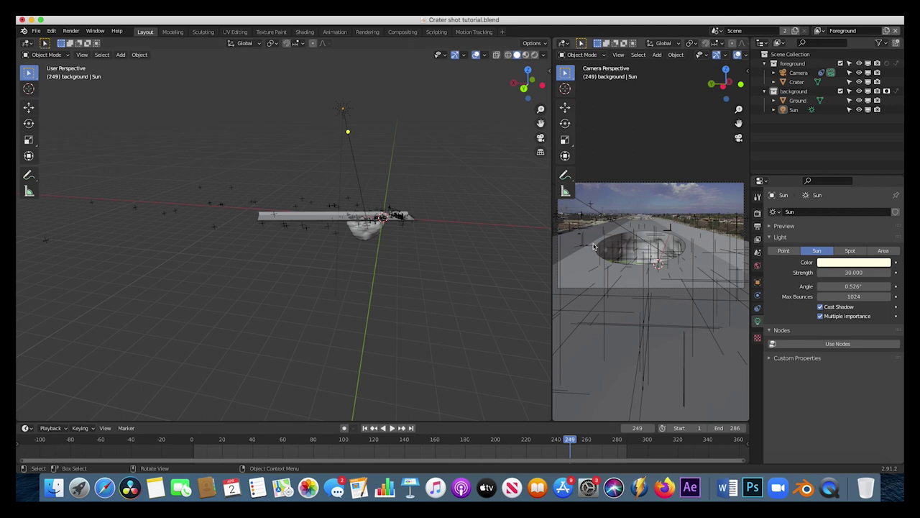
Step: Make the foreground collection active and open the Nisarga Lite add-on's settings, widened for easier reading
{"action": "middle_click_drag", "start_coordinate": [298, 220], "coordinate": [305, 221]}
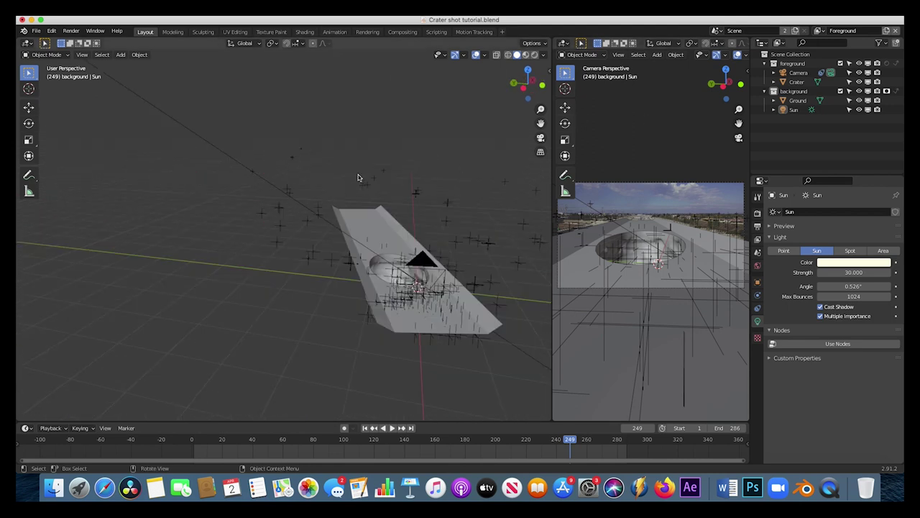
{"action": "left_click", "coordinate": [794, 64]}
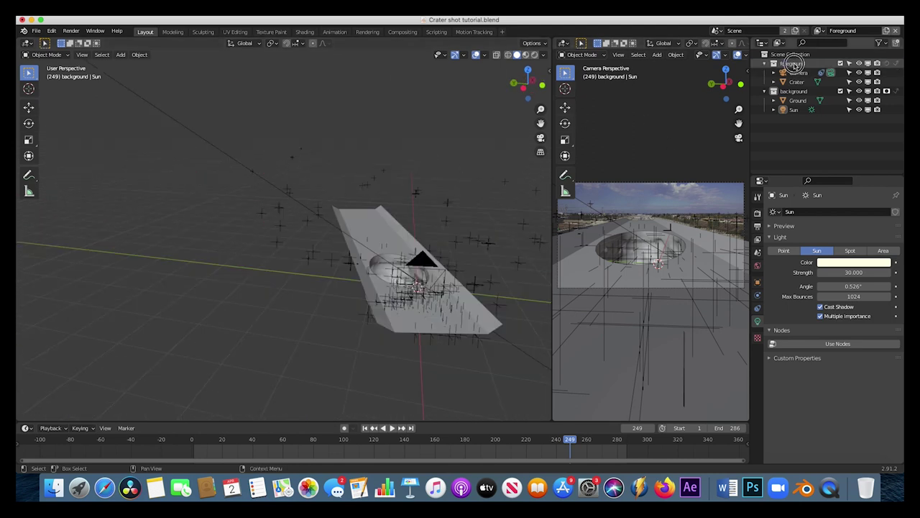
{"action": "left_click", "coordinate": [549, 70]}
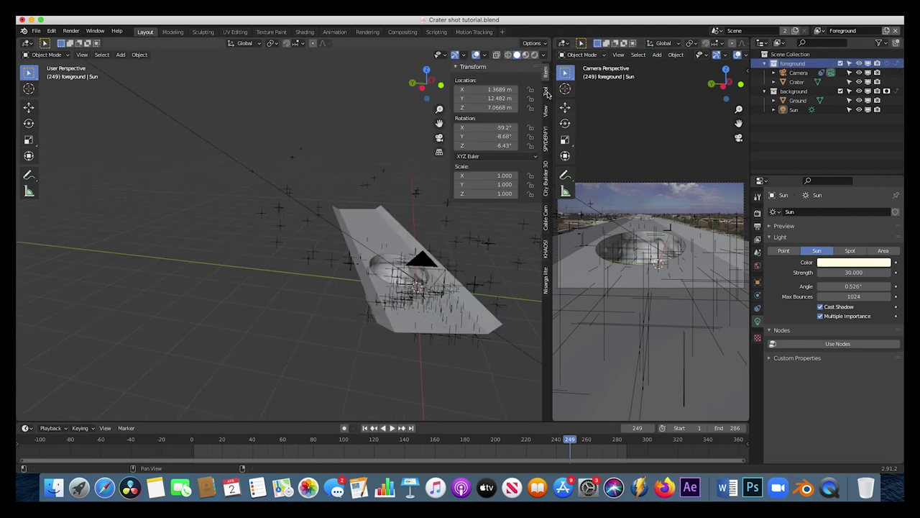
{"action": "left_click", "coordinate": [545, 280]}
{"action": "left_click_drag", "start_coordinate": [450, 176], "coordinate": [419, 180]}
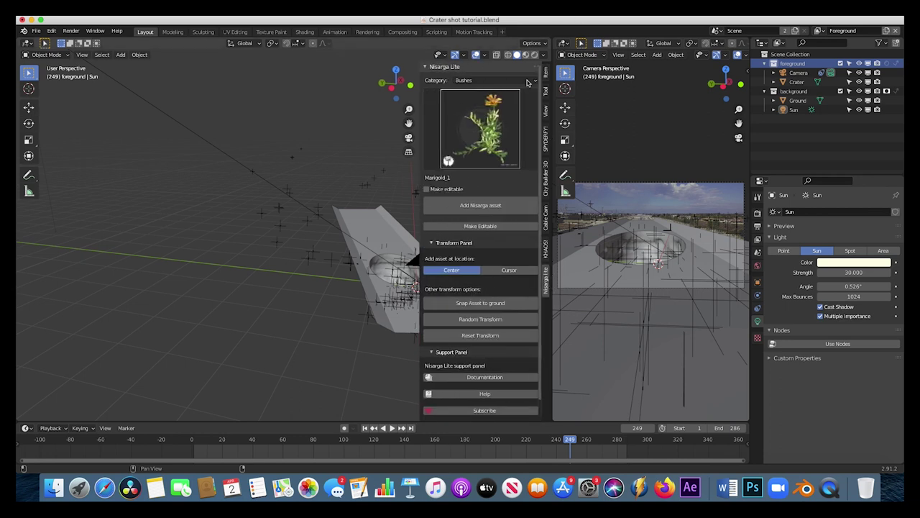
{"action": "left_click", "coordinate": [466, 80]}
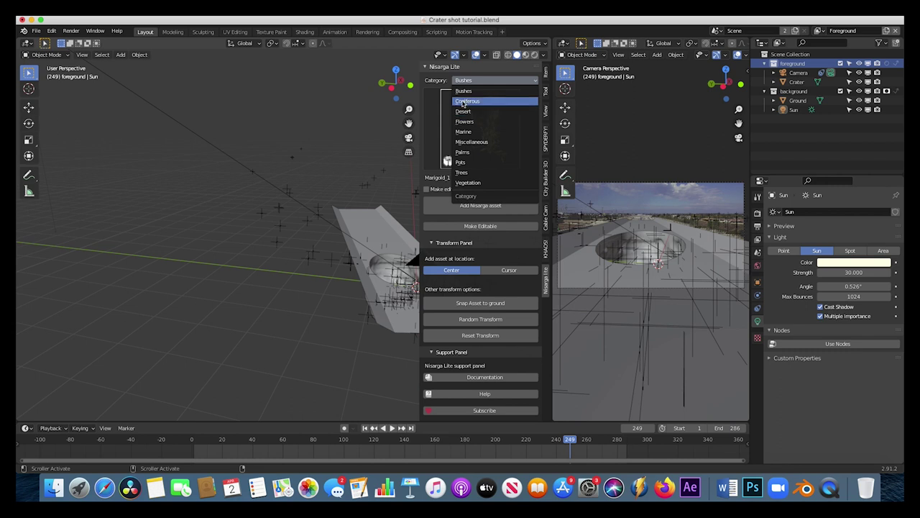
{"action": "left_click", "coordinate": [461, 173]}
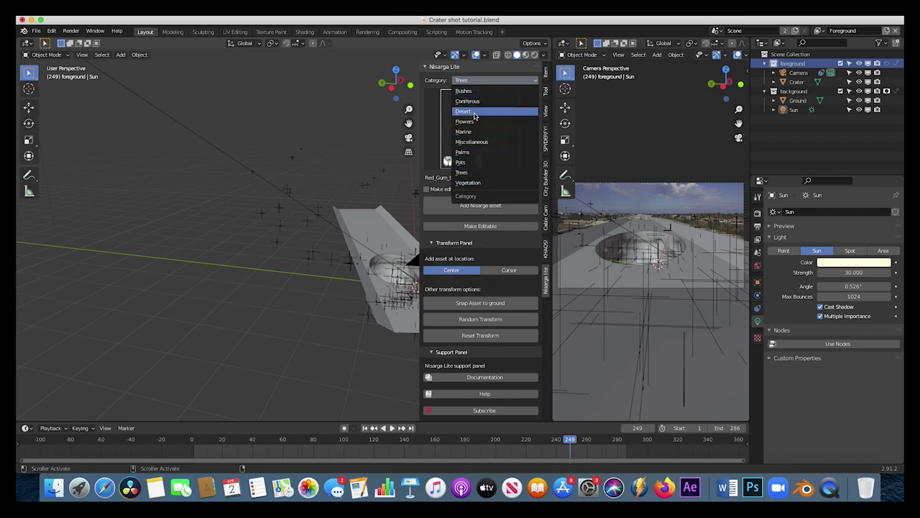
{"action": "left_click", "coordinate": [464, 92]}
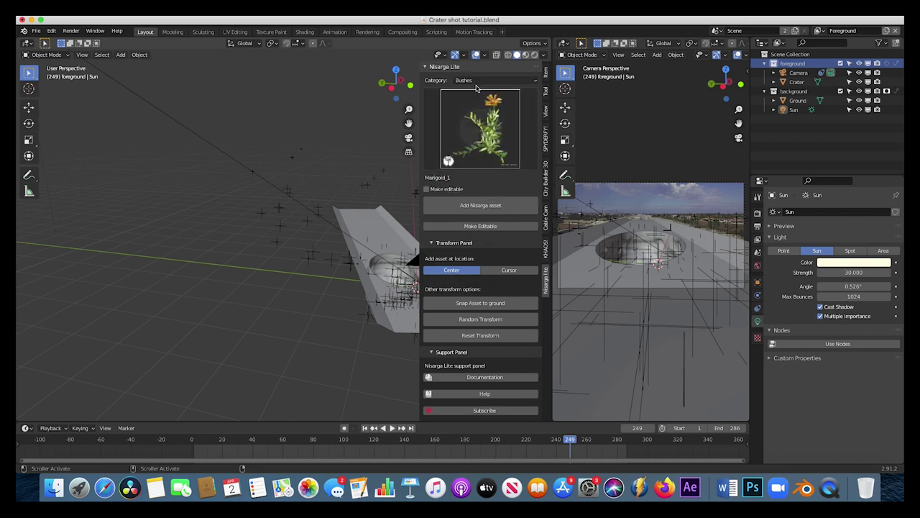
Step: Add the Western_swordfern_1 bush from Nisarga Lite to the scene with Make editable enabled
{"action": "left_click", "coordinate": [484, 127]}
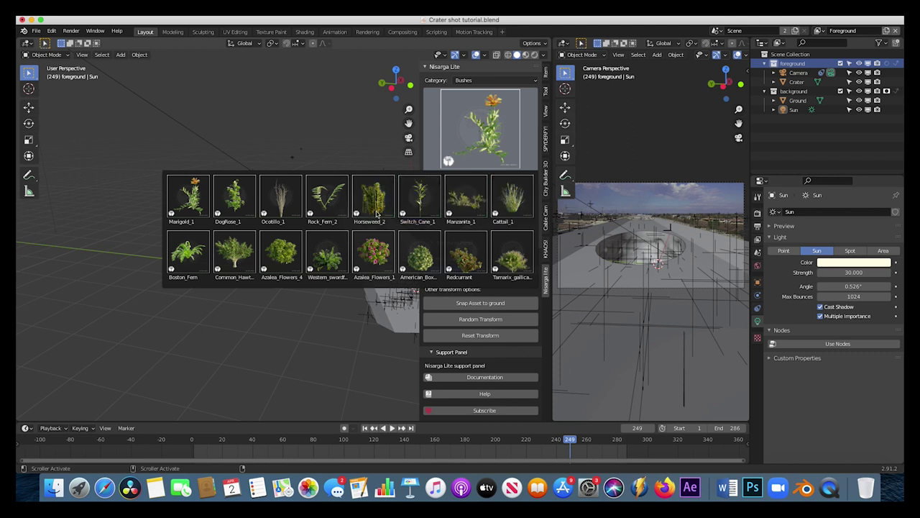
{"action": "left_click", "coordinate": [326, 257]}
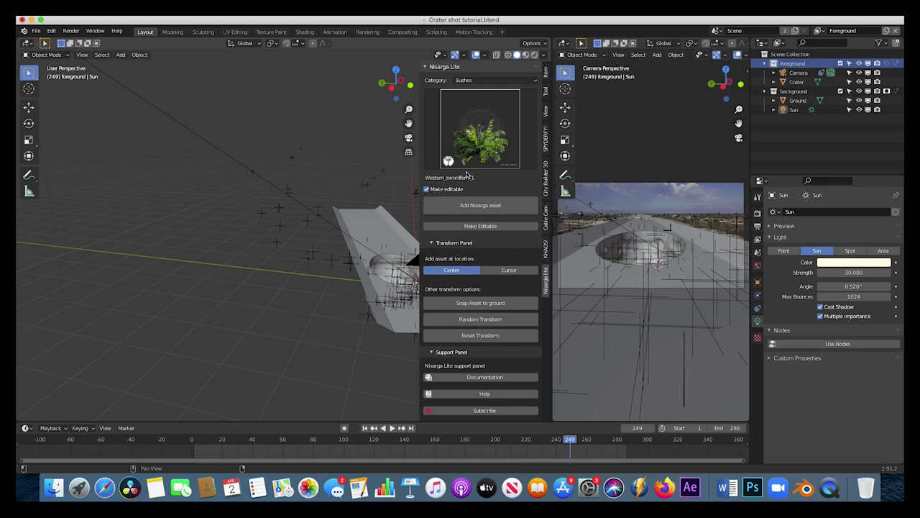
{"action": "middle_click_drag", "start_coordinate": [230, 227], "coordinate": [288, 216]}
{"action": "left_click", "coordinate": [492, 206]}
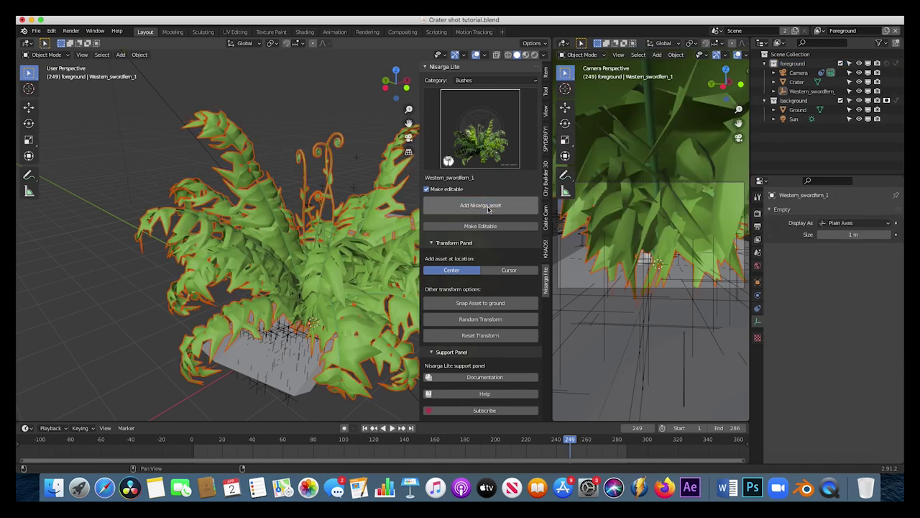
Step: Move the fern into a new collection named Nature and nest that collection inside foreground
{"action": "middle_click_drag", "start_coordinate": [191, 288], "coordinate": [189, 289]}
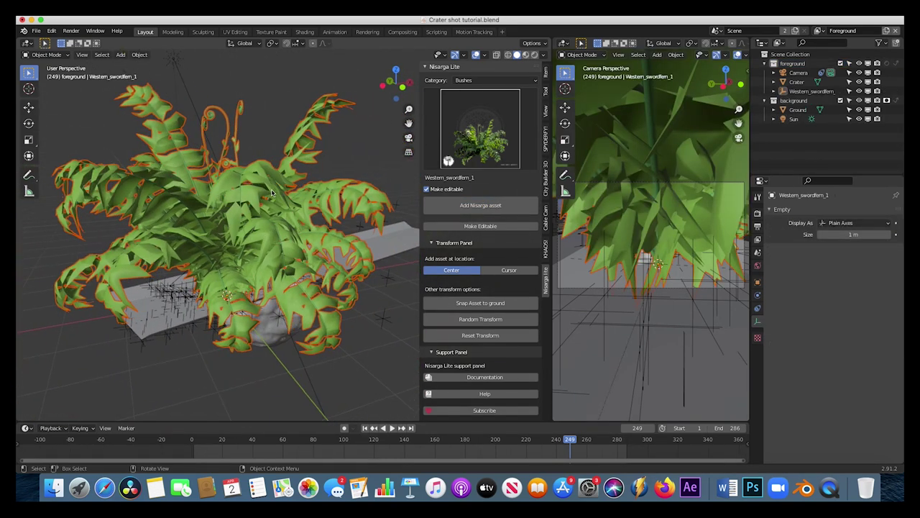
{"action": "key", "text": "m"}
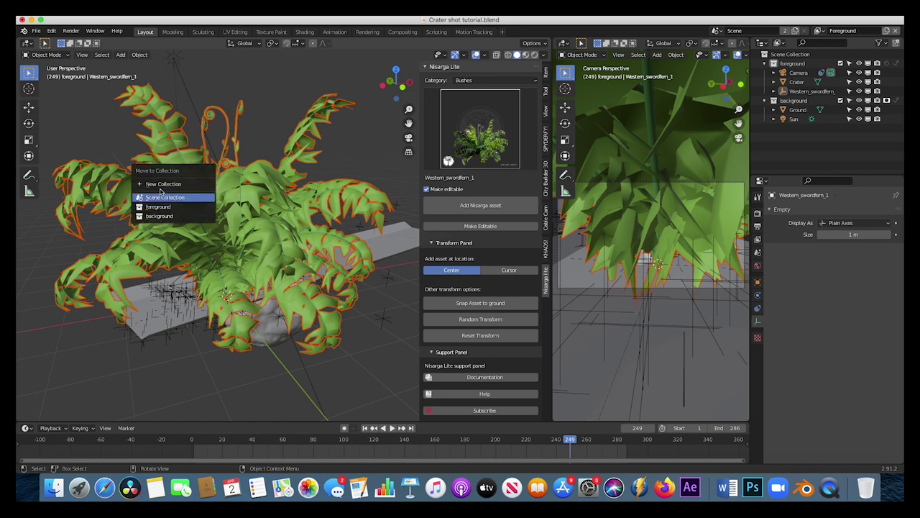
{"action": "left_click", "coordinate": [172, 194]}
{"action": "type", "text": "Nat"}
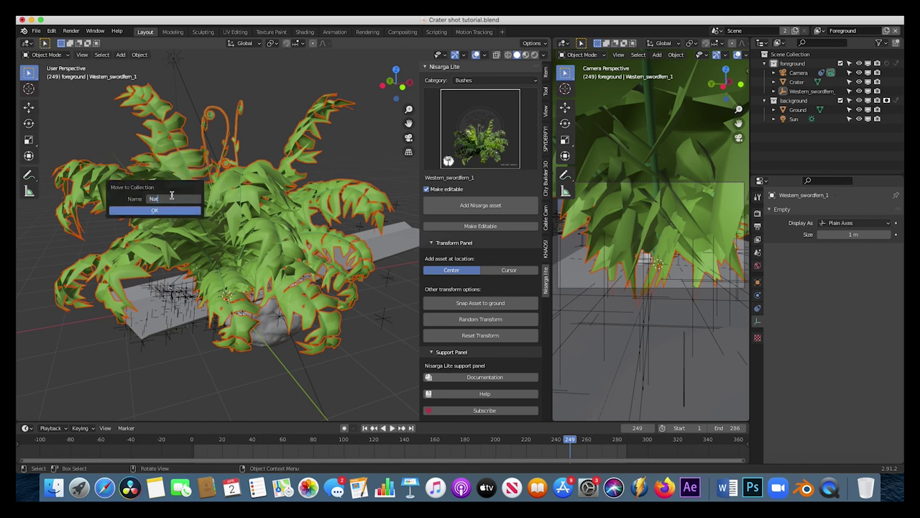
{"action": "type", "text": "ure"}
{"action": "key", "text": "Return"}
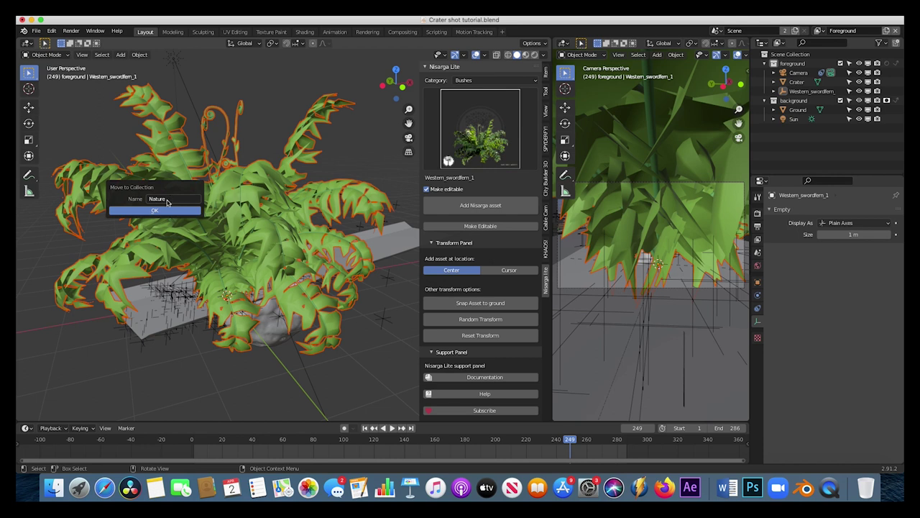
{"action": "key", "text": "Return"}
{"action": "left_click_drag", "start_coordinate": [783, 131], "coordinate": [792, 63]}
{"action": "left_click", "coordinate": [796, 73]}
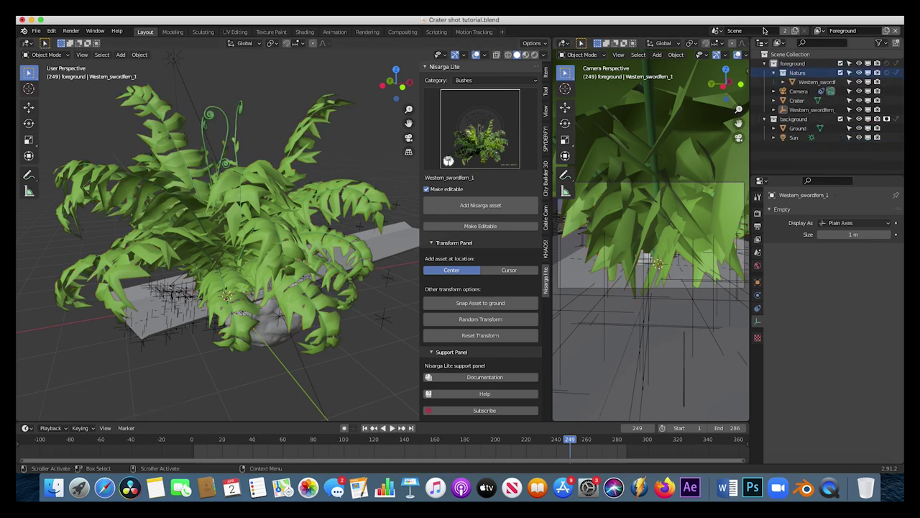
Step: Select the fern mesh and scale it down uniformly to about 0.046
{"action": "left_click", "coordinate": [257, 182]}
{"action": "scroll", "coordinate": [258, 179], "scroll_direction": "down", "scroll_amount": 6}
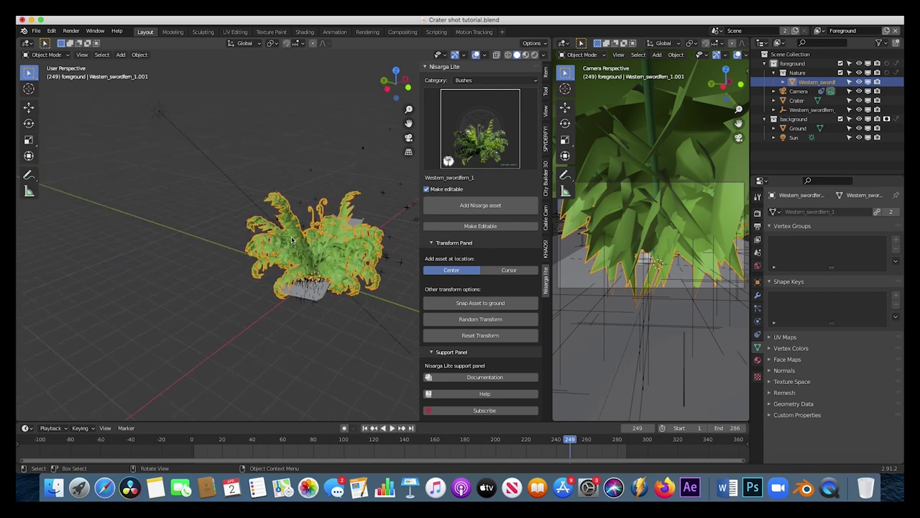
{"action": "key", "text": "s"}
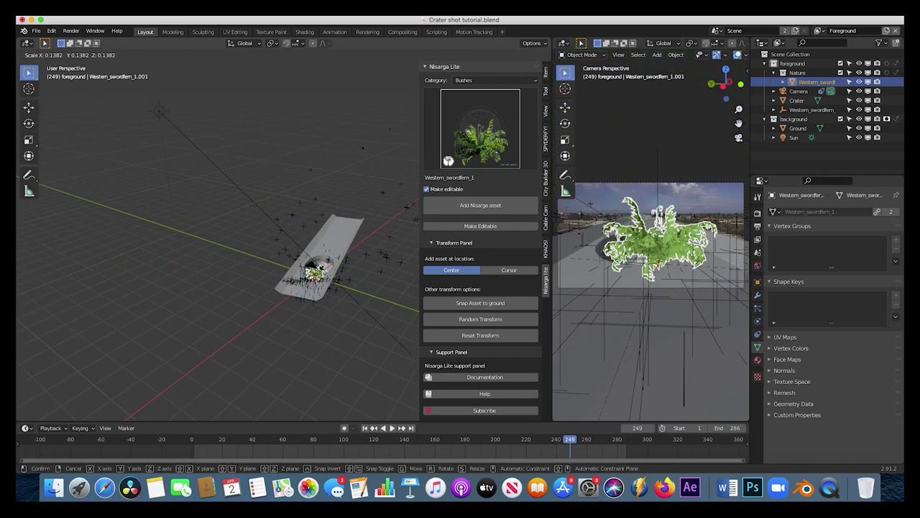
{"action": "key", "text": "Return"}
Step: Move the fern about 2 m along X and about 1.2 m along Y to the crater's rim
{"action": "scroll", "coordinate": [215, 245], "scroll_direction": "up", "scroll_amount": 8}
{"action": "key", "text": "g"}
{"action": "key", "text": "x"}
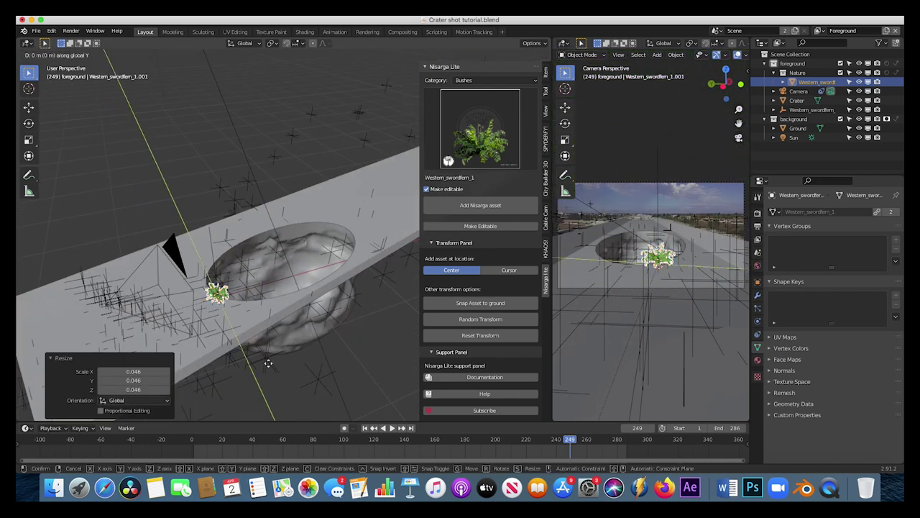
{"action": "left_click", "coordinate": [383, 247]}
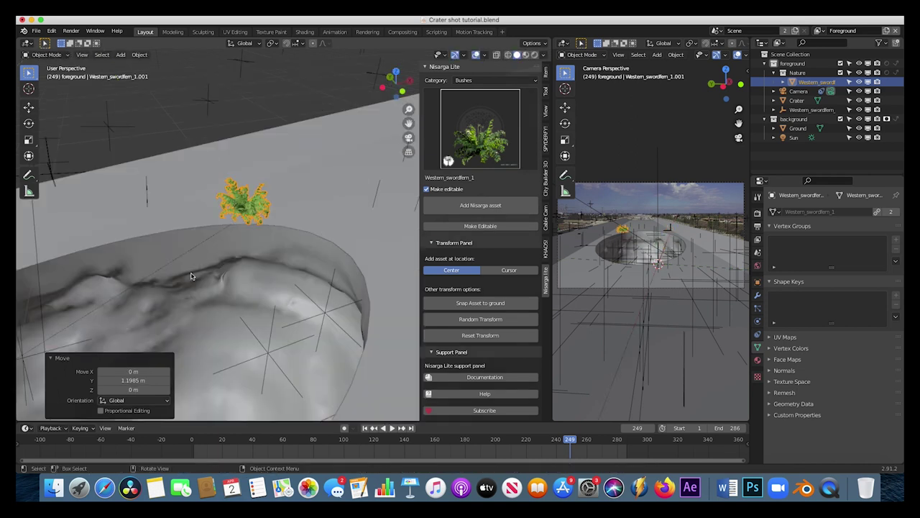
{"action": "scroll", "coordinate": [190, 276], "scroll_direction": "left", "scroll_amount": 5}
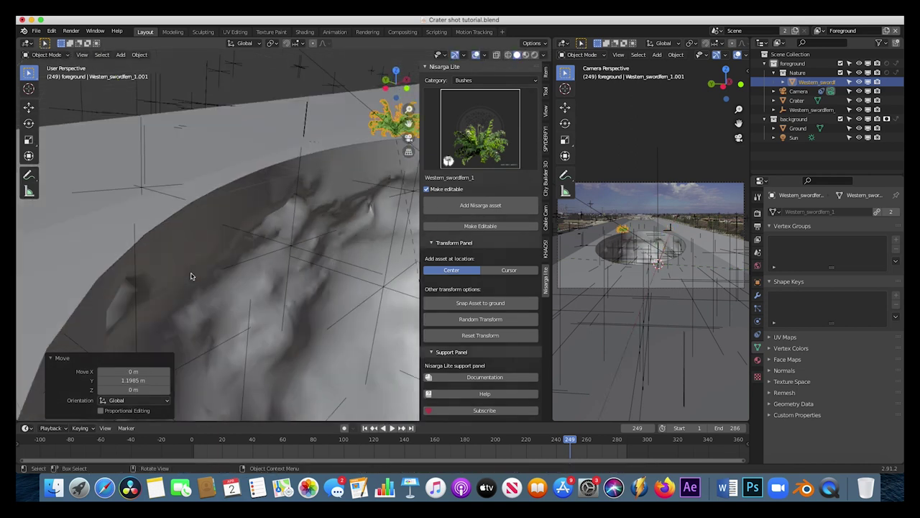
{"action": "scroll", "coordinate": [190, 276], "scroll_direction": "right", "scroll_amount": 5, "text": "shift"}
{"action": "scroll", "coordinate": [190, 275], "scroll_direction": "left", "scroll_amount": 4}
{"action": "scroll", "coordinate": [191, 275], "scroll_direction": "up", "scroll_amount": 4}
{"action": "scroll", "coordinate": [191, 275], "scroll_direction": "up", "scroll_amount": 3, "text": "shift"}
Step: Shift the fern about -0.064 m along X and rotate it about 31 degrees around Z
{"action": "key", "text": "g"}
{"action": "key", "text": "x"}
{"action": "left_click", "coordinate": [181, 290]}
{"action": "key", "text": "r"}
{"action": "key", "text": "z"}
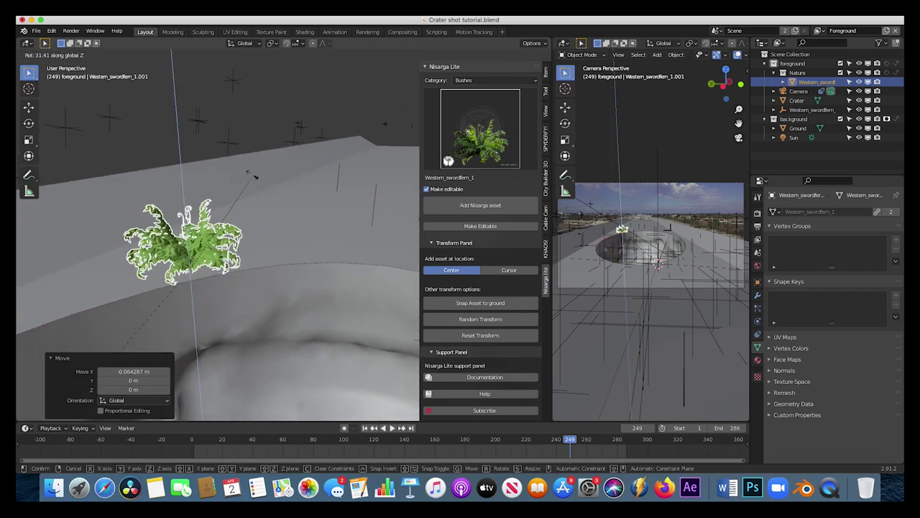
{"action": "left_click", "coordinate": [248, 173]}
Step: Seat the fern on the ground by moving it about -0.048 m along Y and -0.018 m along Z
{"action": "key", "text": "g"}
{"action": "key", "text": "y"}
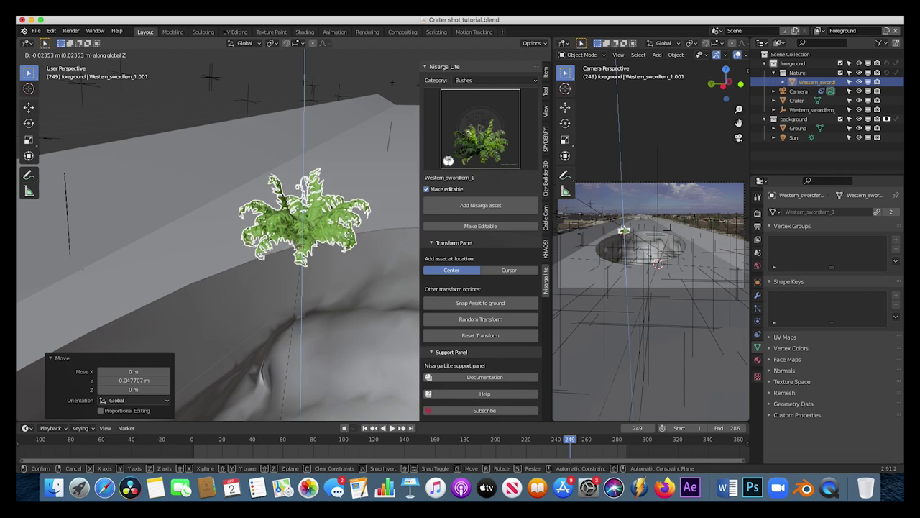
{"action": "left_click", "coordinate": [348, 236]}
{"action": "scroll", "coordinate": [350, 236], "scroll_direction": "down", "scroll_amount": 6}
{"action": "scroll", "coordinate": [351, 237], "scroll_direction": "down", "scroll_amount": 1, "text": "shift"}
{"action": "scroll", "coordinate": [351, 236], "scroll_direction": "down", "scroll_amount": 1}
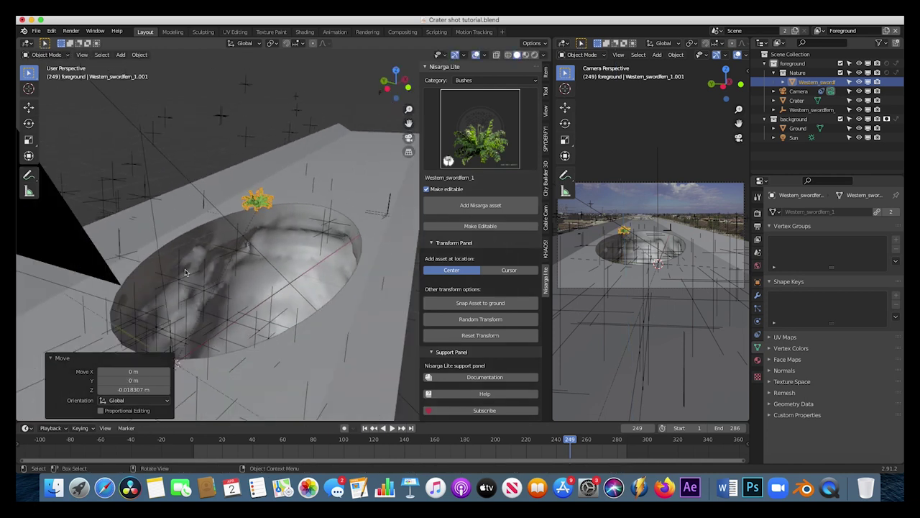
Step: Add a Hair particle system to the crater and enable its Advanced options
{"action": "middle_click_drag", "start_coordinate": [295, 270], "coordinate": [325, 269]}
{"action": "scroll", "coordinate": [325, 269], "scroll_direction": "up", "scroll_amount": 1}
{"action": "scroll", "coordinate": [325, 269], "scroll_direction": "right", "scroll_amount": 5}
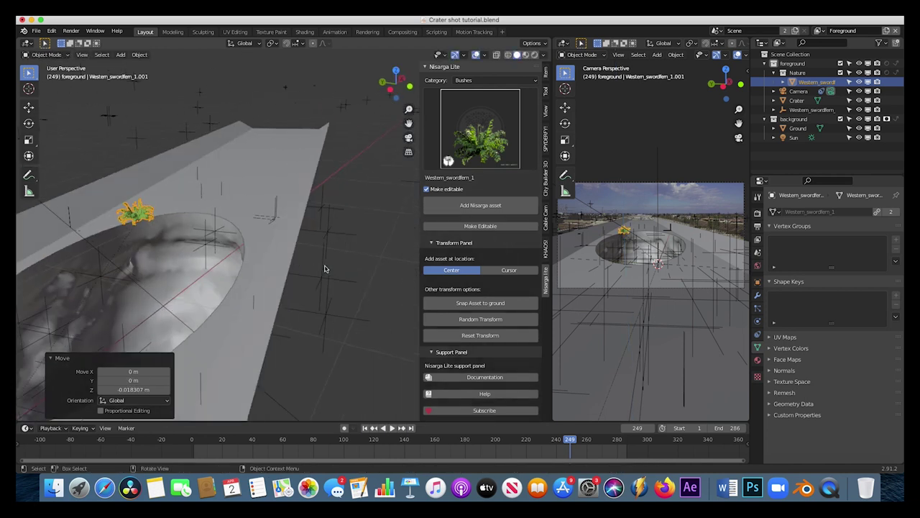
{"action": "scroll", "coordinate": [195, 234], "scroll_direction": "left", "scroll_amount": 5, "text": "shift"}
{"action": "scroll", "coordinate": [173, 270], "scroll_direction": "down", "scroll_amount": 6}
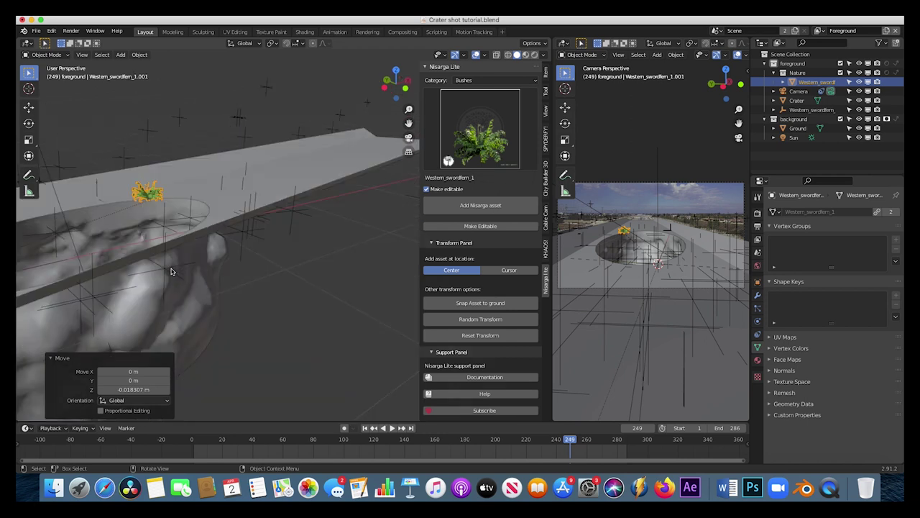
{"action": "scroll", "coordinate": [171, 271], "scroll_direction": "up", "scroll_amount": 5}
{"action": "middle_click_drag", "start_coordinate": [171, 271], "coordinate": [310, 259]}
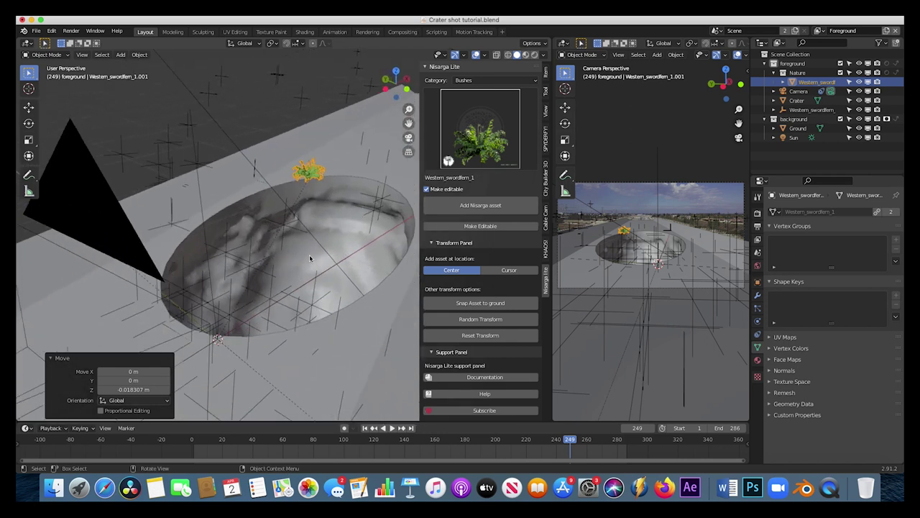
{"action": "left_click", "coordinate": [332, 220]}
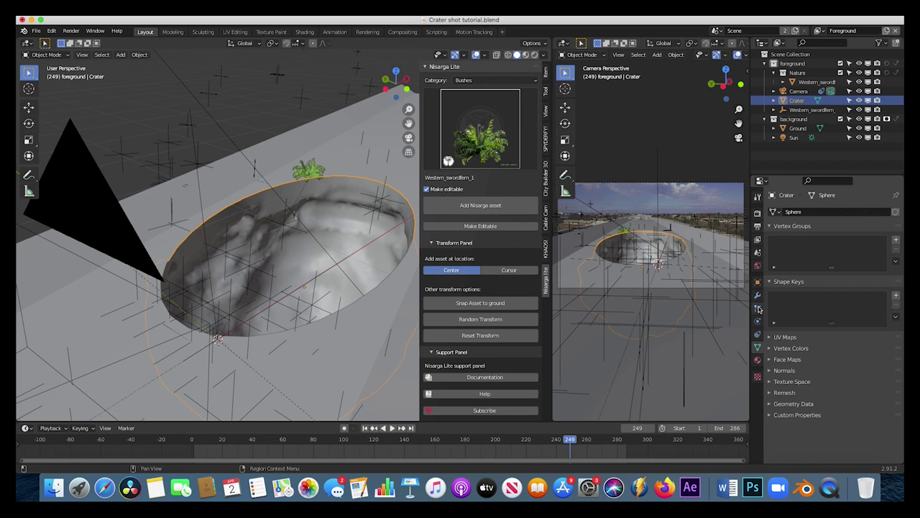
{"action": "left_click", "coordinate": [759, 309]}
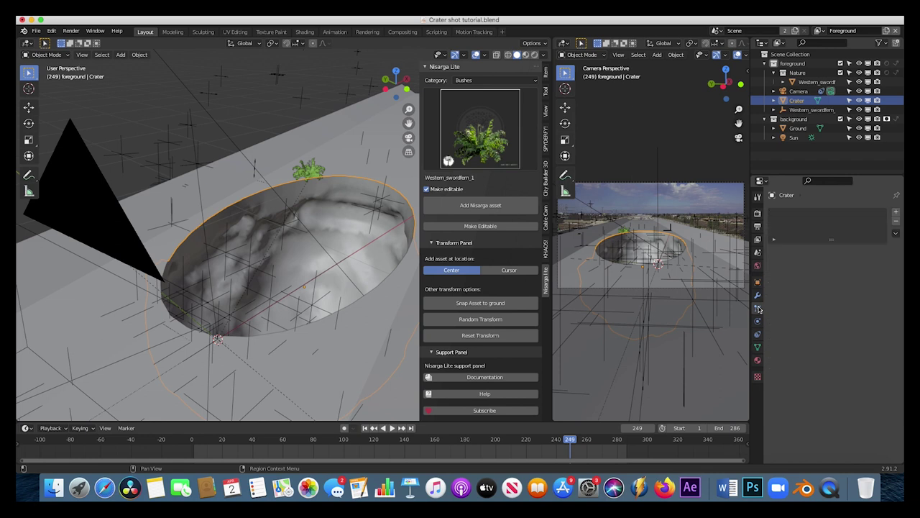
{"action": "left_click", "coordinate": [896, 213]}
{"action": "left_click", "coordinate": [860, 264]}
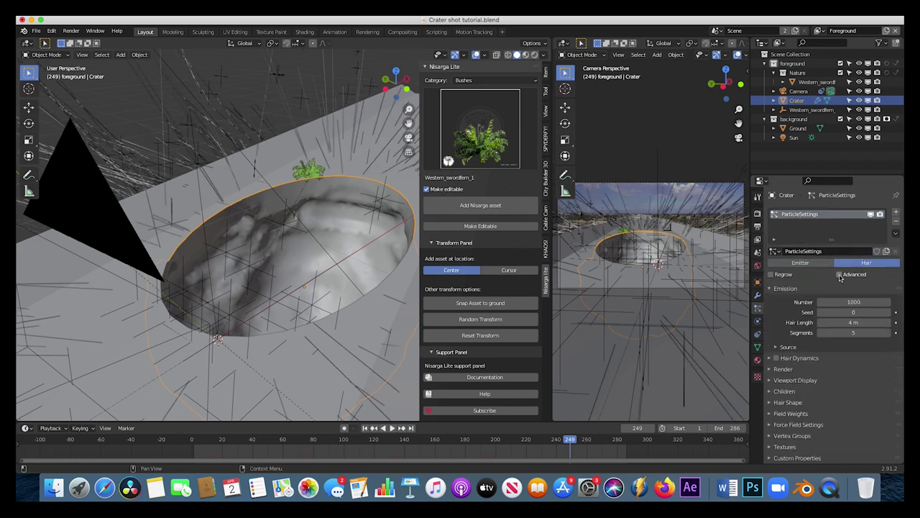
{"action": "left_click", "coordinate": [840, 275]}
Step: Render the crater's particles as a Collection, using Nature as the instance collection
{"action": "left_click", "coordinate": [783, 402]}
{"action": "scroll", "coordinate": [812, 345], "scroll_direction": "down", "scroll_amount": 4}
{"action": "left_click", "coordinate": [830, 317]}
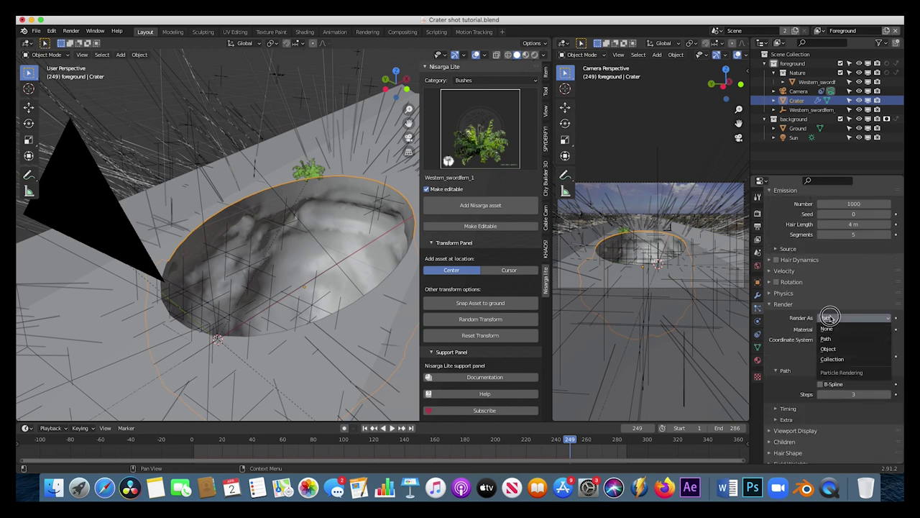
{"action": "left_click", "coordinate": [824, 361]}
{"action": "left_click", "coordinate": [831, 388]}
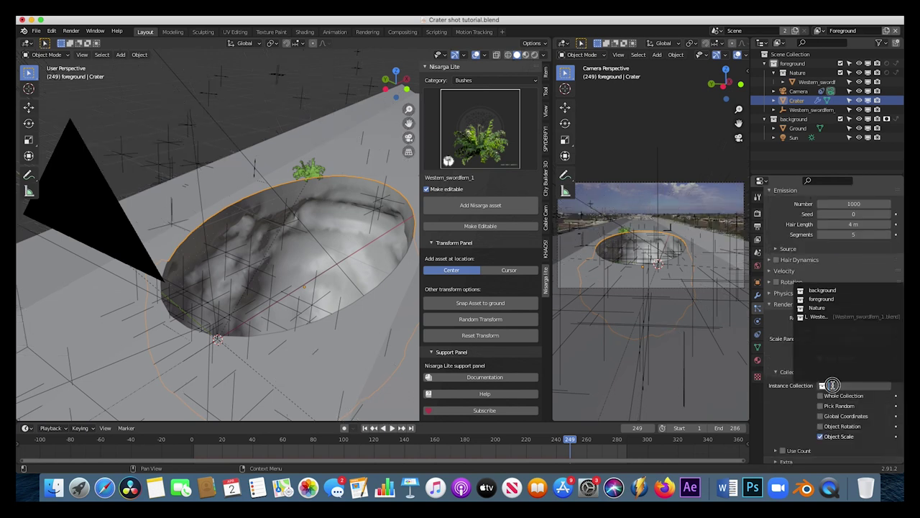
{"action": "left_click", "coordinate": [818, 313]}
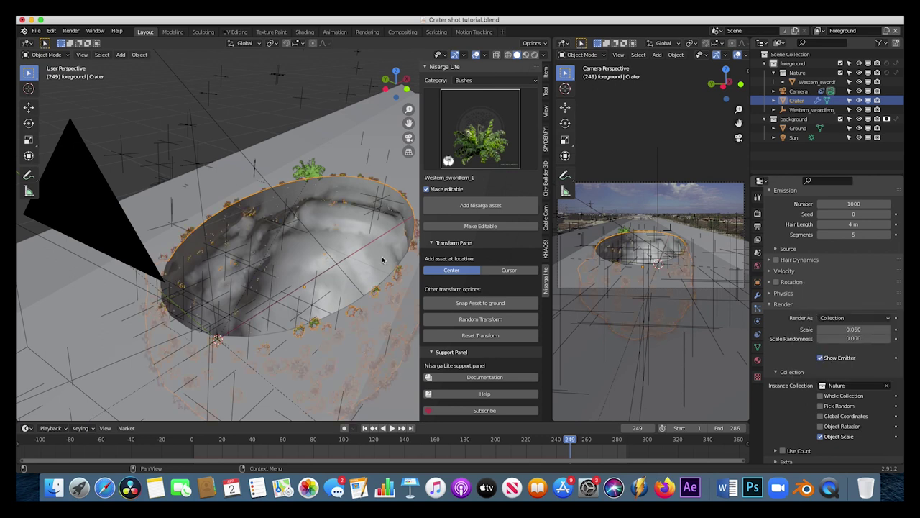
Step: Limit the crater particles' viewport display amount to 5%
{"action": "middle_click_drag", "start_coordinate": [379, 258], "coordinate": [370, 243]}
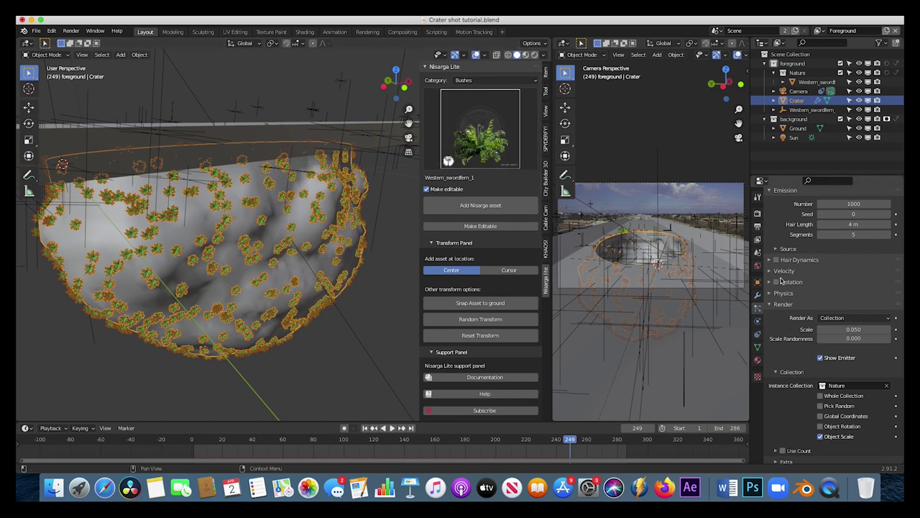
{"action": "scroll", "coordinate": [768, 369], "scroll_direction": "up", "scroll_amount": 5}
{"action": "left_click", "coordinate": [769, 368]}
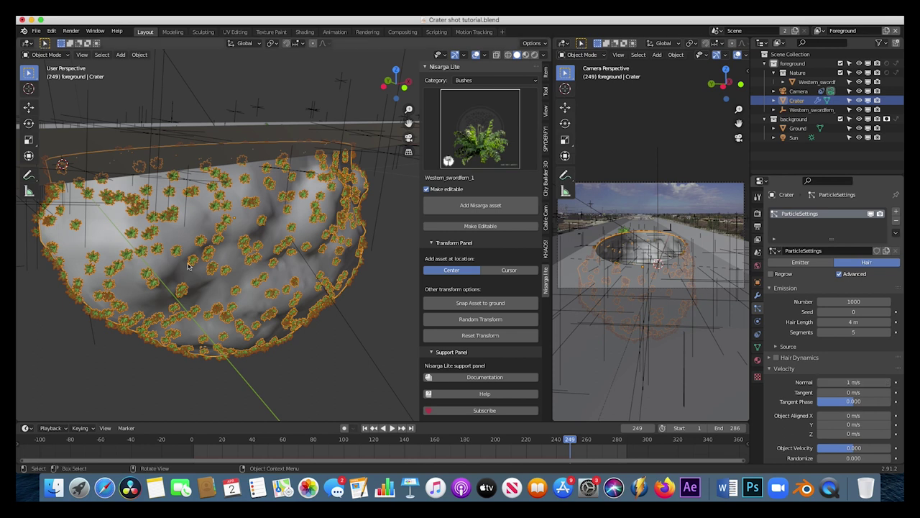
{"action": "scroll", "coordinate": [779, 382], "scroll_direction": "down", "scroll_amount": 15}
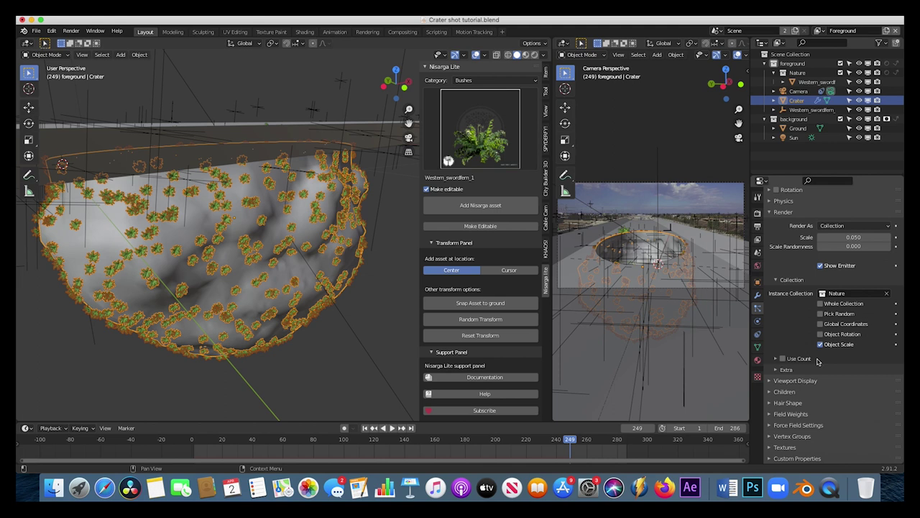
{"action": "left_click", "coordinate": [769, 381]}
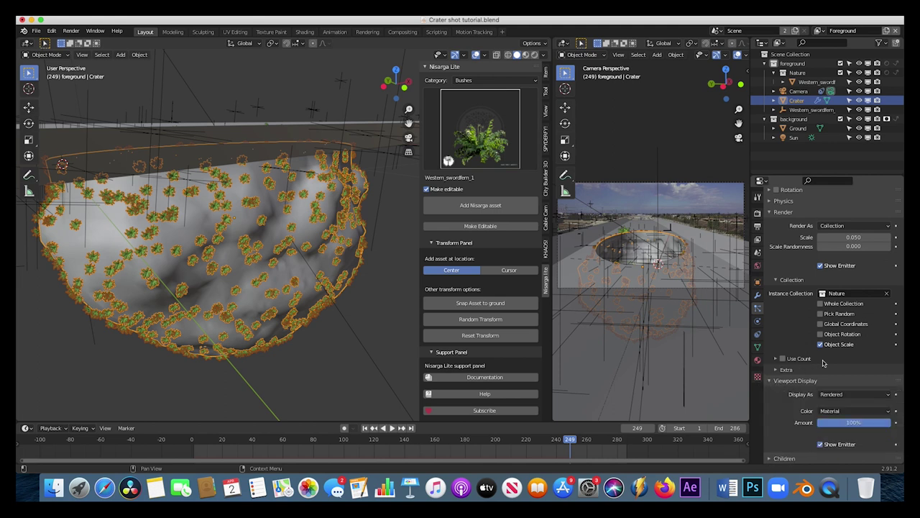
{"action": "double_click", "coordinate": [846, 422]}
{"action": "type", "text": "5"}
{"action": "key", "text": "Return"}
Step: Hide the add-on sidebar, turn all of the crater mesh's normals inward in Edit Mode, and return to Object Mode
{"action": "middle_click_drag", "start_coordinate": [410, 283], "coordinate": [420, 180]}
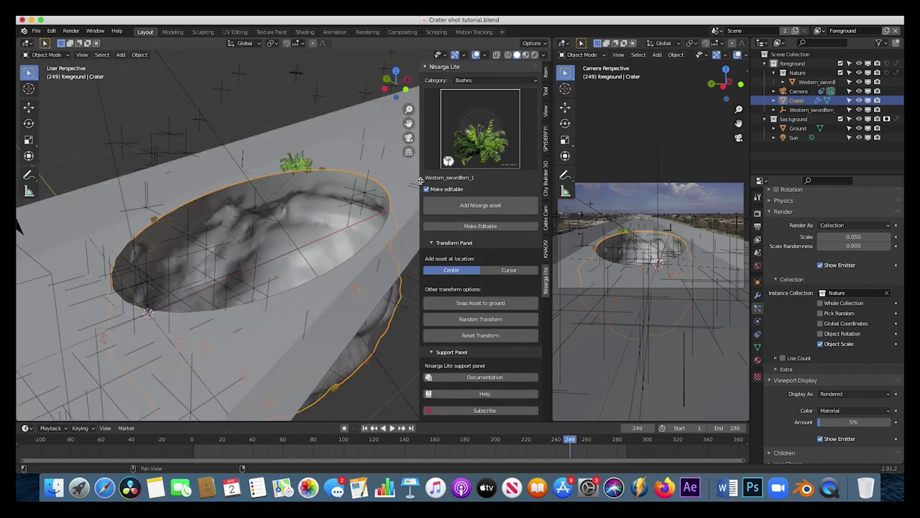
{"action": "left_click_drag", "start_coordinate": [420, 180], "coordinate": [584, 181]}
{"action": "middle_click_drag", "start_coordinate": [410, 172], "coordinate": [398, 164]}
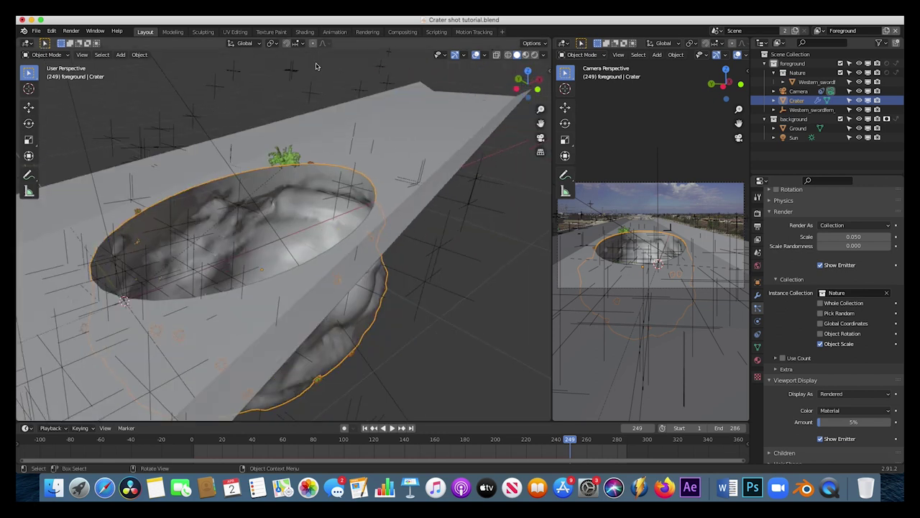
{"action": "left_click", "coordinate": [47, 55]}
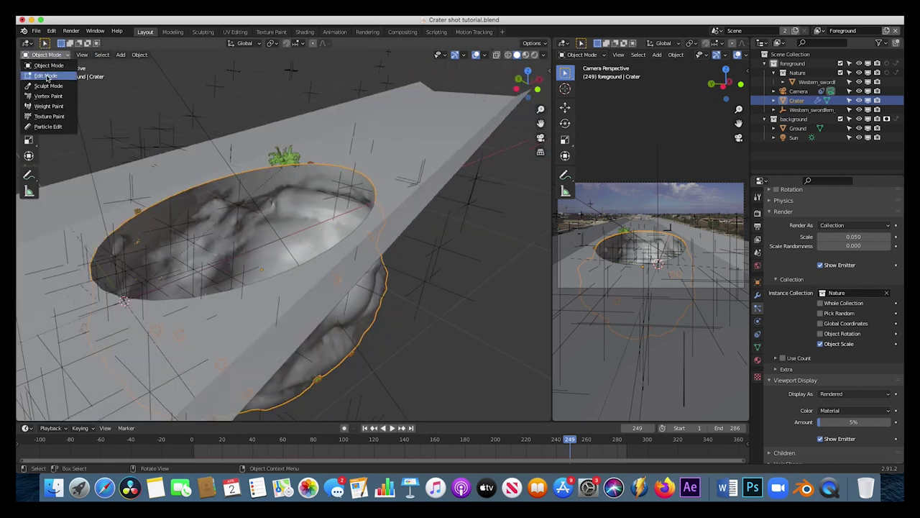
{"action": "left_click", "coordinate": [46, 76]}
{"action": "left_click", "coordinate": [226, 55]}
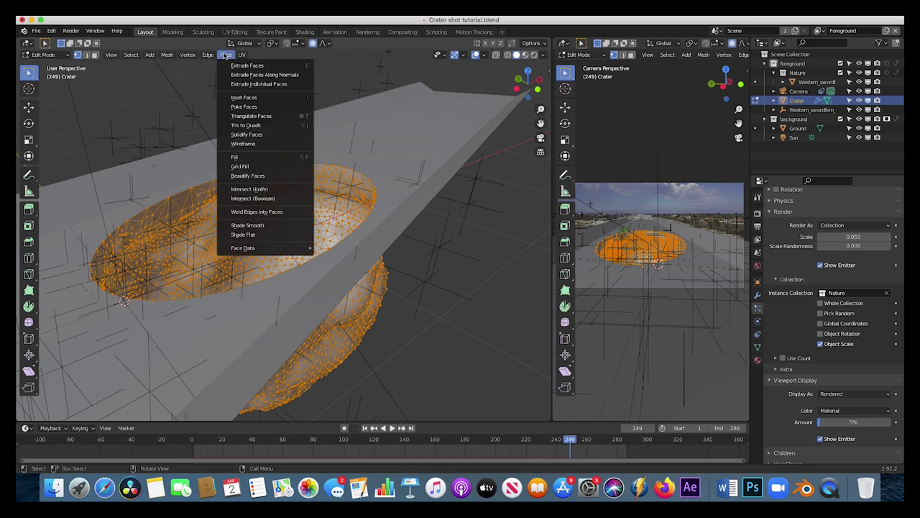
{"action": "mouse_move", "coordinate": [208, 55]}
{"action": "mouse_move", "coordinate": [167, 55]}
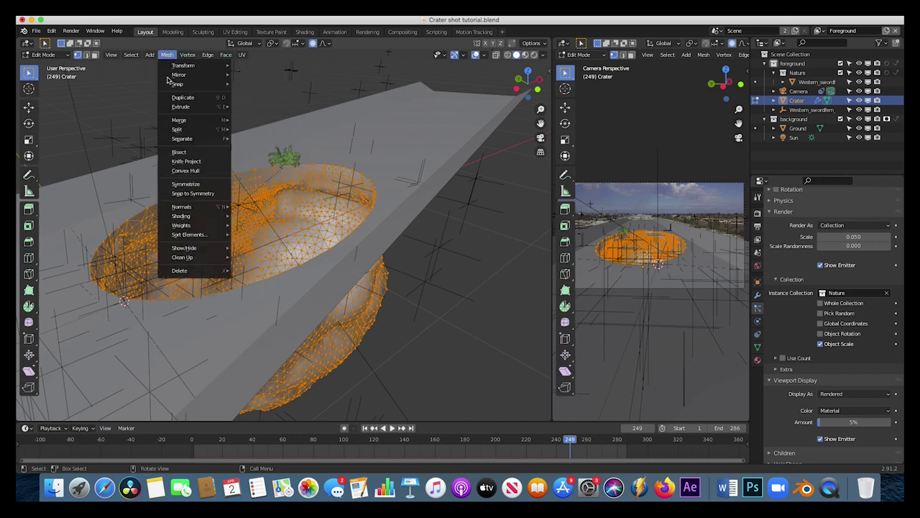
{"action": "mouse_move", "coordinate": [185, 206]}
{"action": "left_click", "coordinate": [264, 215]}
{"action": "left_click", "coordinate": [45, 55]}
{"action": "left_click", "coordinate": [54, 65]}
Step: Set the crater particles' viewport display amount to 20% and view the ferns inside the crater
{"action": "middle_click_drag", "start_coordinate": [282, 230], "coordinate": [373, 197]}
{"action": "scroll", "coordinate": [282, 230], "scroll_direction": "up", "scroll_amount": 3}
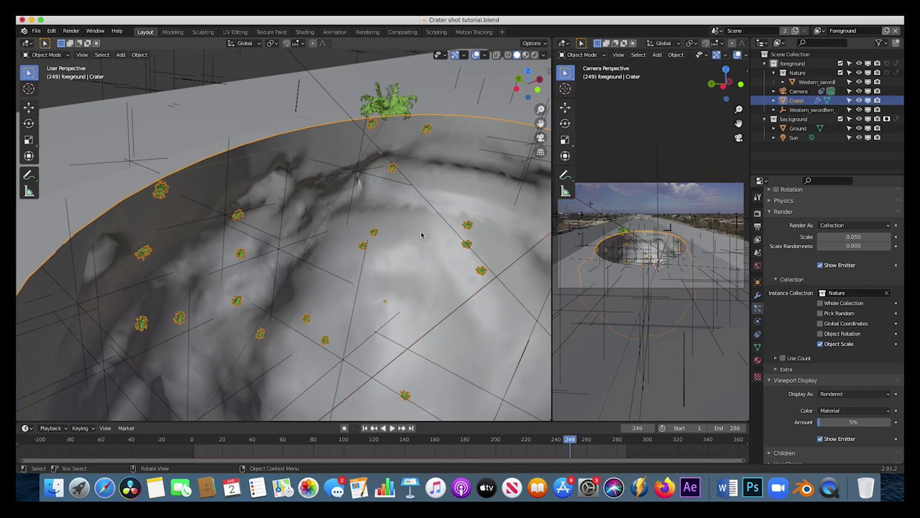
{"action": "scroll", "coordinate": [413, 220], "scroll_direction": "down", "scroll_amount": 8}
{"action": "middle_click_drag", "start_coordinate": [327, 235], "coordinate": [363, 280]}
{"action": "double_click", "coordinate": [853, 422]}
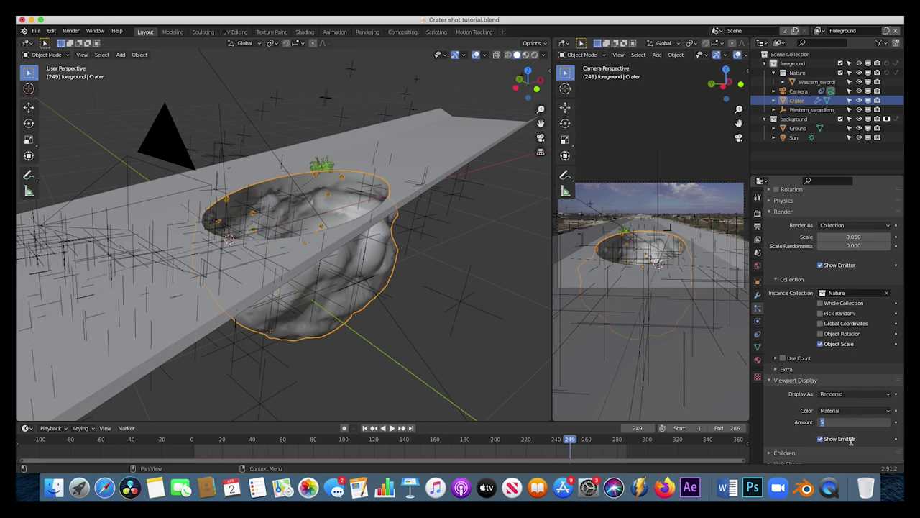
{"action": "type", "text": "20"}
{"action": "key", "text": "Return"}
{"action": "middle_click_drag", "start_coordinate": [273, 237], "coordinate": [284, 224]}
{"action": "scroll", "coordinate": [284, 225], "scroll_direction": "up", "scroll_amount": 5}
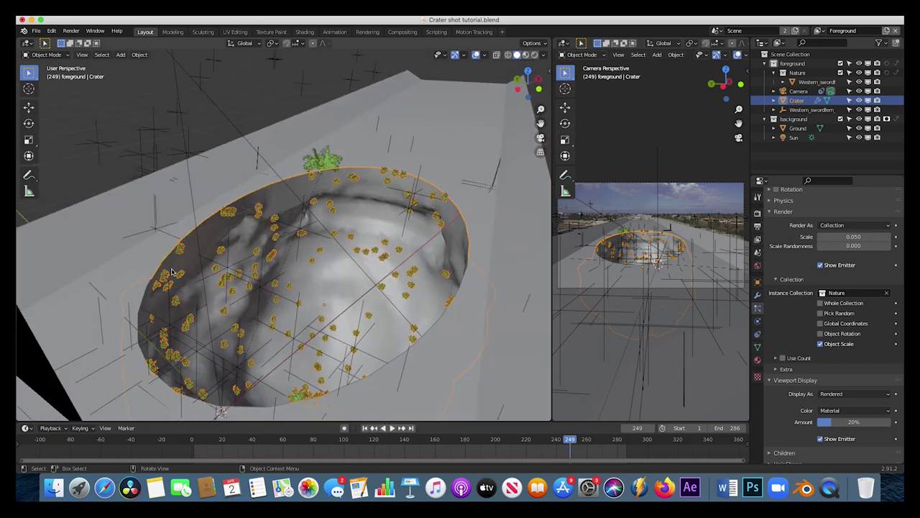
Step: Set the crater particles' Scale Randomness to 0.7 and their Scale to 0.15
{"action": "scroll", "coordinate": [861, 308], "scroll_direction": "up", "scroll_amount": 3}
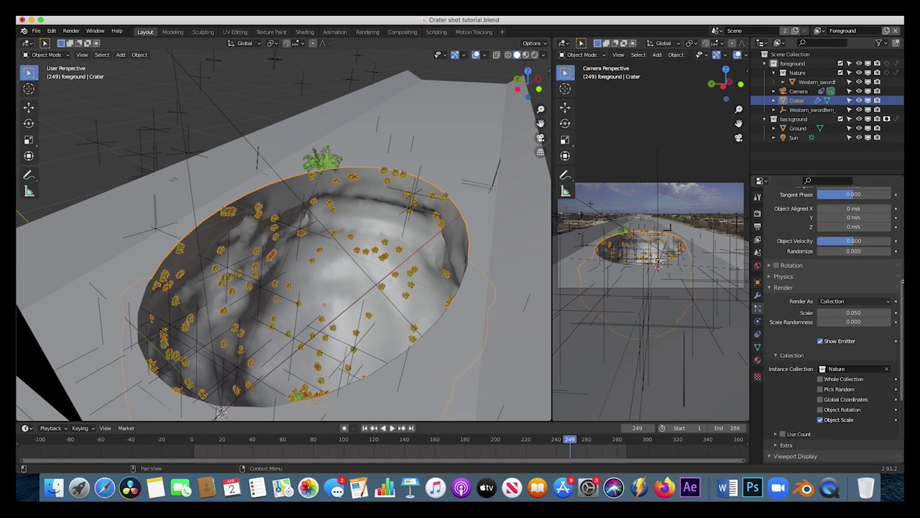
{"action": "left_click", "coordinate": [848, 324]}
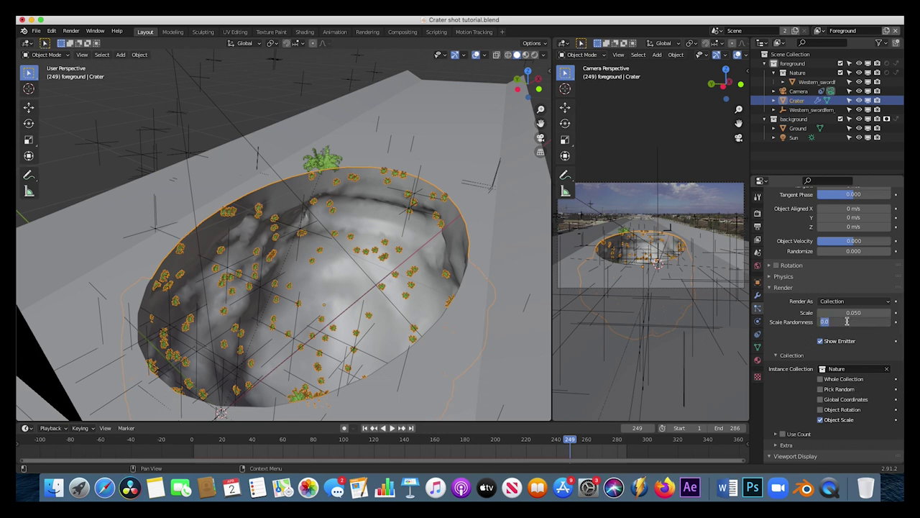
{"action": "type", "text": ".7"}
{"action": "key", "text": "Return"}
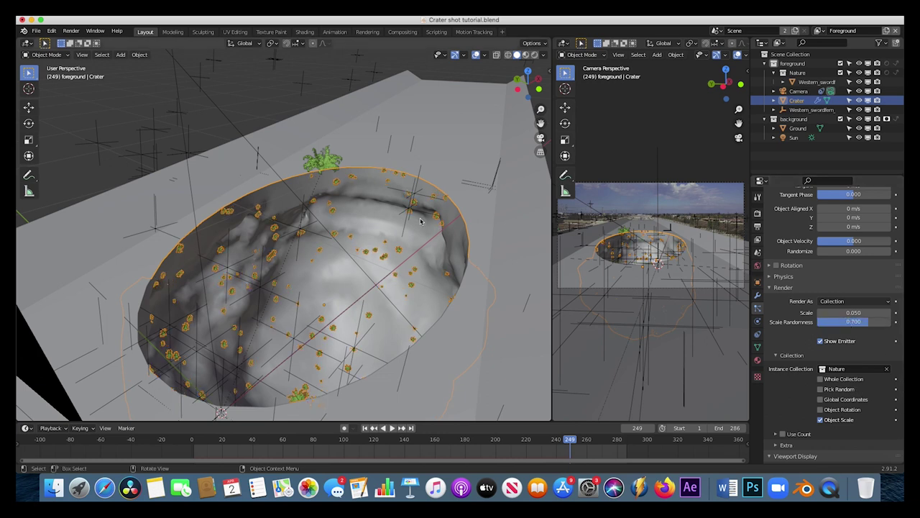
{"action": "left_click", "coordinate": [844, 312]}
{"action": "type", "text": "0.15"}
{"action": "key", "text": "Return"}
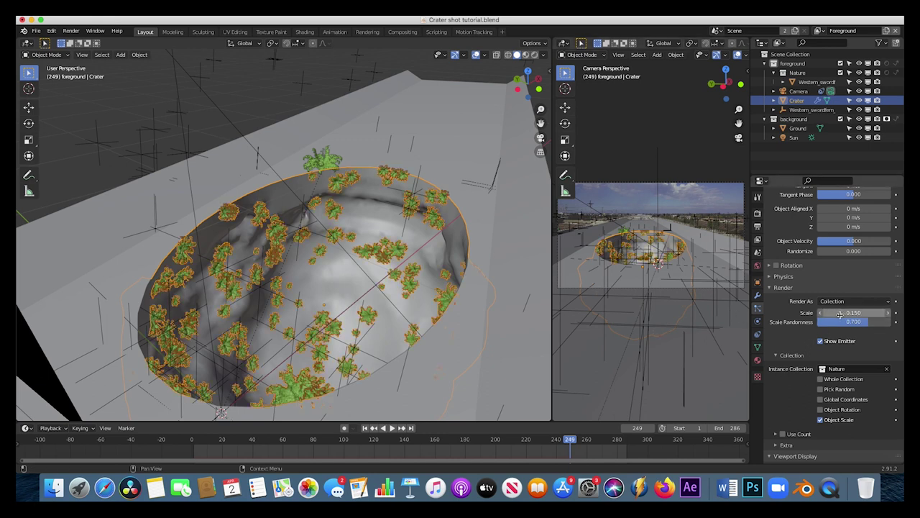
Step: Enable Rotation for the crater's particles and increase Randomize Phase so the ferns turn in different directions
{"action": "scroll", "coordinate": [773, 329], "scroll_direction": "up", "scroll_amount": 2}
{"action": "left_click", "coordinate": [769, 294]}
{"action": "left_click", "coordinate": [776, 293]}
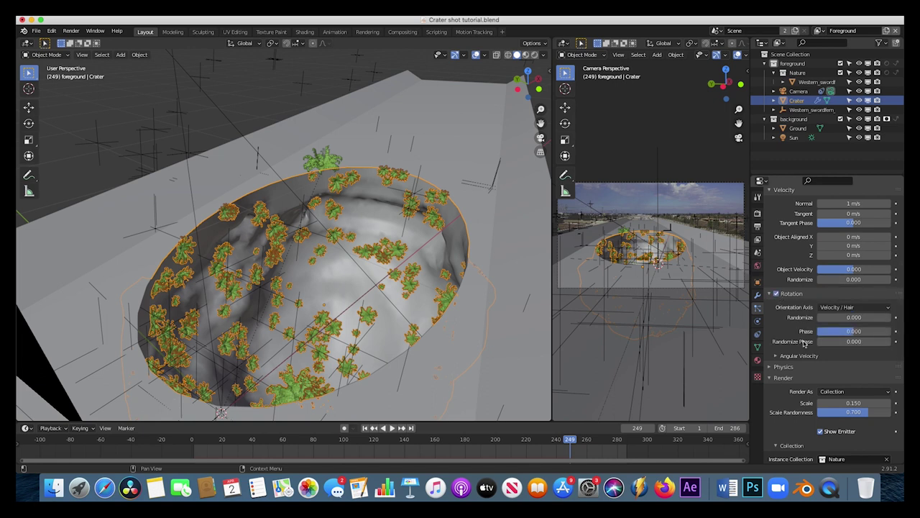
{"action": "left_click_drag", "start_coordinate": [836, 342], "coordinate": [902, 342]}
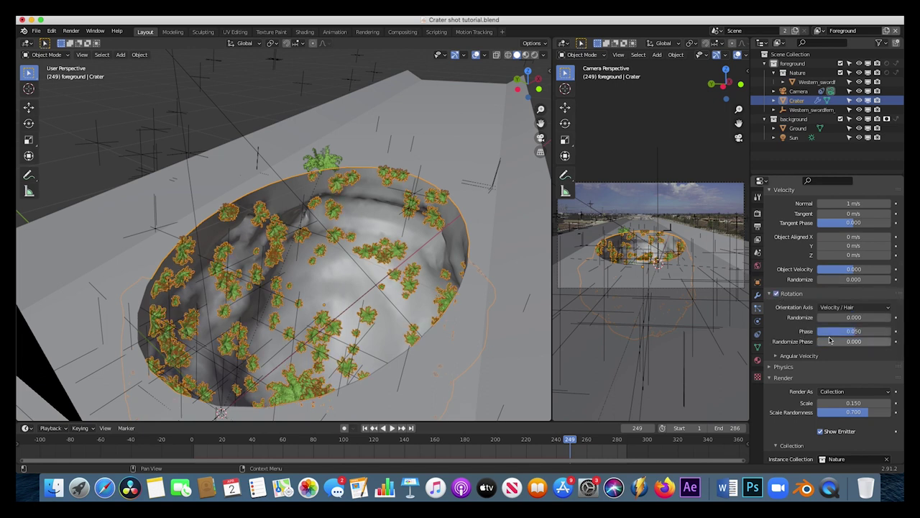
{"action": "left_click_drag", "start_coordinate": [831, 341], "coordinate": [886, 341]}
{"action": "scroll", "coordinate": [304, 235], "scroll_direction": "right", "scroll_amount": 5}
{"action": "scroll", "coordinate": [304, 234], "scroll_direction": "left", "scroll_amount": 5}
Step: Add the Red_Mangrove_1 tree from the Trees category of the Nisarga Lite add-on to the scene
{"action": "scroll", "coordinate": [304, 234], "scroll_direction": "down", "scroll_amount": 4}
{"action": "middle_click_drag", "start_coordinate": [304, 236], "coordinate": [363, 239]}
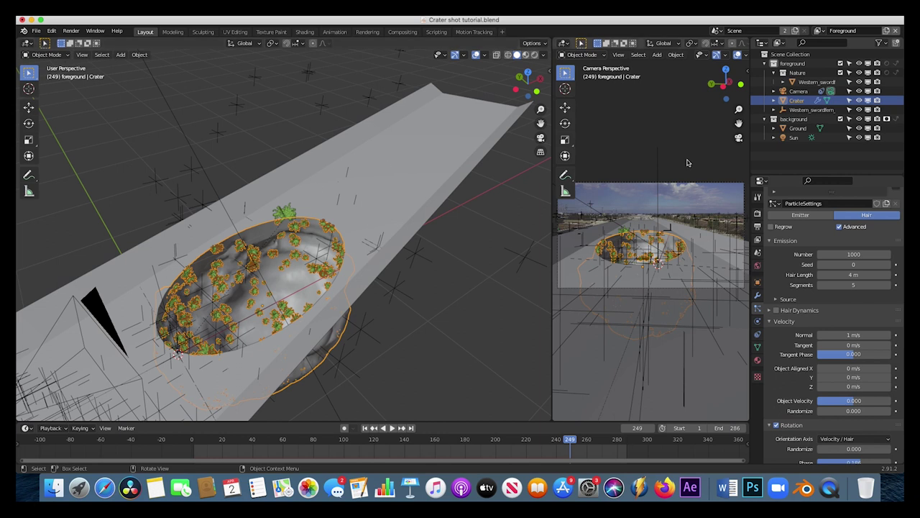
{"action": "key", "text": "n"}
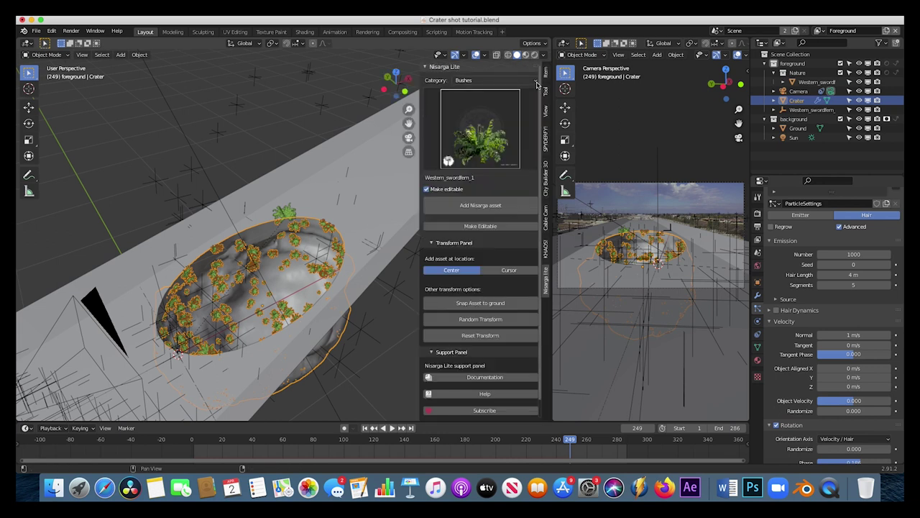
{"action": "left_click", "coordinate": [472, 81]}
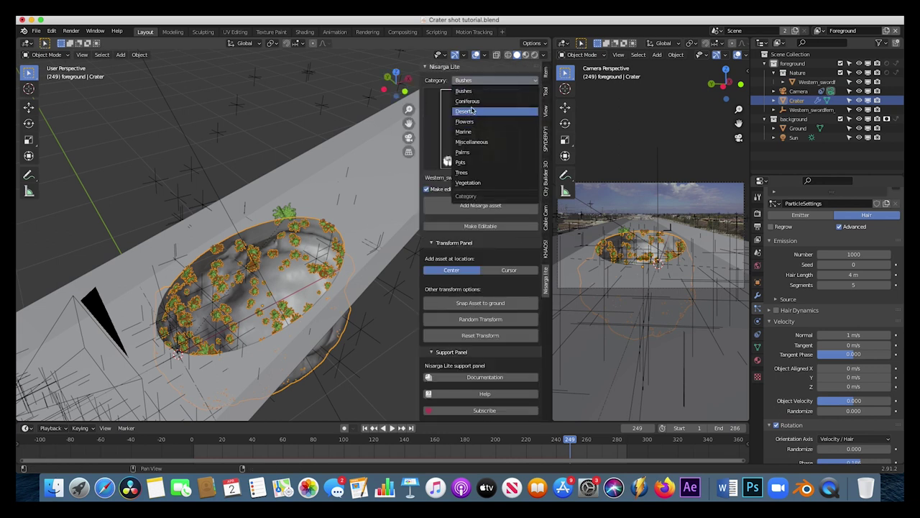
{"action": "left_click", "coordinate": [464, 172]}
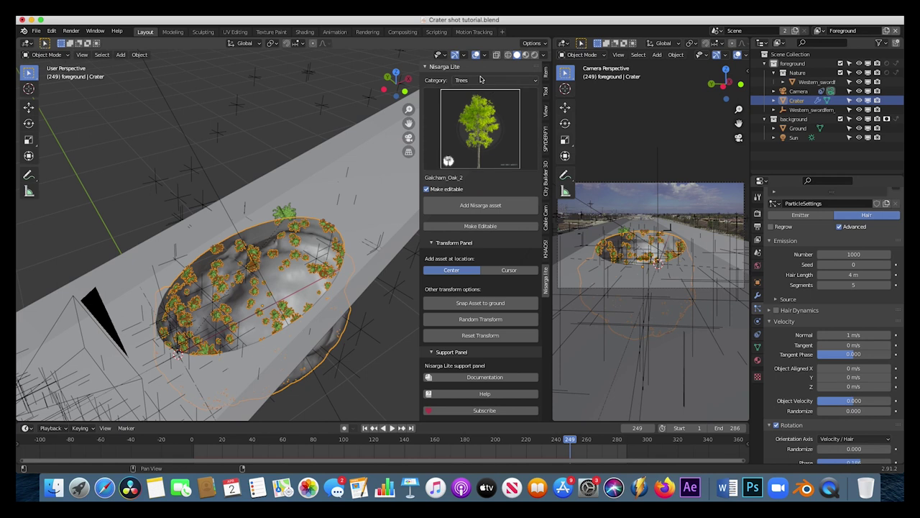
{"action": "left_click", "coordinate": [464, 162]}
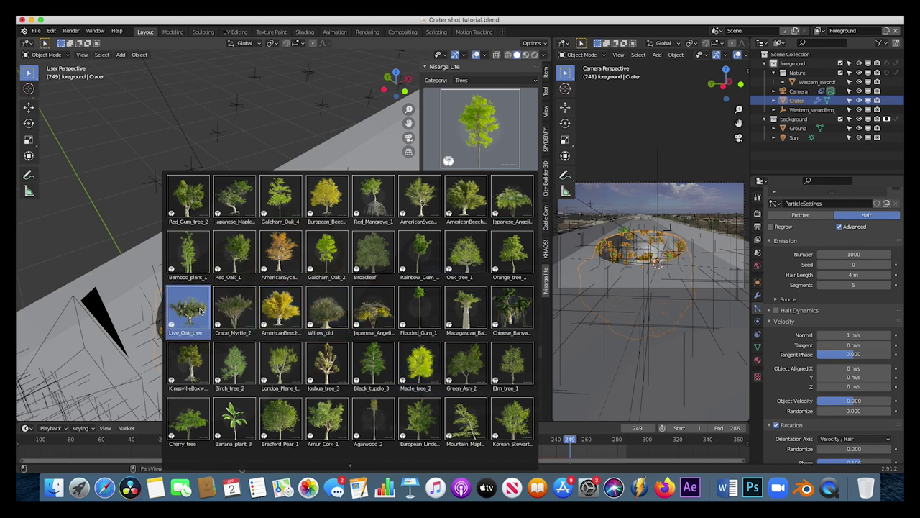
{"action": "left_click", "coordinate": [373, 201]}
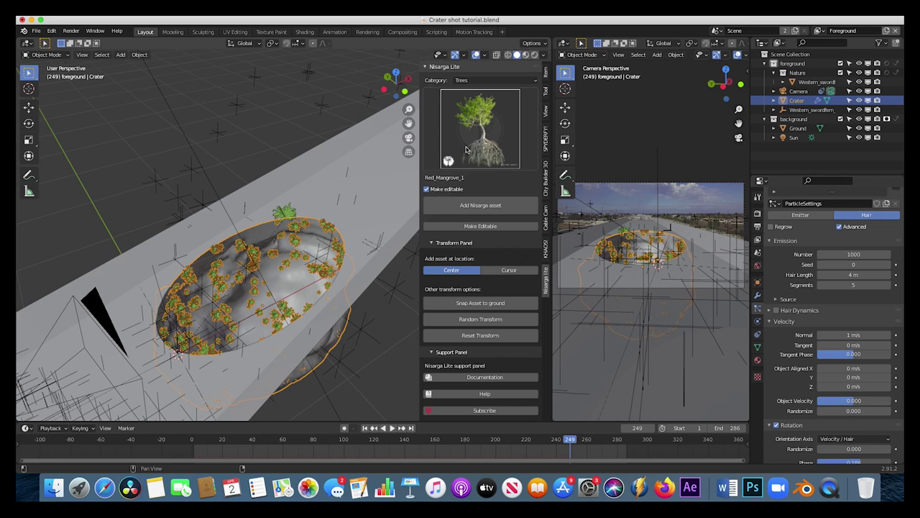
{"action": "left_click", "coordinate": [478, 207]}
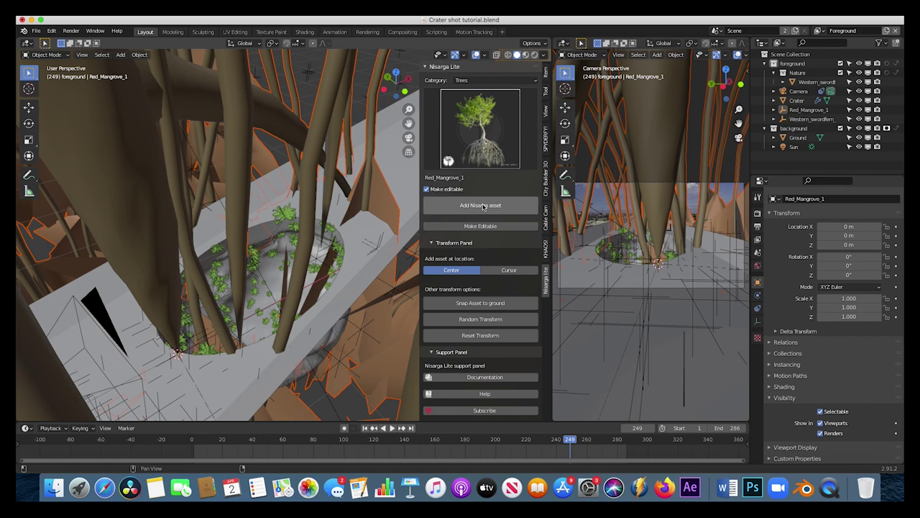
Step: Scale the mangrove tree down in successive passes by factors of about 0.25, 0.2 and 0.42 to suit the crater
{"action": "key", "text": "s"}
{"action": "left_click", "coordinate": [271, 249]}
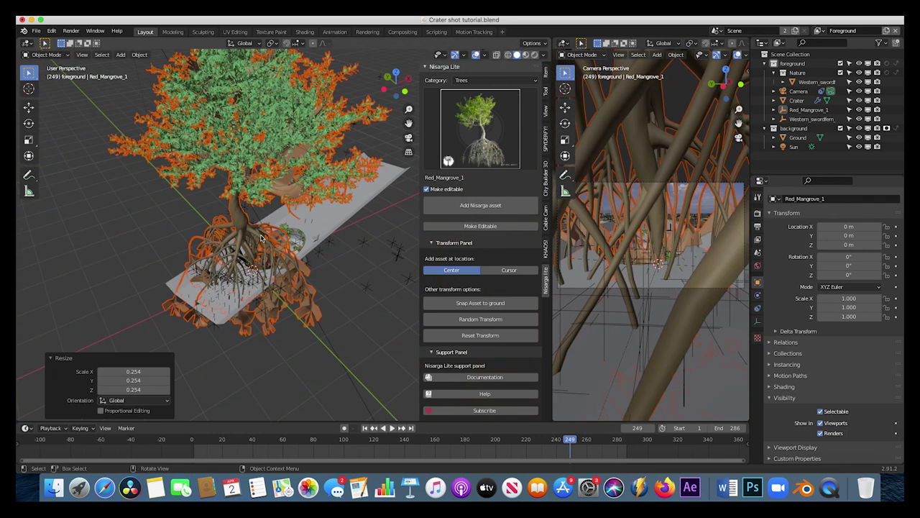
{"action": "scroll", "coordinate": [271, 250], "scroll_direction": "down", "scroll_amount": 5}
{"action": "scroll", "coordinate": [271, 249], "scroll_direction": "up", "scroll_amount": 5}
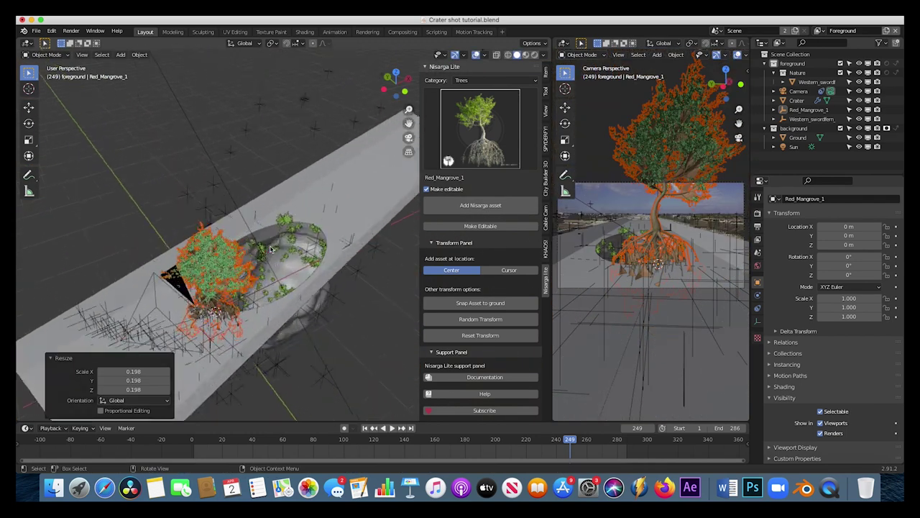
{"action": "key", "text": "s"}
{"action": "left_click", "coordinate": [383, 178]}
Step: Move the mangrove tree into the Nature collection inside foreground
{"action": "key", "text": "m"}
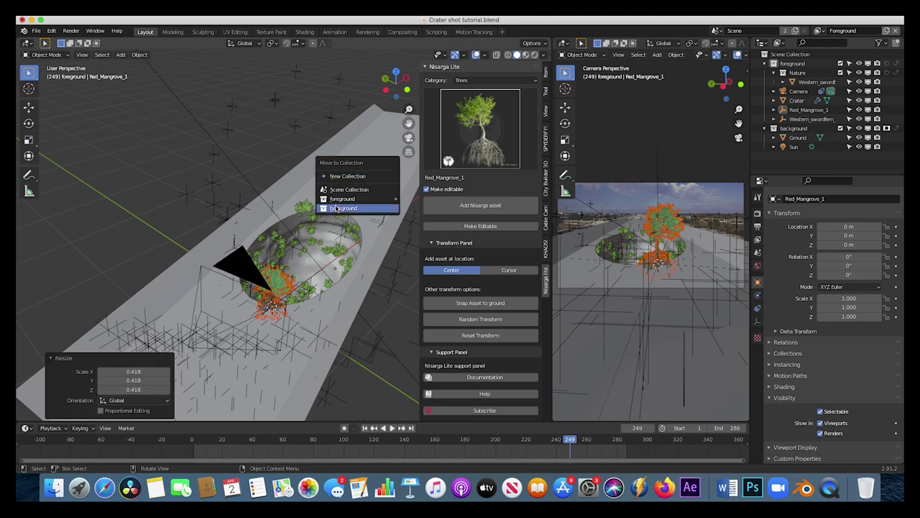
{"action": "mouse_move", "coordinate": [360, 198]}
{"action": "left_click", "coordinate": [421, 223]}
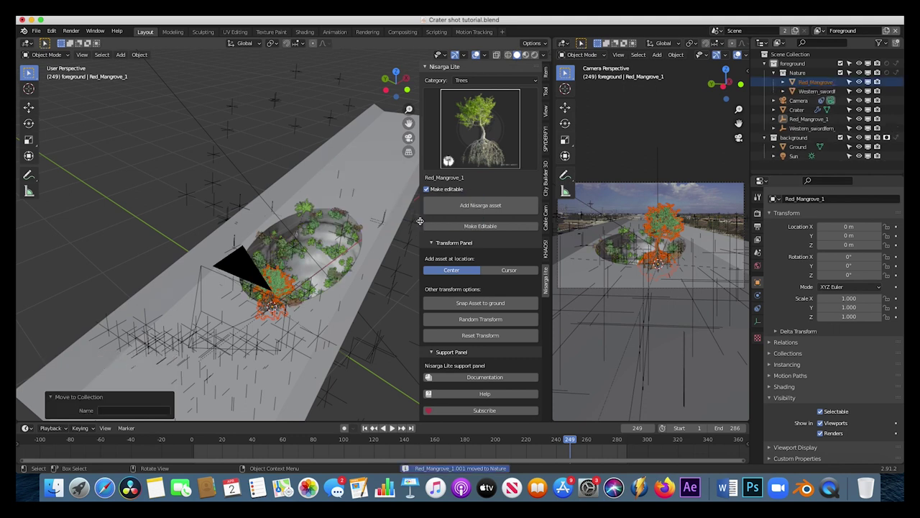
Step: Raise the mangrove tree about 0.31 m above the crater and shift it about 0.69 m along the X axis
{"action": "middle_click_drag", "start_coordinate": [317, 259], "coordinate": [303, 270]}
{"action": "scroll", "coordinate": [303, 270], "scroll_direction": "up", "scroll_amount": 5}
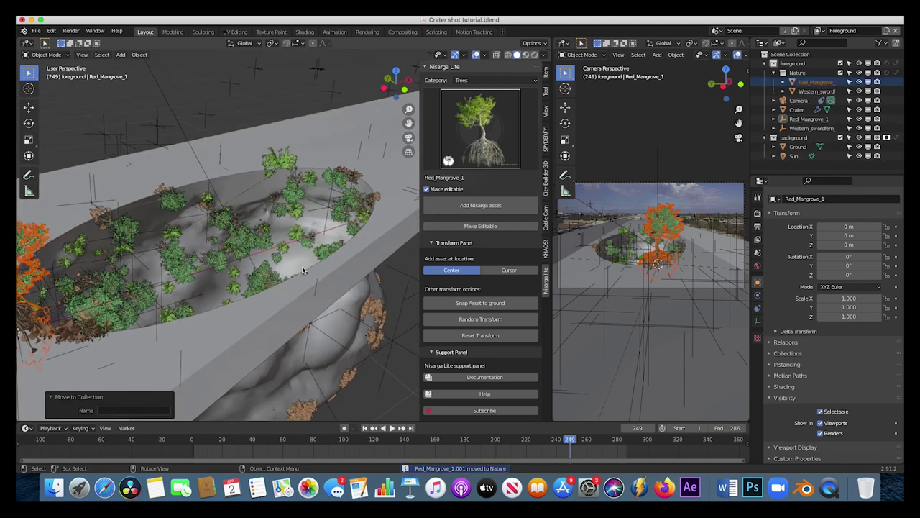
{"action": "middle_click_drag", "start_coordinate": [303, 215], "coordinate": [366, 252]}
{"action": "key", "text": "g"}
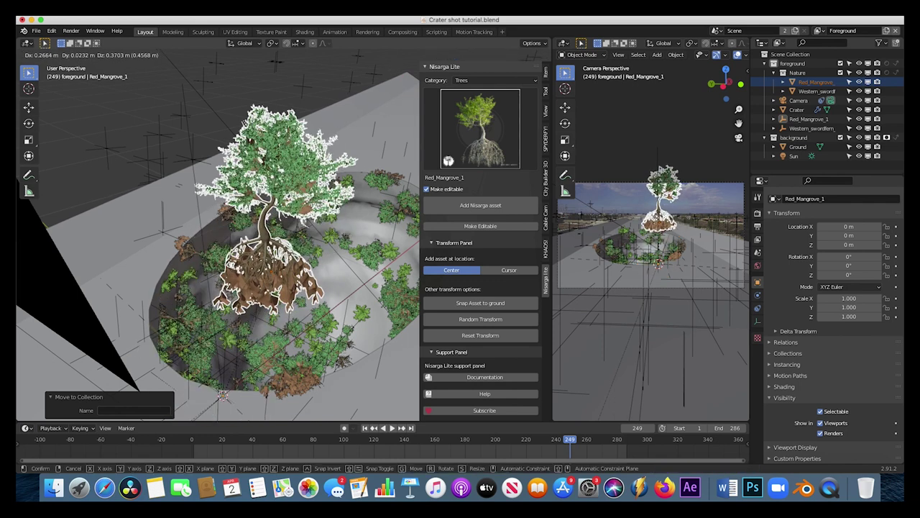
{"action": "left_click", "coordinate": [368, 149]}
{"action": "key", "text": "g"}
{"action": "key", "text": "x"}
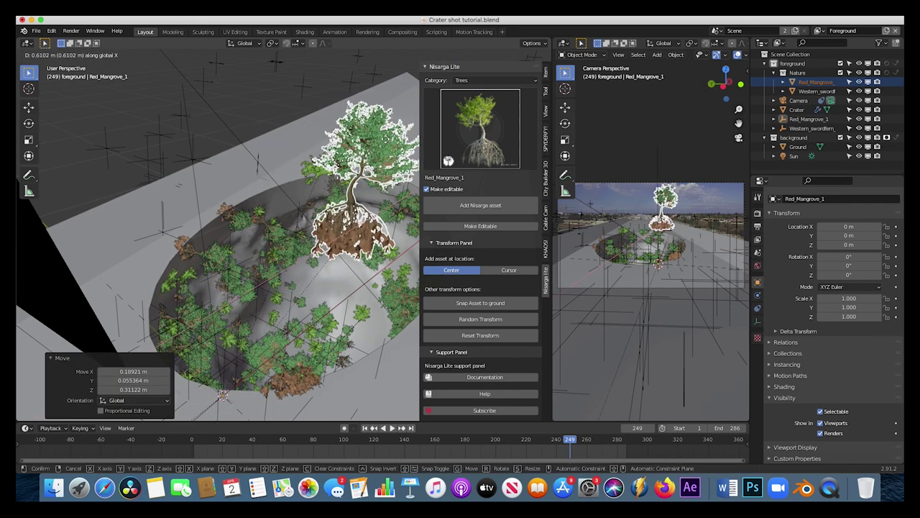
{"action": "left_click", "coordinate": [393, 129]}
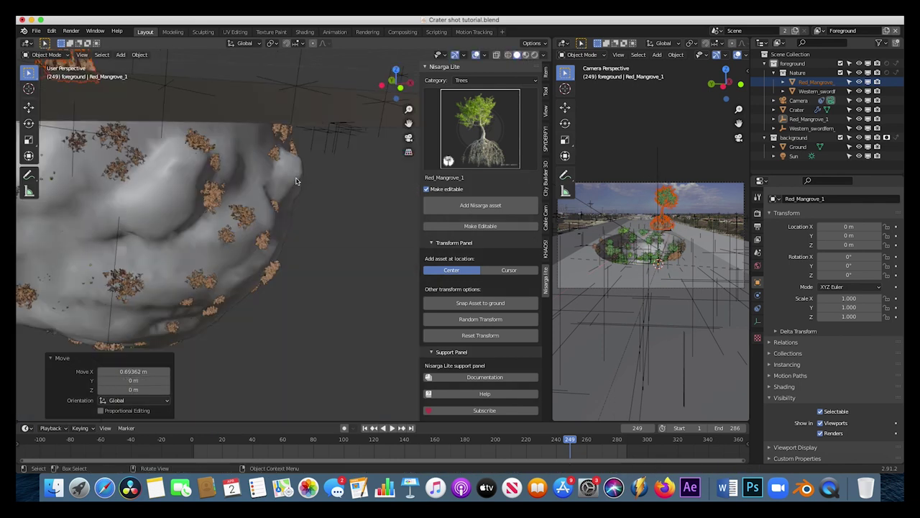
Step: Move the mangrove tree along the Y axis and lower it onto the crater's rim, then deselect it
{"action": "middle_click_drag", "start_coordinate": [295, 181], "coordinate": [295, 188]}
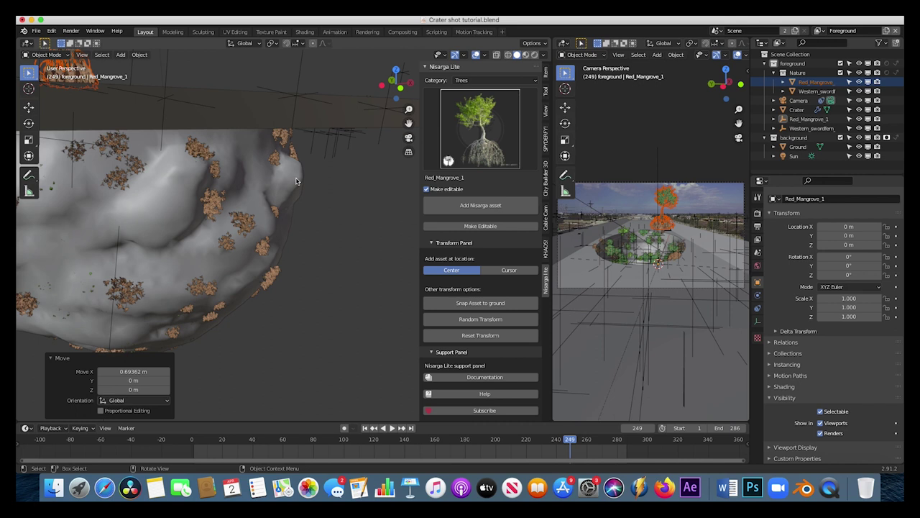
{"action": "scroll", "coordinate": [295, 188], "scroll_direction": "down", "scroll_amount": 5}
{"action": "key", "text": "g"}
{"action": "key", "text": "y"}
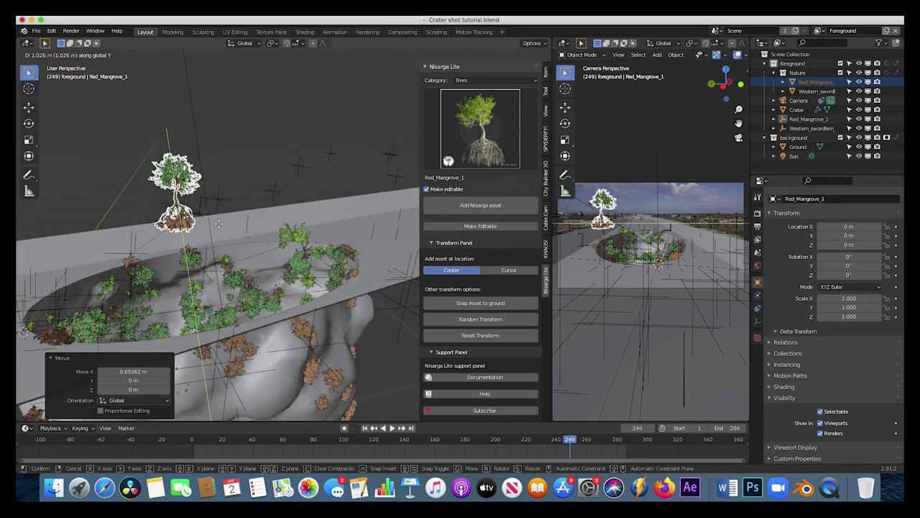
{"action": "left_click", "coordinate": [227, 234]}
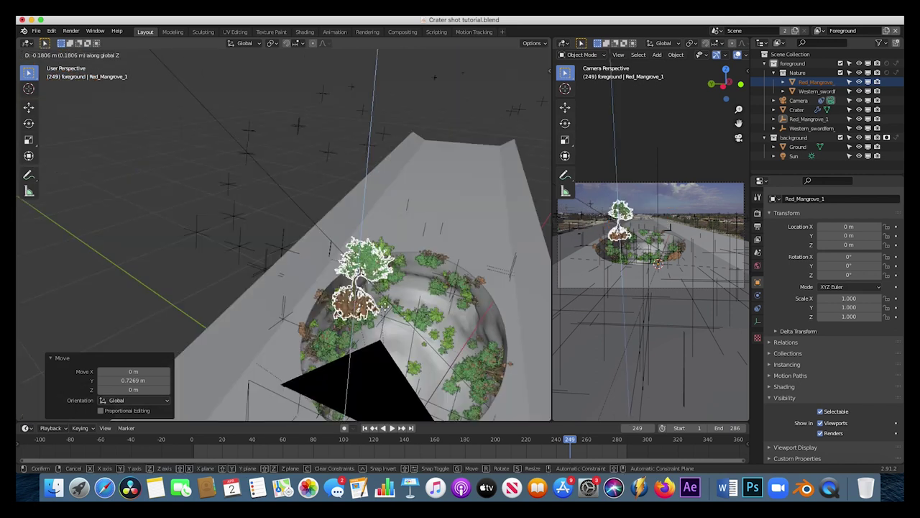
{"action": "left_click", "coordinate": [384, 307]}
{"action": "left_click", "coordinate": [271, 137]}
{"action": "middle_click_drag", "start_coordinate": [361, 192], "coordinate": [269, 246]}
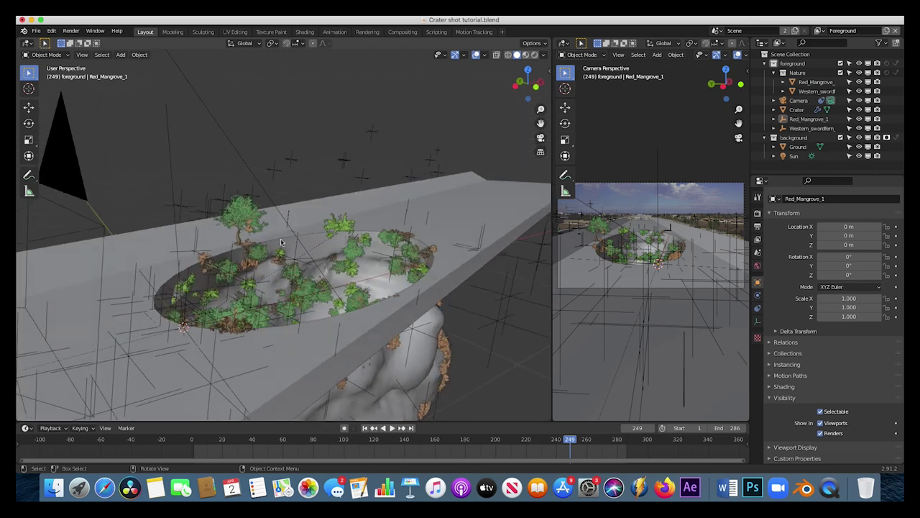
Step: Enlarge the camera view and render frame 249 to check the crater vegetation, then close the render result
{"action": "left_click", "coordinate": [241, 201]}
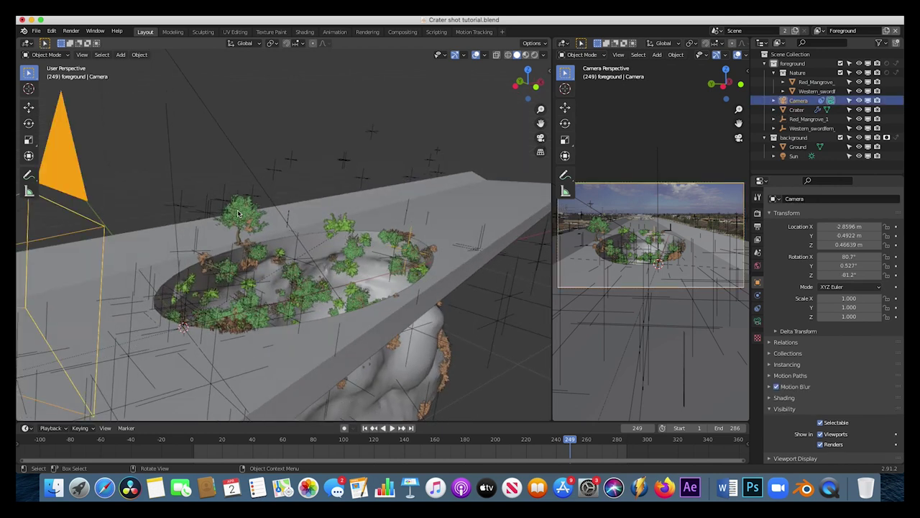
{"action": "left_click", "coordinate": [338, 220]}
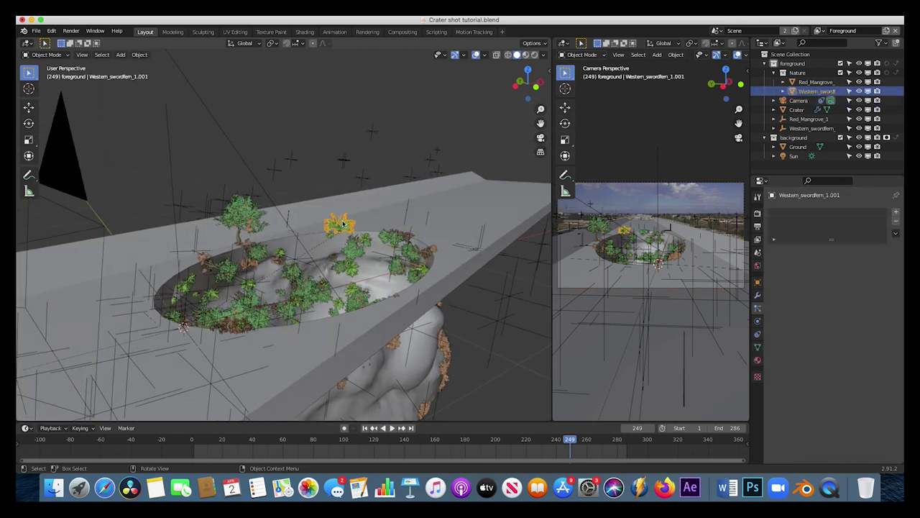
{"action": "left_click", "coordinate": [313, 150]}
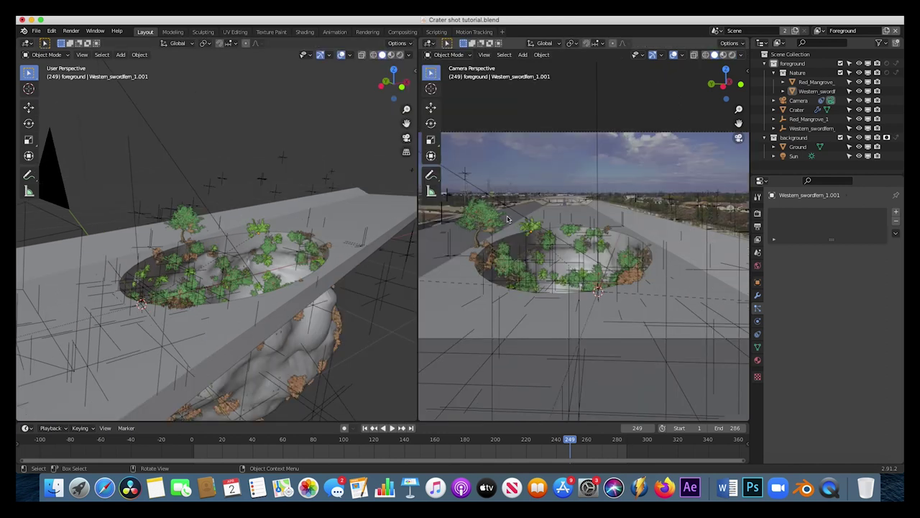
{"action": "left_click", "coordinate": [70, 31]}
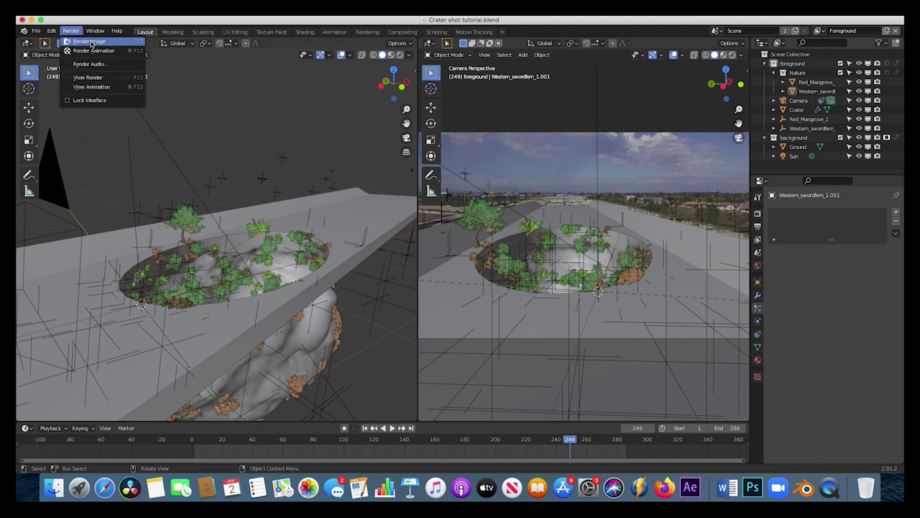
{"action": "left_click", "coordinate": [89, 42]}
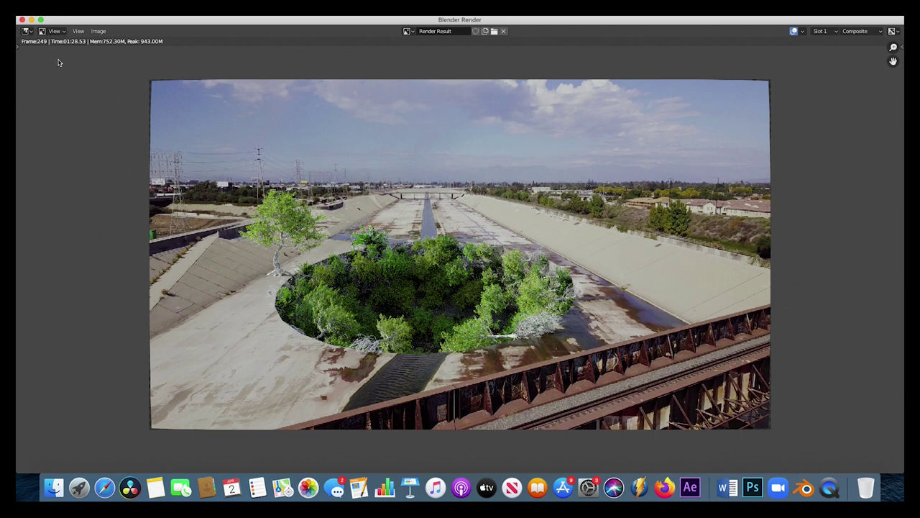
{"action": "left_click", "coordinate": [22, 20]}
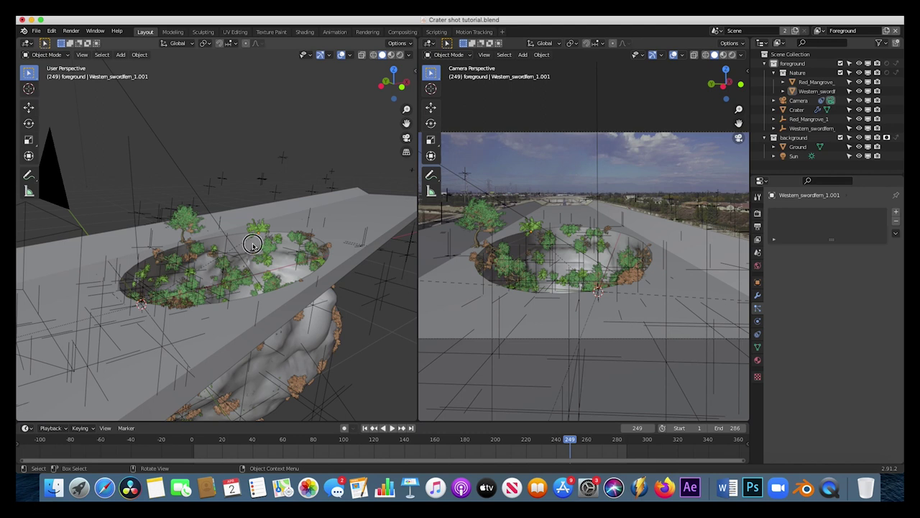
Step: Scale the mangrove tree on the crater's rim down by a factor of about 0.825
{"action": "left_click", "coordinate": [186, 226]}
{"action": "left_click", "coordinate": [184, 223]}
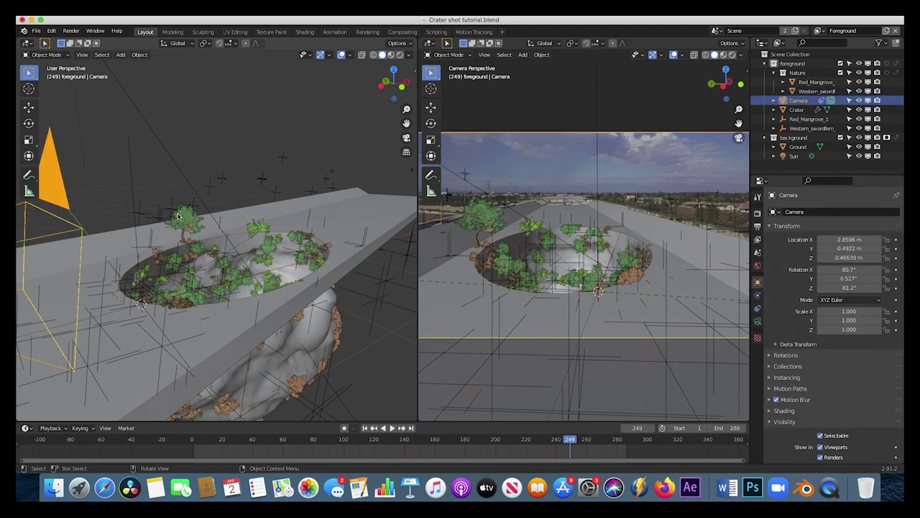
{"action": "key", "text": "s"}
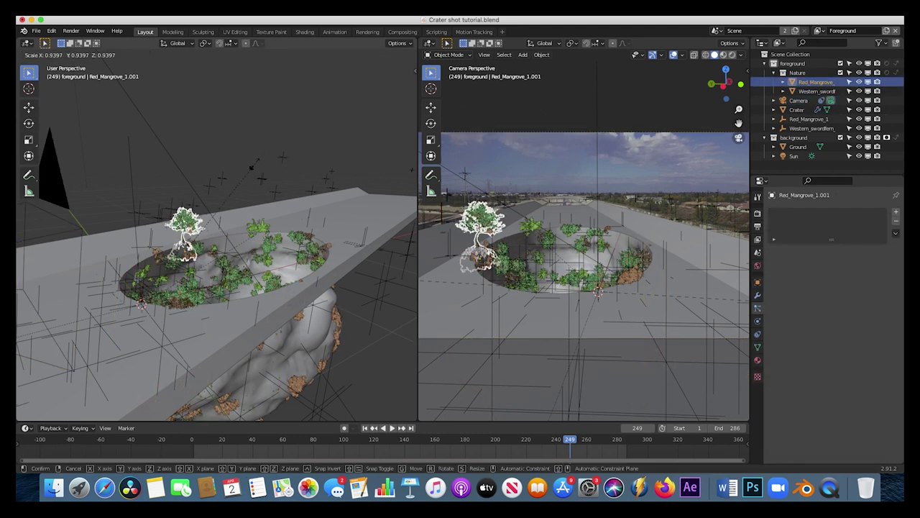
{"action": "left_click", "coordinate": [243, 175]}
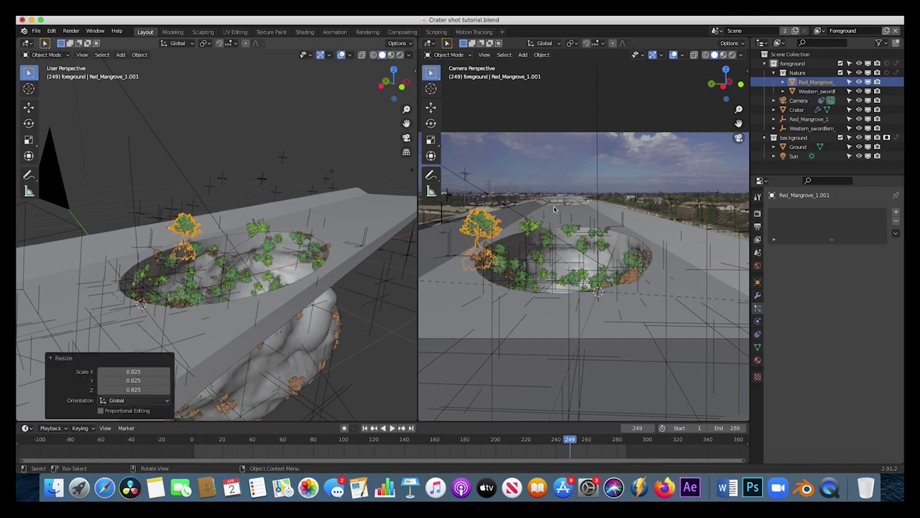
Step: Set the render Scale of the crater's particles to 0.13
{"action": "left_click", "coordinate": [618, 249]}
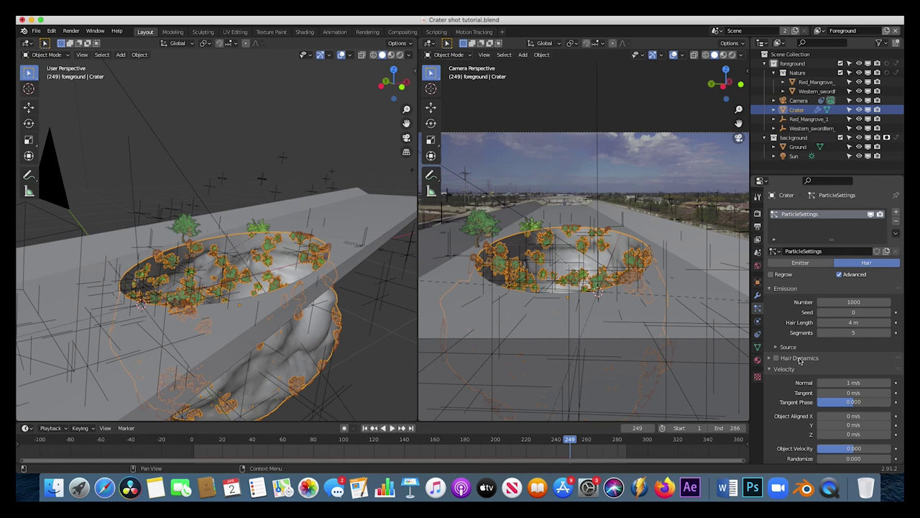
{"action": "scroll", "coordinate": [802, 361], "scroll_direction": "down", "scroll_amount": 8}
{"action": "left_click", "coordinate": [851, 368]}
{"action": "type", "text": "0.15"}
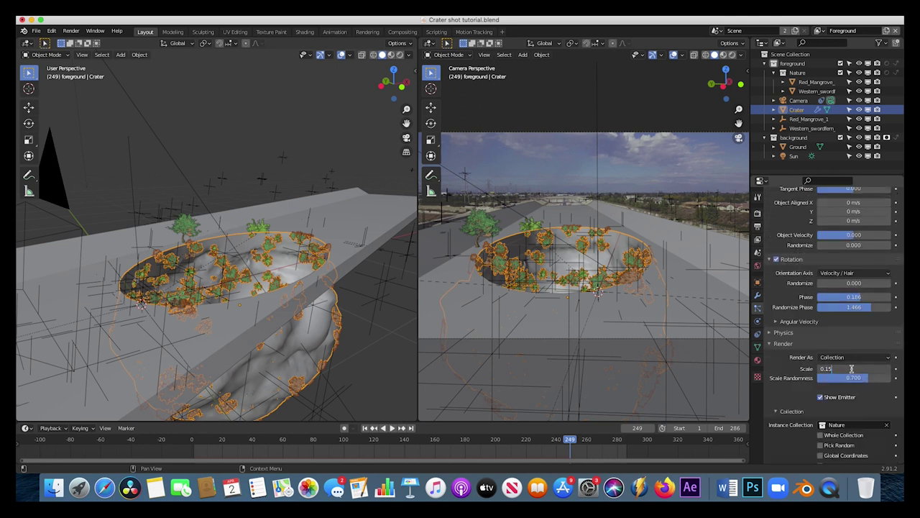
{"action": "type", "text": "3"}
{"action": "key", "text": "Return"}
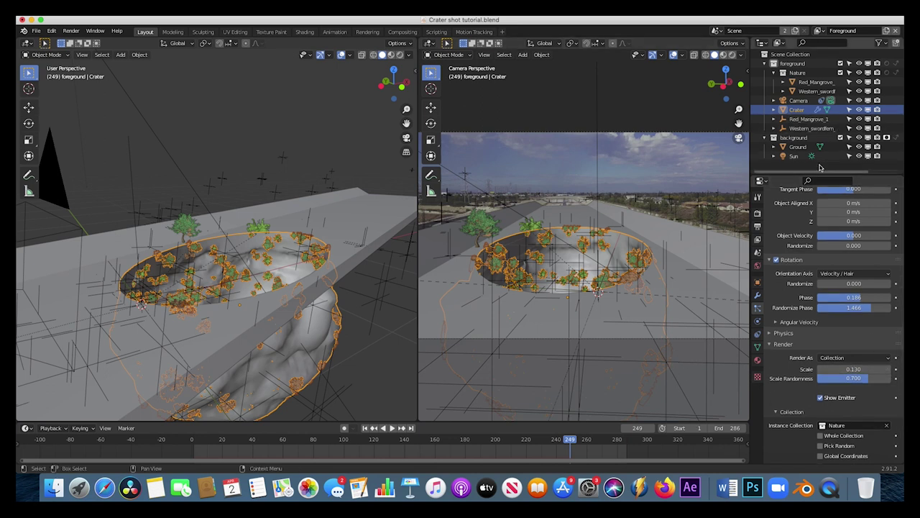
Step: Move the Sun light from the background collection to the foreground collection
{"action": "left_click", "coordinate": [794, 156]}
{"action": "key", "text": "m"}
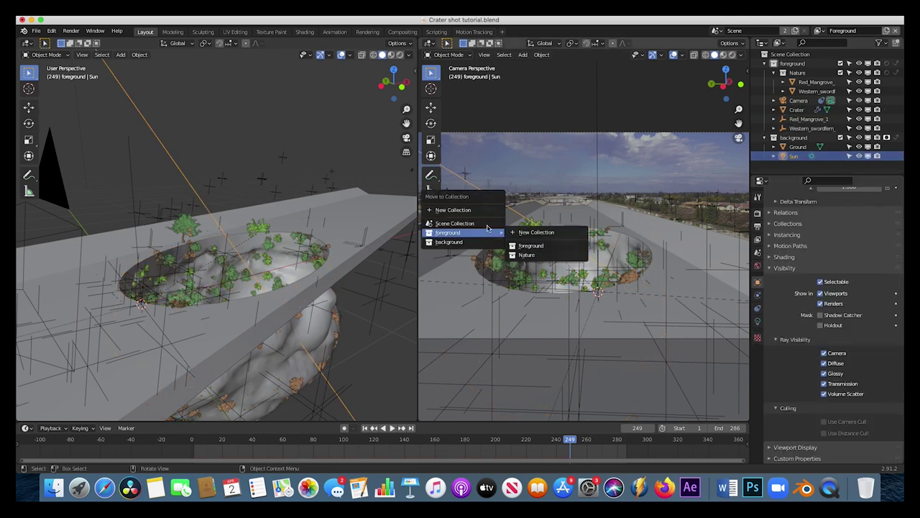
{"action": "mouse_move", "coordinate": [468, 233]}
{"action": "left_click", "coordinate": [528, 246]}
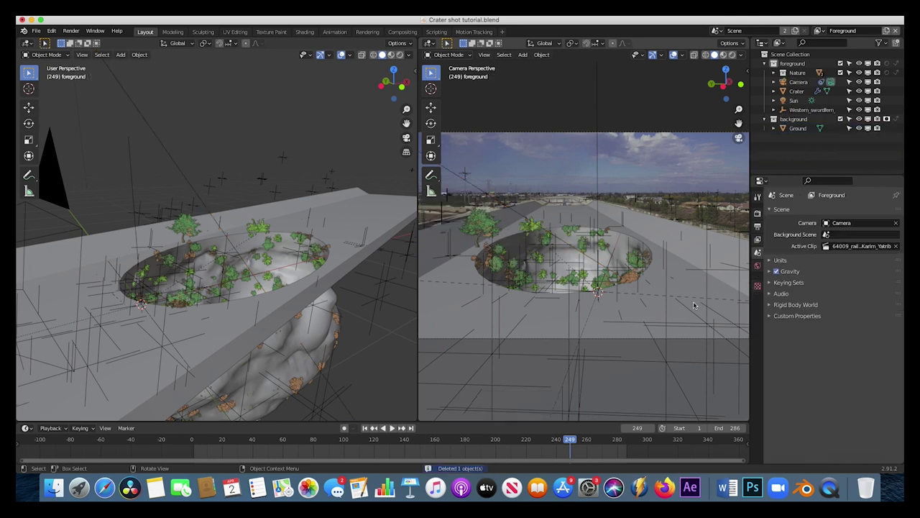
Step: Duplicate the Ground mesh in place
{"action": "left_click", "coordinate": [657, 235]}
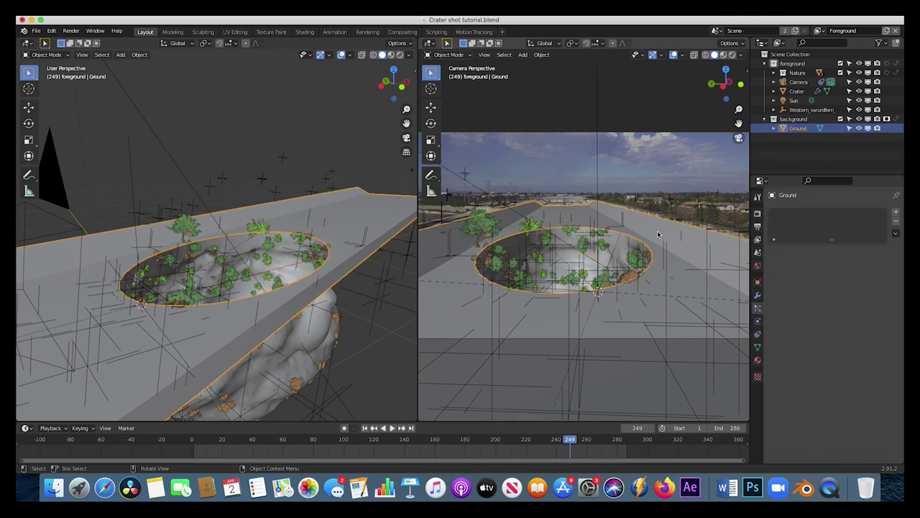
{"action": "key", "text": "shift+d"}
{"action": "right_click", "coordinate": [474, 235]}
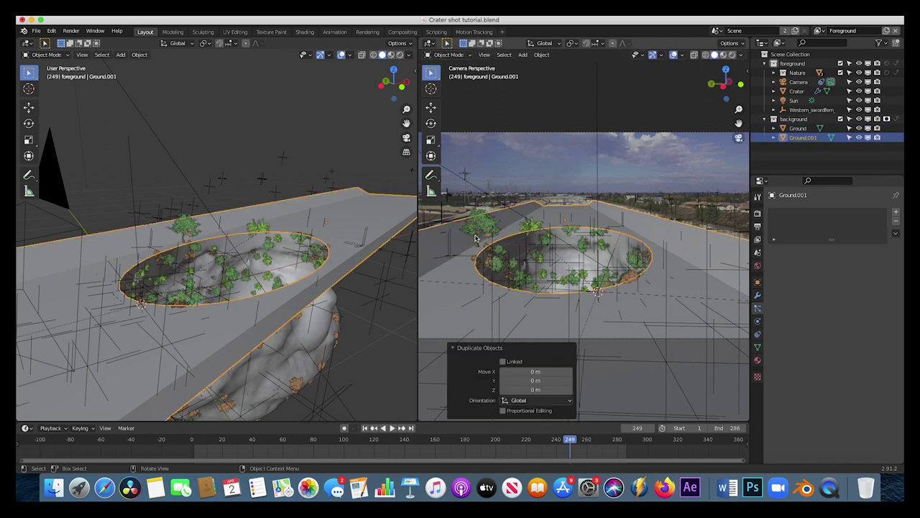
Step: Put the duplicated ground in the foreground collection and rename it Grass ground
{"action": "left_click_drag", "start_coordinate": [799, 137], "coordinate": [791, 64]}
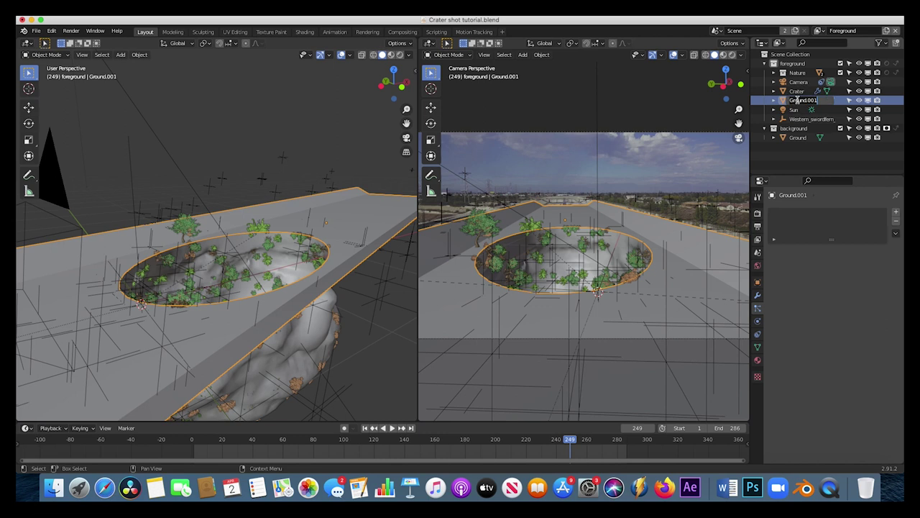
{"action": "type", "text": "Gro"}
{"action": "key", "text": "Return"}
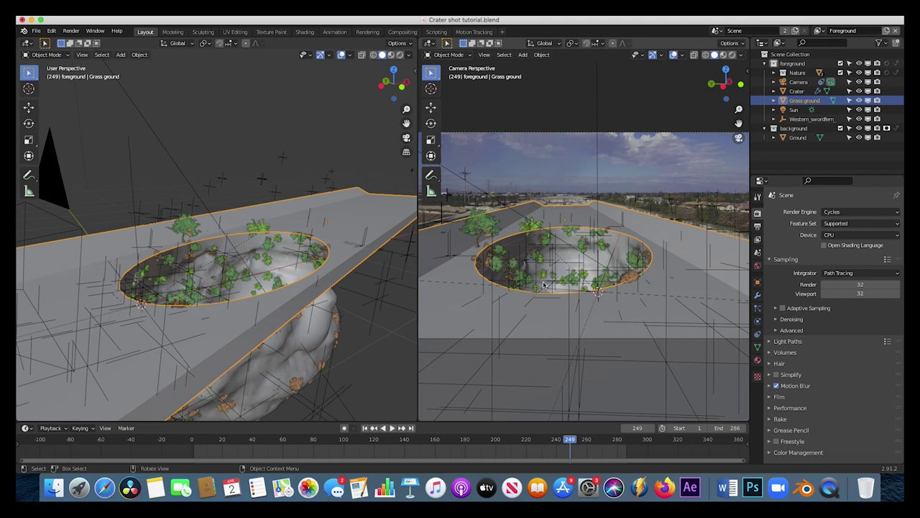
Step: Add a Hair particle system with Advanced enabled to the Grass ground and hide it in the viewport
{"action": "left_click", "coordinate": [758, 308]}
{"action": "left_click", "coordinate": [894, 211]}
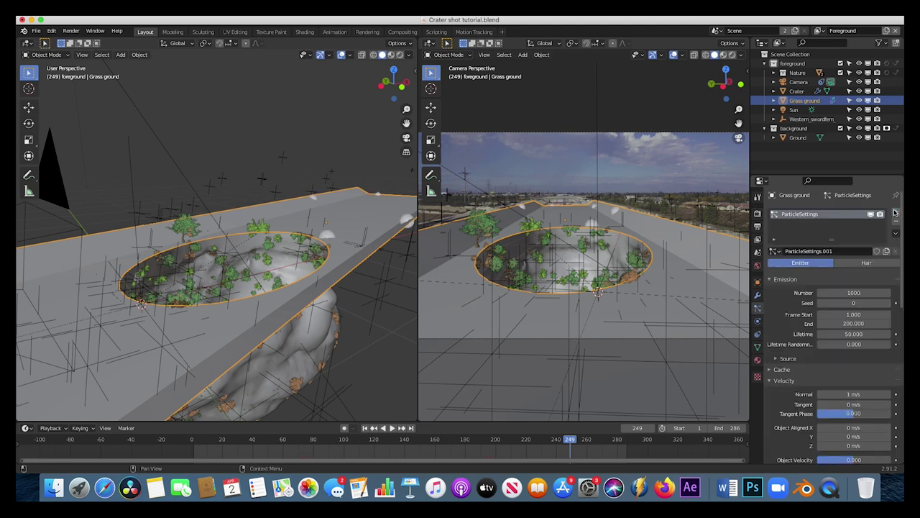
{"action": "left_click", "coordinate": [860, 263]}
{"action": "left_click", "coordinate": [839, 274]}
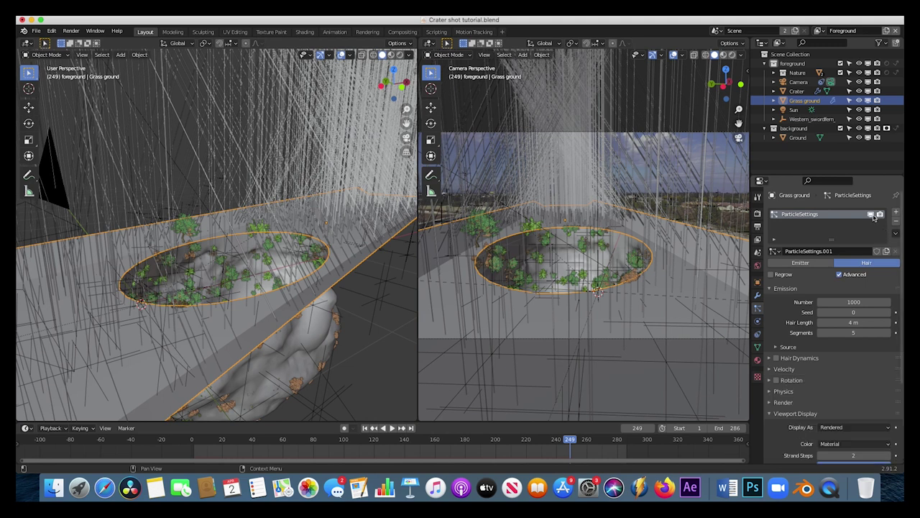
{"action": "left_click", "coordinate": [870, 214]}
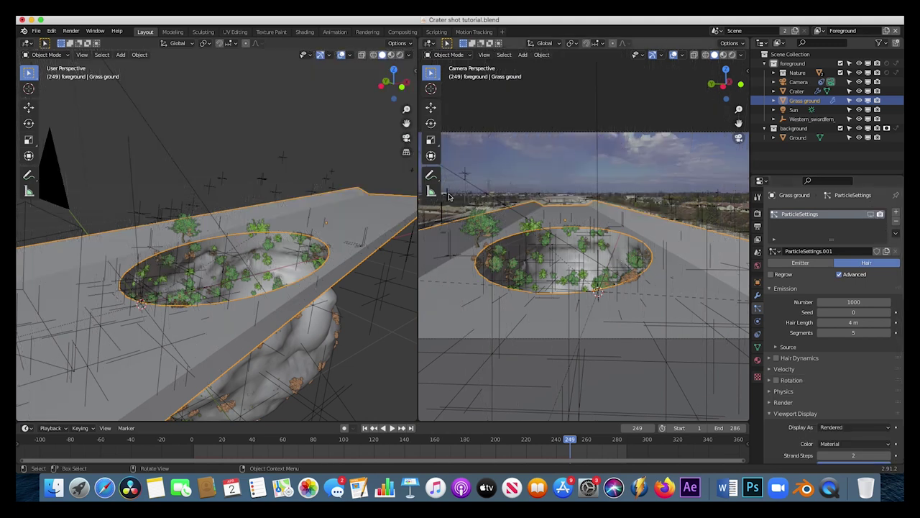
Step: Add the Purple_tree-awn asset from Nisarga's Vegetation category and scale it by about 0.398
{"action": "left_click", "coordinate": [414, 70]}
{"action": "left_click", "coordinate": [381, 108]}
{"action": "left_click", "coordinate": [335, 79]}
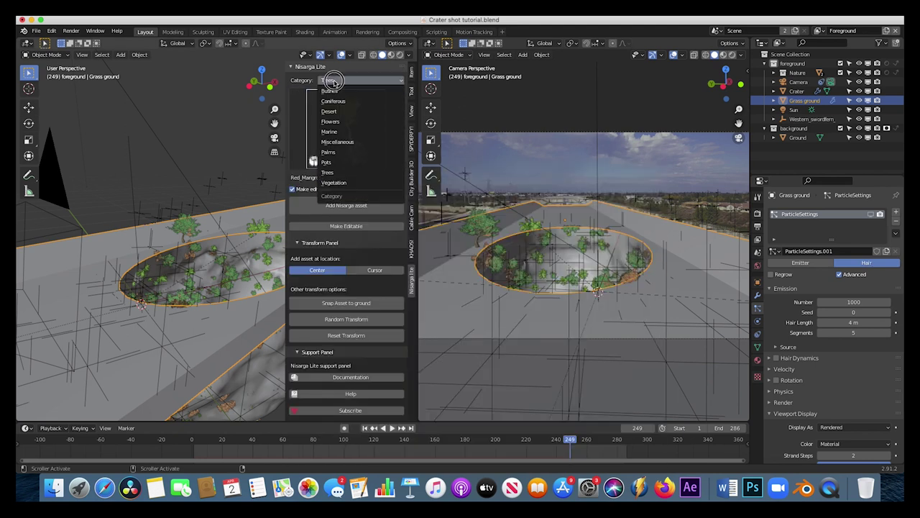
{"action": "left_click", "coordinate": [330, 122]}
{"action": "left_click", "coordinate": [338, 79]}
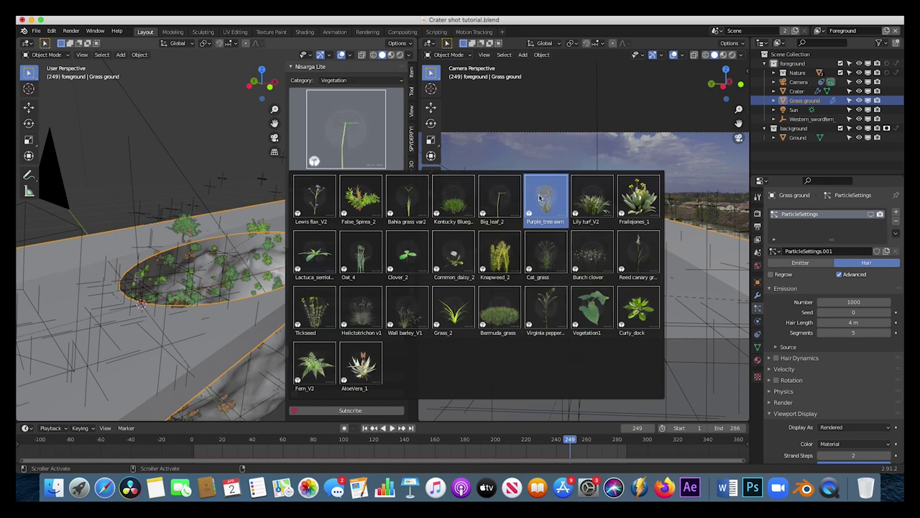
{"action": "left_click", "coordinate": [539, 198]}
{"action": "left_click", "coordinate": [346, 205]}
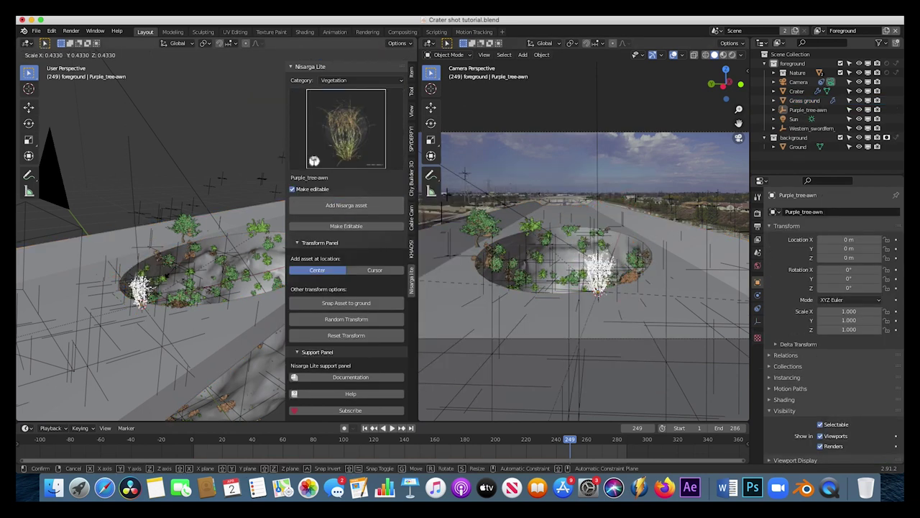
{"action": "left_click", "coordinate": [162, 281]}
Step: Move the Purple_tree-awn plant to a new collection named Grass assets and nest that collection inside foreground
{"action": "middle_click_drag", "start_coordinate": [93, 240], "coordinate": [130, 267]}
{"action": "key", "text": "m"}
{"action": "mouse_move", "coordinate": [137, 291]}
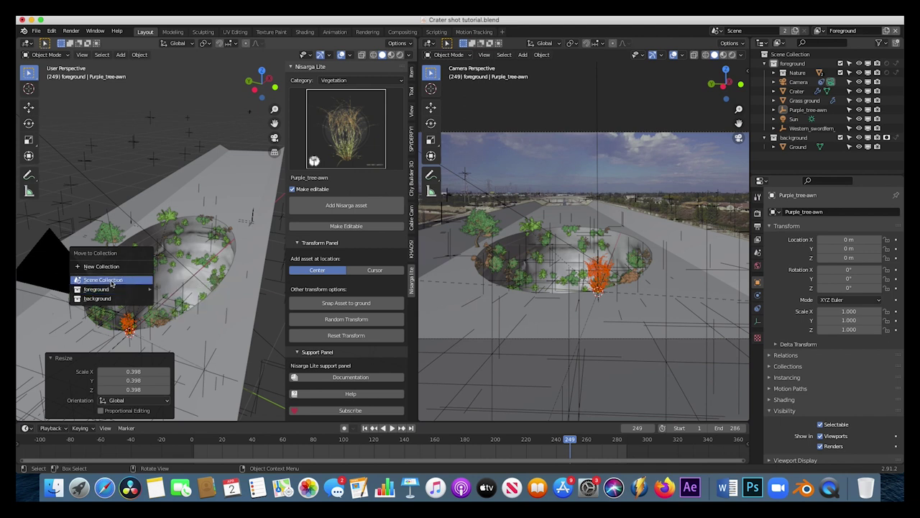
{"action": "left_click", "coordinate": [92, 266]}
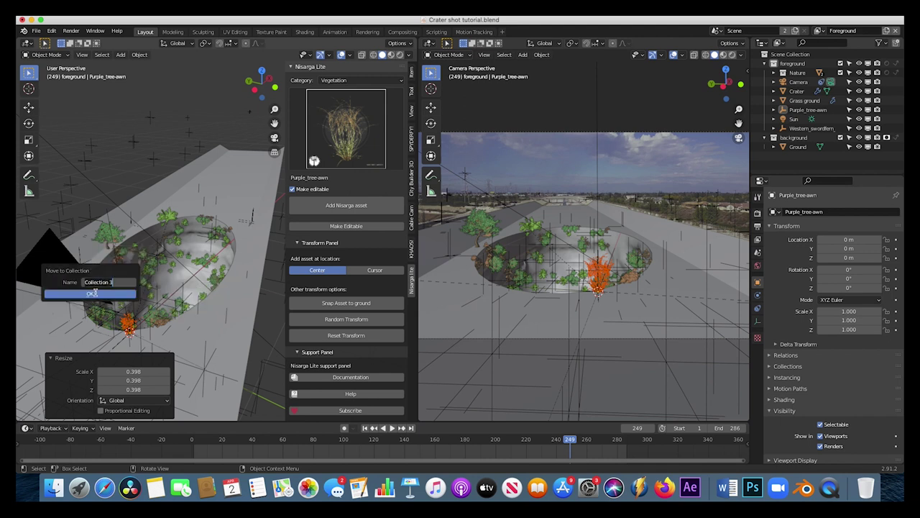
{"action": "type", "text": "Grass assets"}
{"action": "left_click", "coordinate": [92, 293]}
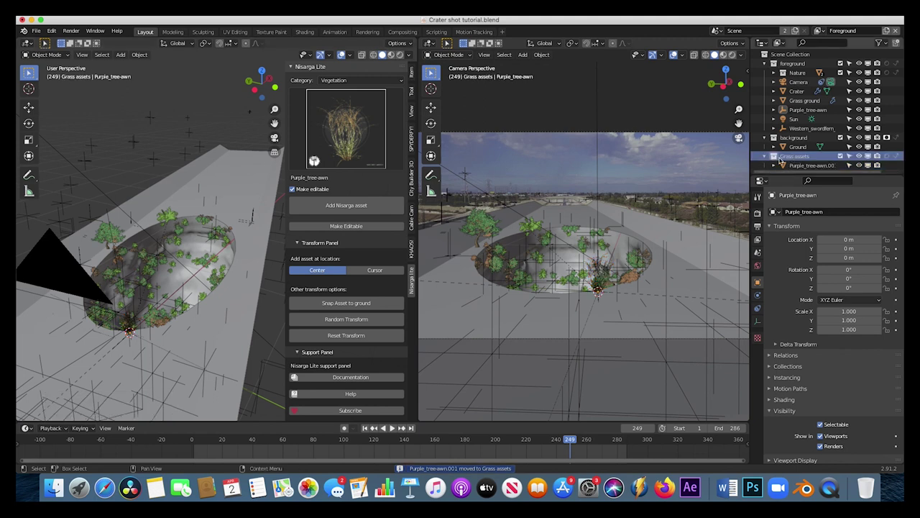
{"action": "left_click_drag", "start_coordinate": [780, 159], "coordinate": [790, 64]}
Step: Add the Ocotillo_1 asset from Nisarga's Bushes category and scale it by about 0.037
{"action": "left_click", "coordinate": [345, 134]}
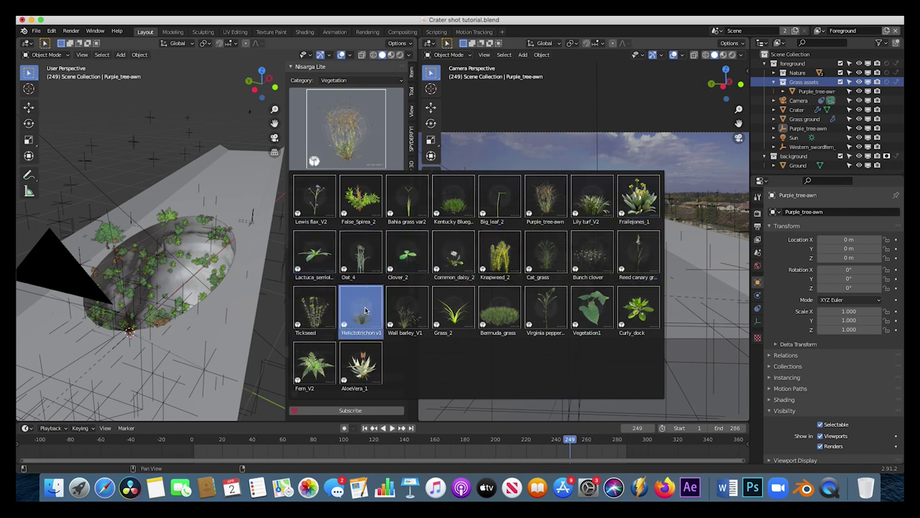
{"action": "left_click", "coordinate": [314, 367]}
{"action": "left_click", "coordinate": [341, 80]}
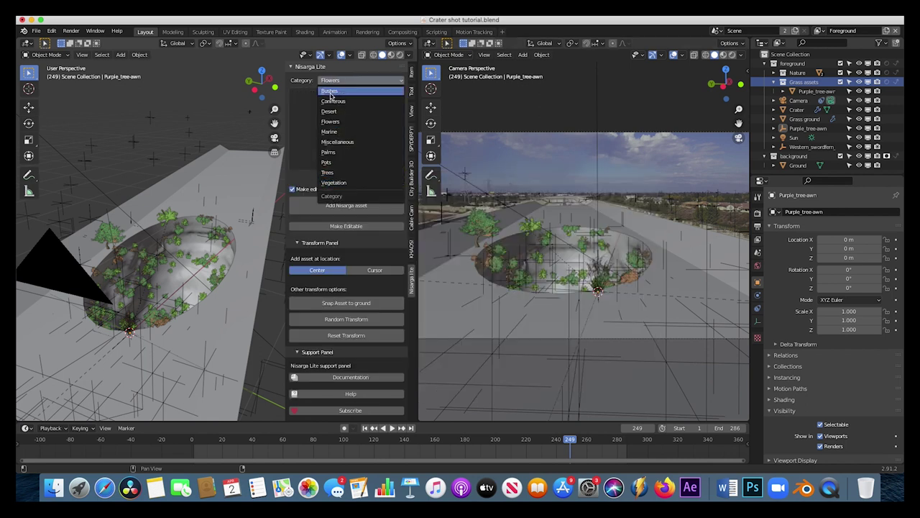
{"action": "left_click", "coordinate": [330, 92]}
{"action": "left_click", "coordinate": [329, 96]}
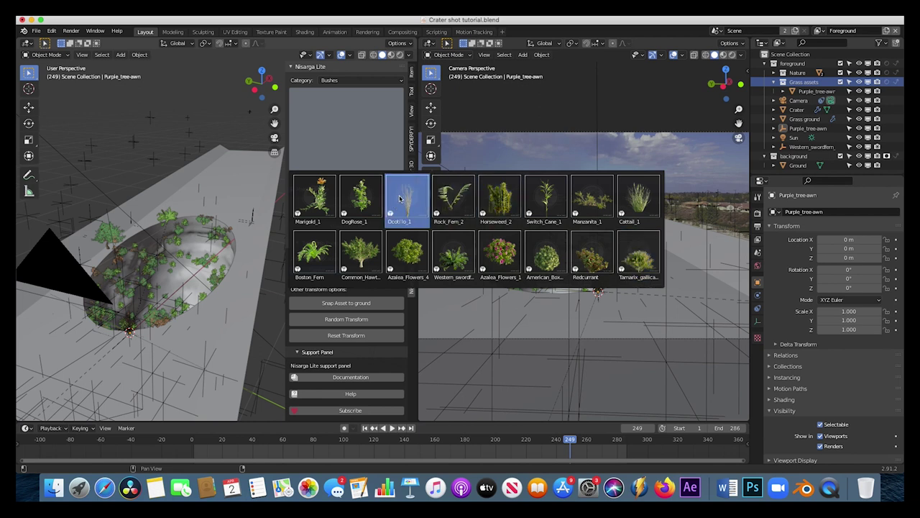
{"action": "left_click", "coordinate": [401, 200]}
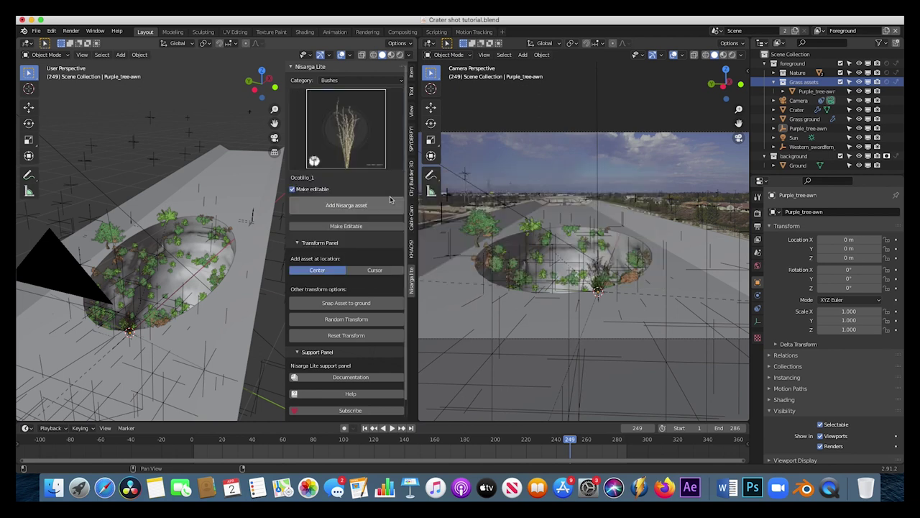
{"action": "left_click", "coordinate": [332, 206]}
{"action": "key", "text": "s"}
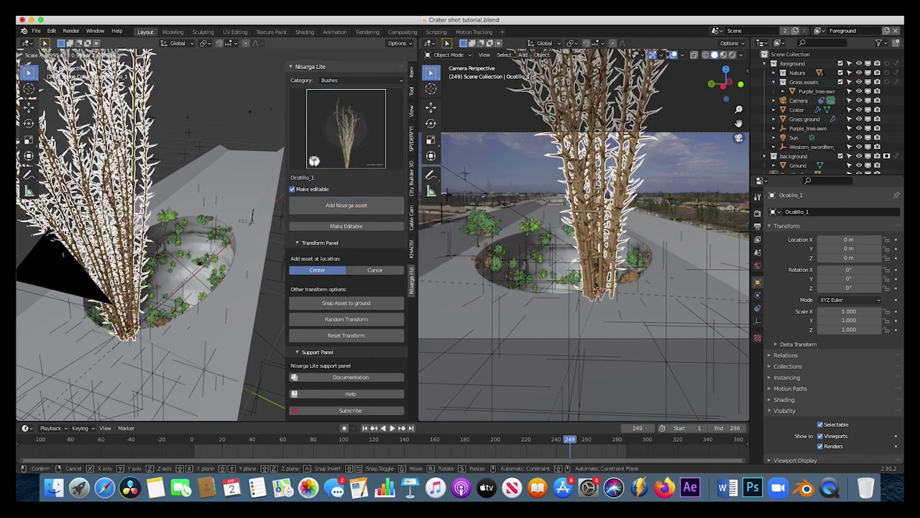
{"action": "left_click", "coordinate": [179, 282]}
Step: Move the Ocotillo_1 plant to the Grass assets collection inside foreground
{"action": "key", "text": "m"}
{"action": "mouse_move", "coordinate": [146, 306]}
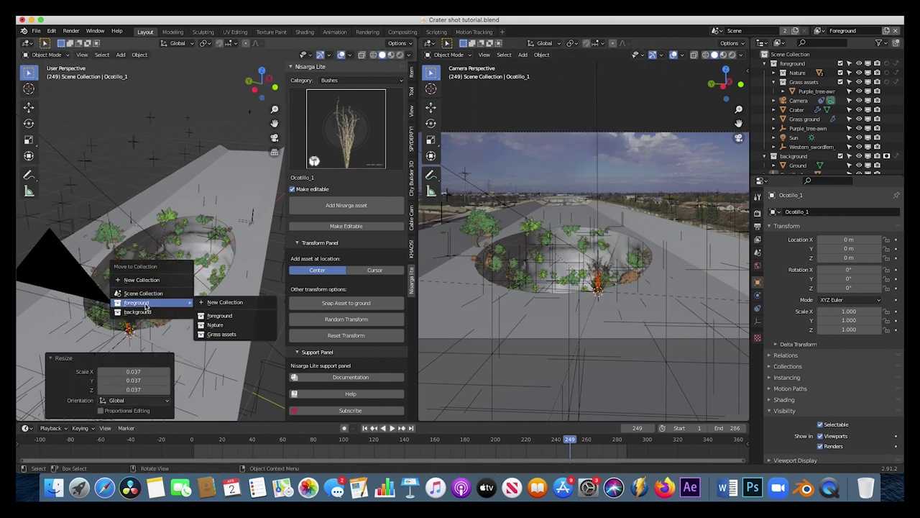
{"action": "left_click", "coordinate": [220, 335]}
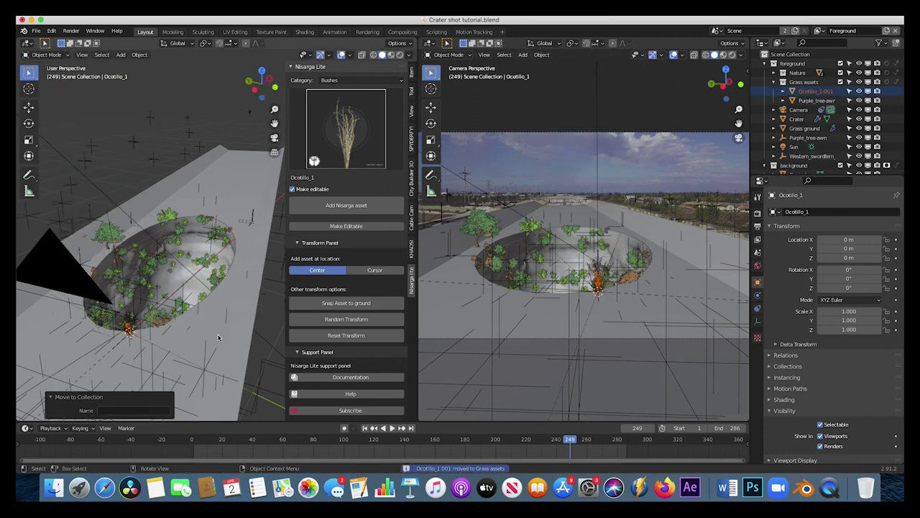
Step: Add the Tamarix_gallica_1 asset from Nisarga's Bushes category and scale it down to a small bush at the crater's edge
{"action": "left_click", "coordinate": [345, 80]}
{"action": "left_click", "coordinate": [344, 91]}
{"action": "left_click", "coordinate": [337, 138]}
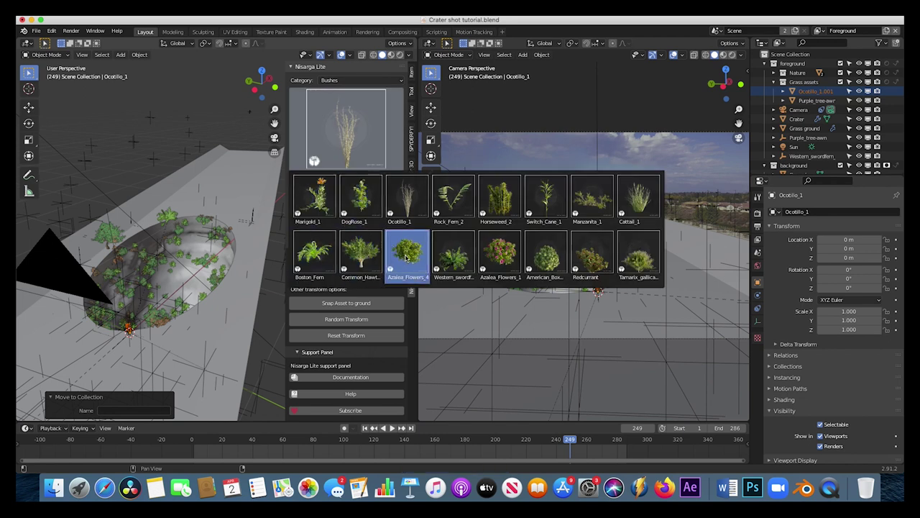
{"action": "left_click", "coordinate": [641, 256]}
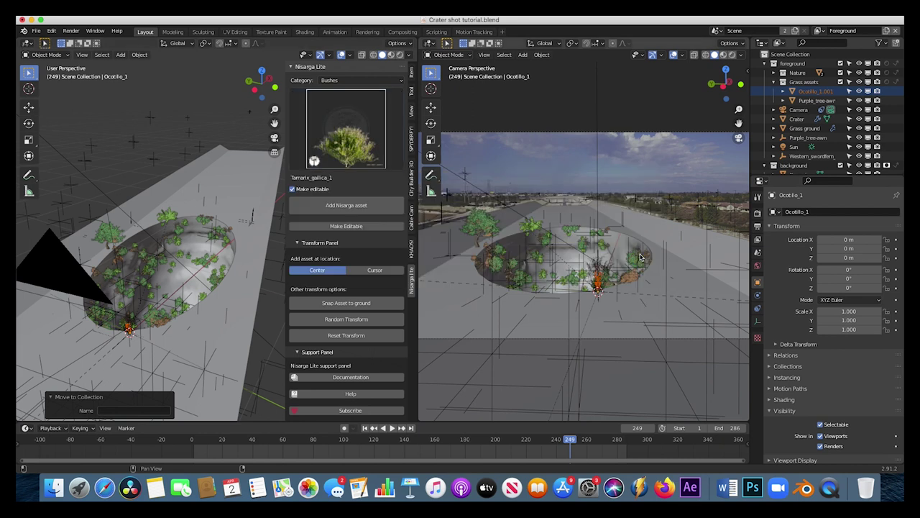
{"action": "left_click", "coordinate": [338, 206]}
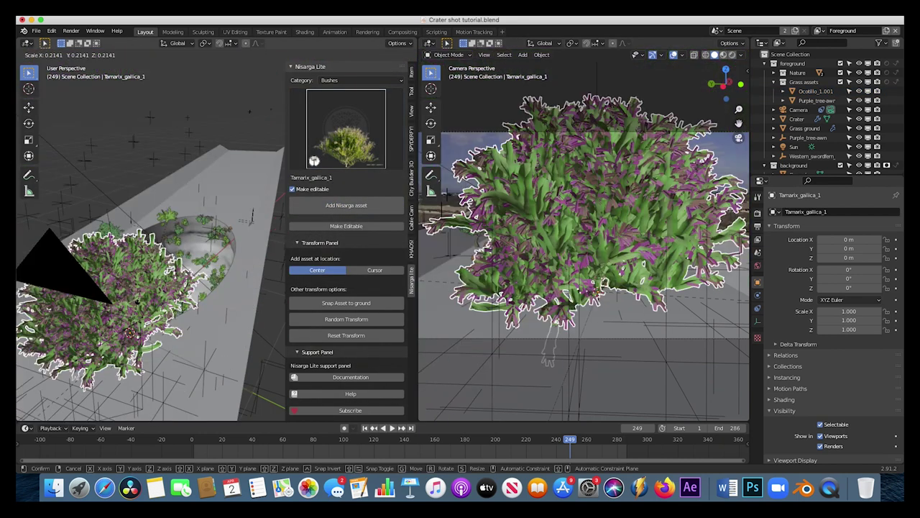
{"action": "left_click", "coordinate": [134, 321]}
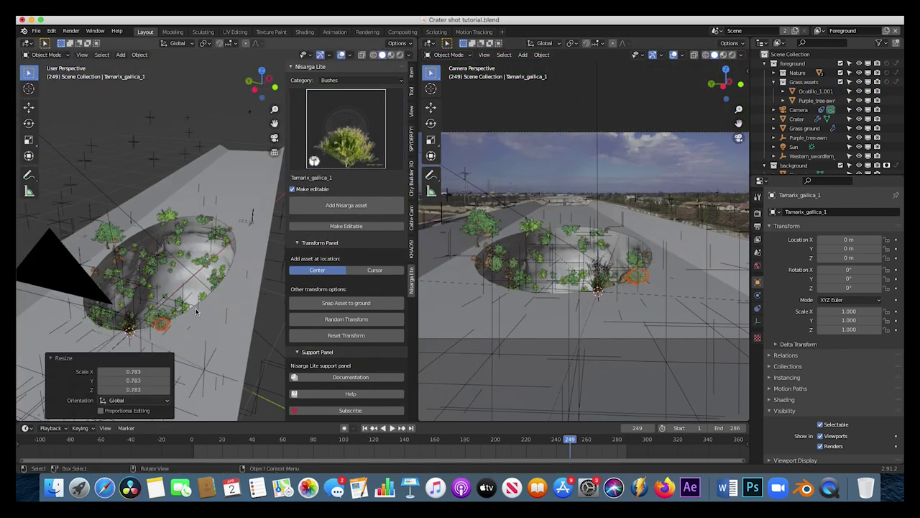
Step: Move the Tamarix_gallica_1 bush to the Grass assets collection inside foreground
{"action": "key", "text": "m"}
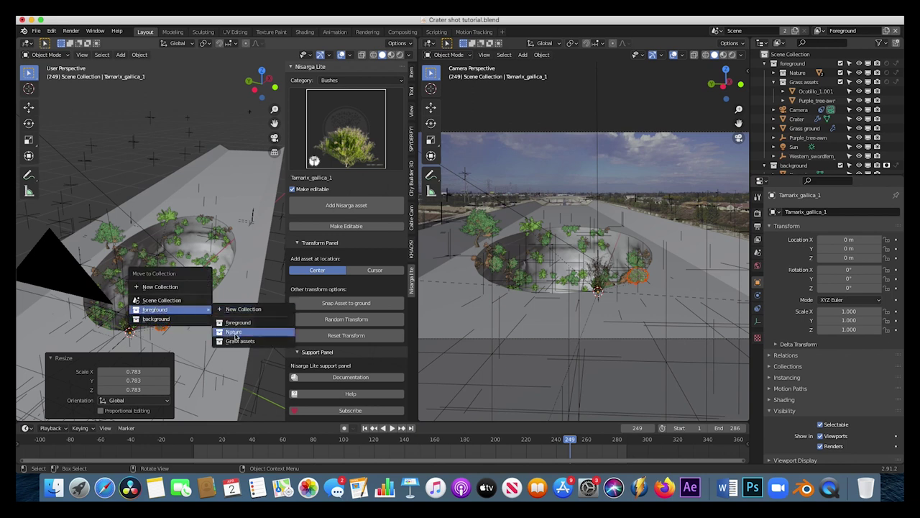
{"action": "left_click", "coordinate": [233, 339]}
{"action": "left_click", "coordinate": [262, 317]}
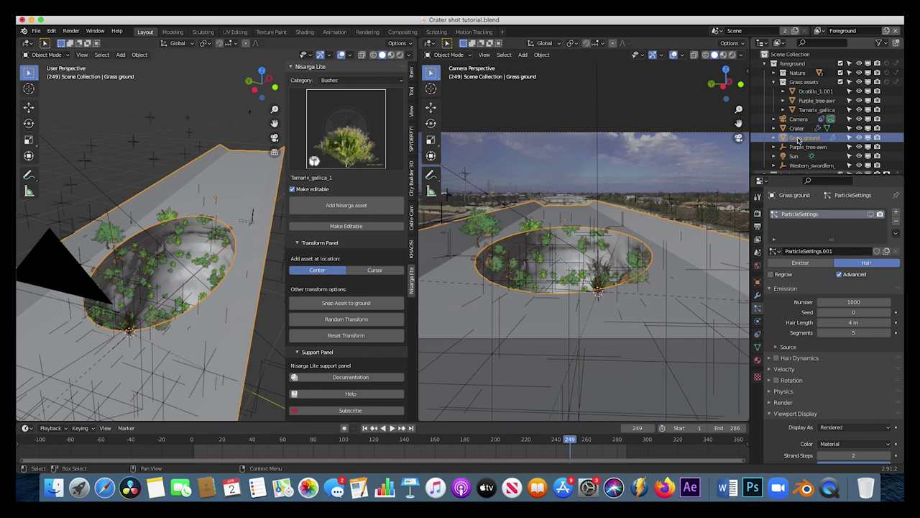
Step: Show the Grass ground's particles in the viewport and render them as a Collection using Grass assets as the instances
{"action": "left_click", "coordinate": [872, 214]}
{"action": "scroll", "coordinate": [805, 338], "scroll_direction": "down", "scroll_amount": 4}
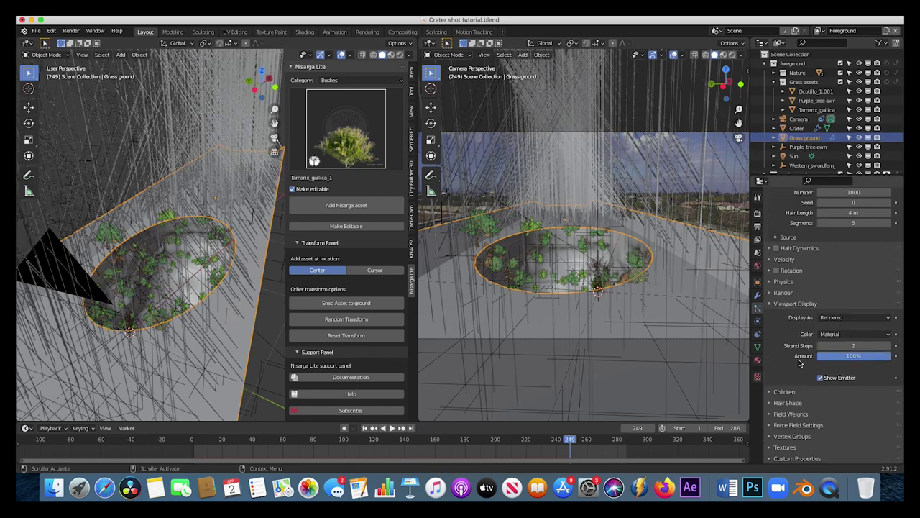
{"action": "left_click", "coordinate": [770, 295]}
{"action": "left_click", "coordinate": [854, 307]}
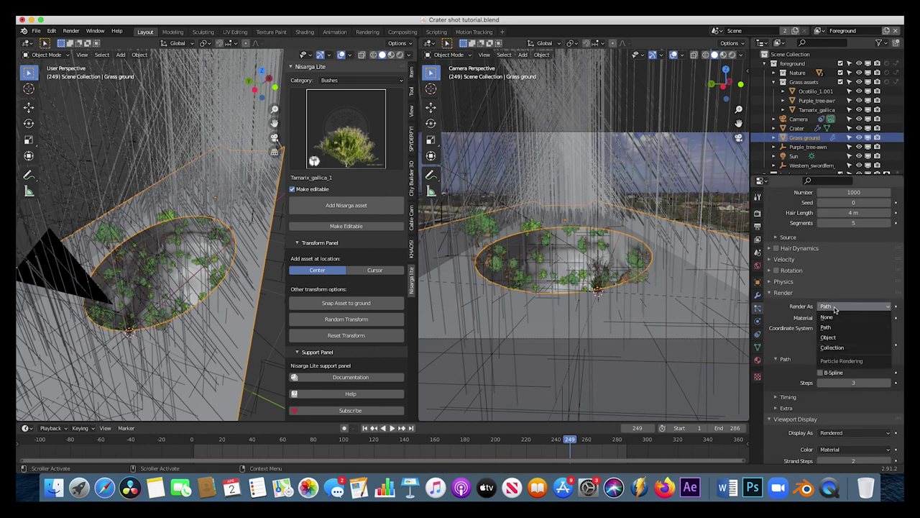
{"action": "left_click", "coordinate": [825, 350]}
{"action": "left_click", "coordinate": [834, 373]}
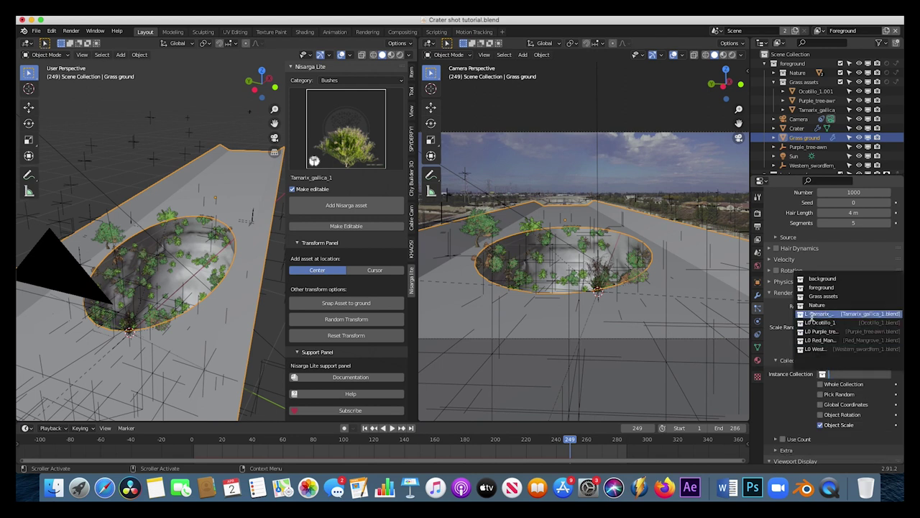
{"action": "left_click", "coordinate": [825, 297]}
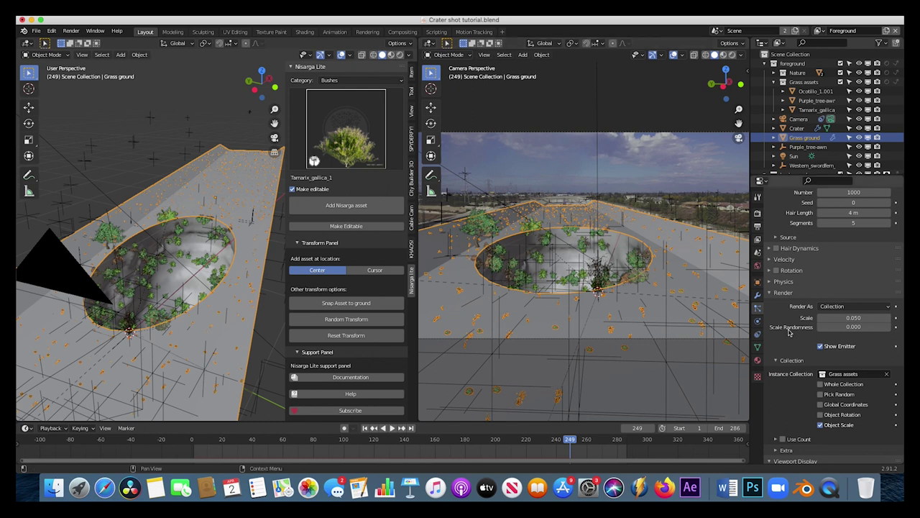
Step: Enable Rotation for the Grass ground's particles with a Phase of 0.087 and a Randomize Phase of 0.522
{"action": "left_click", "coordinate": [777, 271]}
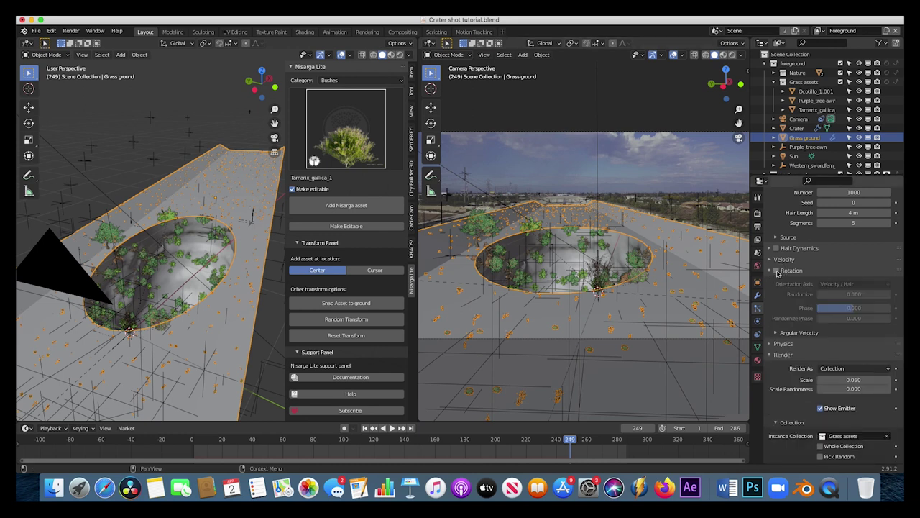
{"action": "left_click", "coordinate": [777, 272]}
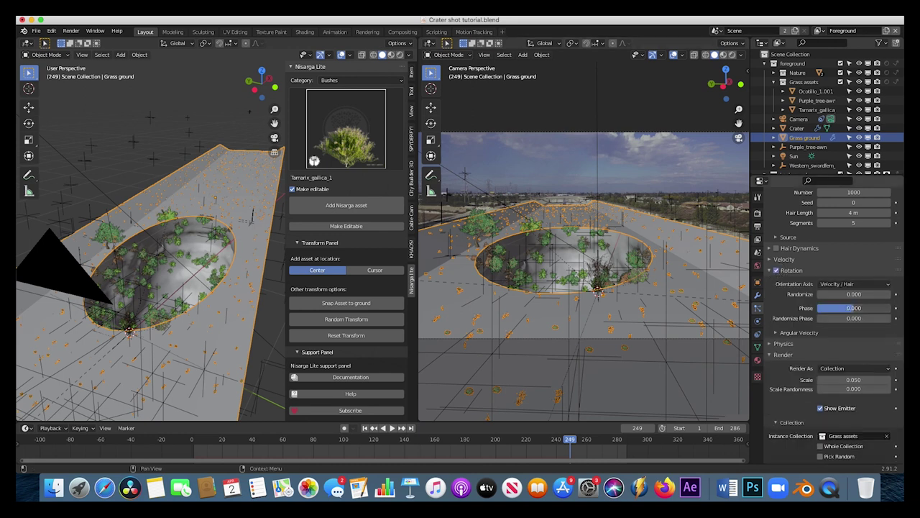
{"action": "left_click_drag", "start_coordinate": [857, 310], "coordinate": [865, 310]}
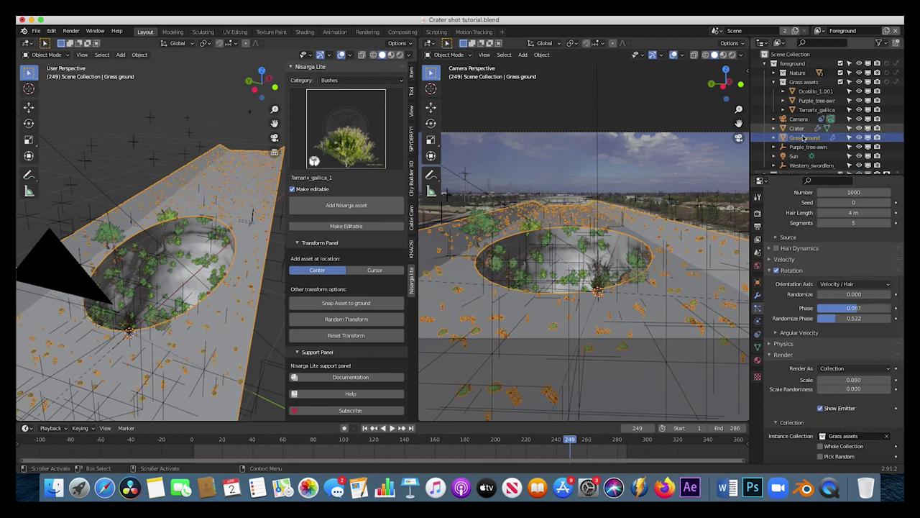
Step: Undo the last particle scale change and set the Grass ground particles' render Scale to 0.08
{"action": "key", "text": "super+z"}
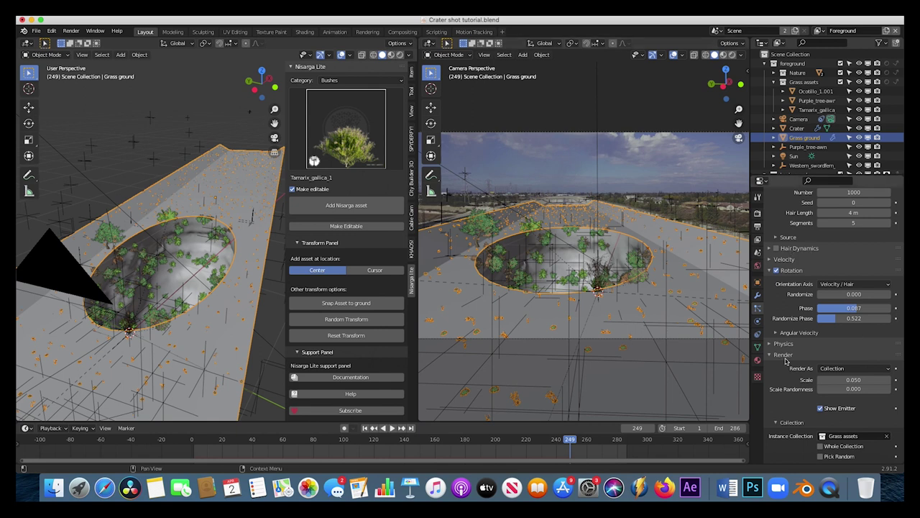
{"action": "left_click", "coordinate": [845, 380]}
{"action": "type", "text": "8"}
{"action": "key", "text": "Return"}
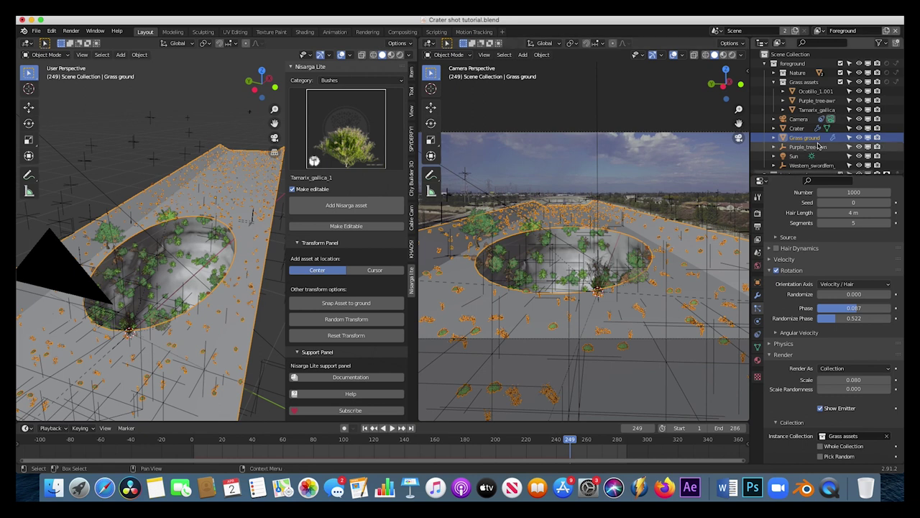
Step: Turn off Show Emitter in the Grass ground's particle render settings and disable the object's Shadow Catcher mask
{"action": "scroll", "coordinate": [794, 144], "scroll_direction": "down", "scroll_amount": 2}
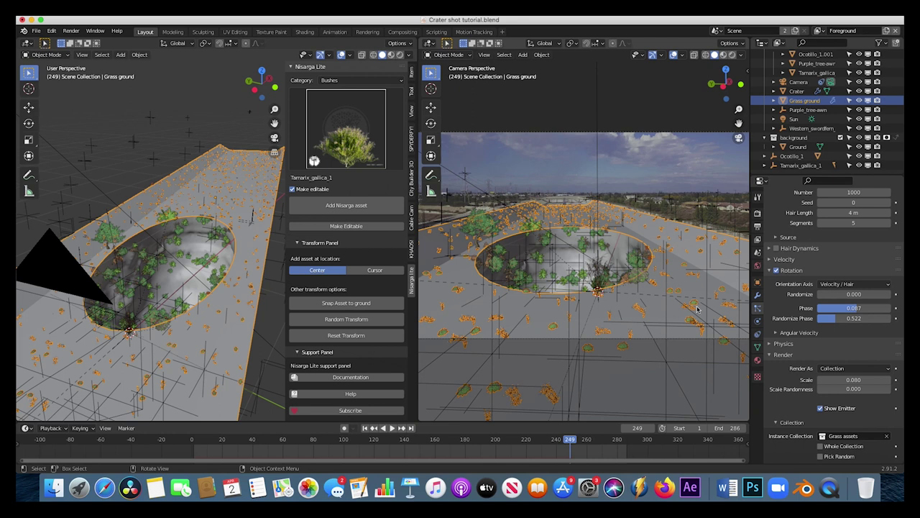
{"action": "left_click", "coordinate": [821, 409]}
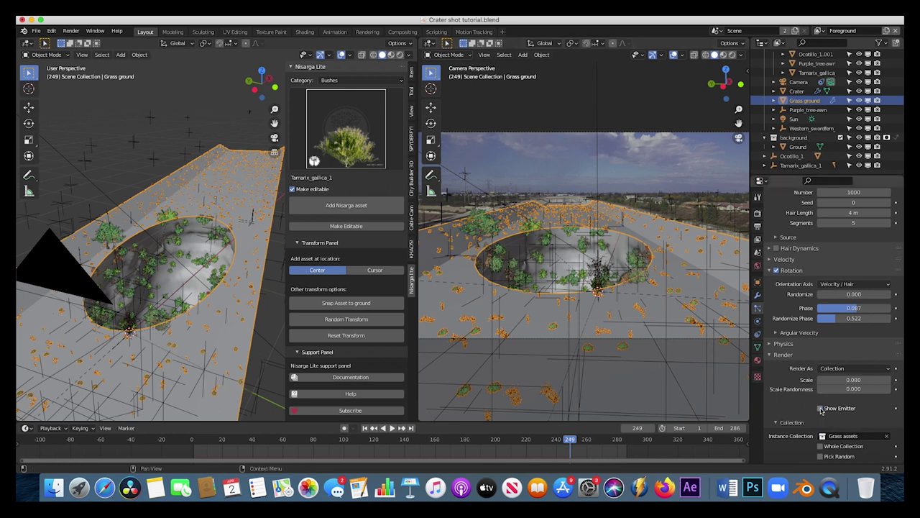
{"action": "left_click", "coordinate": [758, 282]}
{"action": "scroll", "coordinate": [784, 400], "scroll_direction": "down", "scroll_amount": 1}
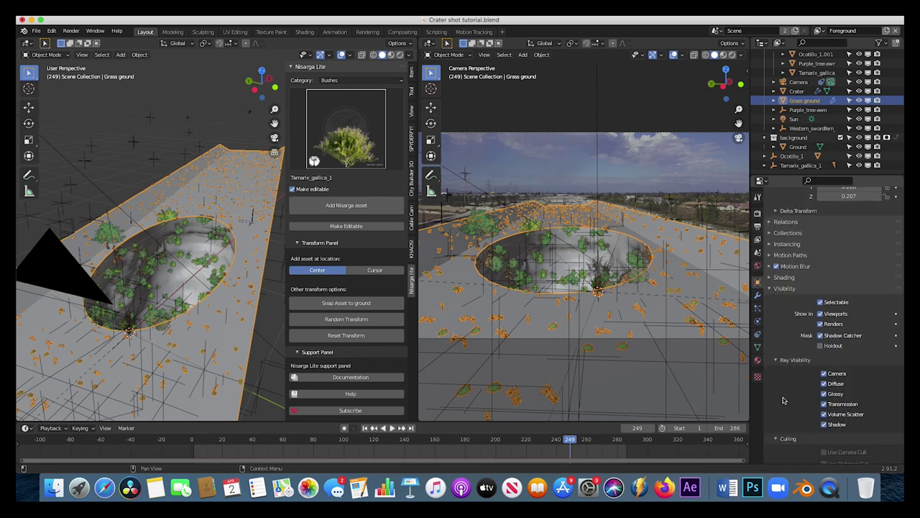
{"action": "left_click", "coordinate": [821, 334]}
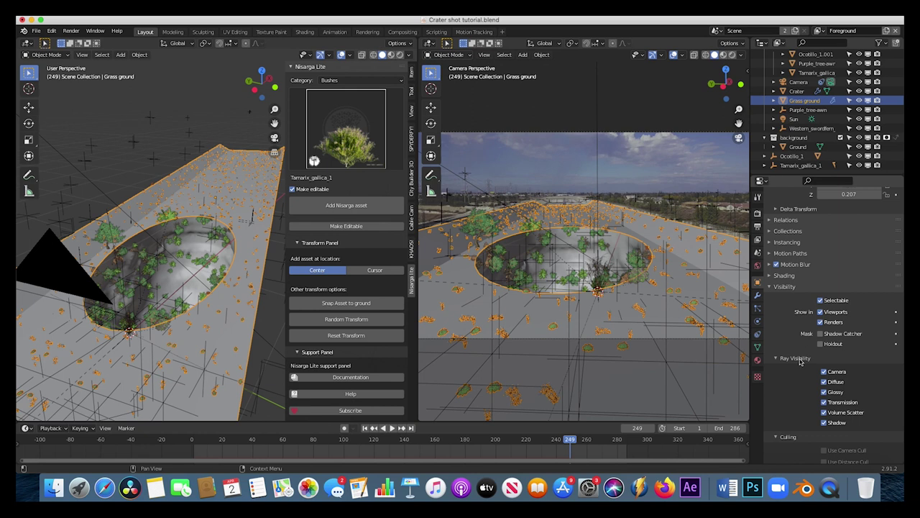
{"action": "left_click", "coordinate": [757, 307]}
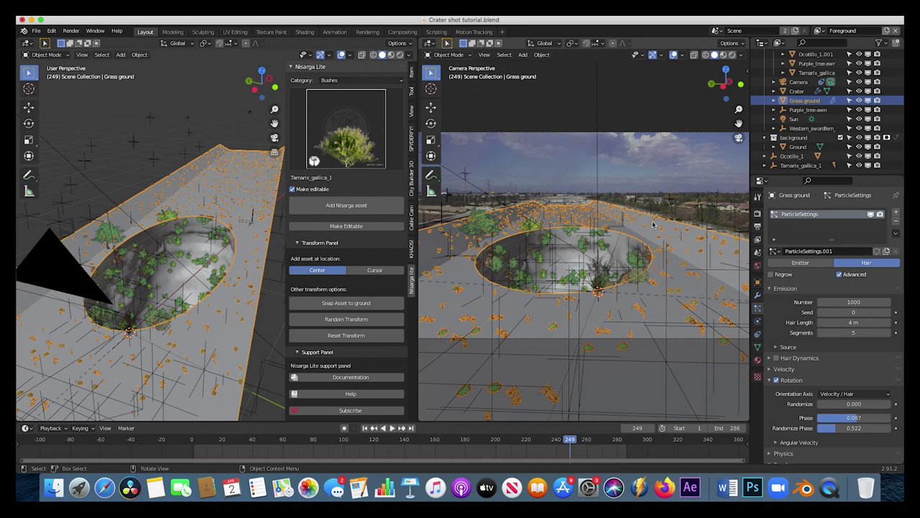
Step: Reduce the Grass ground particles' viewport display Amount to 10%
{"action": "scroll", "coordinate": [820, 391], "scroll_direction": "down", "scroll_amount": 5}
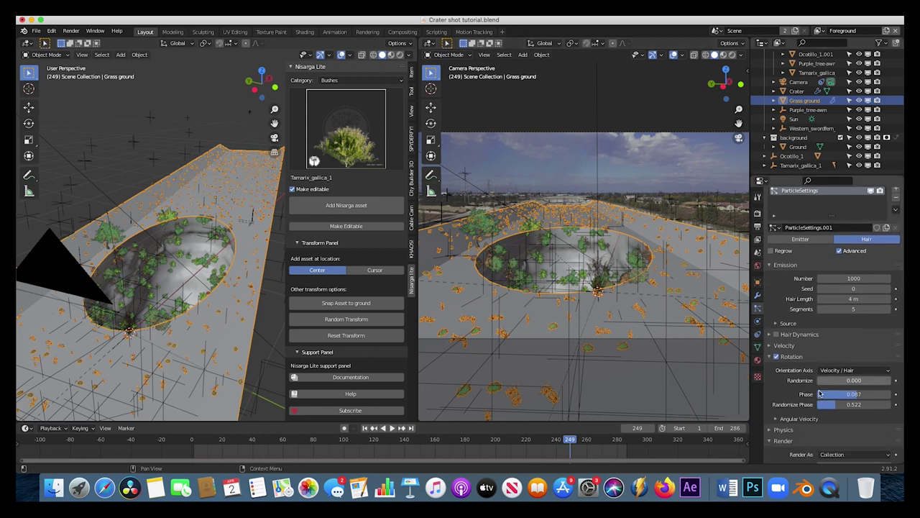
{"action": "scroll", "coordinate": [820, 390], "scroll_direction": "down", "scroll_amount": 2}
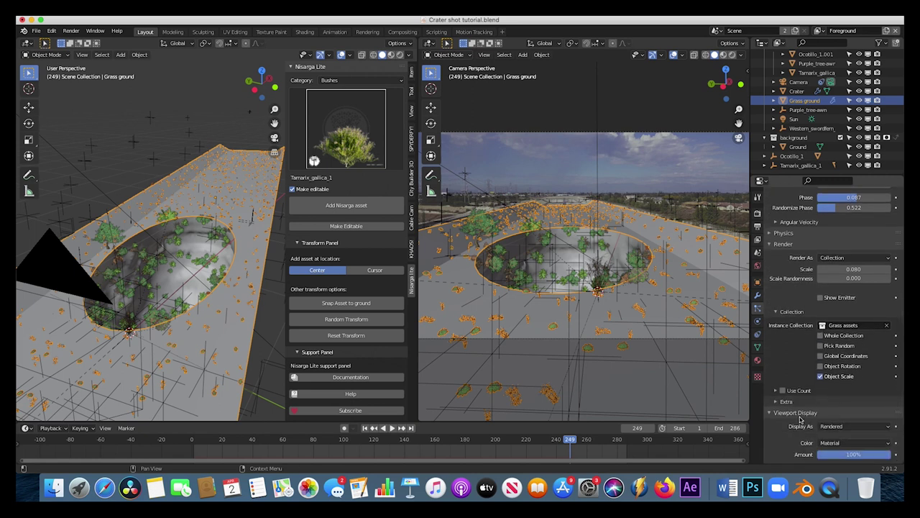
{"action": "scroll", "coordinate": [791, 422], "scroll_direction": "down", "scroll_amount": 3}
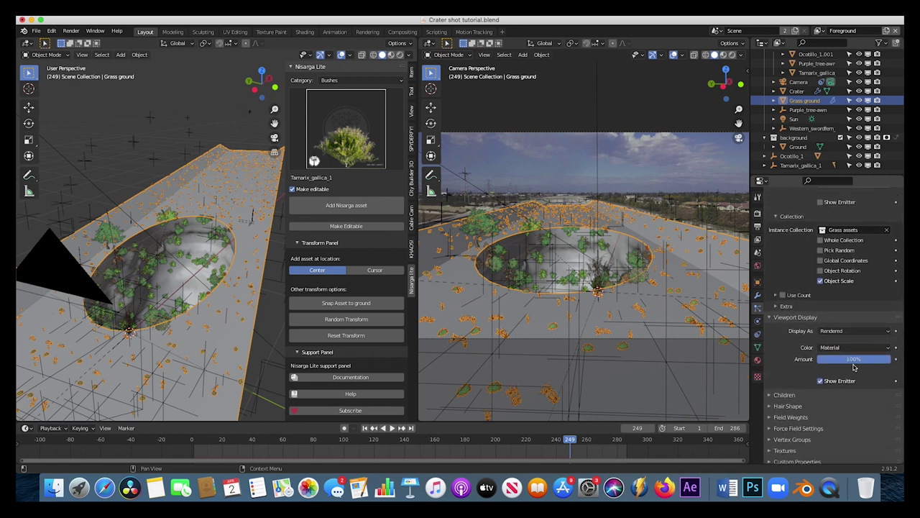
{"action": "left_click", "coordinate": [848, 361]}
{"action": "type", "text": "5"}
{"action": "key", "text": "Return"}
{"action": "left_click", "coordinate": [848, 360]}
{"action": "key", "text": "Return"}
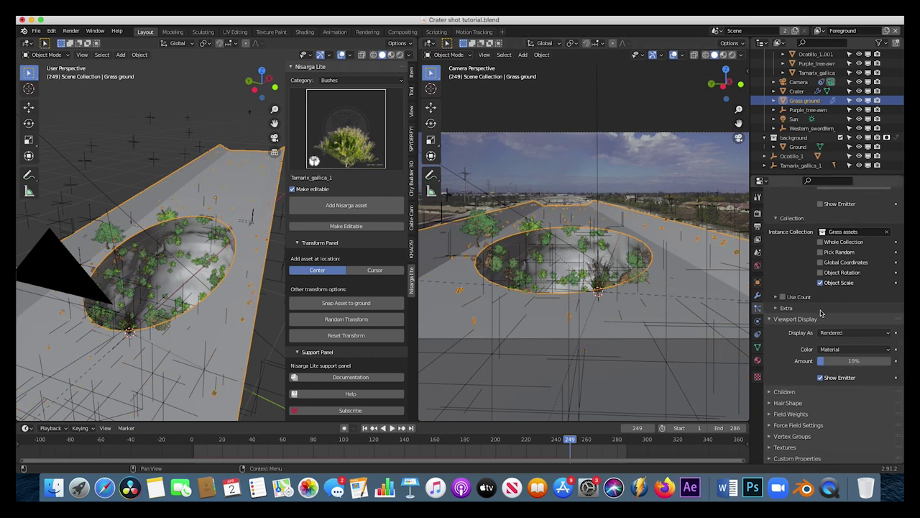
Step: Put the Grass ground into Weight Paint mode and add a vertex group named Grass
{"action": "scroll", "coordinate": [823, 314], "scroll_direction": "up", "scroll_amount": 5}
{"action": "key", "text": "n"}
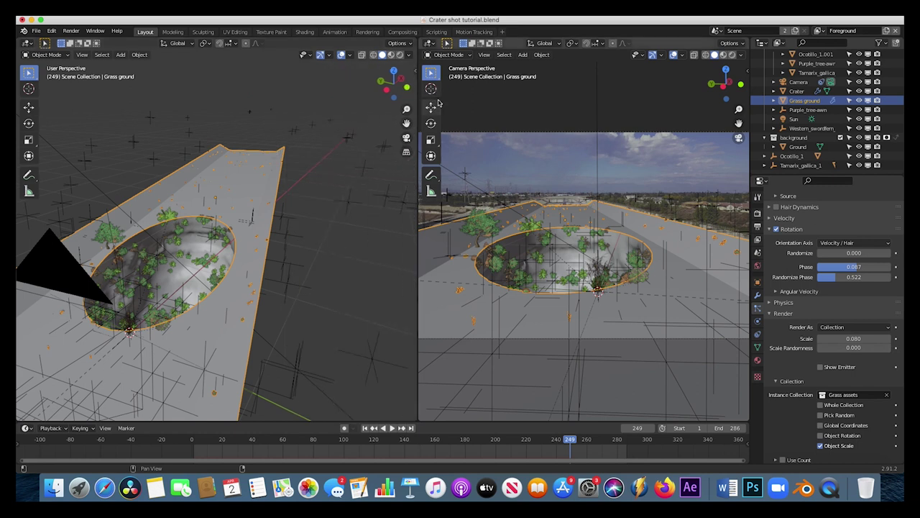
{"action": "left_click", "coordinate": [46, 55]}
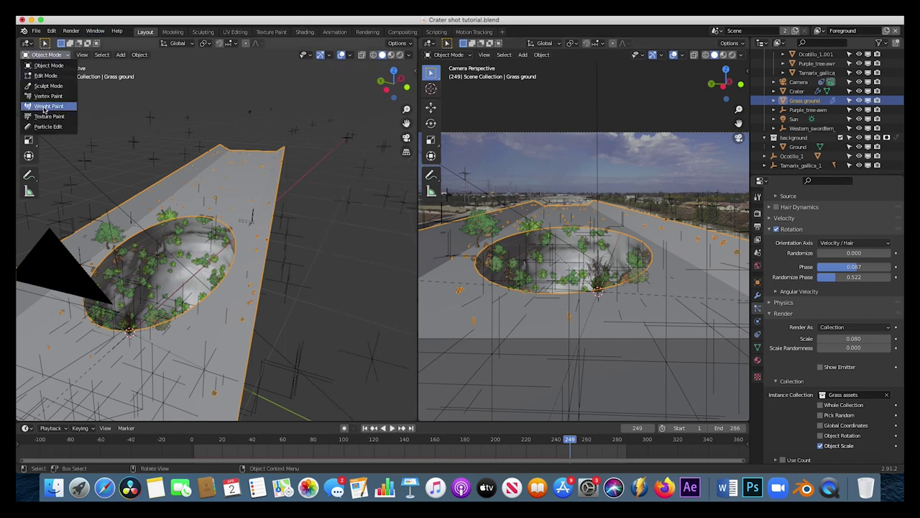
{"action": "left_click", "coordinate": [48, 107]}
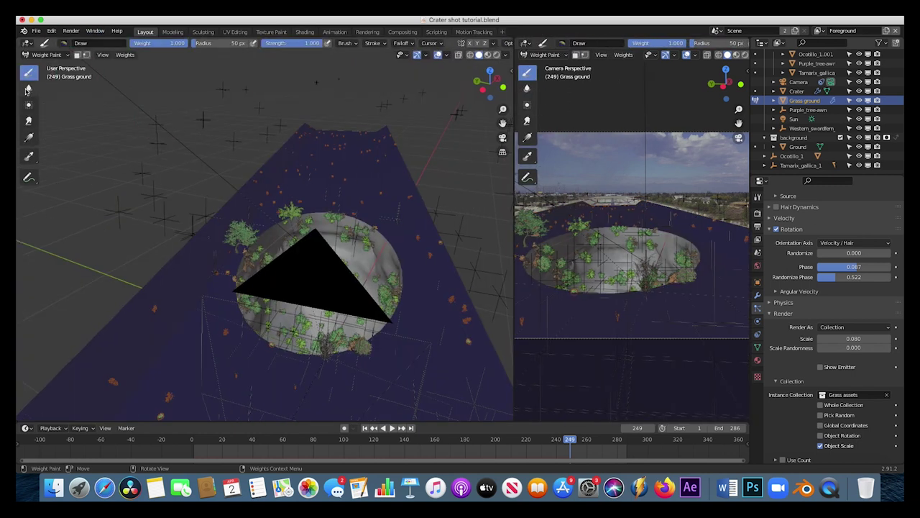
{"action": "left_click", "coordinate": [757, 348]}
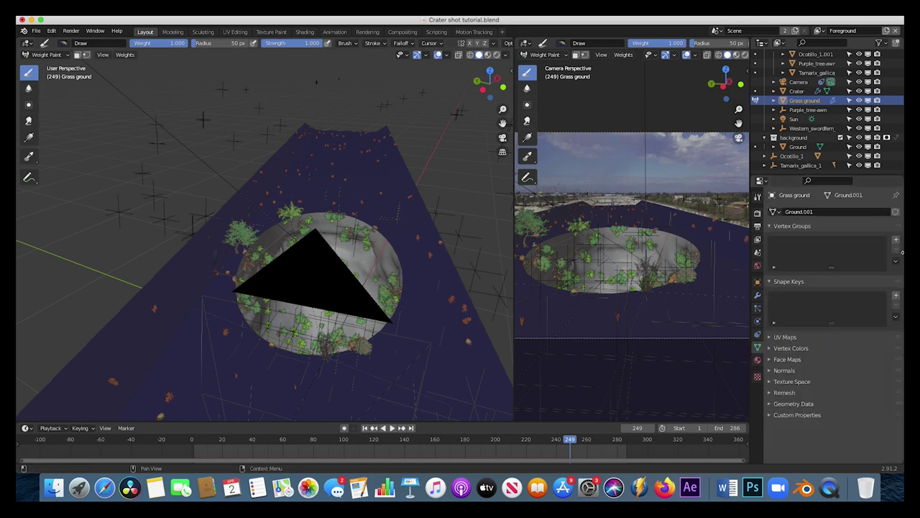
{"action": "left_click", "coordinate": [896, 241]}
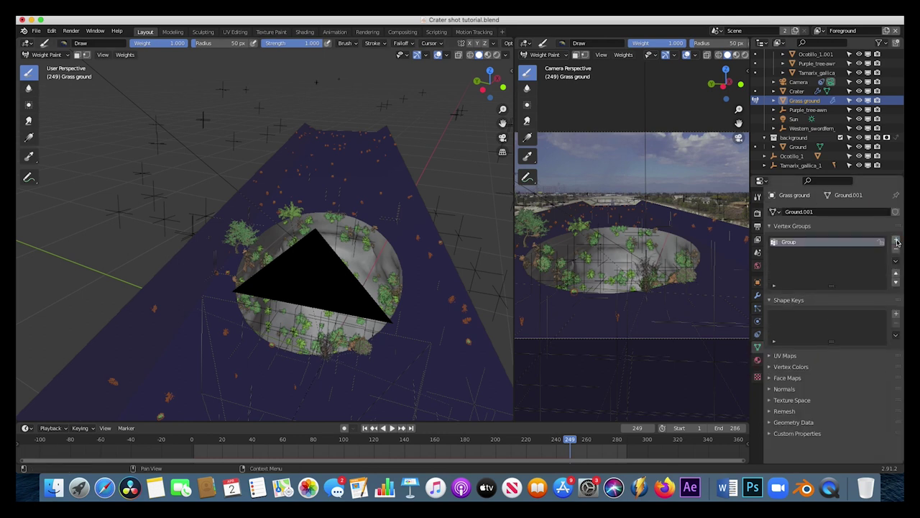
{"action": "type", "text": "Grass"}
{"action": "key", "text": "Return"}
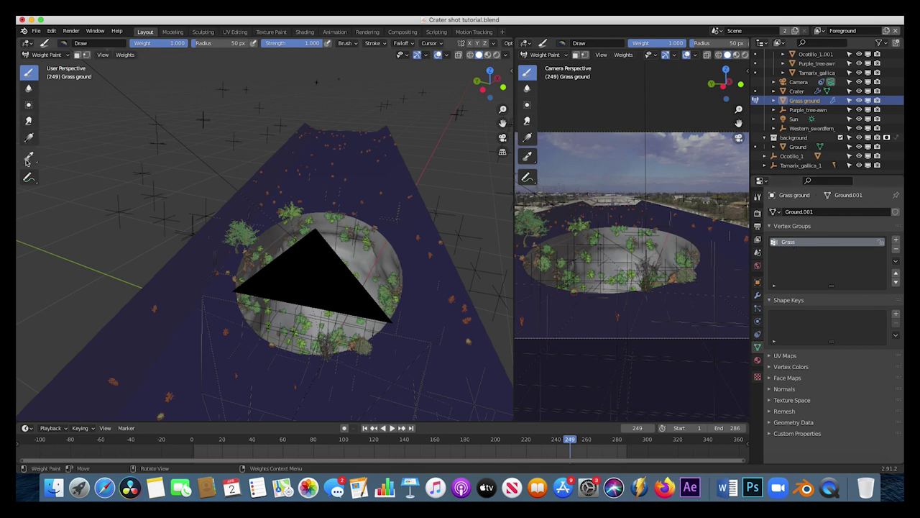
Step: Fill the entire Grass ground with a weight of 1.000 using a linear weight gradient
{"action": "left_click", "coordinate": [28, 137]}
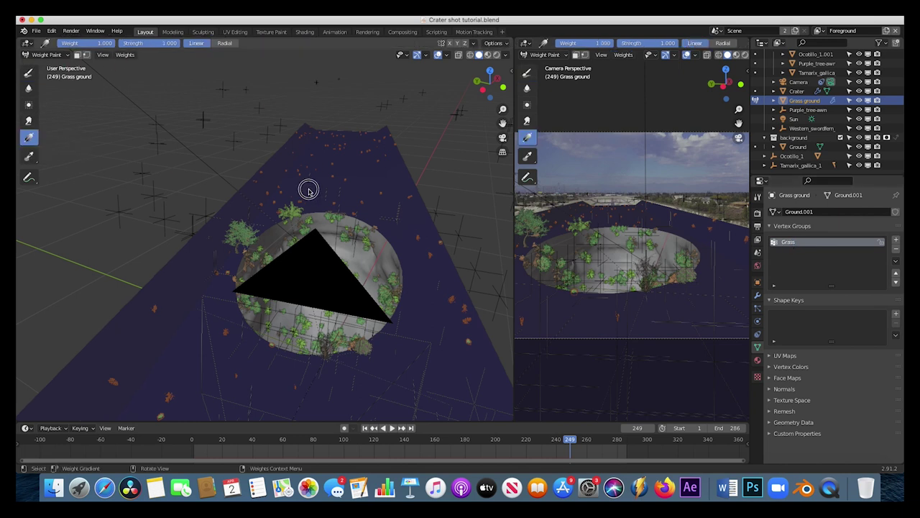
{"action": "left_click_drag", "start_coordinate": [304, 161], "coordinate": [400, 421]}
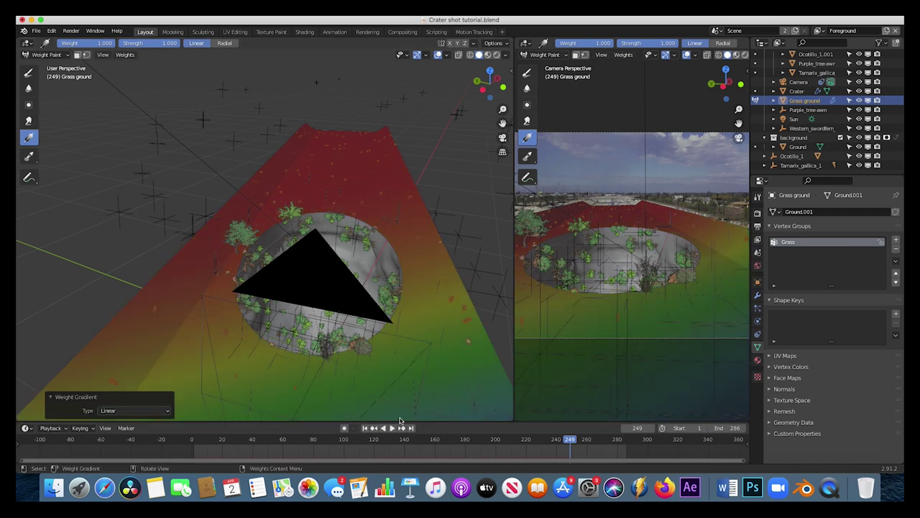
{"action": "scroll", "coordinate": [399, 418], "scroll_direction": "down", "scroll_amount": 3}
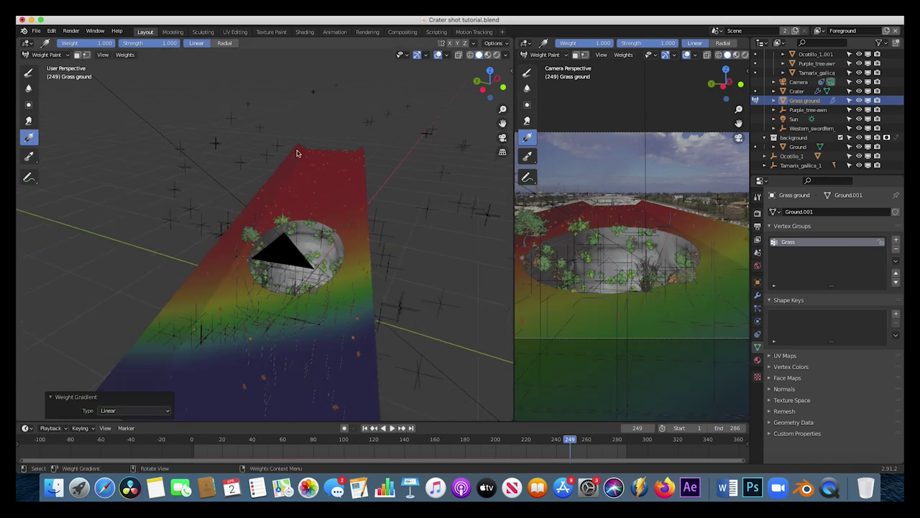
{"action": "left_click", "coordinate": [318, 216]}
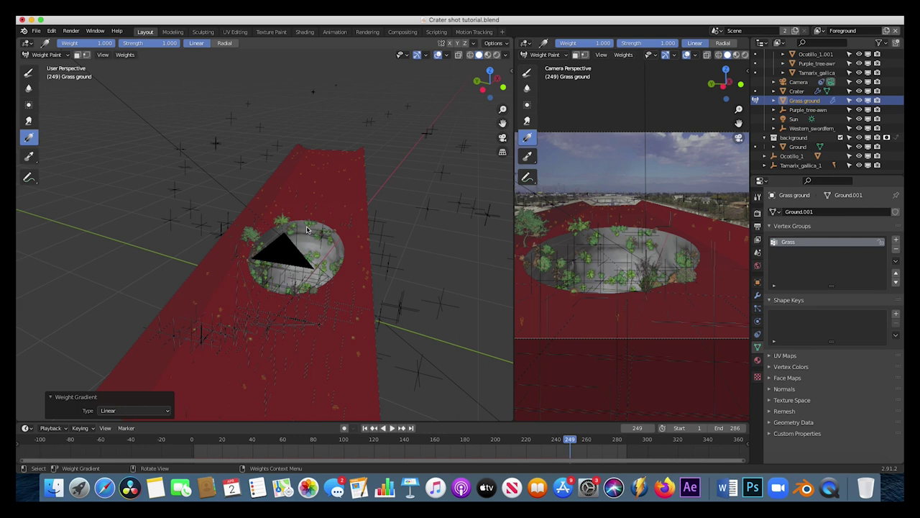
Step: Paint the Grass ground's far end, near end and outer edges with weight 0.000, leaving full weight only in a ring around the crater
{"action": "middle_click_drag", "start_coordinate": [306, 228], "coordinate": [332, 291]}
{"action": "scroll", "coordinate": [306, 286], "scroll_direction": "down", "scroll_amount": 2}
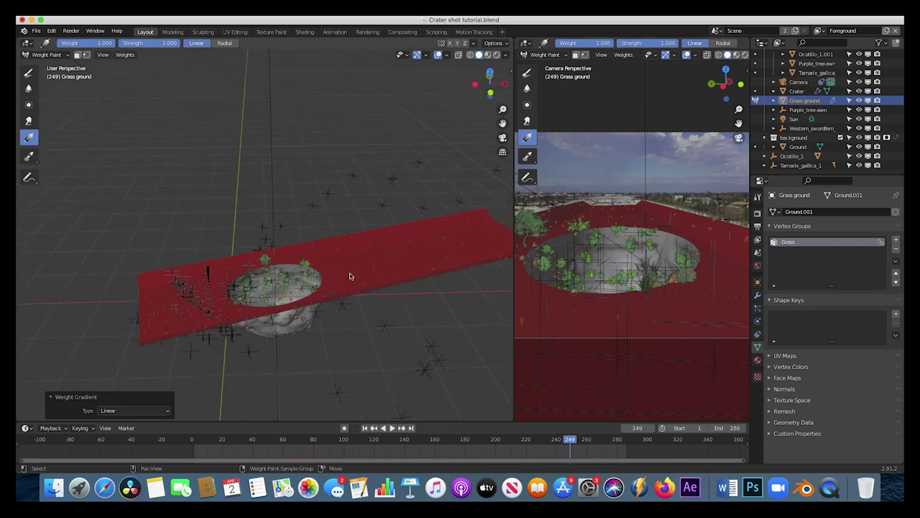
{"action": "scroll", "coordinate": [350, 276], "scroll_direction": "right", "scroll_amount": 2, "text": "shift"}
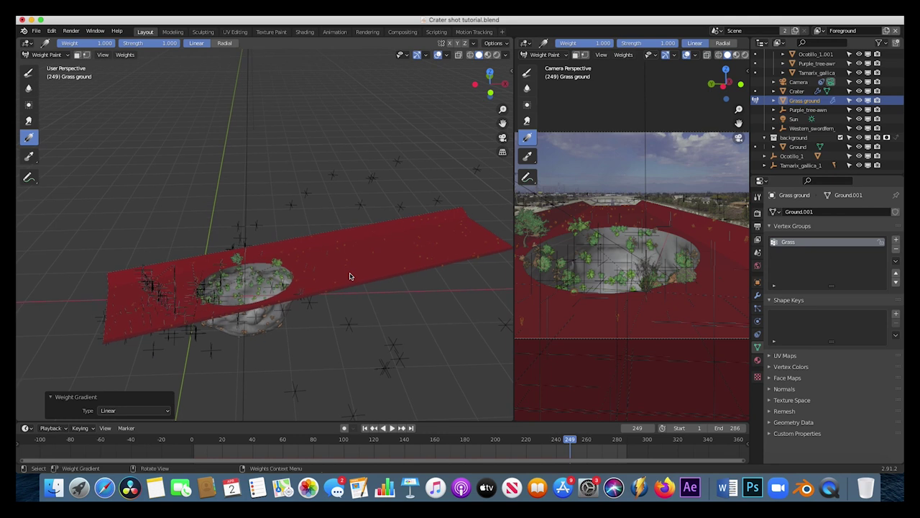
{"action": "scroll", "coordinate": [350, 277], "scroll_direction": "left", "scroll_amount": 2}
{"action": "left_click", "coordinate": [28, 73]}
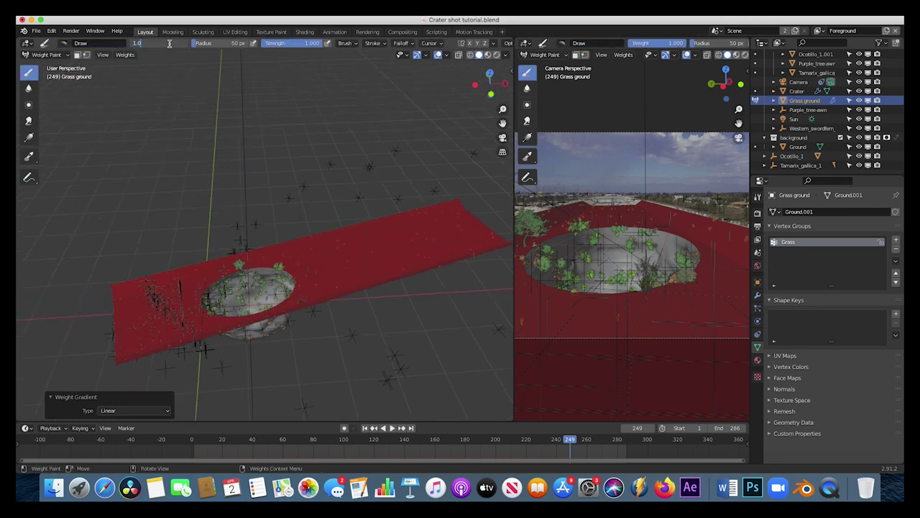
{"action": "left_click_drag", "start_coordinate": [172, 44], "coordinate": [130, 43]}
{"action": "mouse_move", "coordinate": [441, 208]}
{"action": "left_mouse_down"}
{"action": "mouse_move", "coordinate": [488, 242]}
{"action": "mouse_move", "coordinate": [456, 288]}
{"action": "mouse_move", "coordinate": [439, 225]}
{"action": "mouse_move", "coordinate": [381, 246]}
{"action": "mouse_move", "coordinate": [378, 280]}
{"action": "mouse_move", "coordinate": [376, 267]}
{"action": "mouse_move", "coordinate": [345, 275]}
{"action": "left_mouse_up"}
{"action": "mouse_move", "coordinate": [116, 284]}
{"action": "left_mouse_down"}
{"action": "mouse_move", "coordinate": [144, 284]}
{"action": "mouse_move", "coordinate": [103, 314]}
{"action": "mouse_move", "coordinate": [130, 273]}
{"action": "mouse_move", "coordinate": [149, 341]}
{"action": "left_mouse_up"}
{"action": "middle_click_drag", "start_coordinate": [149, 340], "coordinate": [371, 313]}
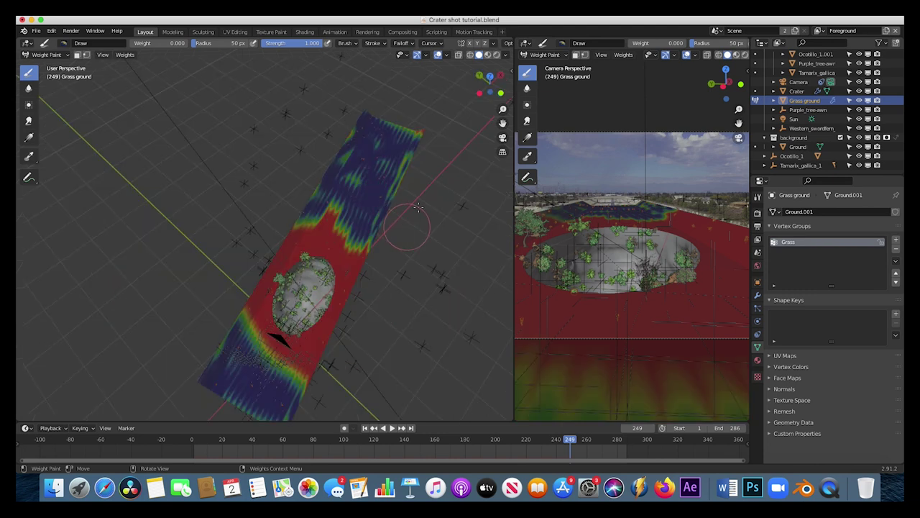
{"action": "middle_click_drag", "start_coordinate": [421, 208], "coordinate": [388, 306]}
{"action": "mouse_move", "coordinate": [400, 253]}
{"action": "left_mouse_down"}
{"action": "mouse_move", "coordinate": [402, 205]}
{"action": "mouse_move", "coordinate": [452, 273]}
{"action": "left_mouse_up"}
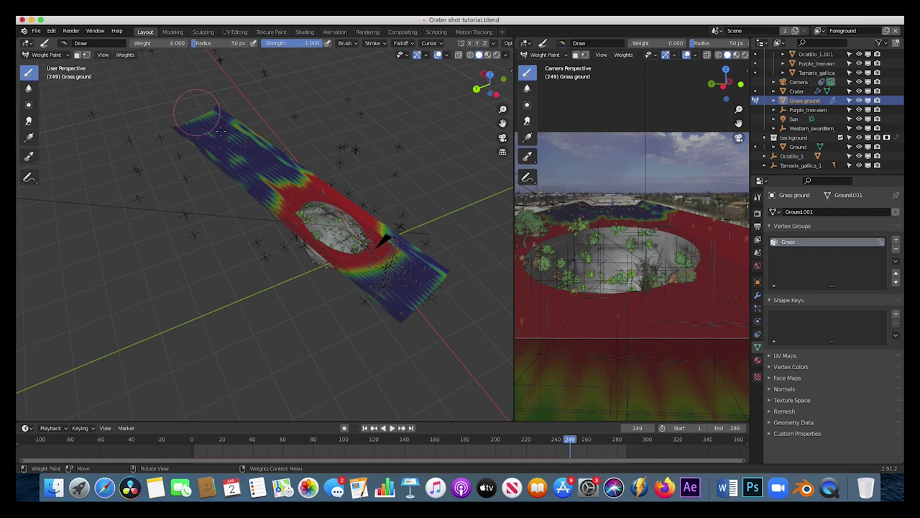
{"action": "middle_click_drag", "start_coordinate": [220, 130], "coordinate": [176, 185]}
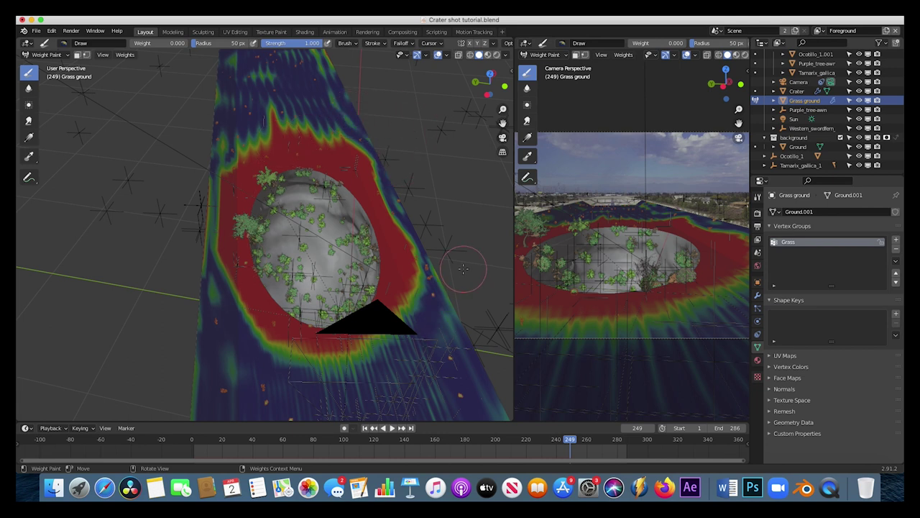
Step: Return the Grass ground to Object Mode and widen the camera viewport
{"action": "left_click", "coordinate": [45, 55]}
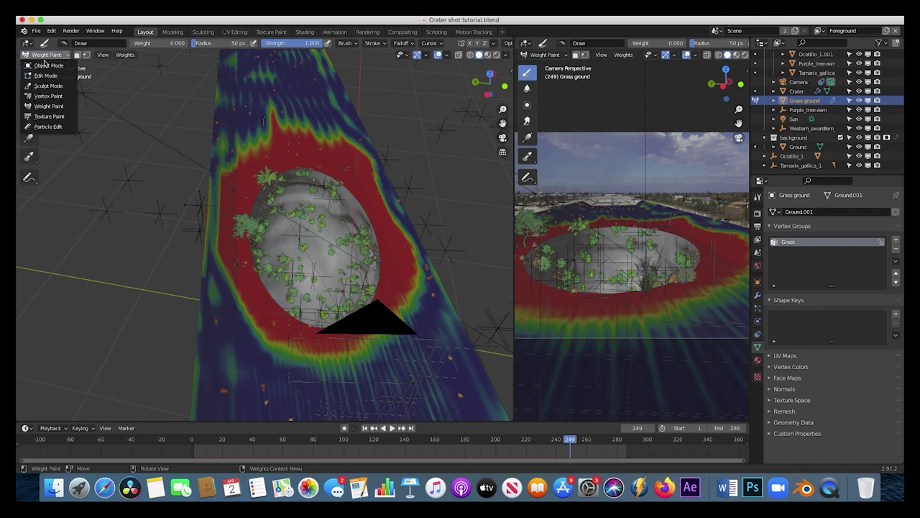
{"action": "left_click", "coordinate": [48, 65]}
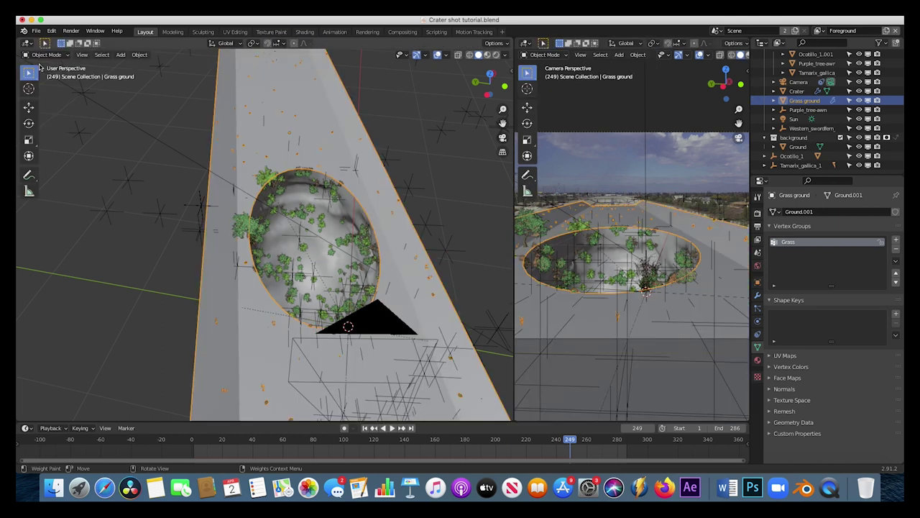
{"action": "left_click", "coordinate": [757, 308]}
{"action": "scroll", "coordinate": [827, 324], "scroll_direction": "down", "scroll_amount": 7}
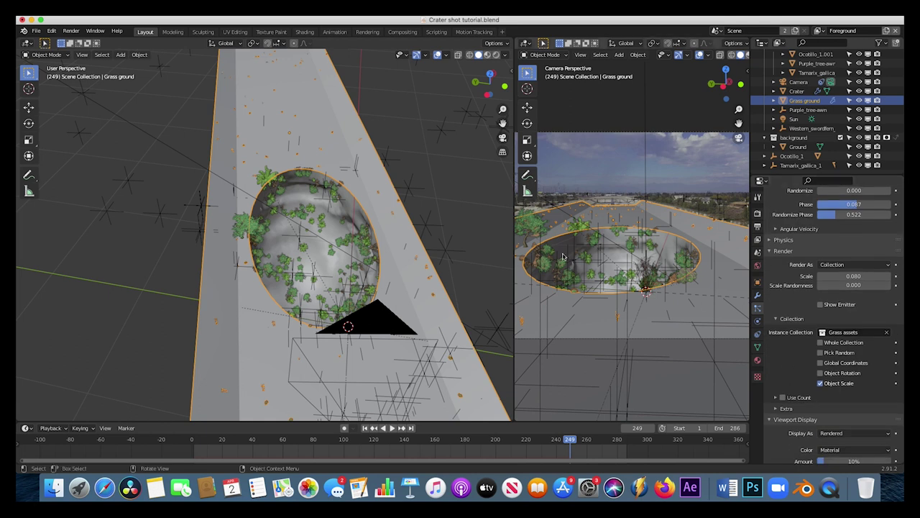
{"action": "left_click_drag", "start_coordinate": [514, 248], "coordinate": [457, 249]}
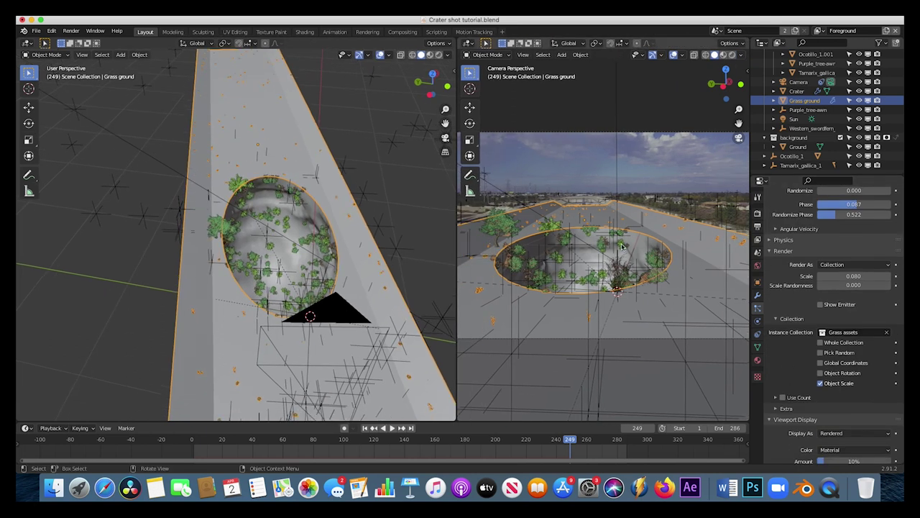
Step: Assign the Grass vertex group to the Density of the Grass ground's particle system
{"action": "left_click", "coordinate": [757, 346]}
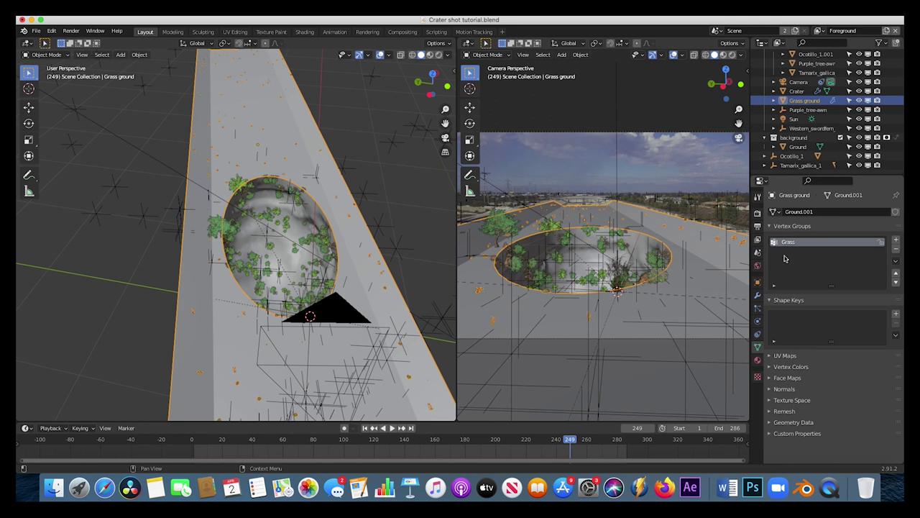
{"action": "left_click", "coordinate": [757, 307]}
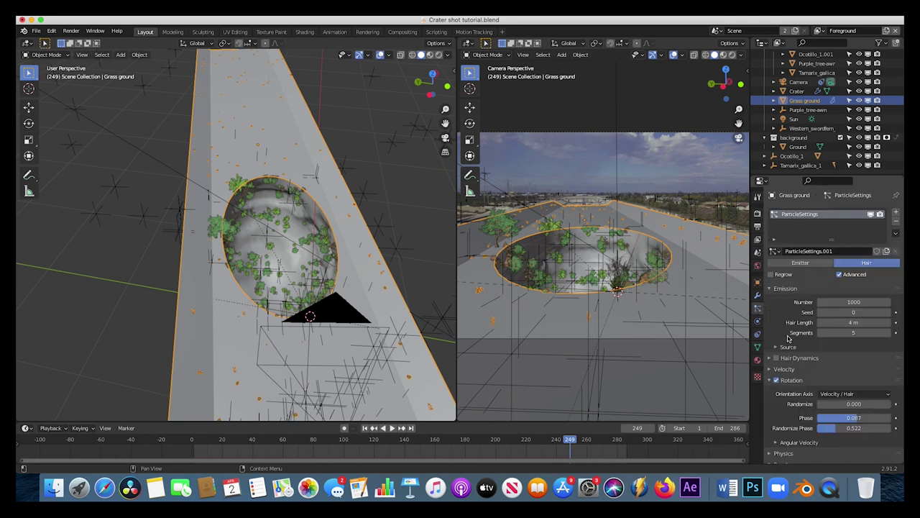
{"action": "scroll", "coordinate": [803, 400], "scroll_direction": "down", "scroll_amount": 3}
{"action": "scroll", "coordinate": [804, 399], "scroll_direction": "down", "scroll_amount": 5}
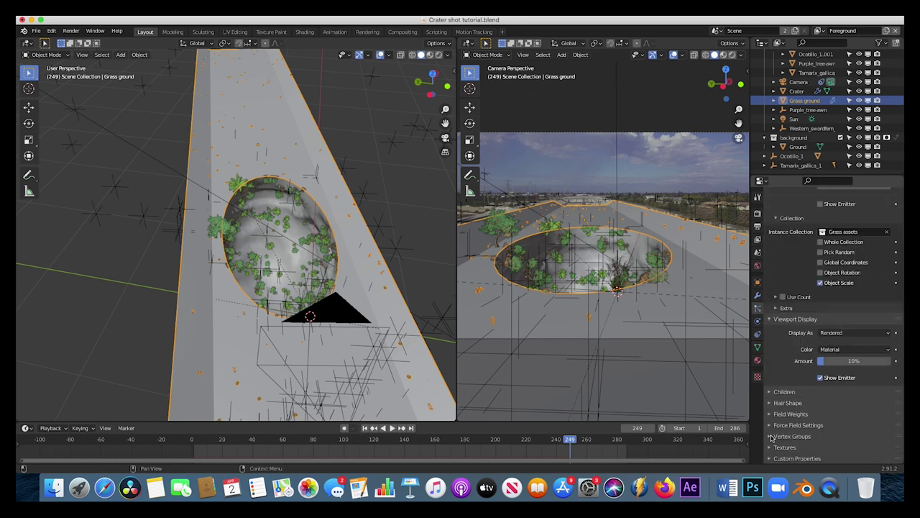
{"action": "scroll", "coordinate": [769, 437], "scroll_direction": "down", "scroll_amount": 3}
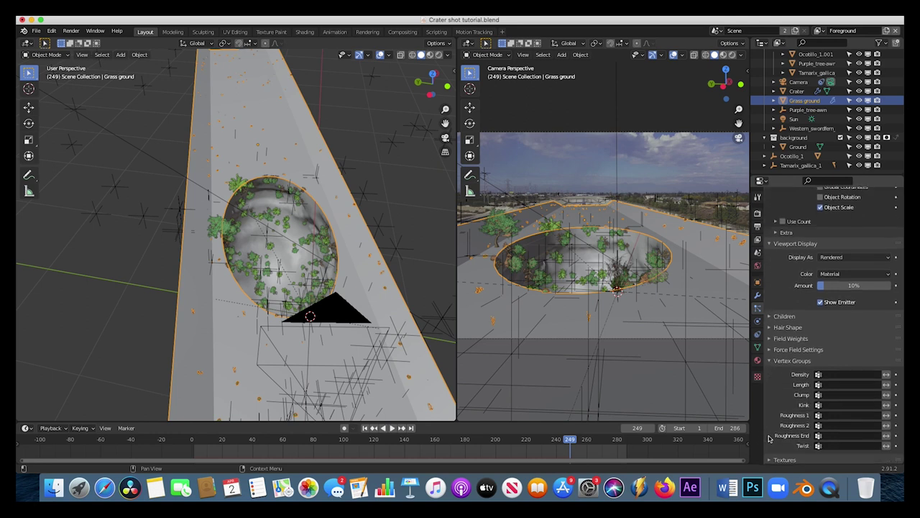
{"action": "left_click", "coordinate": [842, 374]}
{"action": "left_click", "coordinate": [814, 280]}
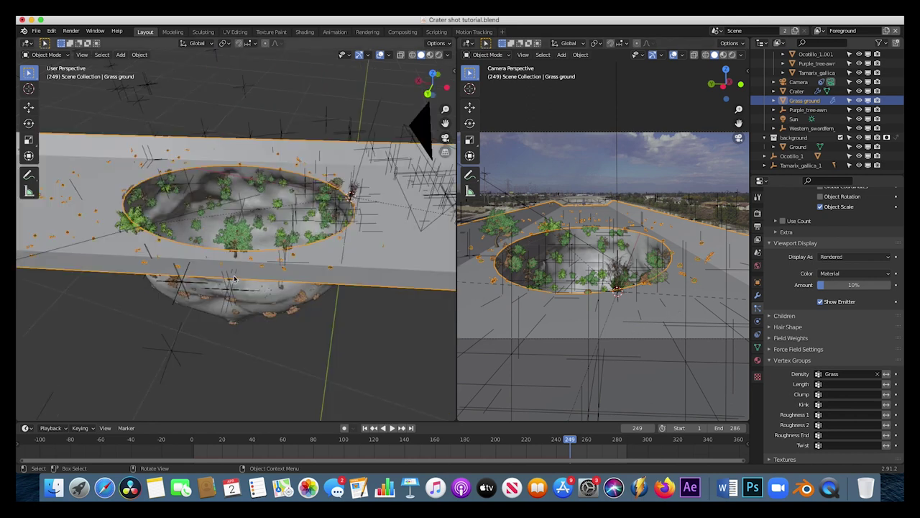
Step: Raise the Grass ground particles' viewport display Amount to 50%
{"action": "middle_click_drag", "start_coordinate": [234, 279], "coordinate": [248, 317]}
{"action": "left_click", "coordinate": [770, 362]}
{"action": "left_click", "coordinate": [836, 361]}
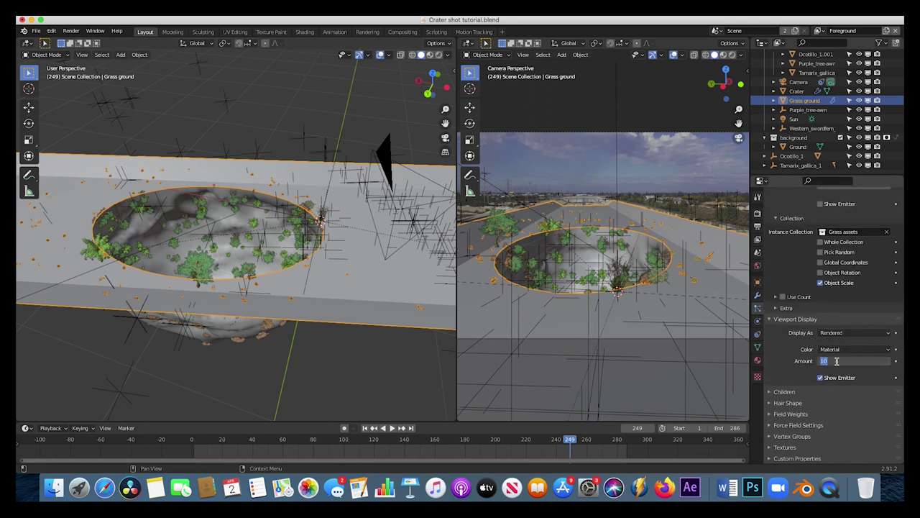
{"action": "key", "text": "Return"}
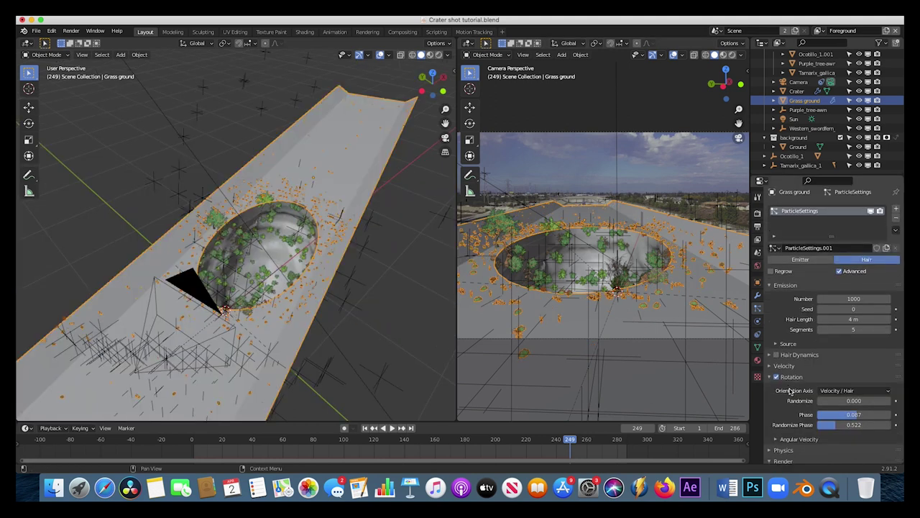
Step: Set the Grass ground particles' render Scale to 0.15
{"action": "scroll", "coordinate": [844, 323], "scroll_direction": "up", "scroll_amount": 5}
{"action": "left_click", "coordinate": [845, 372]}
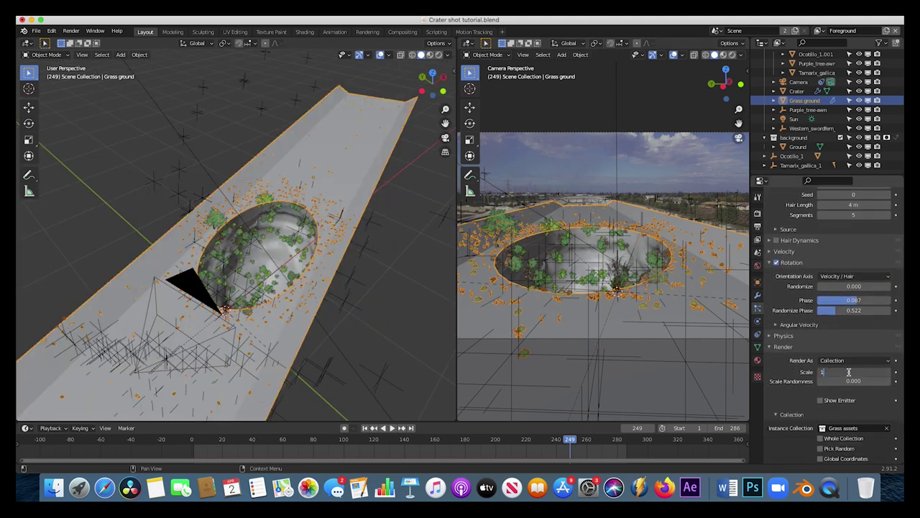
{"action": "key", "text": "Return"}
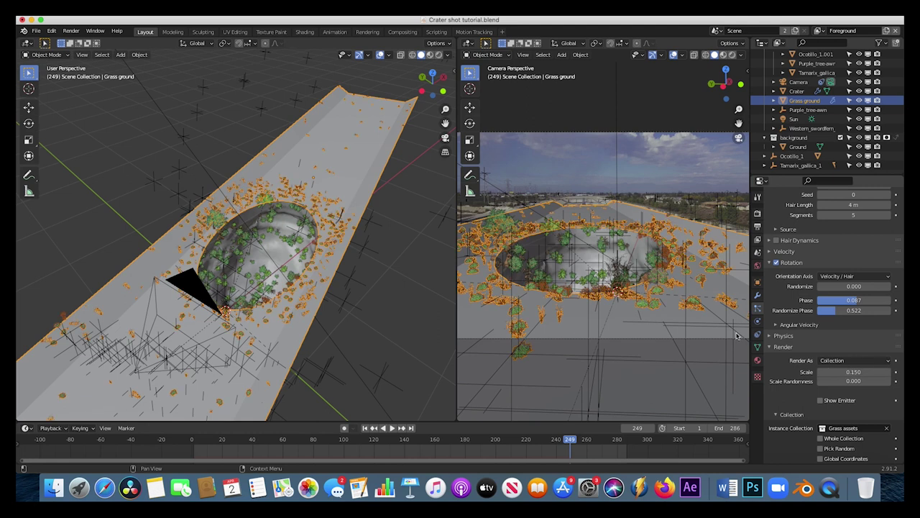
Step: Deselect the Grass ground and preview the camera view in Rendered shading
{"action": "left_click", "coordinate": [695, 316]}
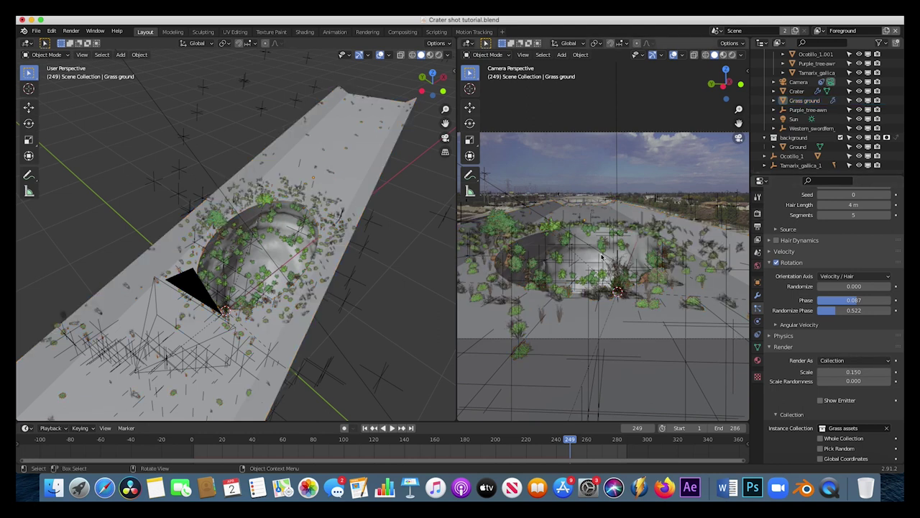
{"action": "key", "text": "z"}
{"action": "left_click", "coordinate": [586, 196]}
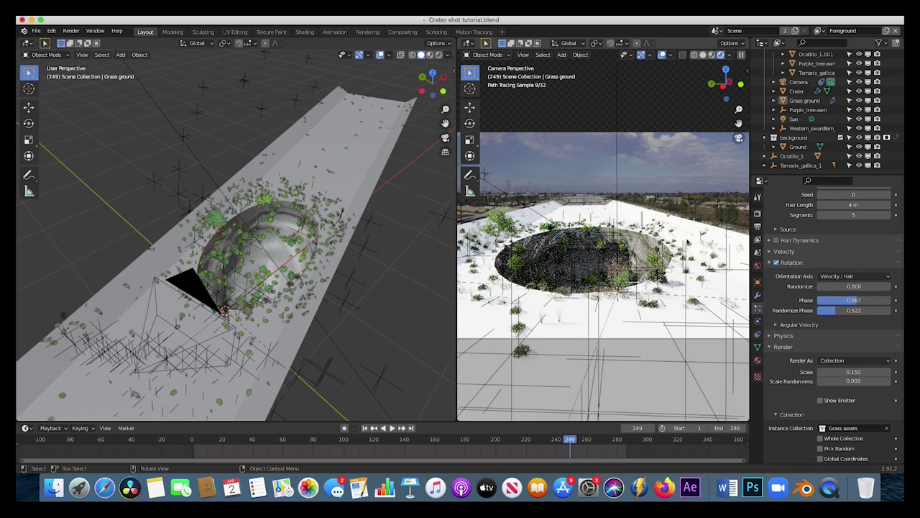
Step: Return the camera view to Solid shading and set the Grass ground particles' render Scale to 0.18 with Scale Randomness 0.7
{"action": "key", "text": "z"}
{"action": "left_click", "coordinate": [672, 253]}
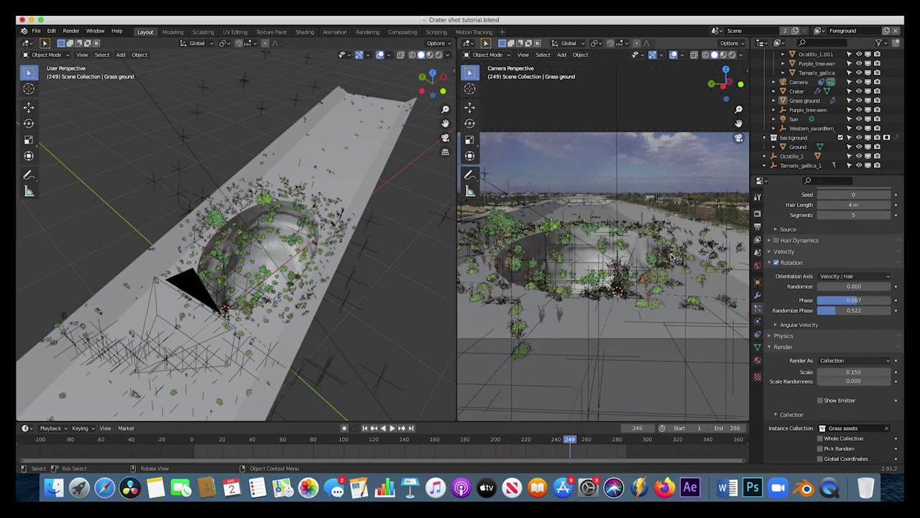
{"action": "left_click", "coordinate": [846, 382]}
{"action": "key", "text": "BackSpace"}
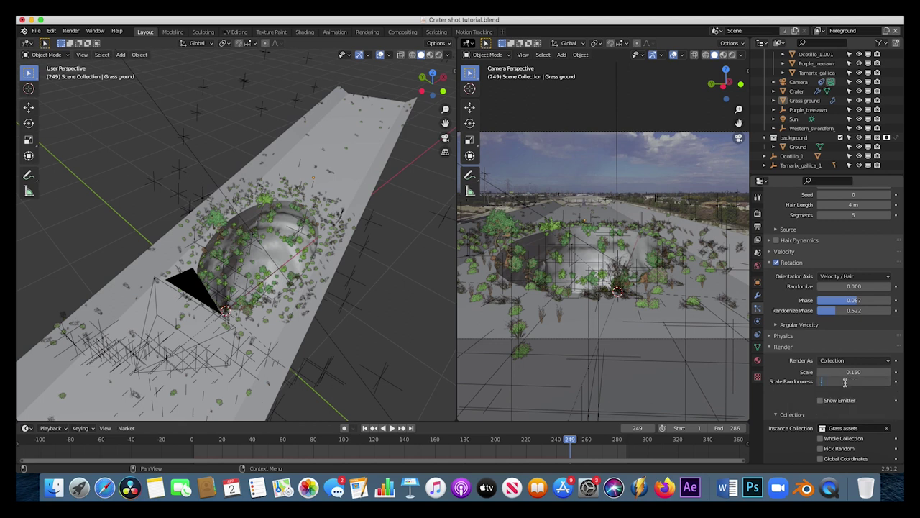
{"action": "type", "text": "0.7"}
{"action": "key", "text": "Return"}
{"action": "left_click", "coordinate": [851, 372]}
{"action": "left_click", "coordinate": [850, 374]}
{"action": "type", "text": "8"}
{"action": "key", "text": "Return"}
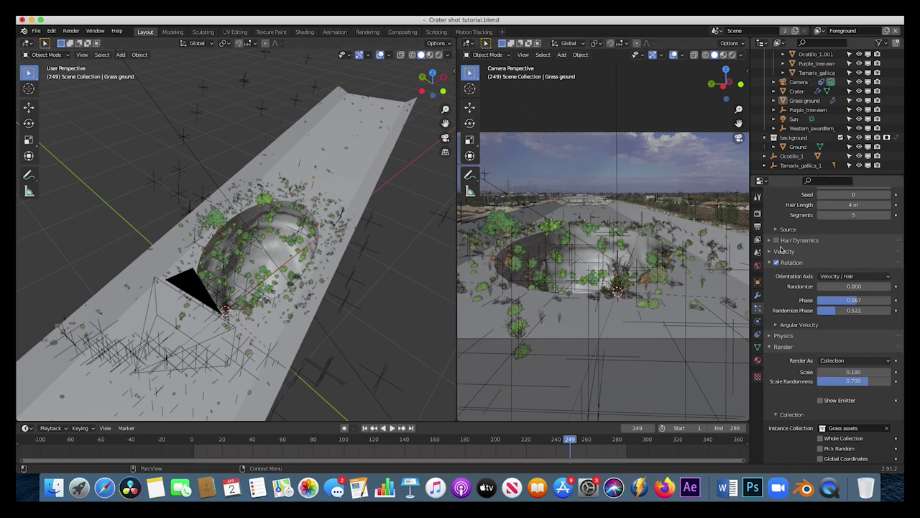
Step: Set the Grass ground particle system's emission Number to 2000
{"action": "scroll", "coordinate": [834, 302], "scroll_direction": "up", "scroll_amount": 4}
{"action": "left_click", "coordinate": [852, 300]}
{"action": "type", "text": "1400"}
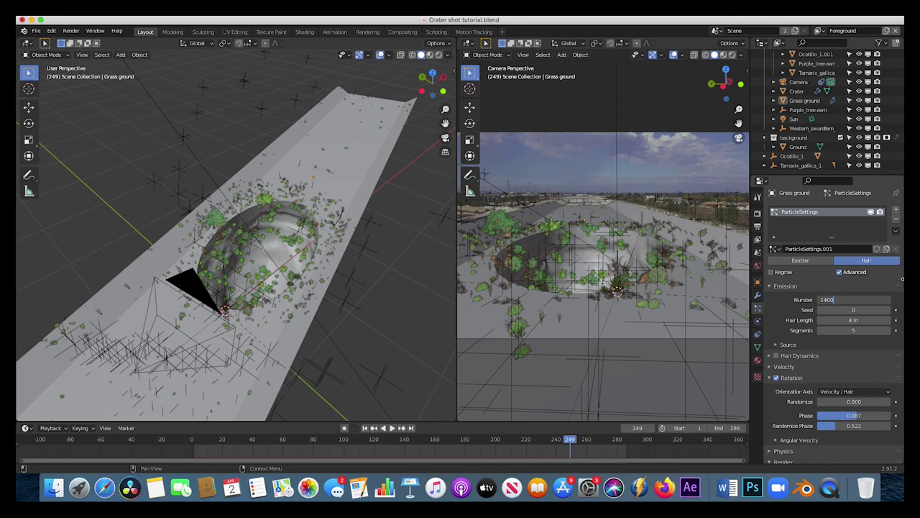
{"action": "type", "text": "0"}
{"action": "key", "text": "Return"}
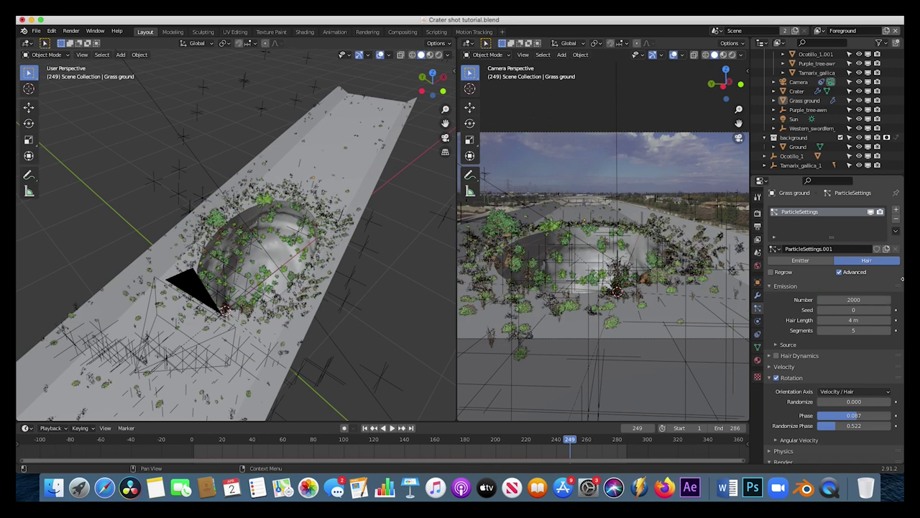
Step: Save the blend file, render the current frame 249, and close the render result
{"action": "left_click", "coordinate": [36, 31]}
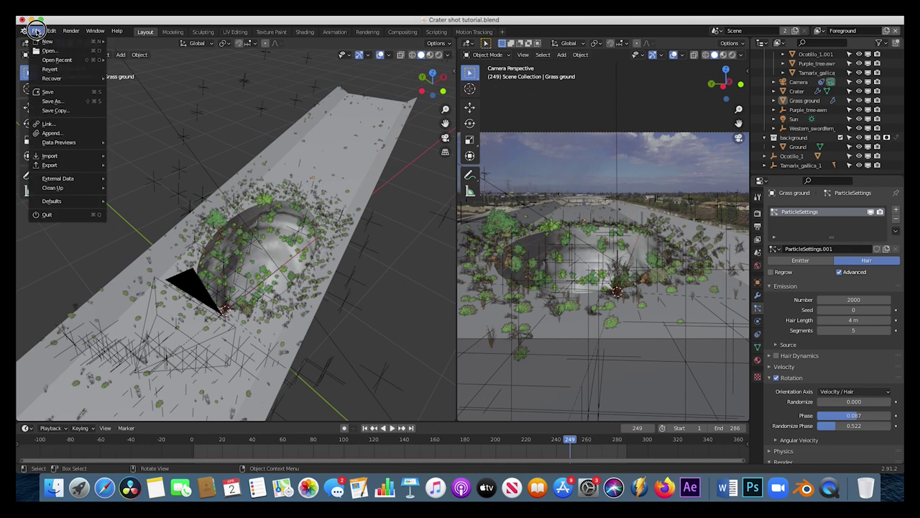
{"action": "left_click", "coordinate": [47, 92]}
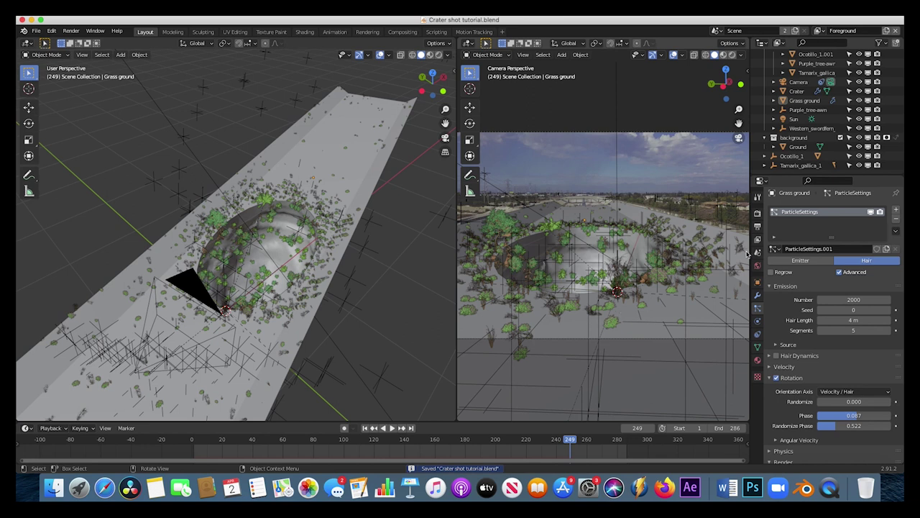
{"action": "key", "text": "F12"}
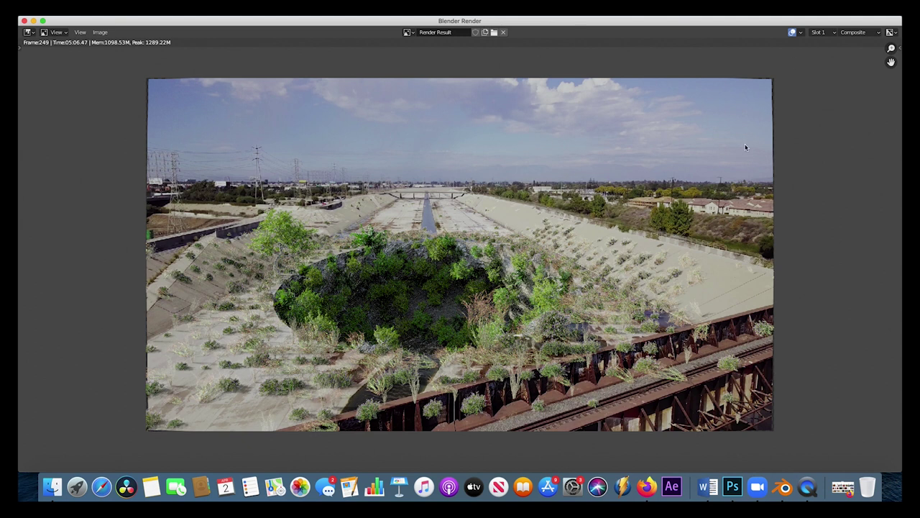
{"action": "left_click", "coordinate": [24, 21]}
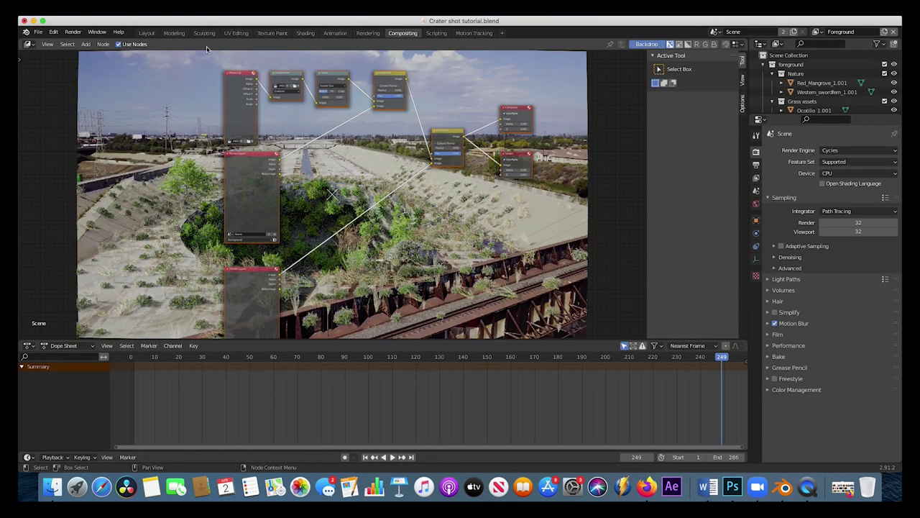
Step: Return to the Layout workspace and delete the leftover Ocotillo_1 and Tamarix_gallica_1 empties
{"action": "left_click", "coordinate": [146, 33]}
{"action": "left_click", "coordinate": [794, 157]}
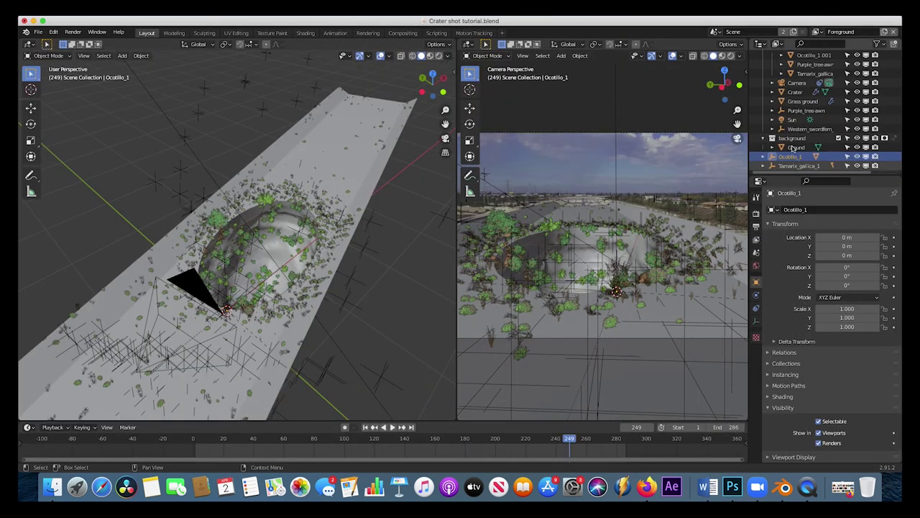
{"action": "left_click", "coordinate": [785, 166], "text": "shift"}
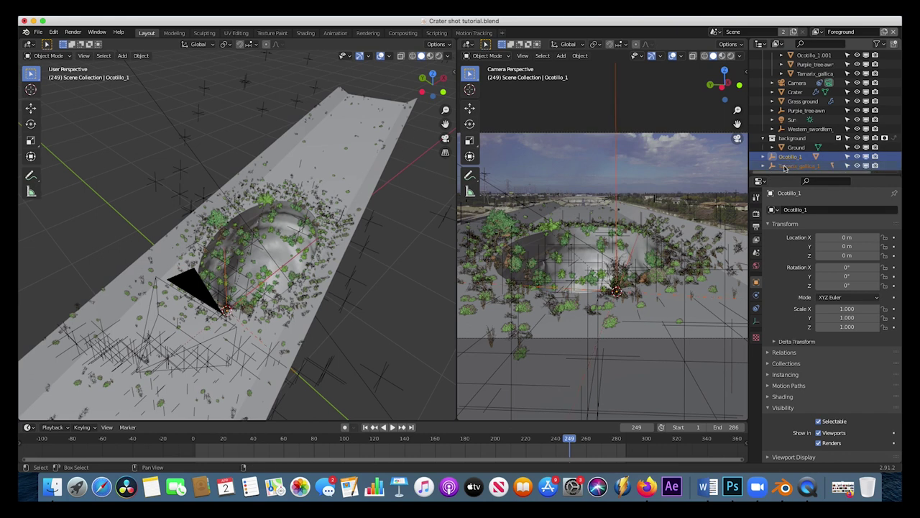
{"action": "key", "text": "x"}
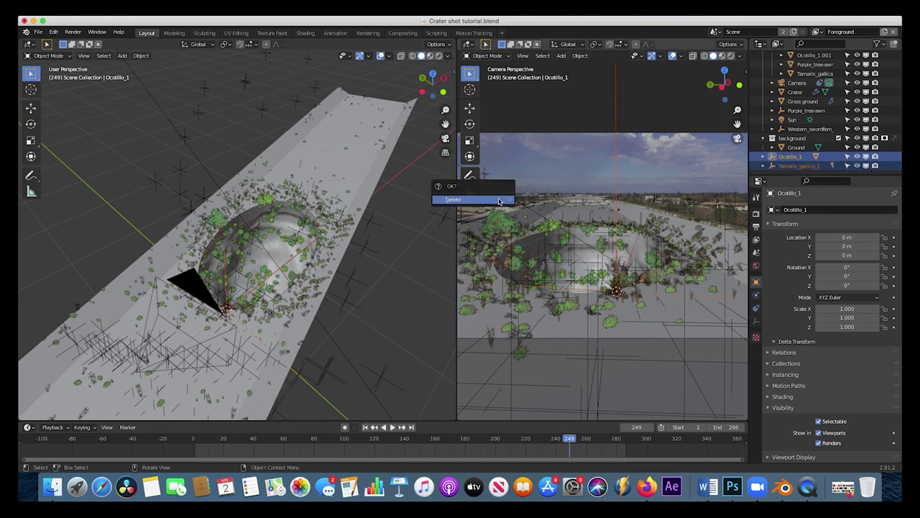
{"action": "left_click", "coordinate": [499, 201]}
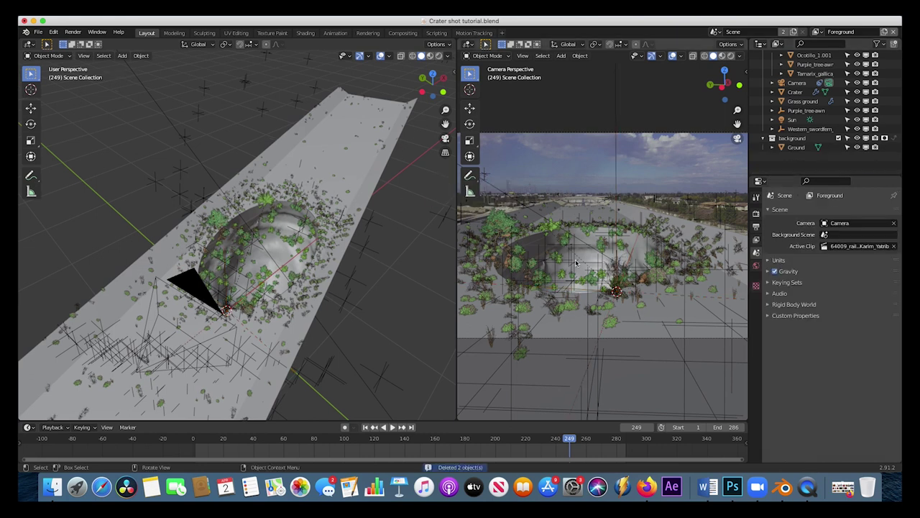
Step: Set the Grass ground particles' rotation Phase to 0.02
{"action": "left_click", "coordinate": [314, 158]}
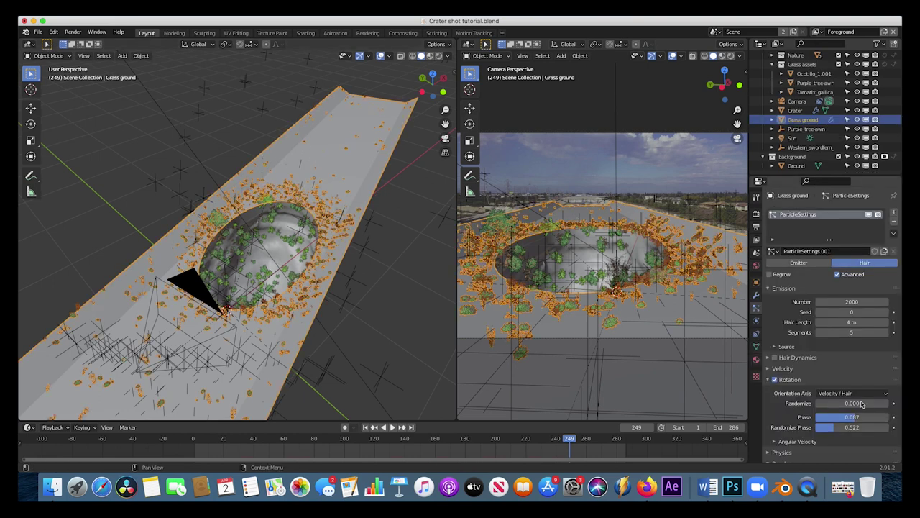
{"action": "scroll", "coordinate": [847, 395], "scroll_direction": "down", "scroll_amount": 5}
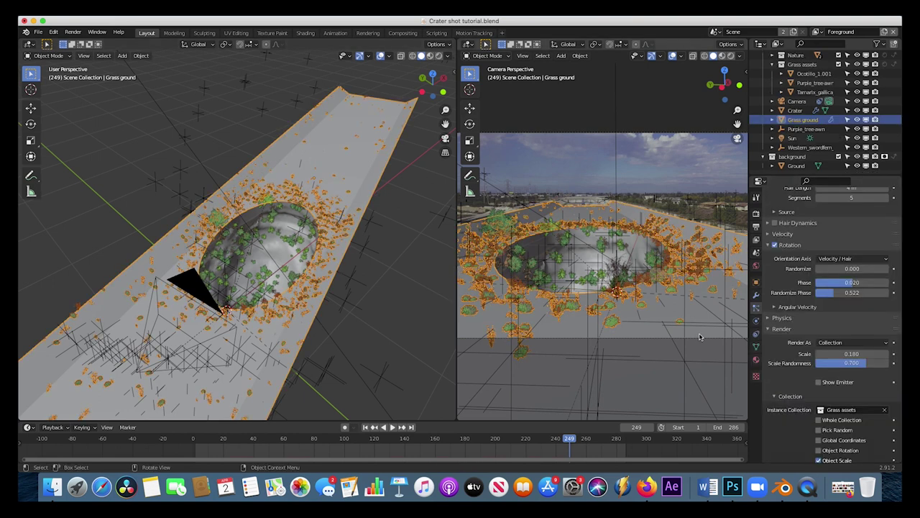
Step: Add a new material to the background Ground and sample its Base Color from the brown earth in the footage
{"action": "left_click", "coordinate": [794, 167]}
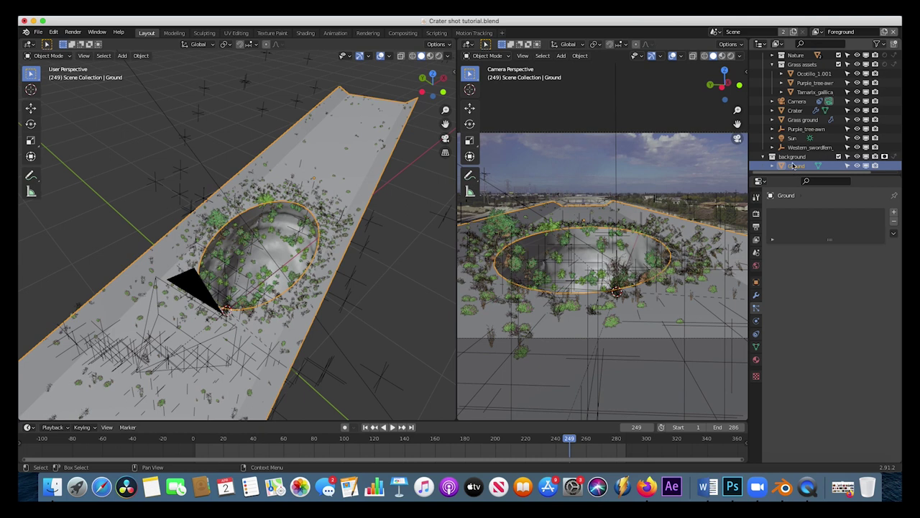
{"action": "left_click", "coordinate": [756, 361]}
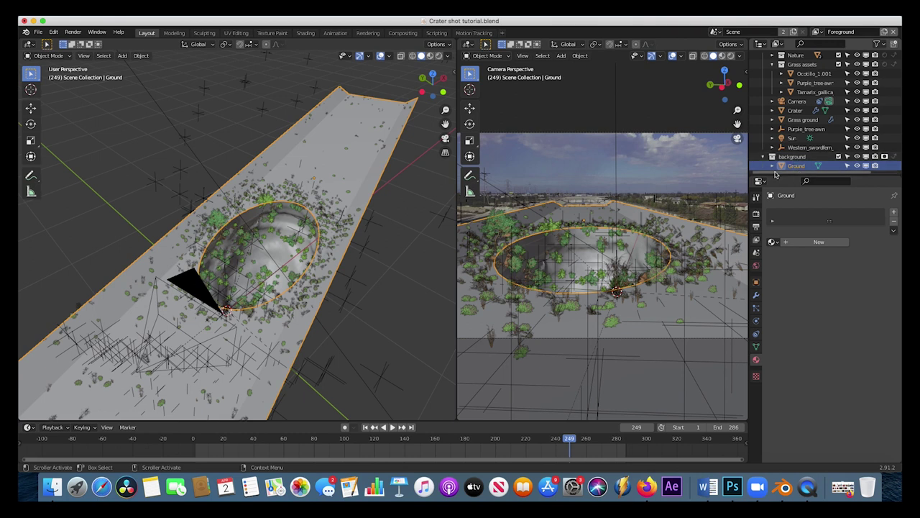
{"action": "left_click", "coordinate": [756, 283]}
{"action": "scroll", "coordinate": [806, 338], "scroll_direction": "down", "scroll_amount": 5}
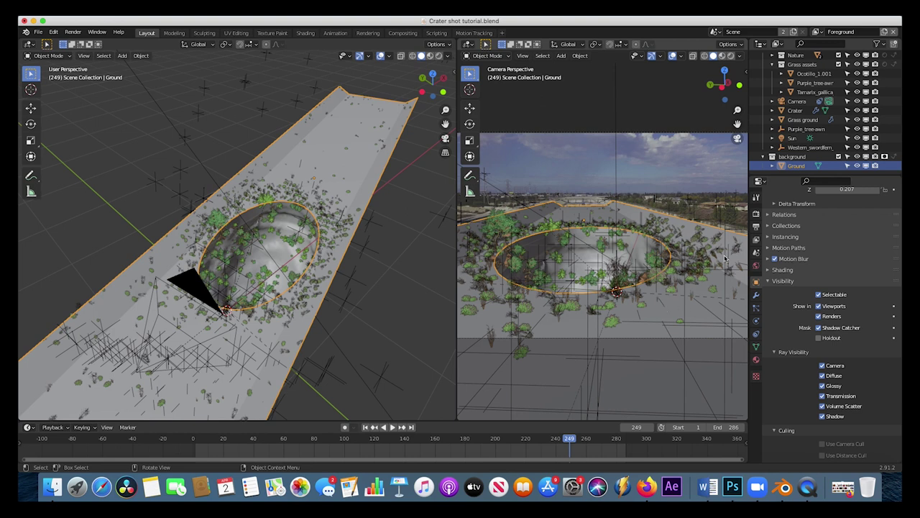
{"action": "left_click", "coordinate": [756, 361]}
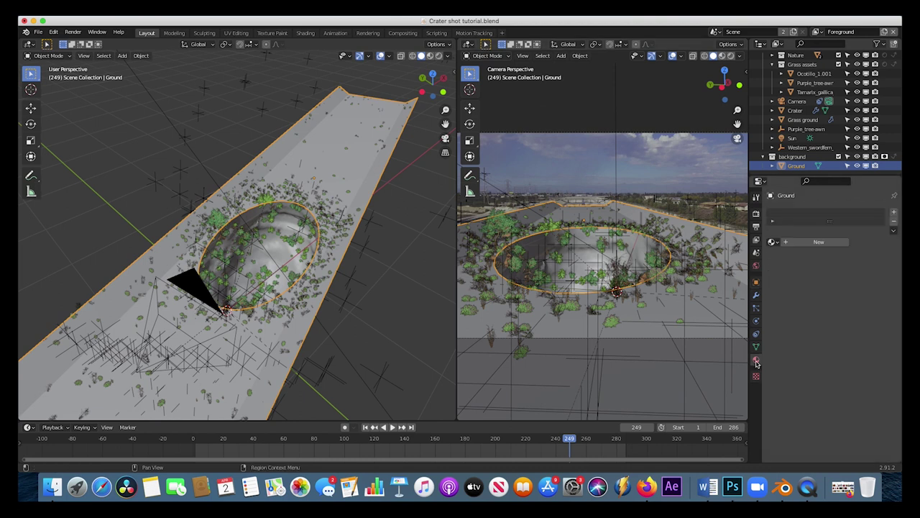
{"action": "left_click", "coordinate": [815, 242]}
{"action": "left_click", "coordinate": [840, 320]}
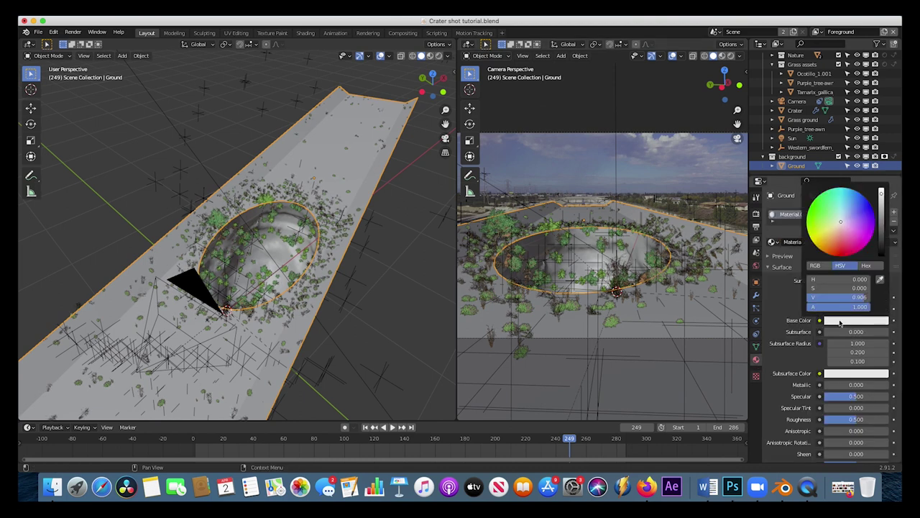
{"action": "left_click", "coordinate": [880, 280]}
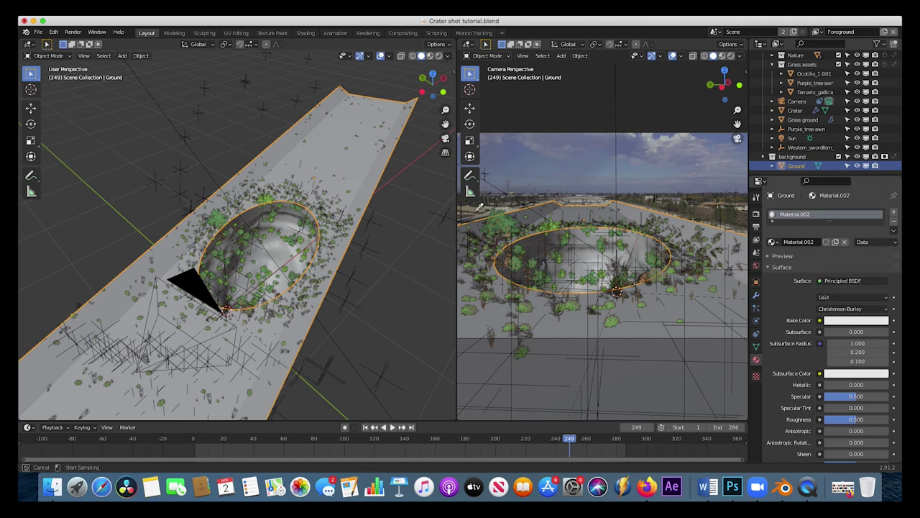
{"action": "left_click", "coordinate": [473, 212]}
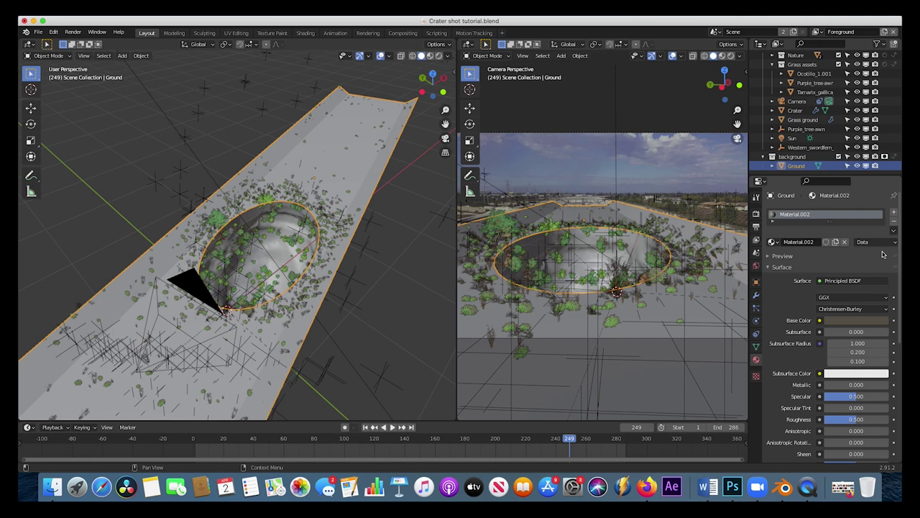
Step: Turn off the Motion Tracking overlay in the camera view
{"action": "left_click", "coordinate": [532, 337]}
{"action": "left_click", "coordinate": [739, 57]}
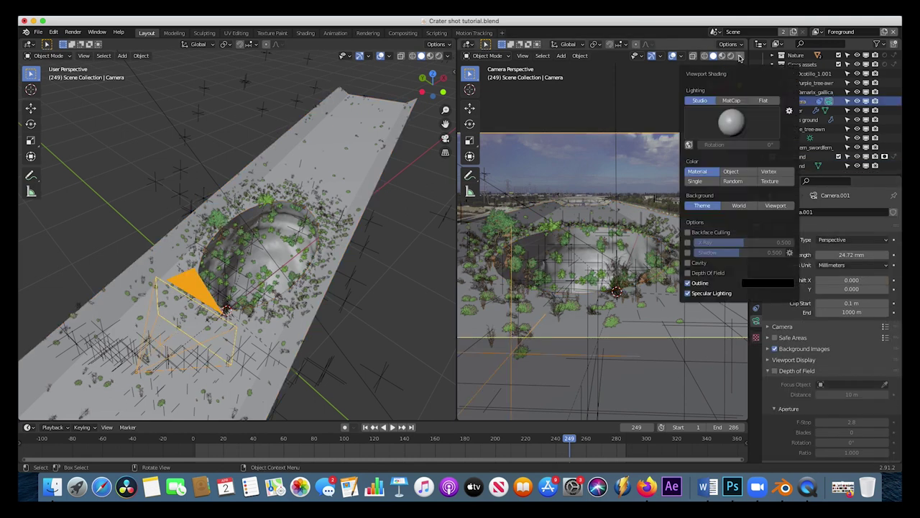
{"action": "left_click", "coordinate": [680, 56]}
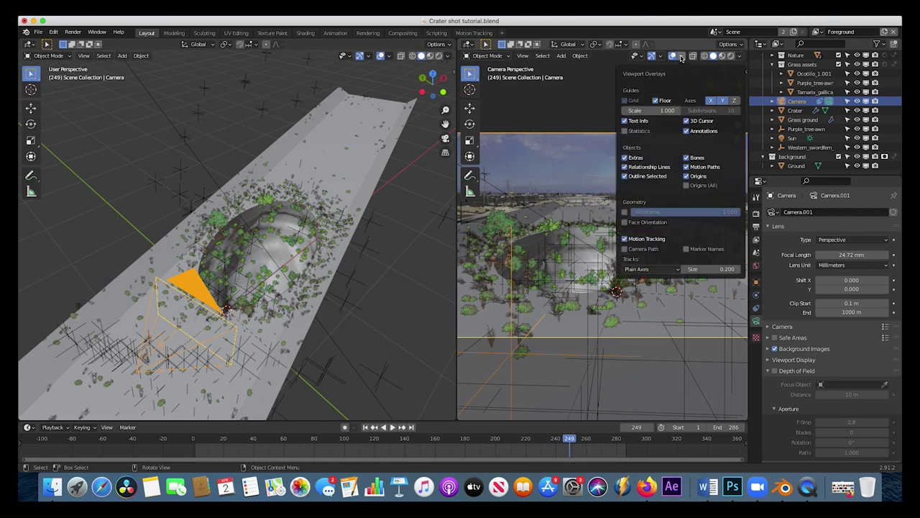
{"action": "left_click", "coordinate": [625, 239]}
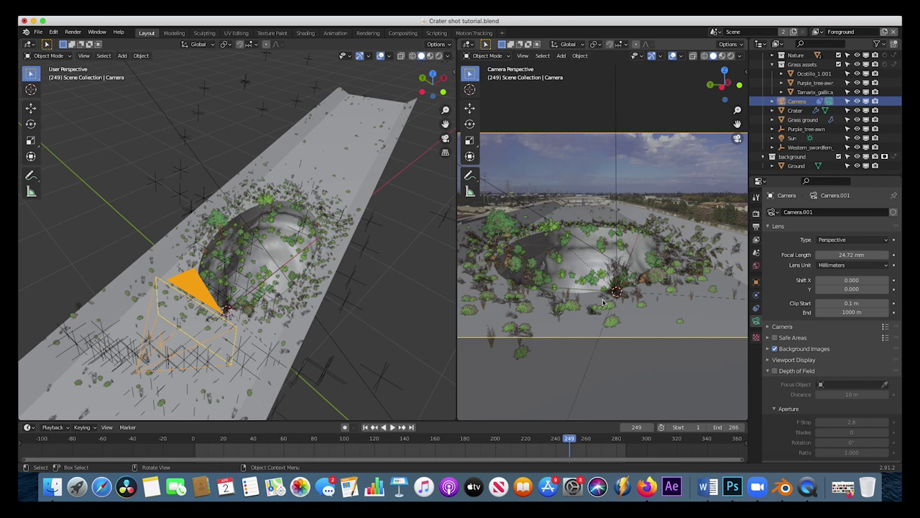
Step: Delete the leftover Purple_tree-awn and Western_swordfern_1 empties from the foreground collection
{"action": "key", "text": "Delete"}
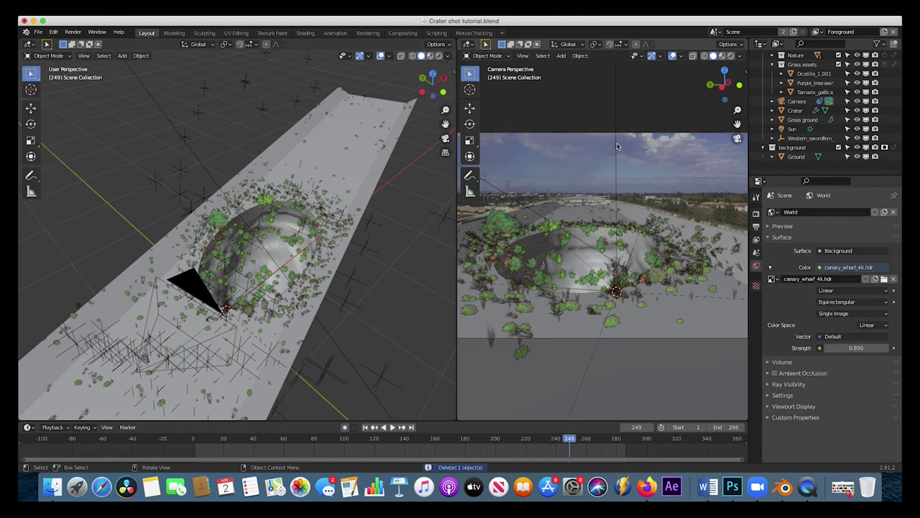
{"action": "left_click", "coordinate": [657, 136]}
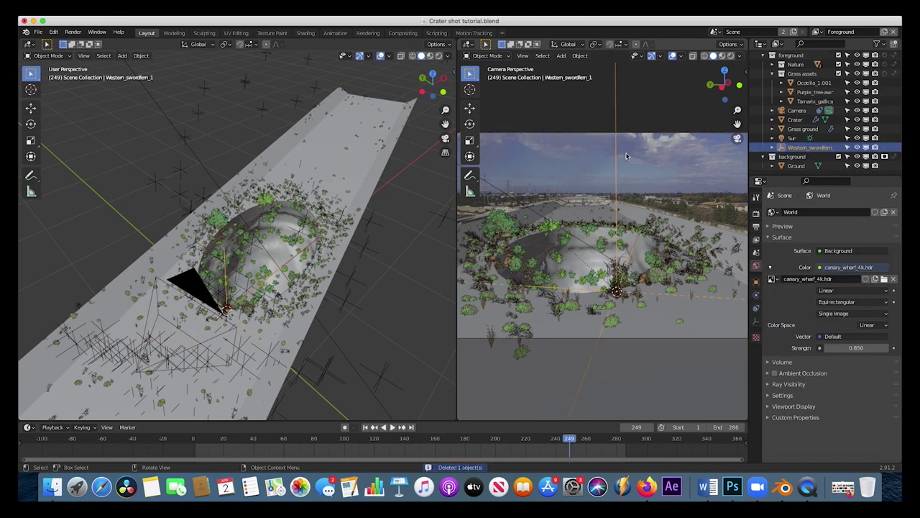
{"action": "key", "text": "x"}
{"action": "left_click", "coordinate": [632, 157]}
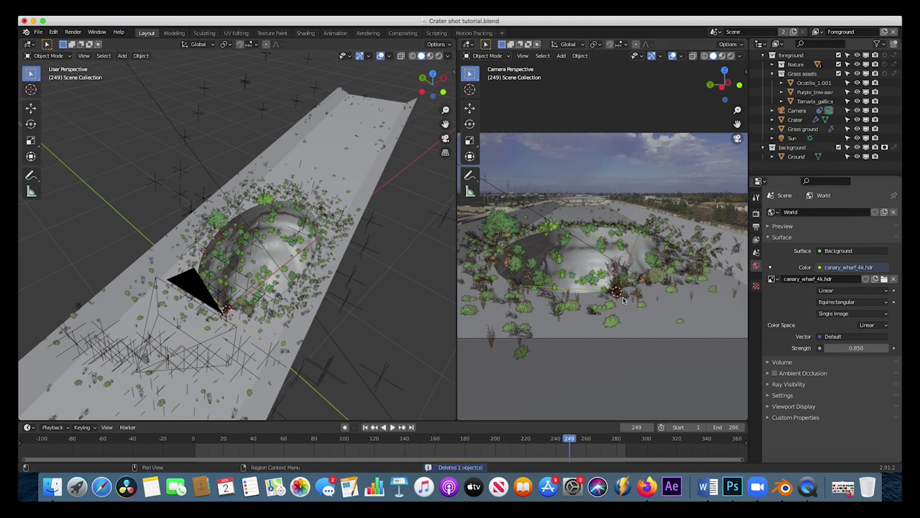
Step: Set the Grass ground particles' viewport display Amount to 100%
{"action": "left_click", "coordinate": [632, 336]}
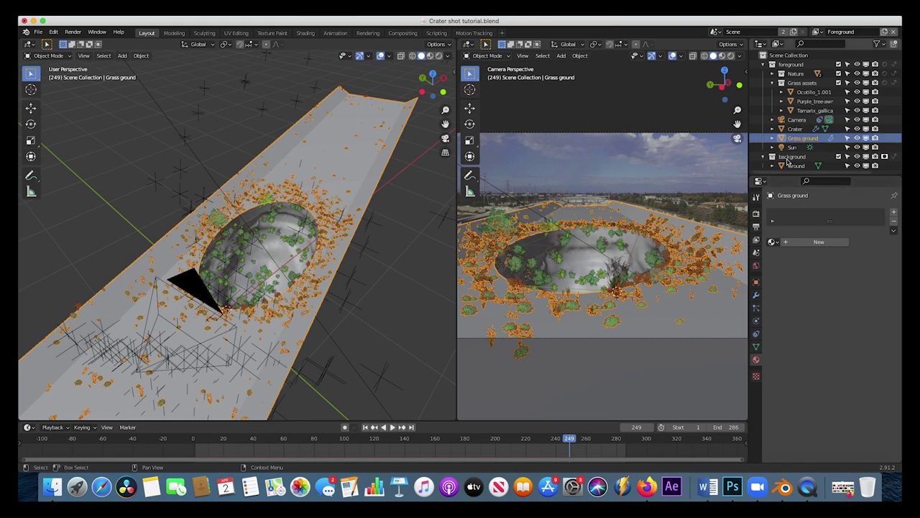
{"action": "left_click", "coordinate": [756, 307]}
{"action": "scroll", "coordinate": [790, 413], "scroll_direction": "down", "scroll_amount": 2}
{"action": "scroll", "coordinate": [789, 412], "scroll_direction": "down", "scroll_amount": 3}
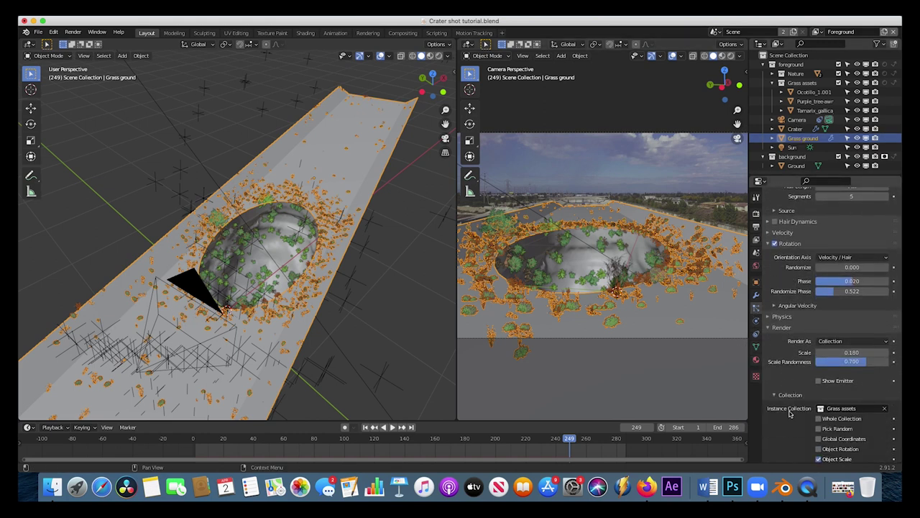
{"action": "scroll", "coordinate": [790, 412], "scroll_direction": "down", "scroll_amount": 1}
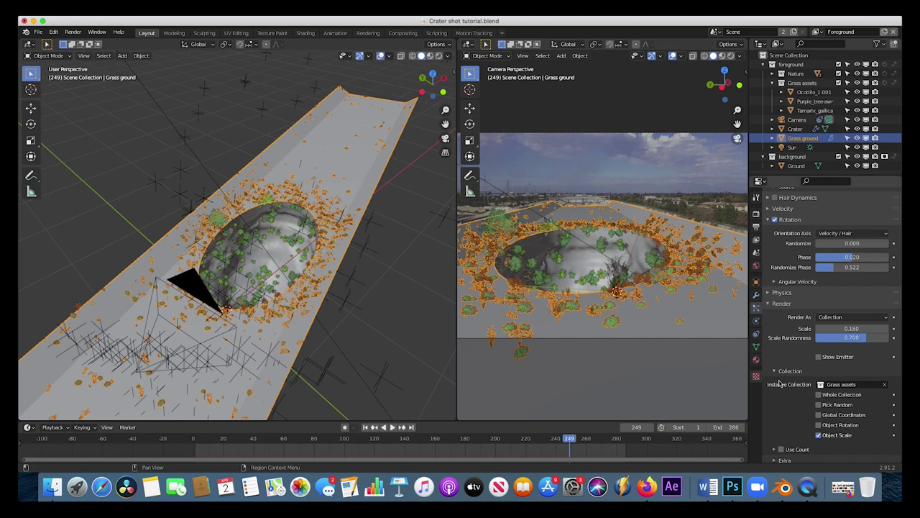
{"action": "scroll", "coordinate": [813, 407], "scroll_direction": "down", "scroll_amount": 4}
{"action": "scroll", "coordinate": [828, 261], "scroll_direction": "up", "scroll_amount": 5}
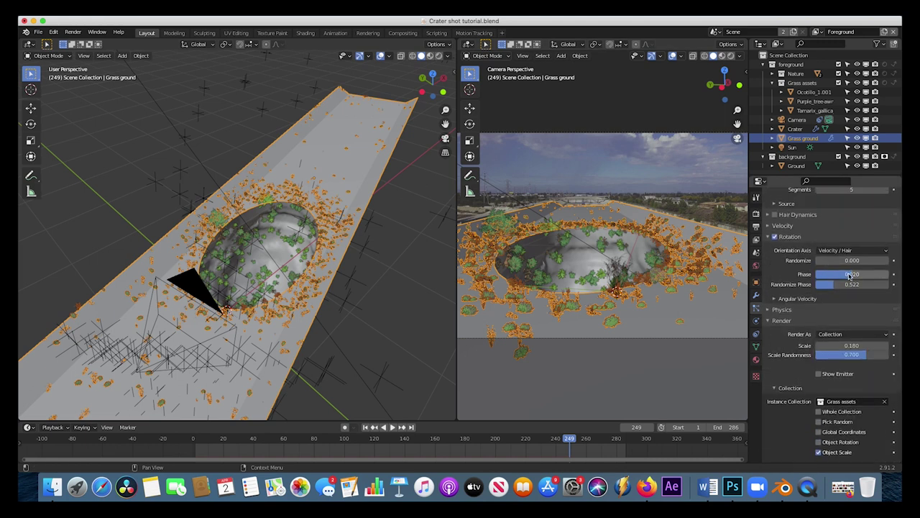
{"action": "scroll", "coordinate": [848, 273], "scroll_direction": "down", "scroll_amount": 1}
{"action": "scroll", "coordinate": [852, 254], "scroll_direction": "down", "scroll_amount": 5}
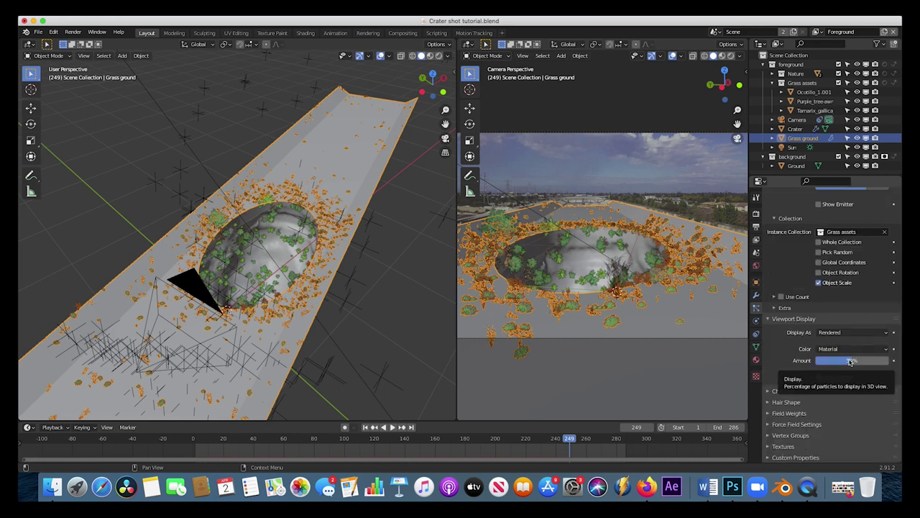
{"action": "left_click", "coordinate": [849, 360]}
{"action": "type", "text": "100"}
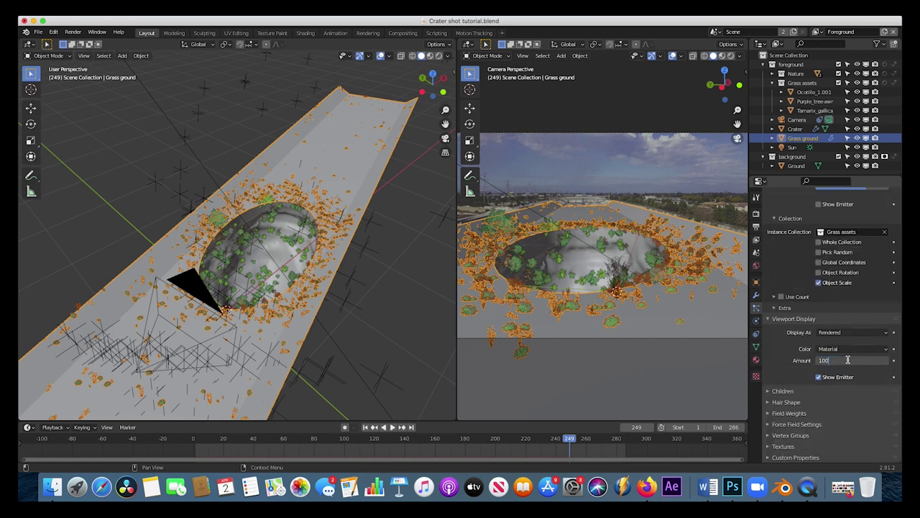
{"action": "key", "text": "Return"}
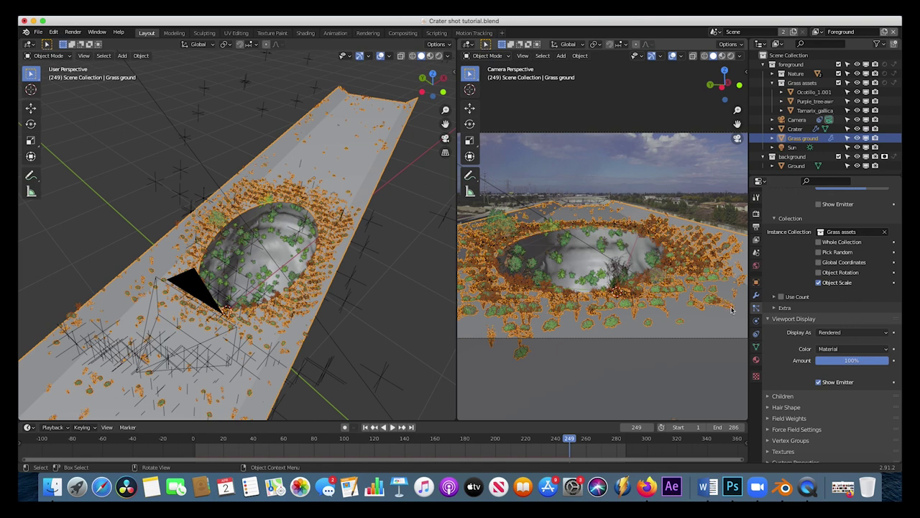
Step: Scale the Purple_tree-awn in the Grass assets collection uniformly by about 1.835
{"action": "left_click", "coordinate": [816, 110]}
{"action": "left_click", "coordinate": [821, 103]}
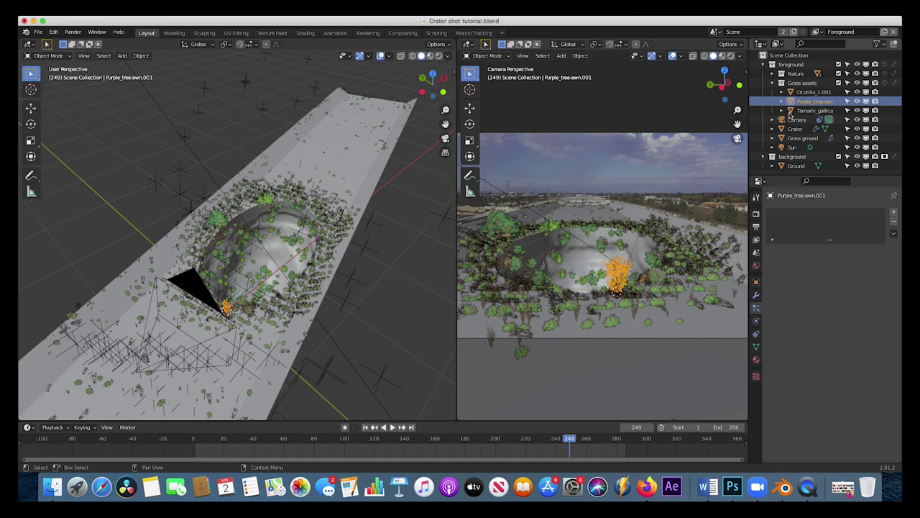
{"action": "left_click", "coordinate": [814, 91]}
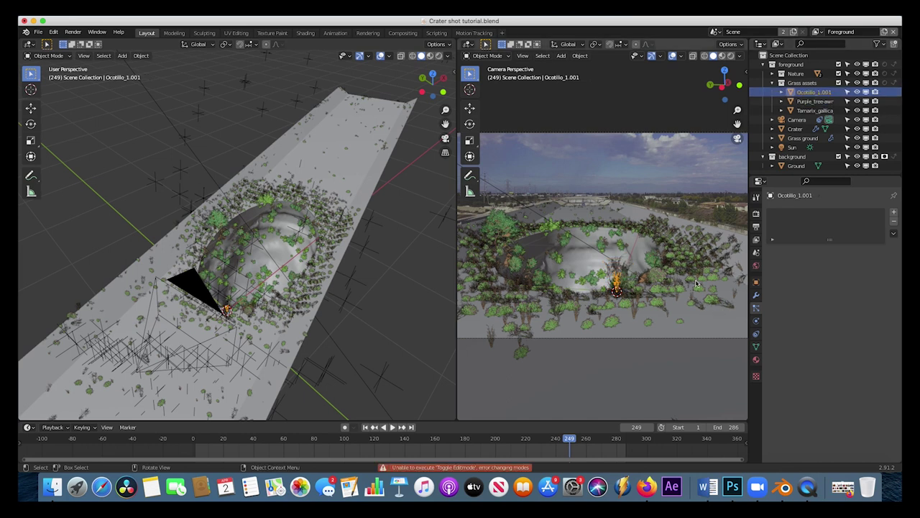
{"action": "left_click", "coordinate": [812, 103]}
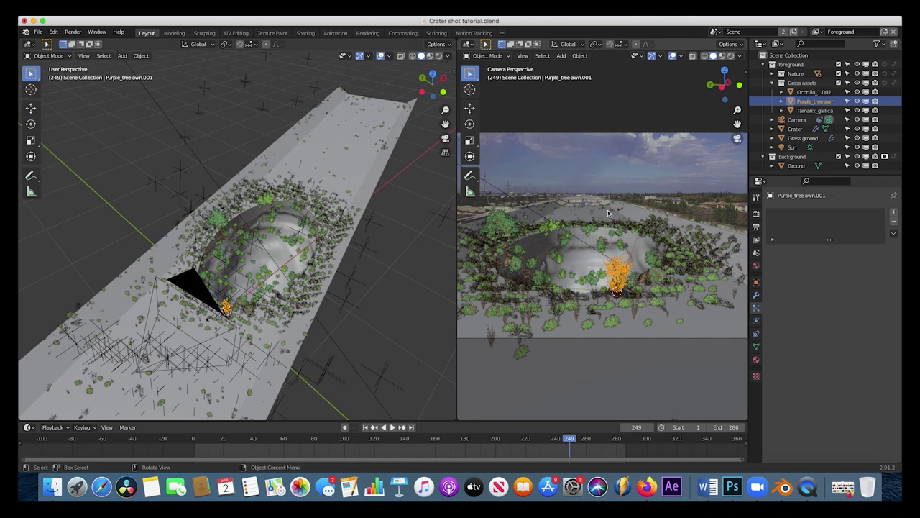
{"action": "key", "text": "s"}
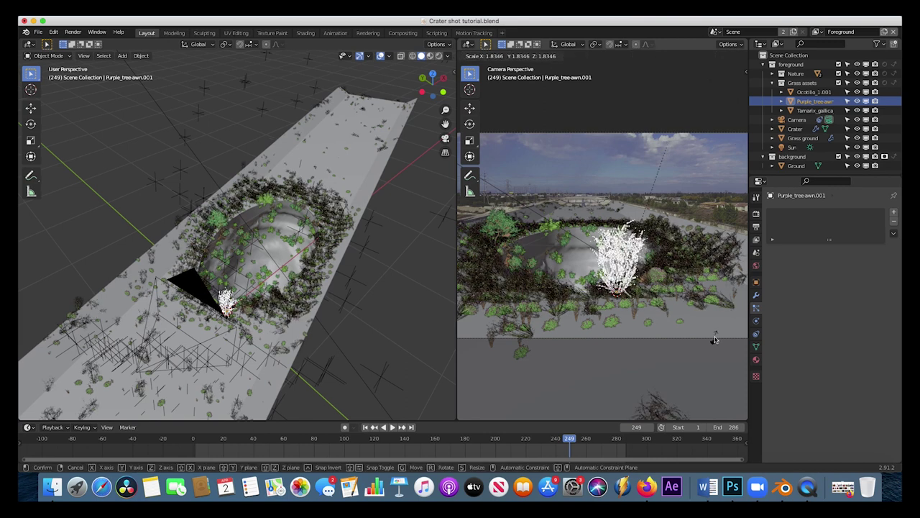
{"action": "left_click", "coordinate": [651, 300]}
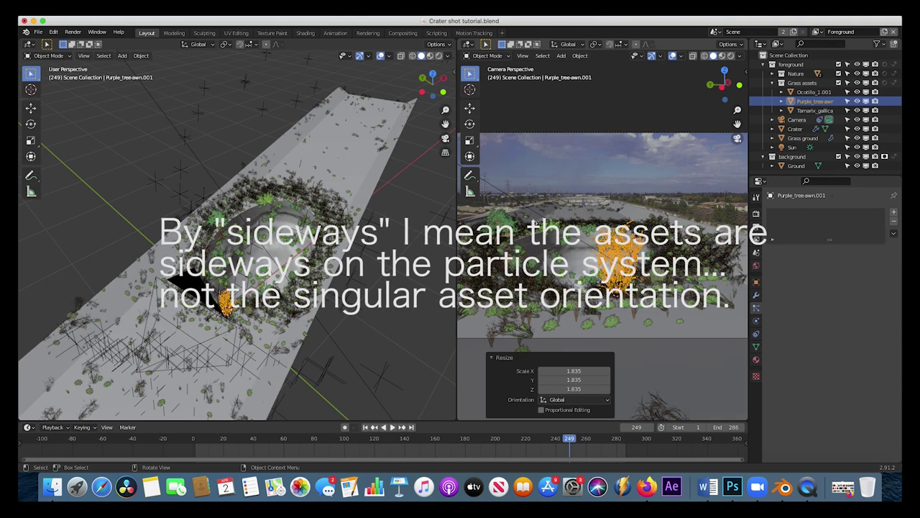
Step: Try to put the Purple_tree-awn into Edit Mode and expand its entry down to the mesh data
{"action": "key", "text": "n"}
{"action": "key", "text": "n"}
{"action": "left_click", "coordinate": [488, 56]}
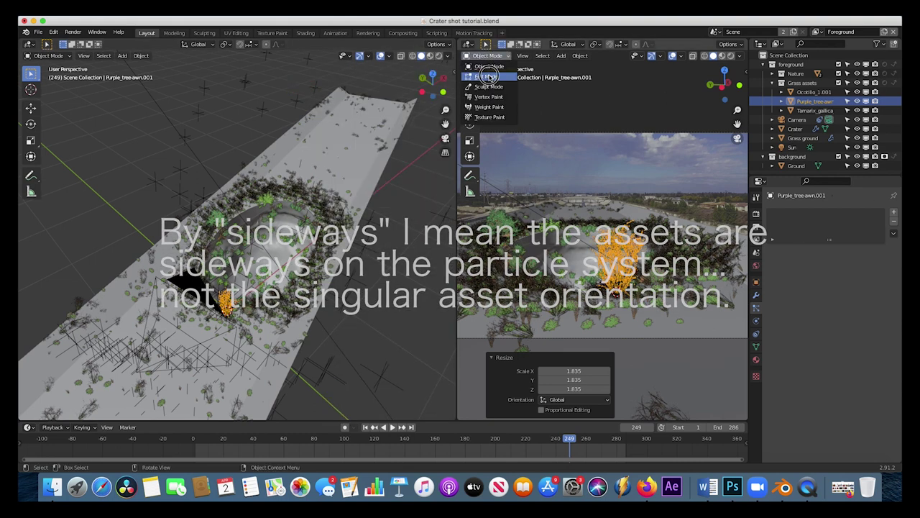
{"action": "left_click", "coordinate": [489, 77]}
{"action": "left_click", "coordinate": [781, 101]}
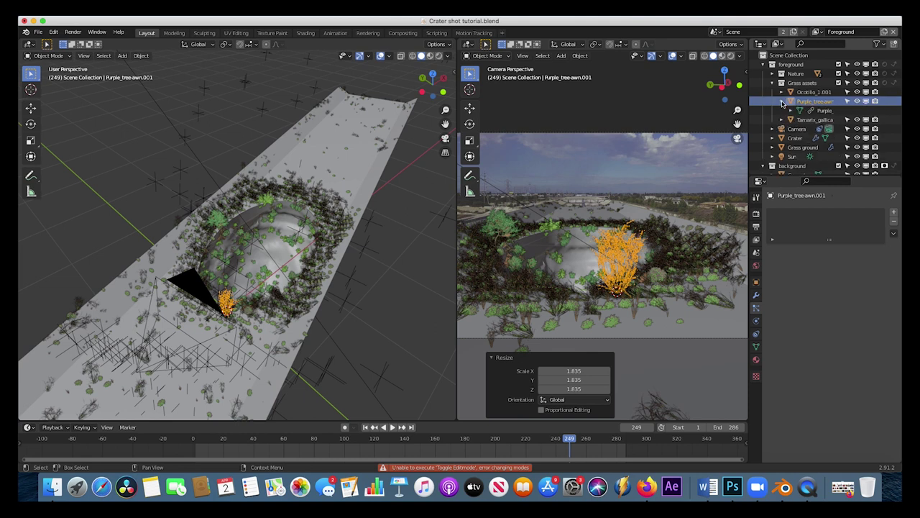
{"action": "left_click", "coordinate": [816, 110]}
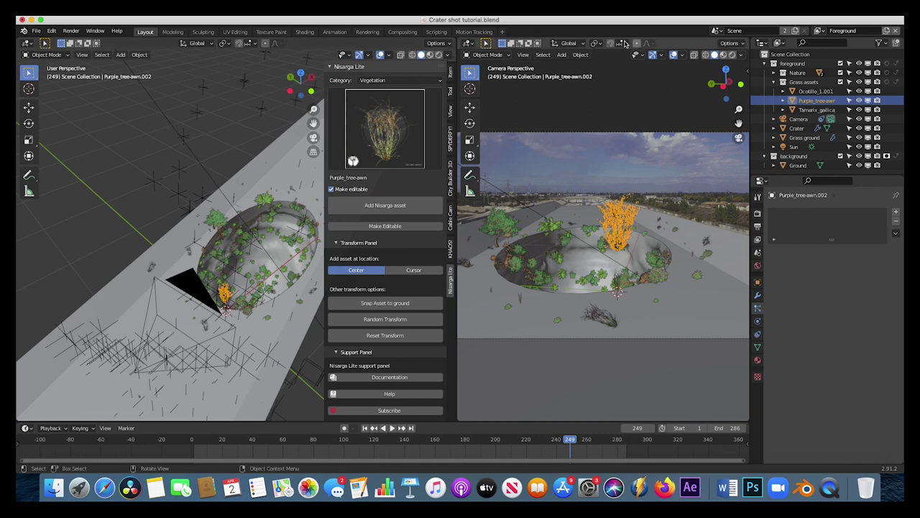
Step: Make all linked data of the Purple_tree-awn asset local with the All option
{"action": "left_click", "coordinate": [580, 55]}
{"action": "mouse_move", "coordinate": [605, 201]}
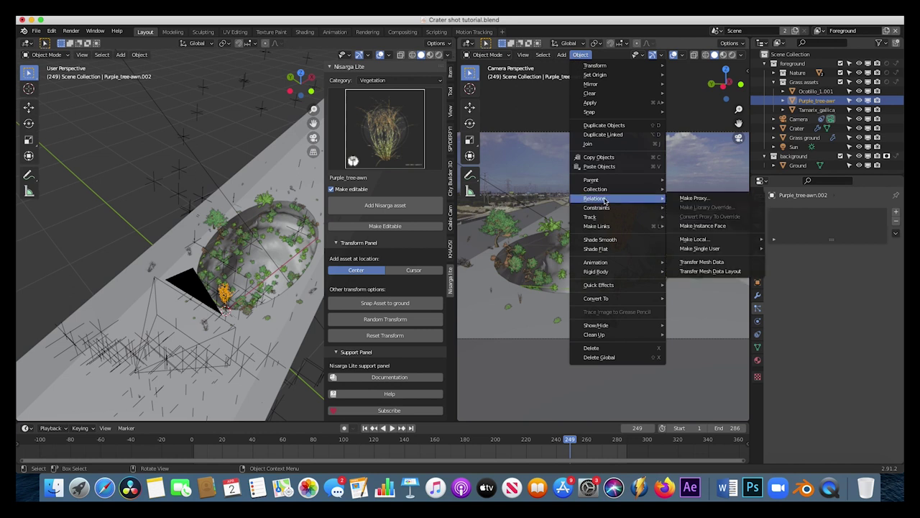
{"action": "mouse_move", "coordinate": [705, 243]}
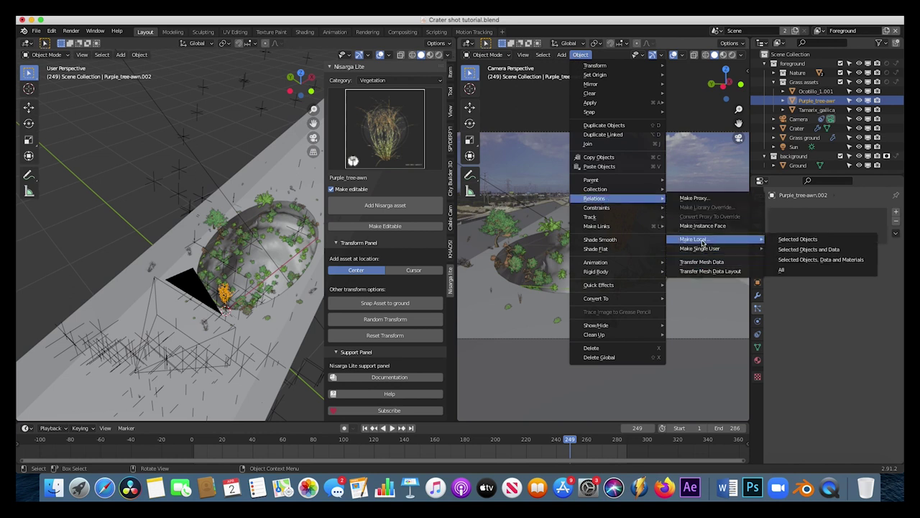
{"action": "left_click", "coordinate": [784, 269]}
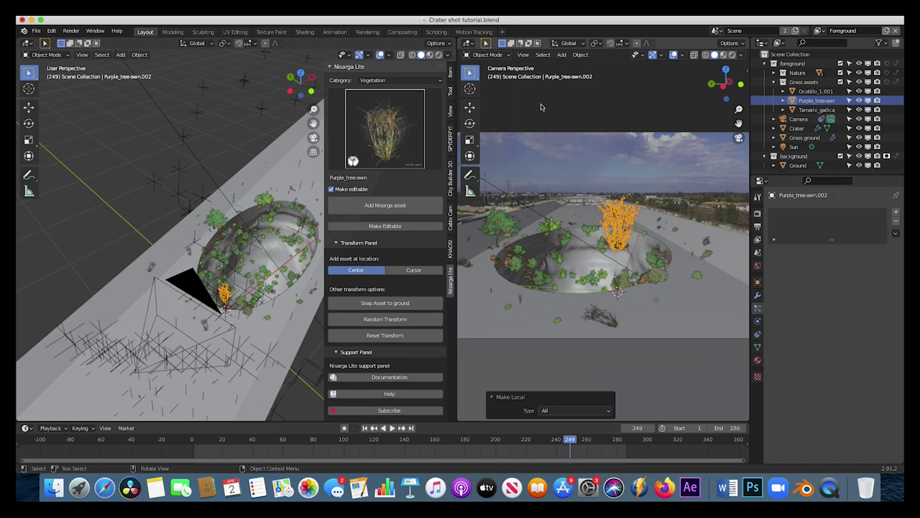
Step: Rotate the Purple_tree-awn's mesh about the X axis in Edit Mode so its scattered copies stand upright, and return to Object Mode
{"action": "left_click", "coordinate": [487, 55]}
{"action": "left_click", "coordinate": [493, 77]}
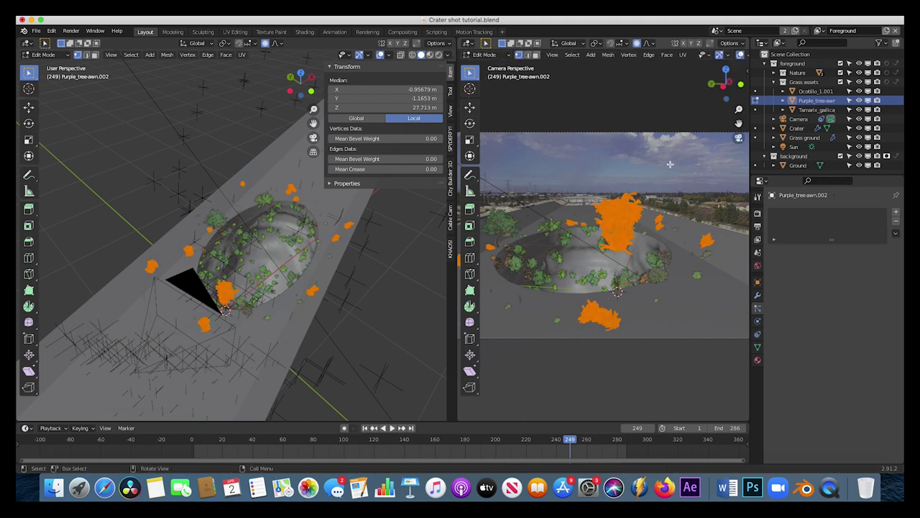
{"action": "key", "text": "r"}
{"action": "key", "text": "x"}
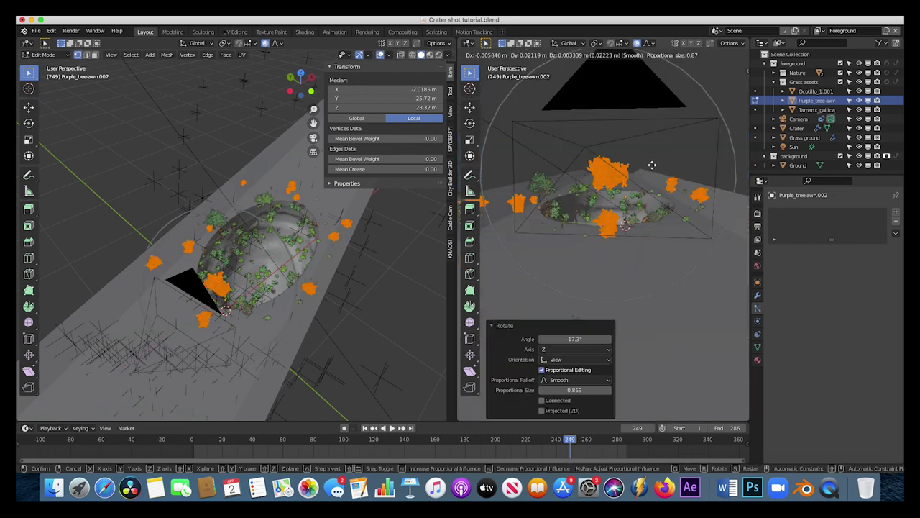
{"action": "left_click", "coordinate": [651, 164]}
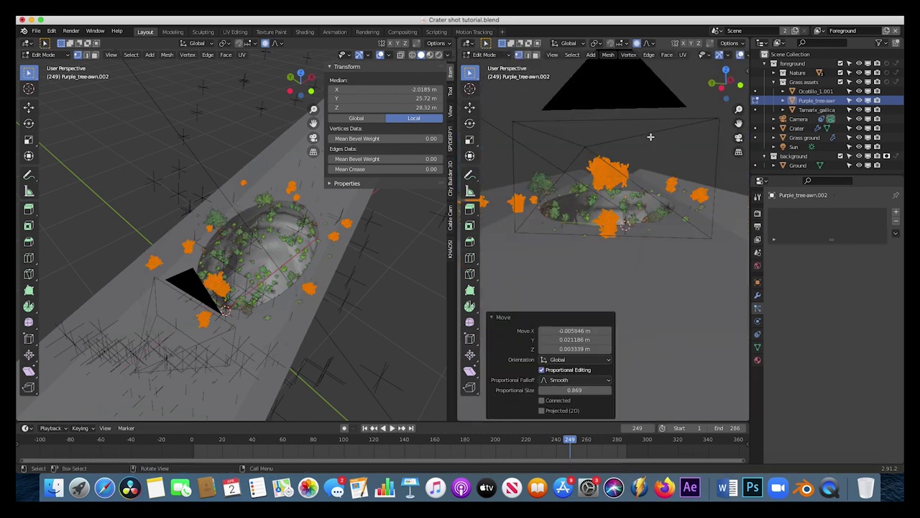
{"action": "key", "text": "r"}
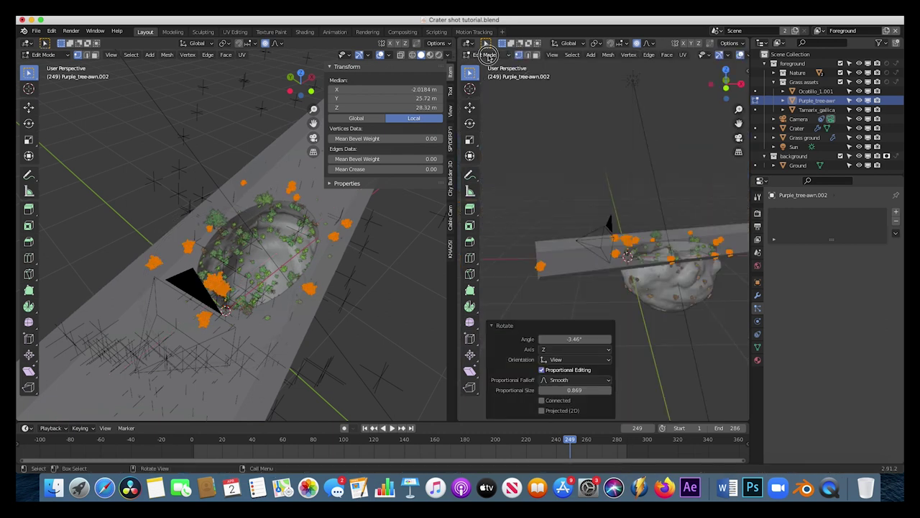
{"action": "left_click", "coordinate": [486, 54]}
{"action": "left_click", "coordinate": [489, 66]}
Step: Look through the camera and rescale the Purple_tree-awn to suit the grass scattered around the crater
{"action": "left_click", "coordinate": [523, 55]}
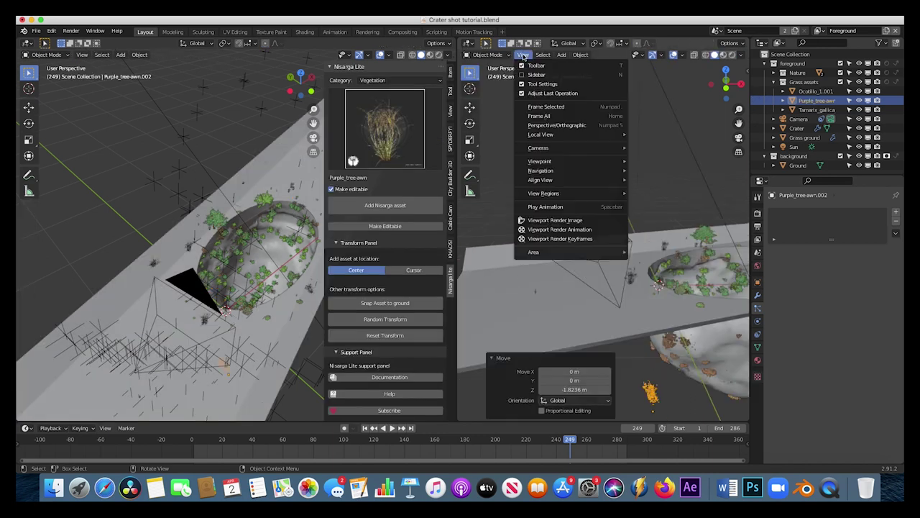
{"action": "mouse_move", "coordinate": [542, 163]}
{"action": "left_click", "coordinate": [645, 161]}
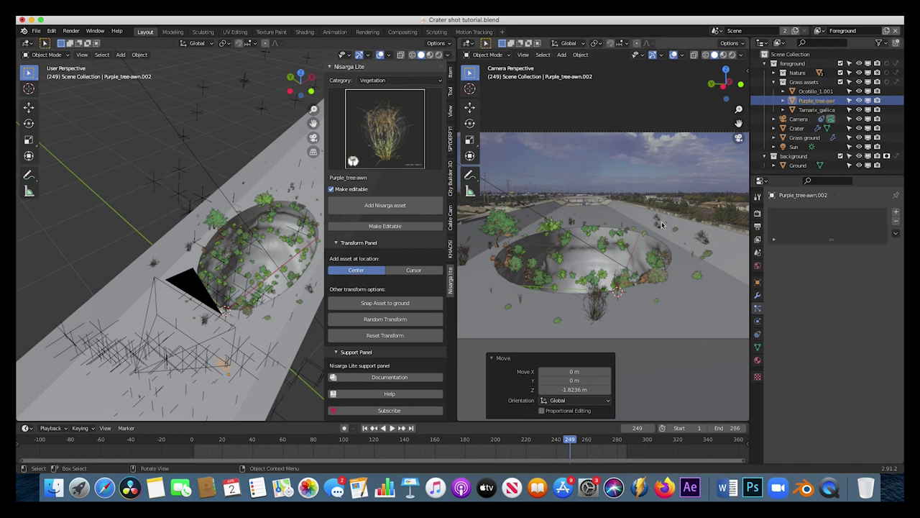
{"action": "key", "text": "s"}
{"action": "left_click", "coordinate": [682, 311]}
{"action": "left_click", "coordinate": [683, 311]}
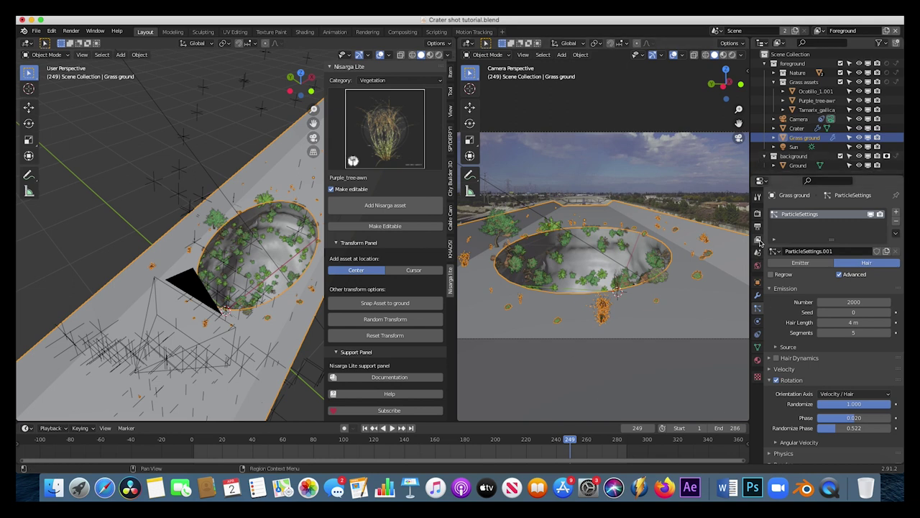
Step: Enable the Mist pass on the Background view layer
{"action": "left_click", "coordinate": [759, 241]}
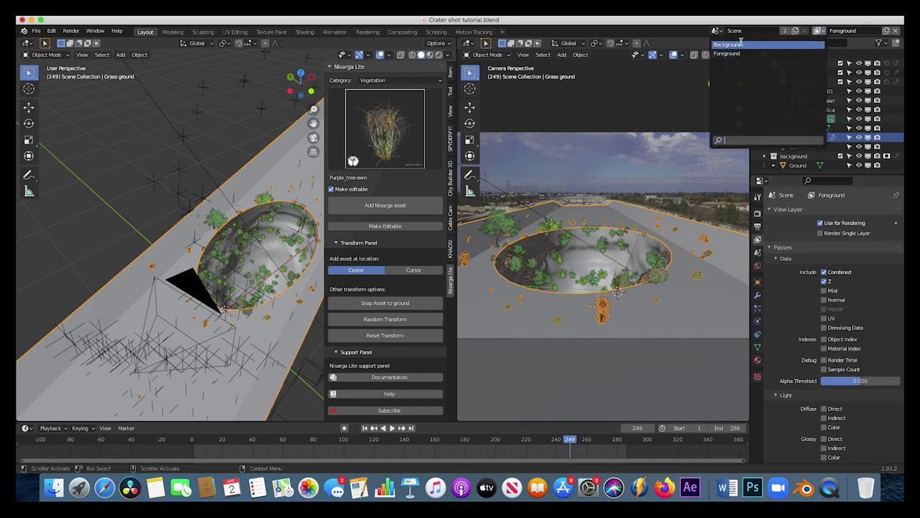
{"action": "left_click", "coordinate": [736, 46]}
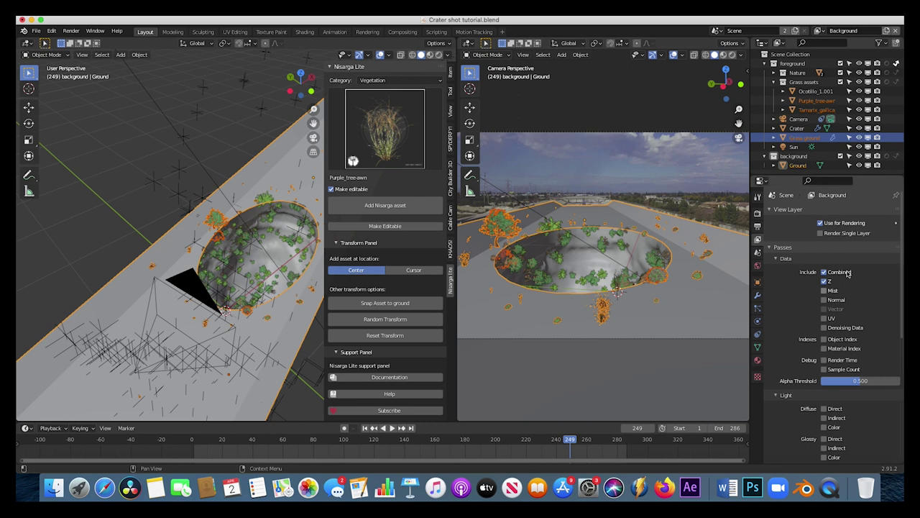
{"action": "left_click", "coordinate": [824, 290]}
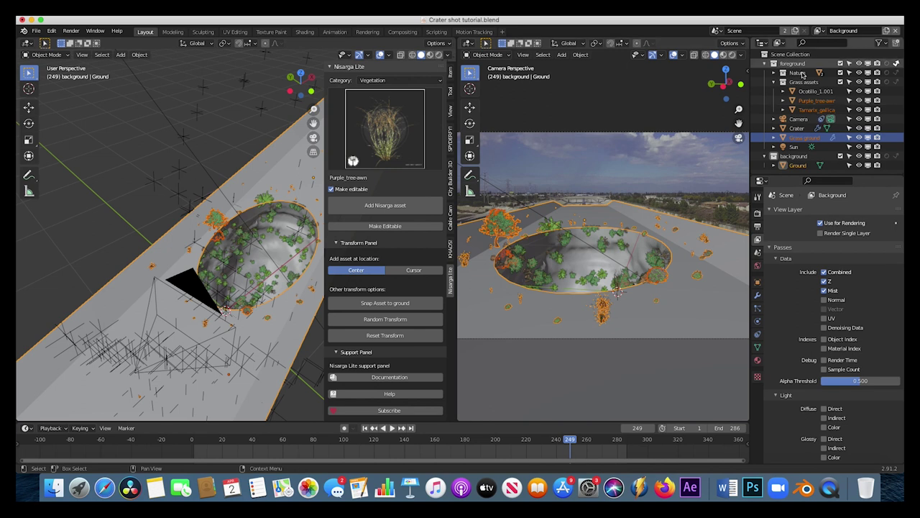
Step: Enable the Denoising Data pass on the Foreground view layer
{"action": "left_click", "coordinate": [817, 30]}
{"action": "left_click", "coordinate": [722, 53]}
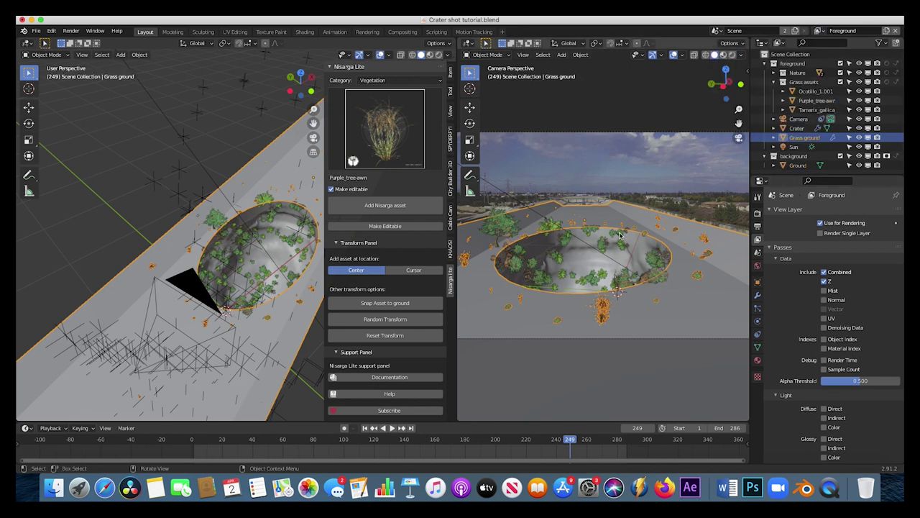
{"action": "left_click", "coordinate": [825, 328]}
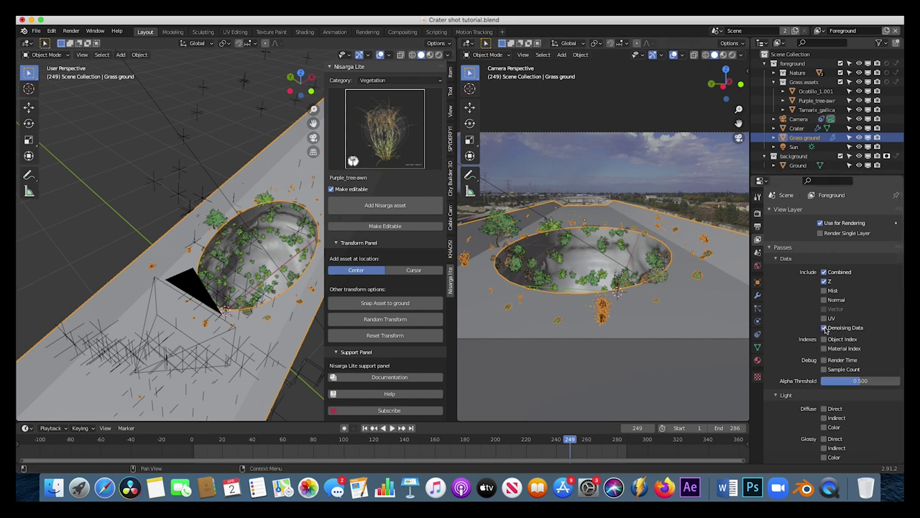
{"action": "scroll", "coordinate": [798, 345], "scroll_direction": "down", "scroll_amount": 5}
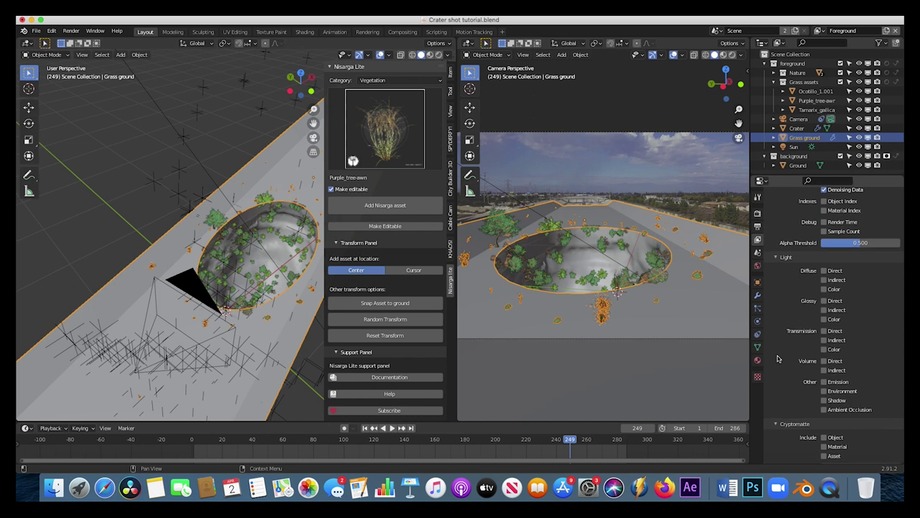
{"action": "scroll", "coordinate": [780, 356], "scroll_direction": "up", "scroll_amount": 5}
Step: Set the Cycles render samples to 28 and turn on the animated sampling seed
{"action": "left_click", "coordinate": [757, 226]}
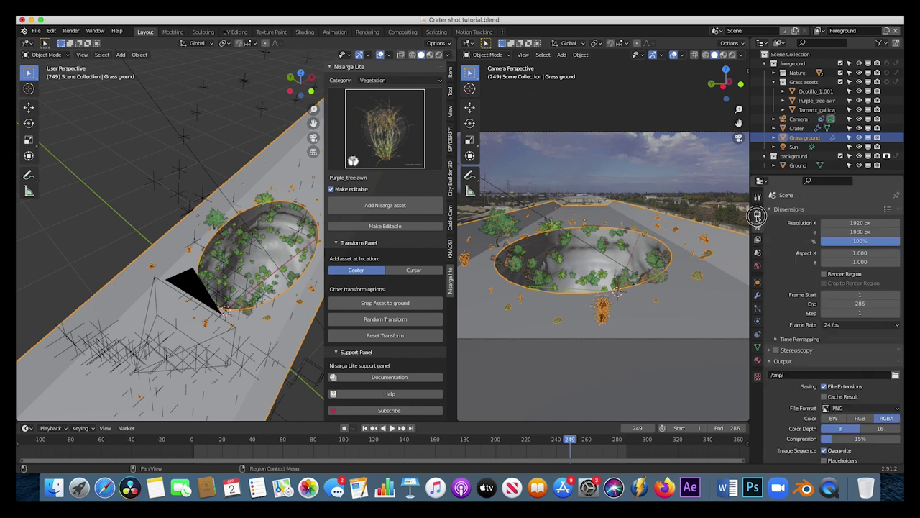
{"action": "left_click", "coordinate": [757, 212]}
{"action": "left_click", "coordinate": [854, 284]}
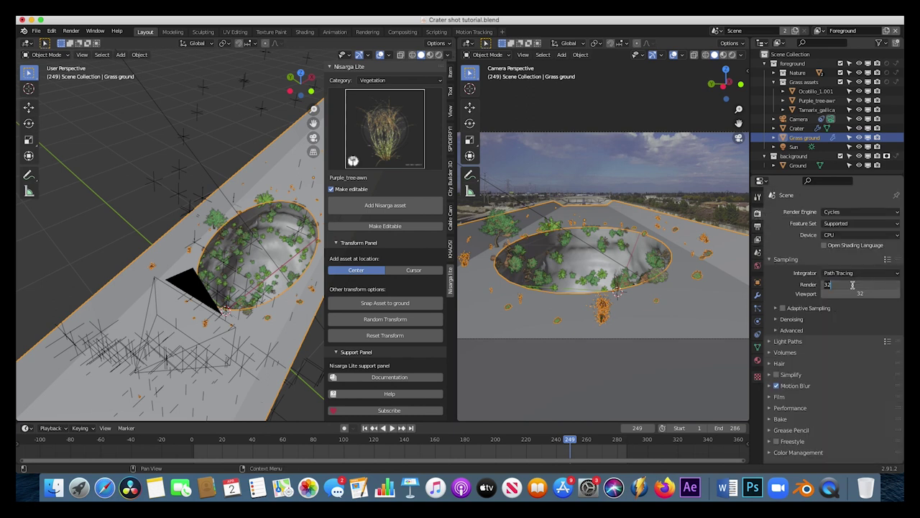
{"action": "type", "text": "128"}
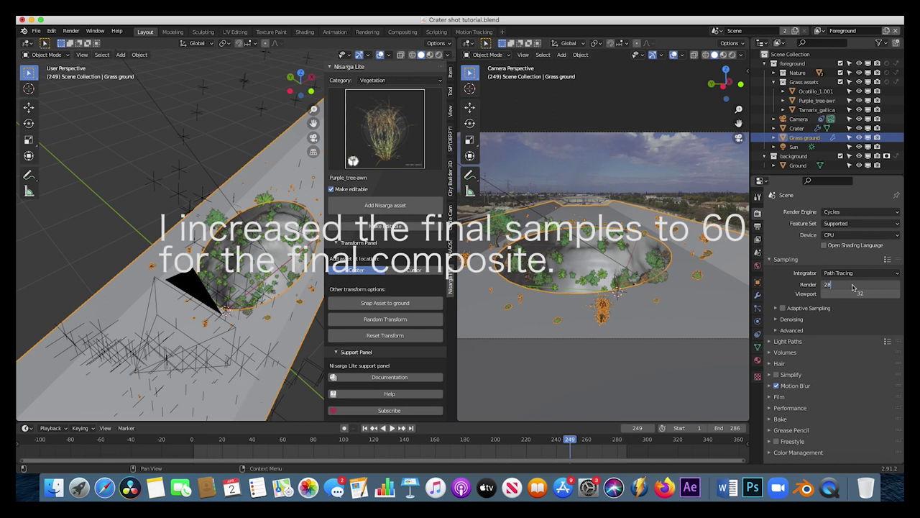
{"action": "key", "text": "Return"}
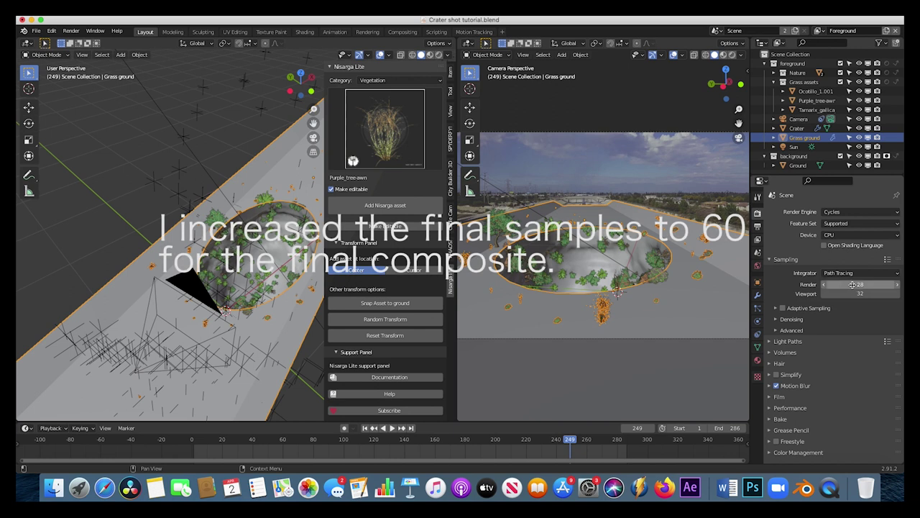
{"action": "left_click", "coordinate": [784, 330]}
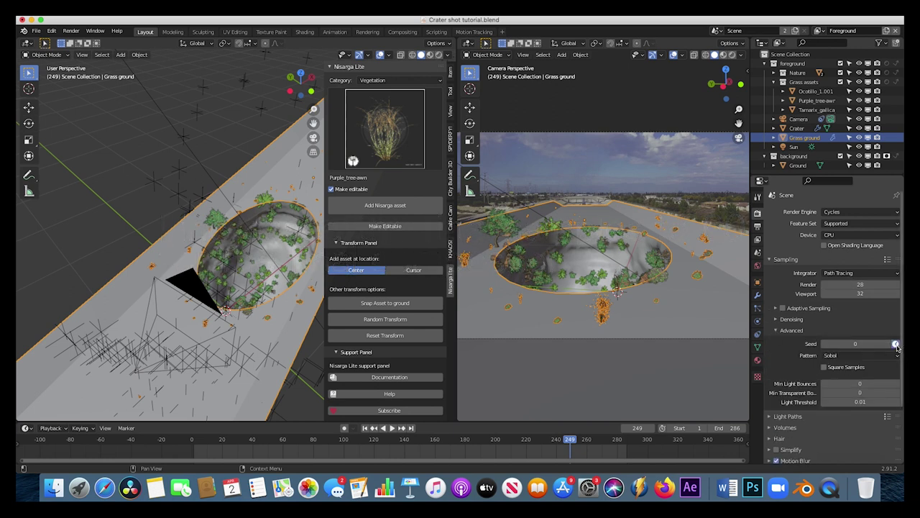
Step: Set the Motion Blur shutter to 0.3
{"action": "scroll", "coordinate": [834, 344], "scroll_direction": "down", "scroll_amount": 3}
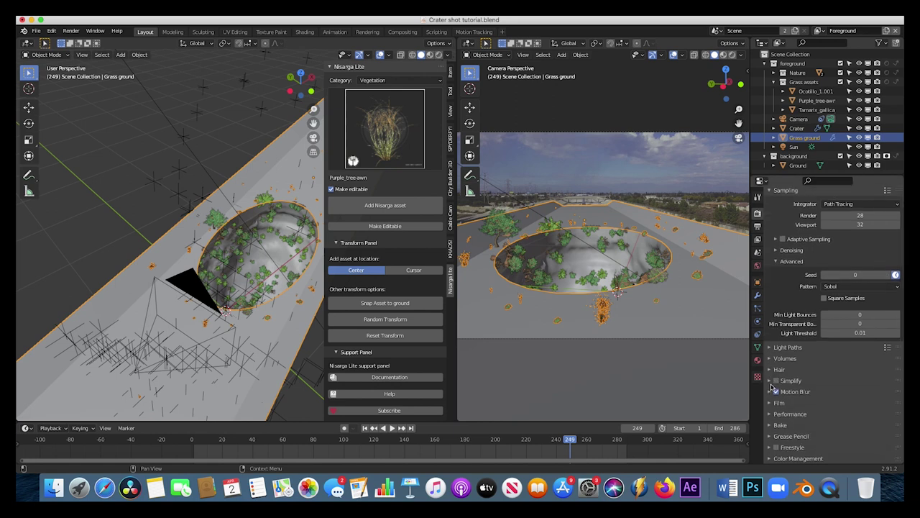
{"action": "left_click", "coordinate": [777, 348]}
{"action": "left_click", "coordinate": [770, 392]}
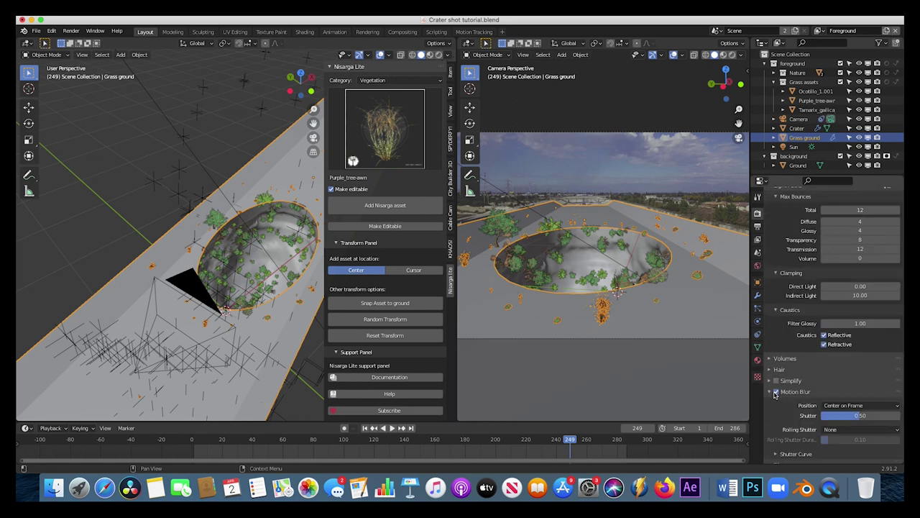
{"action": "left_click", "coordinate": [776, 392]}
{"action": "double_click", "coordinate": [857, 416]}
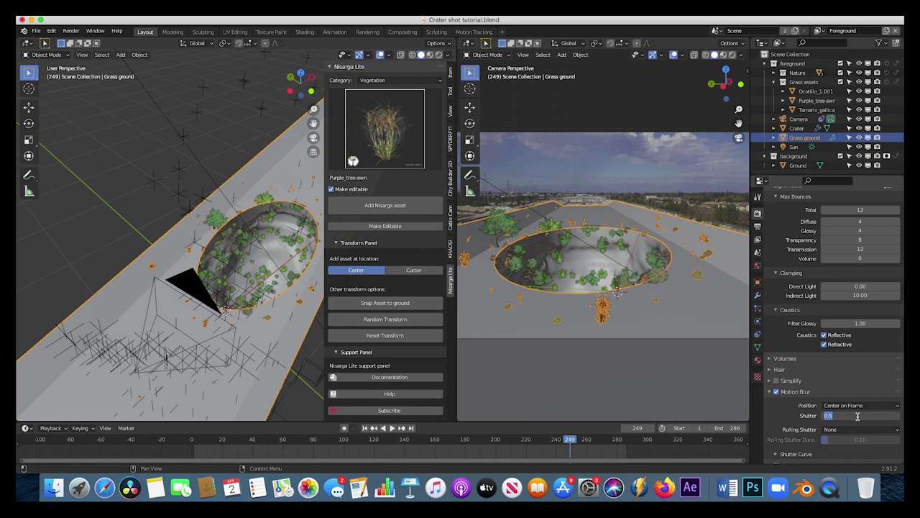
{"action": "scroll", "coordinate": [857, 415], "scroll_direction": "down", "scroll_amount": 3}
{"action": "type", "text": "0.3"}
{"action": "key", "text": "Return"}
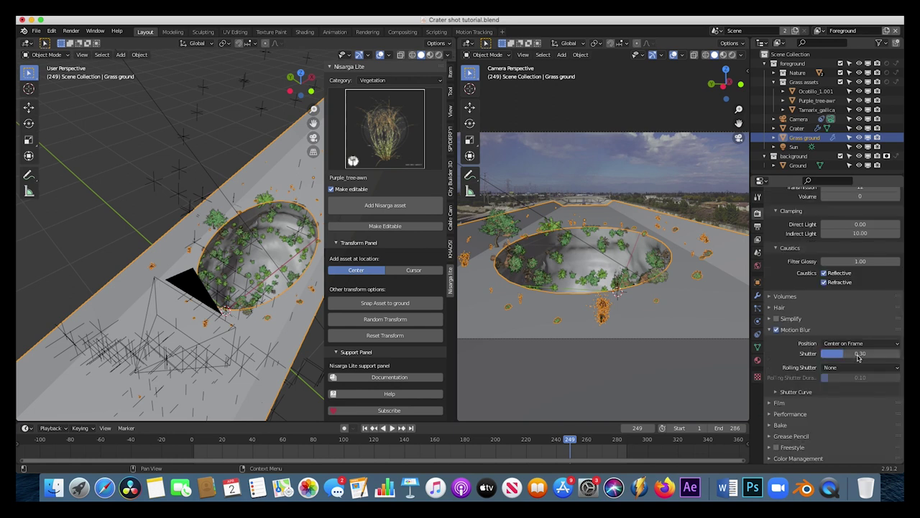
{"action": "left_click", "coordinate": [773, 330]}
Step: Set the render output file format to OpenEXR
{"action": "left_click", "coordinate": [757, 226]}
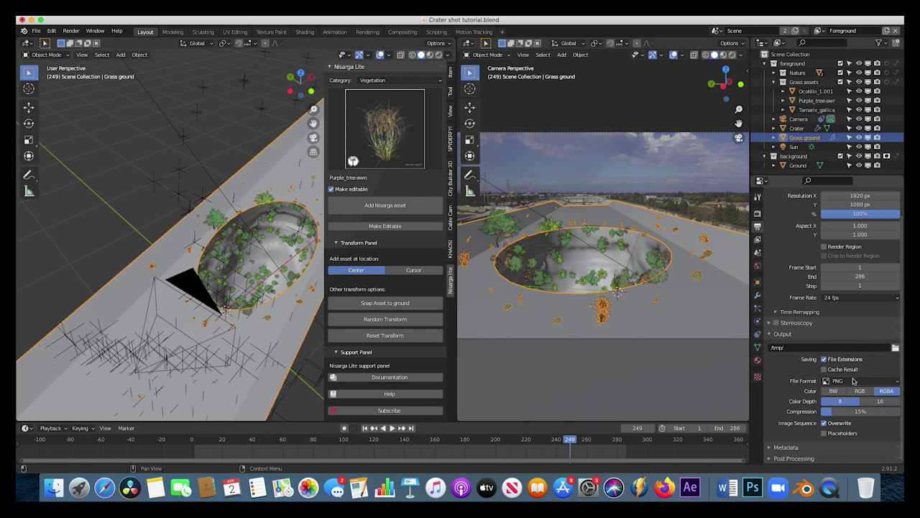
{"action": "left_click", "coordinate": [845, 380]}
{"action": "left_click", "coordinate": [789, 340]}
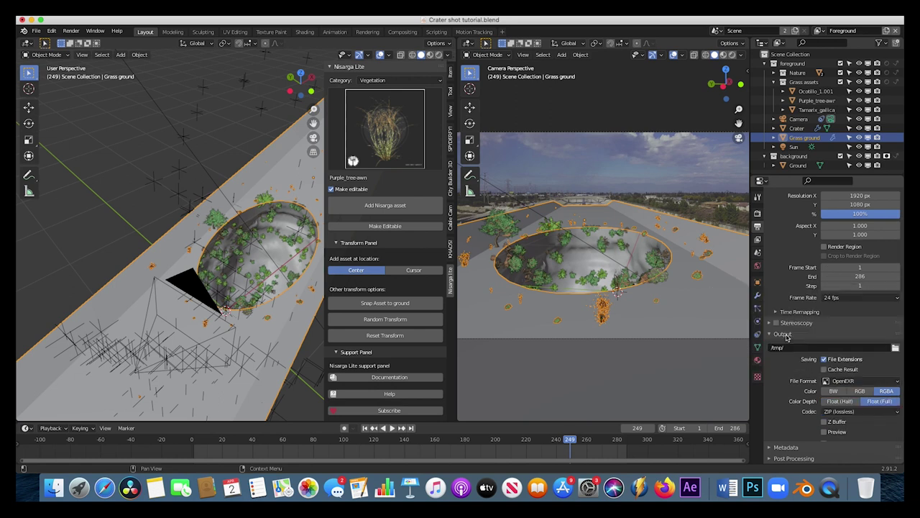
Step: Point the render output to a new Beauty pass crater folder with the file name Beauty pass crater
{"action": "left_click", "coordinate": [895, 348]}
{"action": "left_click_drag", "start_coordinate": [380, 171], "coordinate": [345, 129]}
{"action": "left_click", "coordinate": [187, 285]}
{"action": "left_click", "coordinate": [326, 143]}
{"action": "type", "text": "Beauty pass crater"}
{"action": "key", "text": "Return"}
{"action": "left_click", "coordinate": [330, 420]}
{"action": "type", "text": "Beauty pass crater"}
{"action": "left_click", "coordinate": [742, 422]}
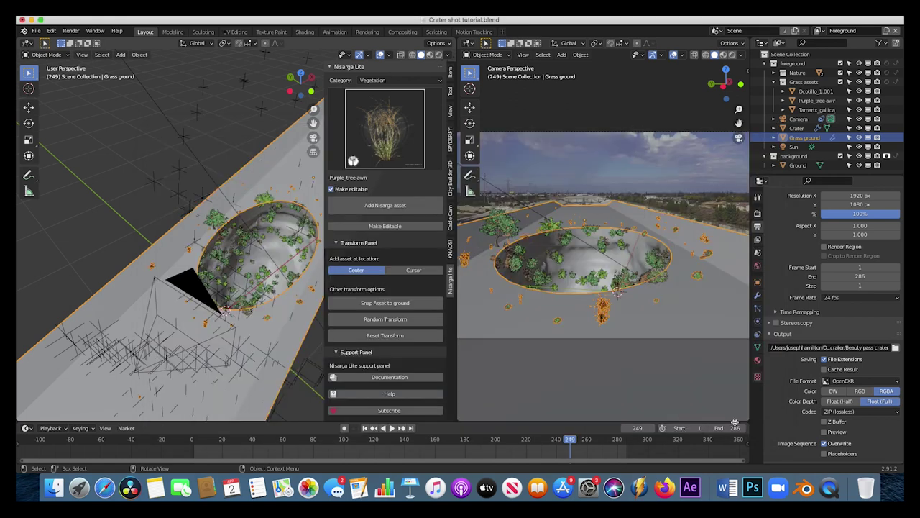
Step: Add a File Output node in the compositor and link the background Render Layers' Mist output to it
{"action": "left_click", "coordinate": [401, 34]}
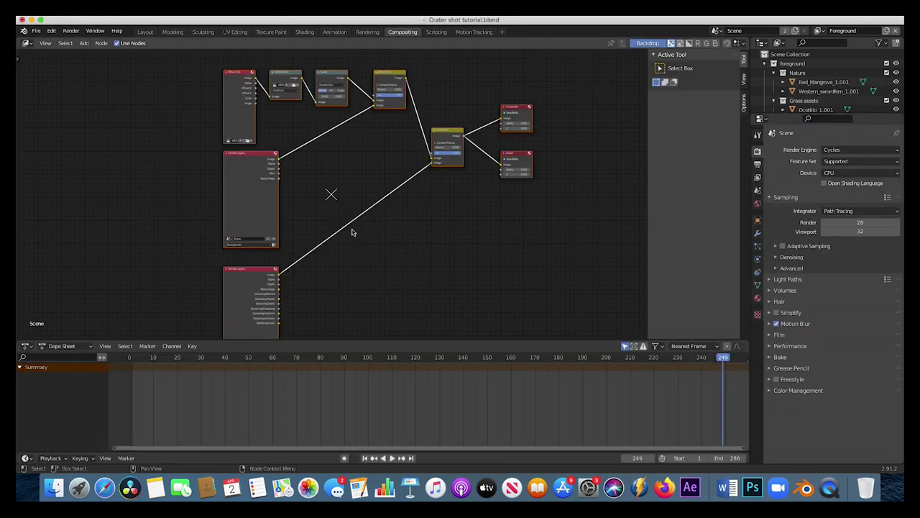
{"action": "scroll", "coordinate": [351, 233], "scroll_direction": "up", "scroll_amount": 5}
{"action": "scroll", "coordinate": [352, 233], "scroll_direction": "right", "scroll_amount": 5}
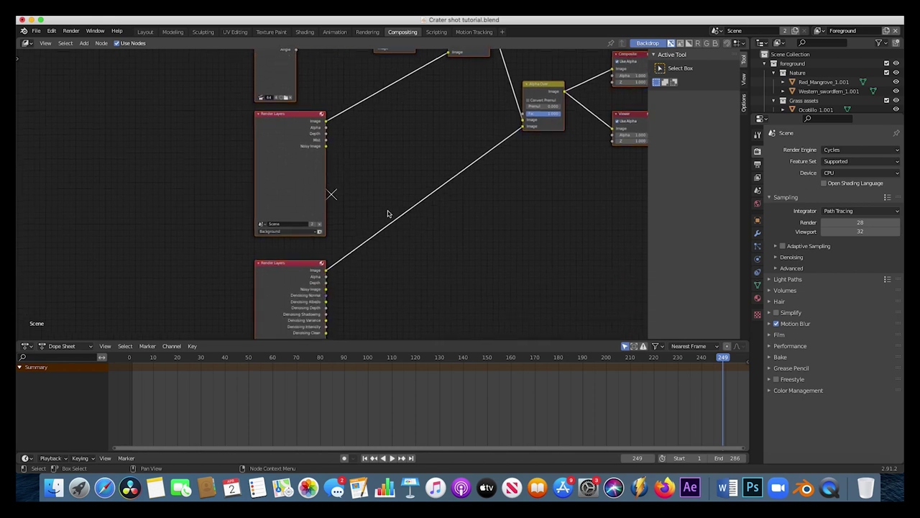
{"action": "scroll", "coordinate": [359, 213], "scroll_direction": "up", "scroll_amount": 5}
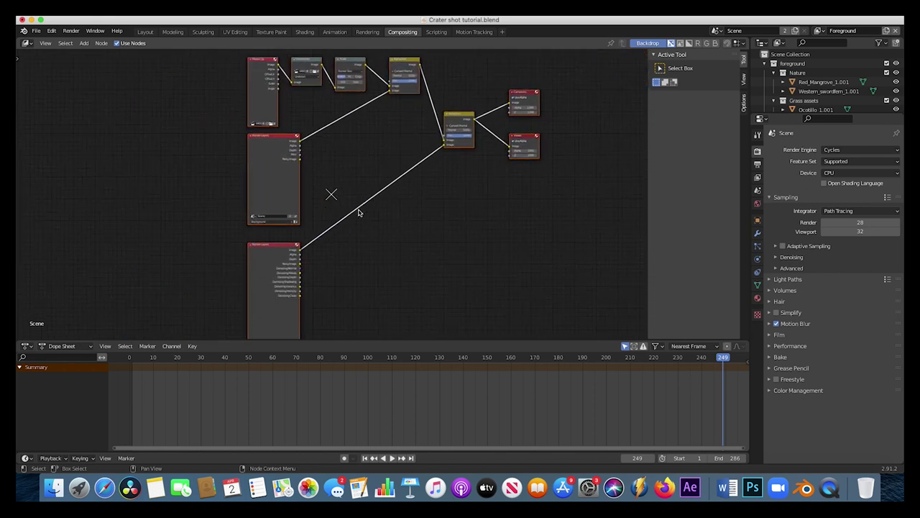
{"action": "scroll", "coordinate": [359, 212], "scroll_direction": "down", "scroll_amount": 5}
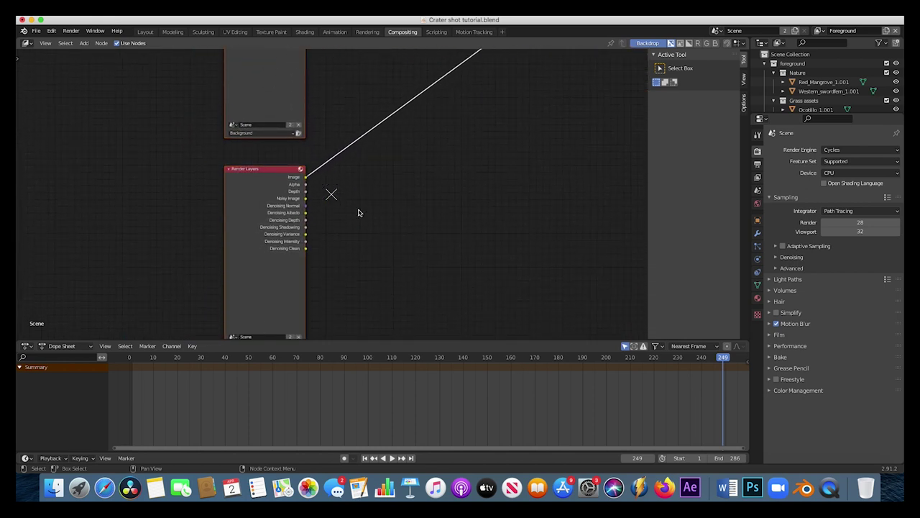
{"action": "scroll", "coordinate": [265, 156], "scroll_direction": "up", "scroll_amount": 4}
{"action": "key", "text": "shift+a"}
{"action": "mouse_move", "coordinate": [349, 248]}
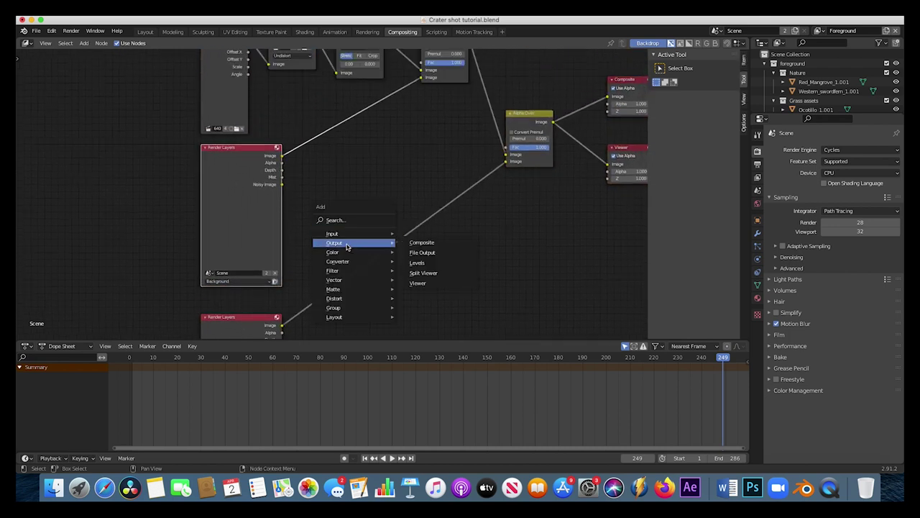
{"action": "left_click", "coordinate": [422, 252]}
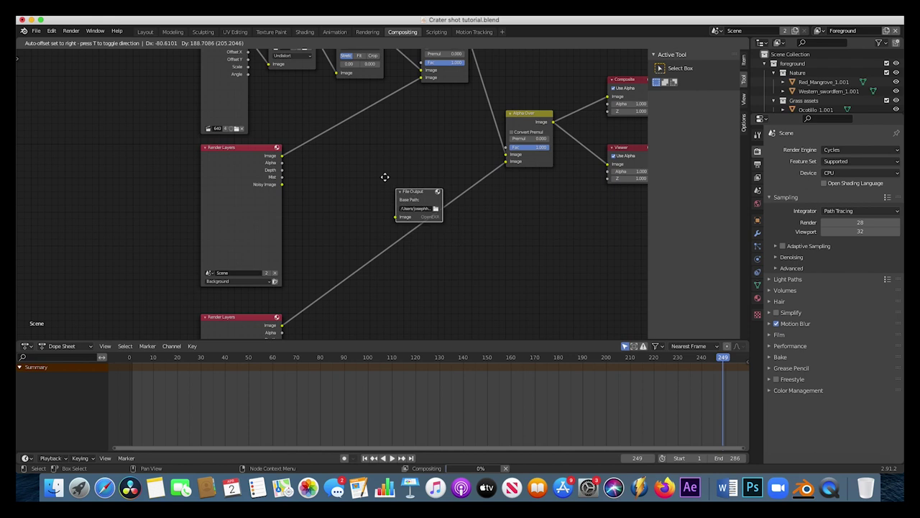
{"action": "left_click", "coordinate": [342, 169]}
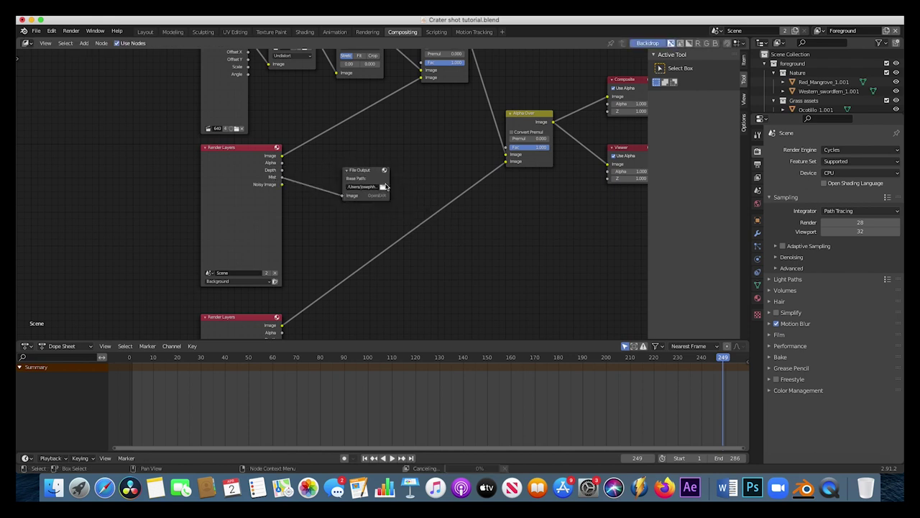
Step: Point the mist File Output node to a new Crater mist pass folder with the file name Crater mist pass
{"action": "left_click", "coordinate": [382, 187]}
{"action": "left_click", "coordinate": [333, 186]}
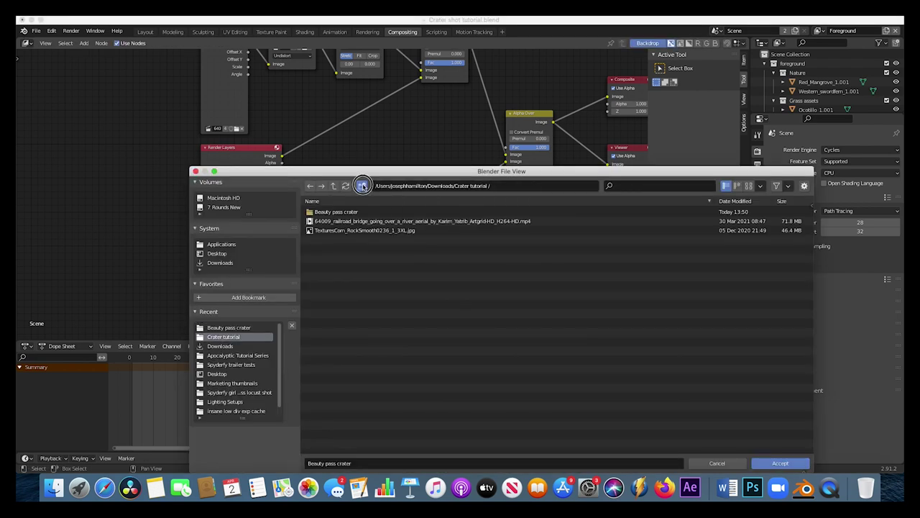
{"action": "left_click", "coordinate": [362, 186]}
{"action": "type", "text": "Crater mist pass"}
{"action": "key", "text": "Return"}
{"action": "left_click", "coordinate": [327, 463]}
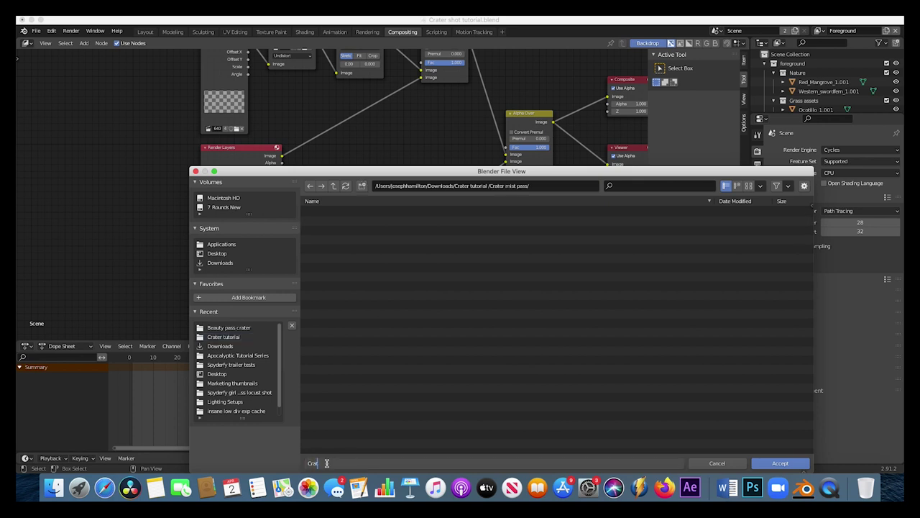
{"action": "type", "text": "Crater mist pass"}
{"action": "left_click", "coordinate": [773, 463]}
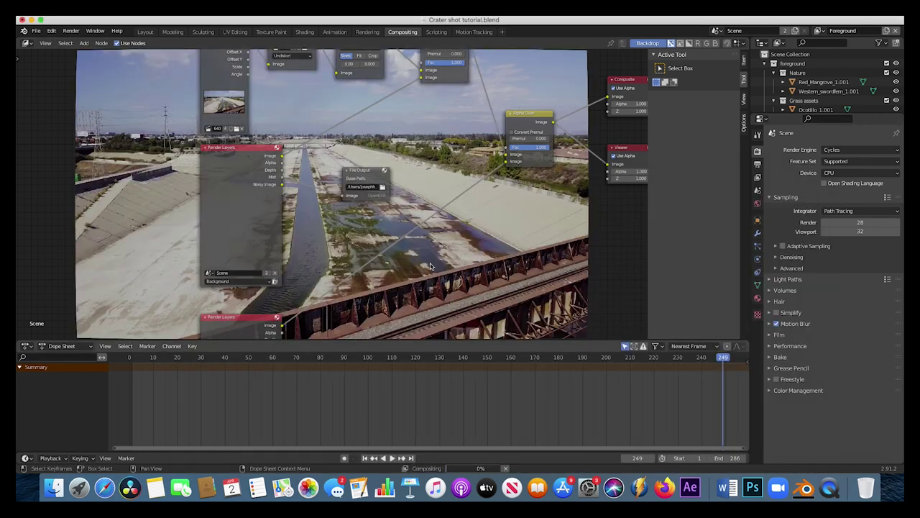
Step: Add a second File Output node above the mist one and link the background Render Layers' Image output to it
{"action": "scroll", "coordinate": [365, 175], "scroll_direction": "down", "scroll_amount": 2}
{"action": "middle_click_drag", "start_coordinate": [374, 214], "coordinate": [365, 175]}
{"action": "scroll", "coordinate": [365, 172], "scroll_direction": "down", "scroll_amount": 5}
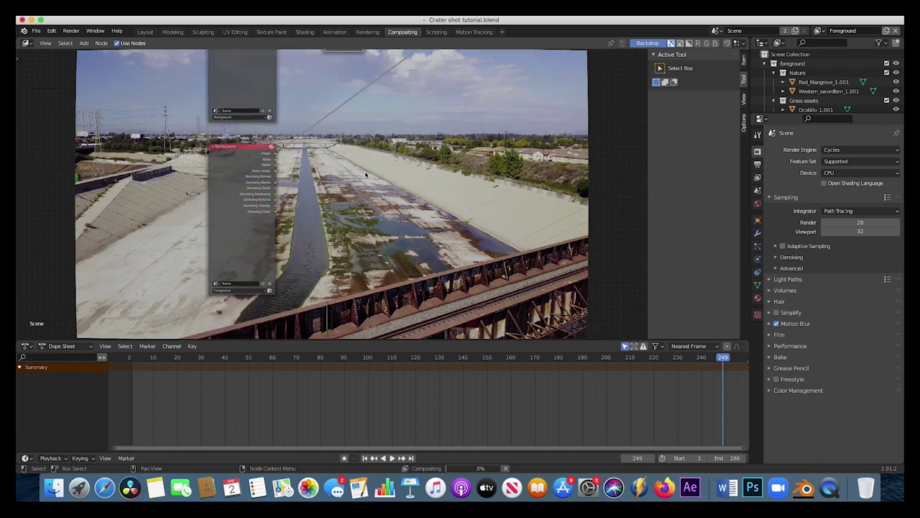
{"action": "scroll", "coordinate": [249, 227], "scroll_direction": "up", "scroll_amount": 8}
{"action": "left_click_drag", "start_coordinate": [251, 227], "coordinate": [192, 232]}
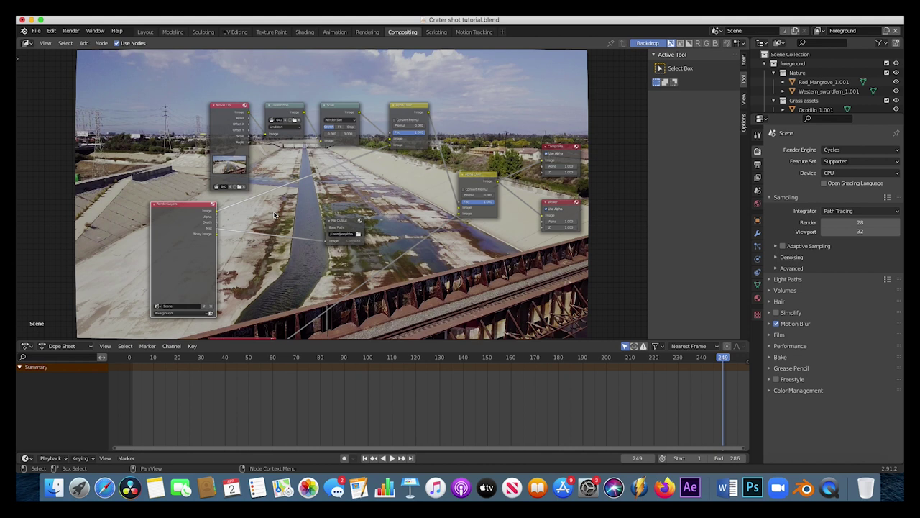
{"action": "key", "text": "shift+a"}
{"action": "mouse_move", "coordinate": [274, 215]}
{"action": "left_click", "coordinate": [309, 221]}
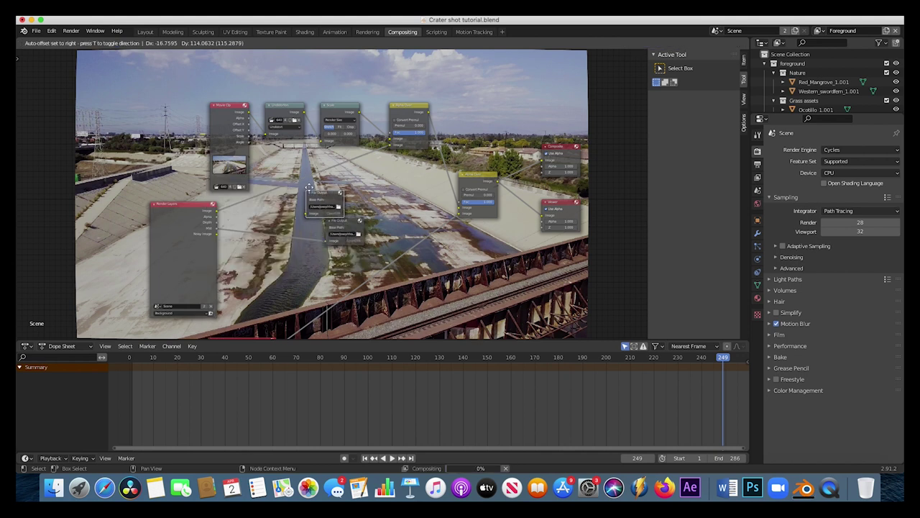
{"action": "left_click", "coordinate": [320, 186]}
{"action": "left_click_drag", "start_coordinate": [220, 211], "coordinate": [318, 204]}
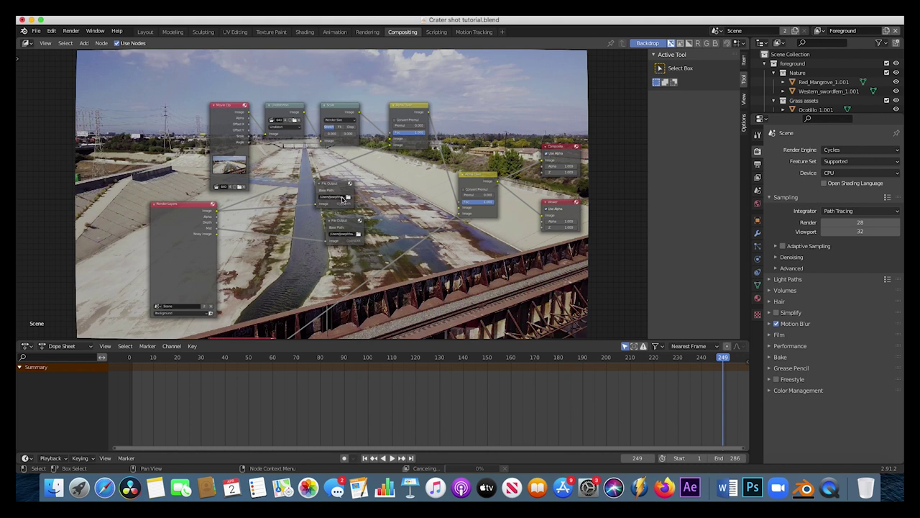
Step: Point the second File Output node to a new Crater shadow pass folder with the file name Crater shadow pass
{"action": "left_click", "coordinate": [348, 197]}
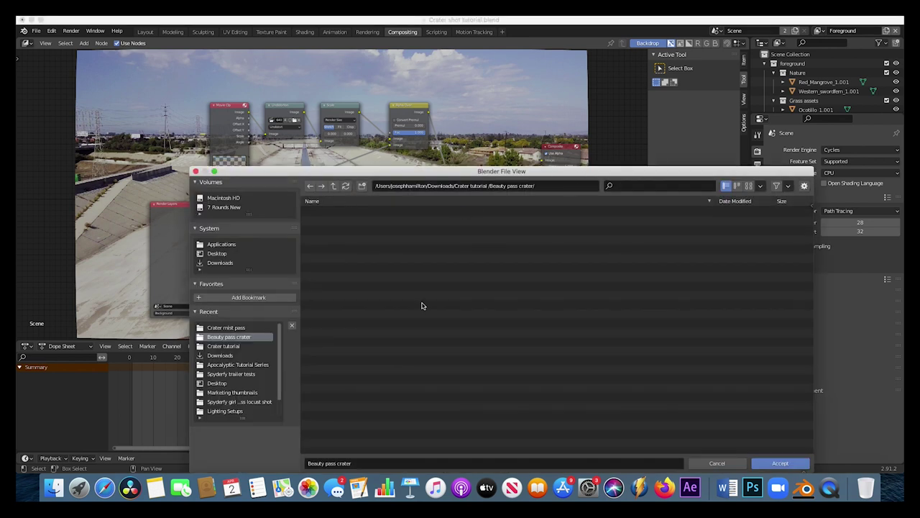
{"action": "left_click", "coordinate": [362, 187]}
{"action": "type", "text": "Crater shad"}
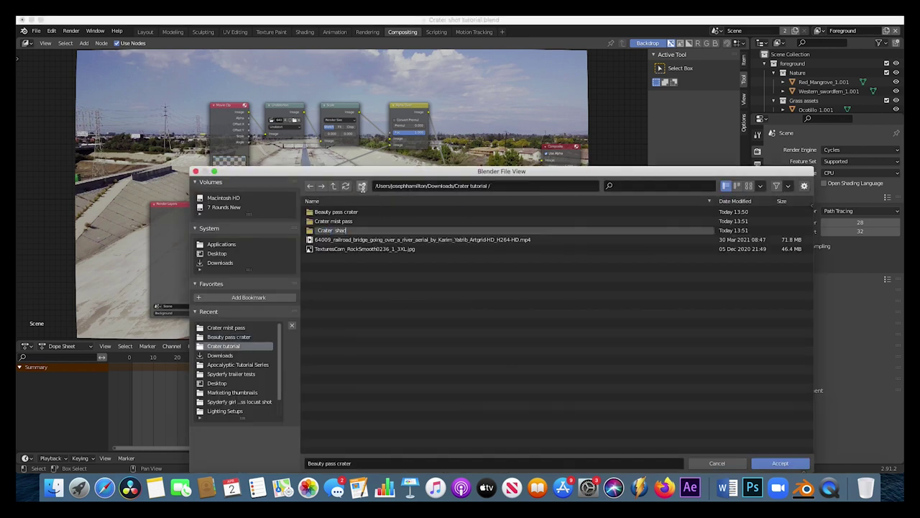
{"action": "type", "text": "ow pass"}
{"action": "key", "text": "Return"}
{"action": "double_click", "coordinate": [333, 228]}
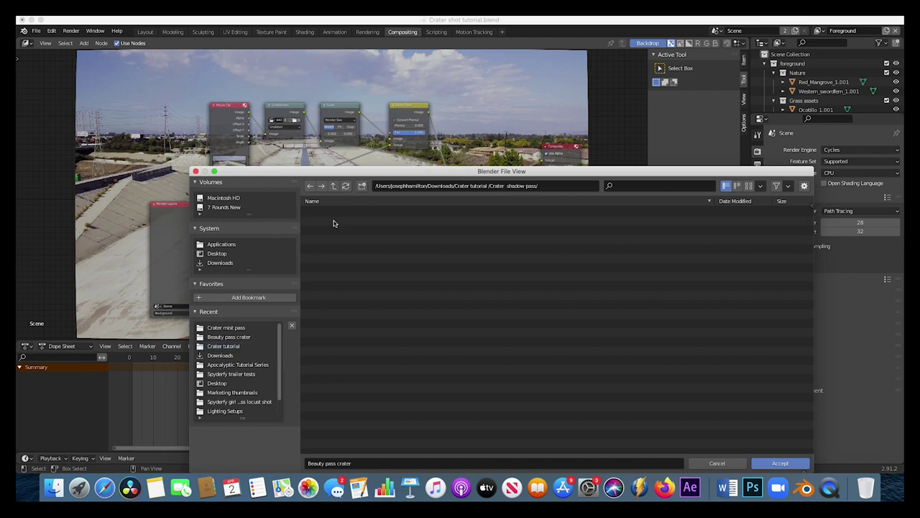
{"action": "left_click", "coordinate": [346, 464]}
{"action": "type", "text": "Crater shadow"}
{"action": "key", "text": "Return"}
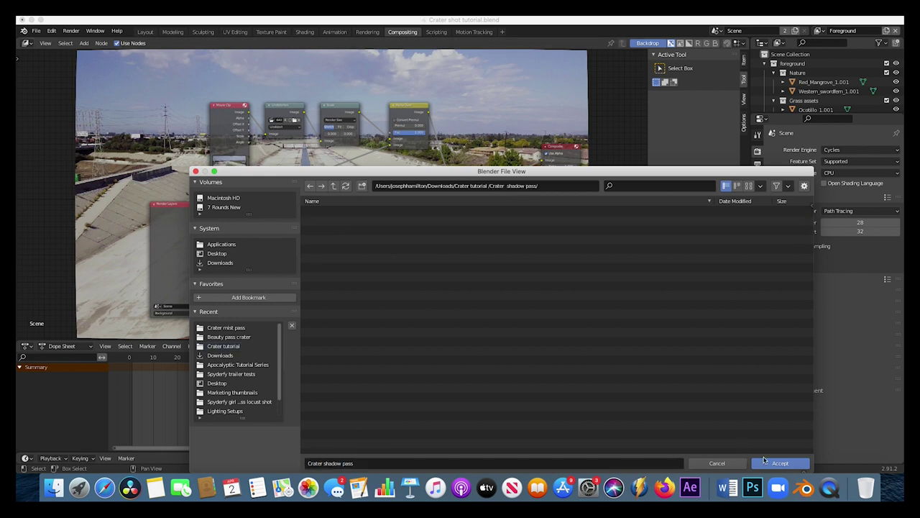
{"action": "left_click", "coordinate": [766, 462]}
Step: Move the Composite node beside the foreground Render Layers node and feed it directly from that node's Image output
{"action": "middle_click_drag", "start_coordinate": [313, 235], "coordinate": [328, 207]}
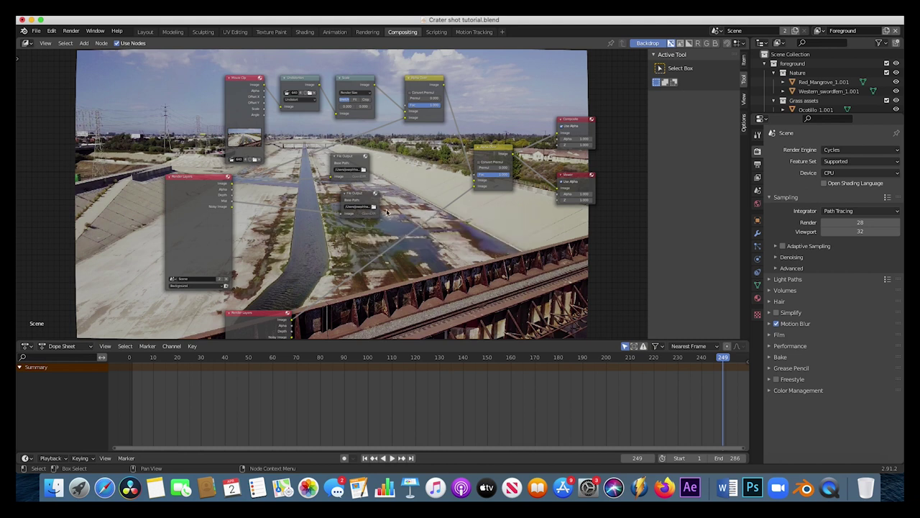
{"action": "middle_click_drag", "start_coordinate": [387, 213], "coordinate": [324, 127]}
{"action": "scroll", "coordinate": [423, 101], "scroll_direction": "down", "scroll_amount": 4}
{"action": "middle_click_drag", "start_coordinate": [506, 66], "coordinate": [422, 101]}
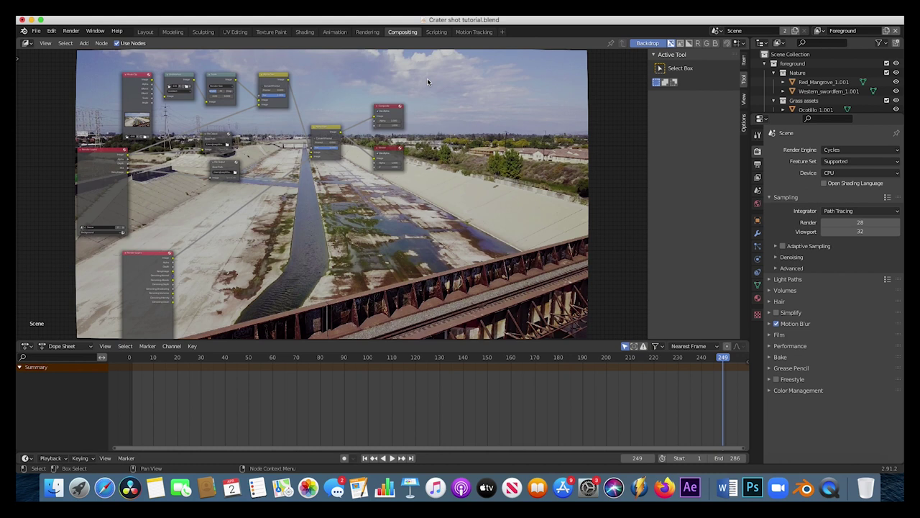
{"action": "left_click", "coordinate": [375, 117]}
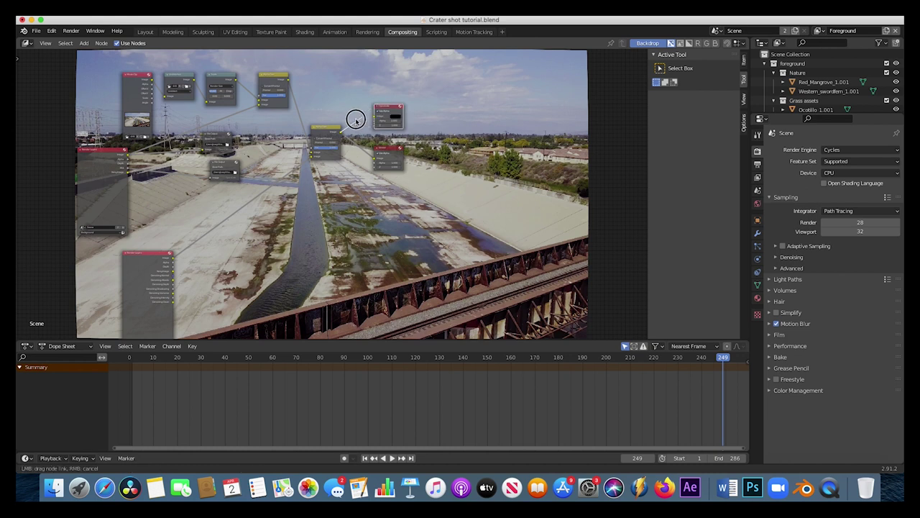
{"action": "left_click_drag", "start_coordinate": [389, 107], "coordinate": [236, 246]}
{"action": "scroll", "coordinate": [236, 247], "scroll_direction": "left", "scroll_amount": 5}
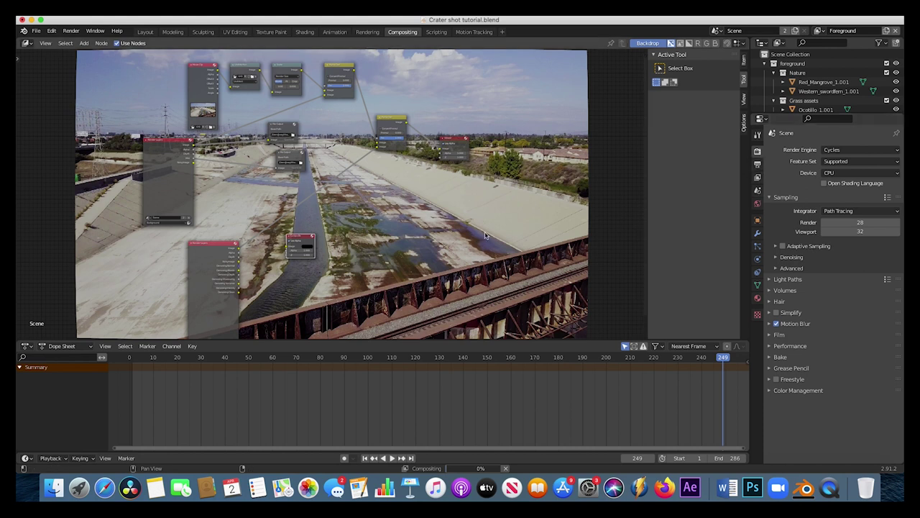
{"action": "left_click_drag", "start_coordinate": [238, 248], "coordinate": [289, 247]}
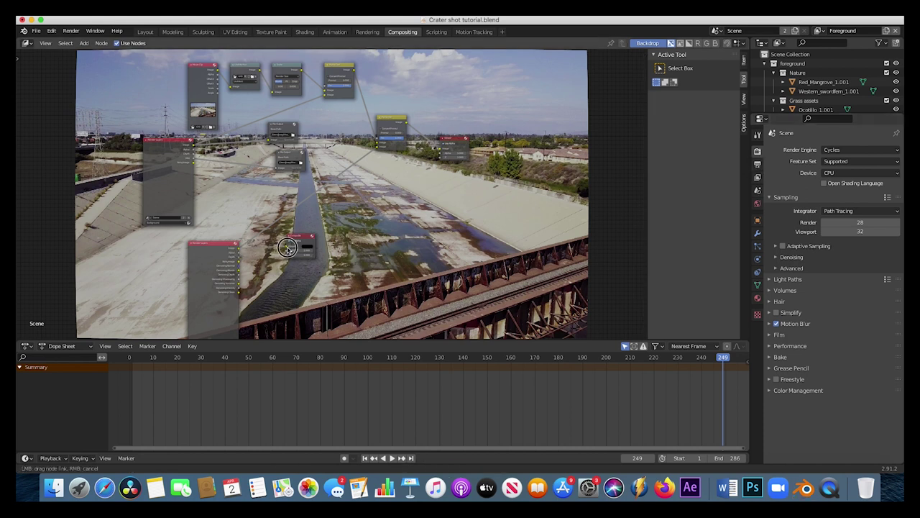
{"action": "scroll", "coordinate": [295, 246], "scroll_direction": "up", "scroll_amount": 2}
{"action": "scroll", "coordinate": [305, 244], "scroll_direction": "down", "scroll_amount": 1}
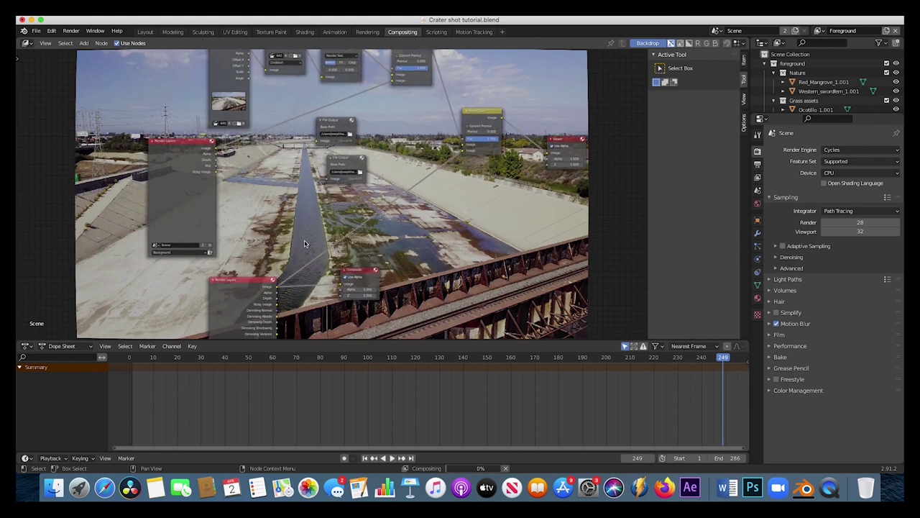
{"action": "scroll", "coordinate": [278, 257], "scroll_direction": "down", "scroll_amount": 2}
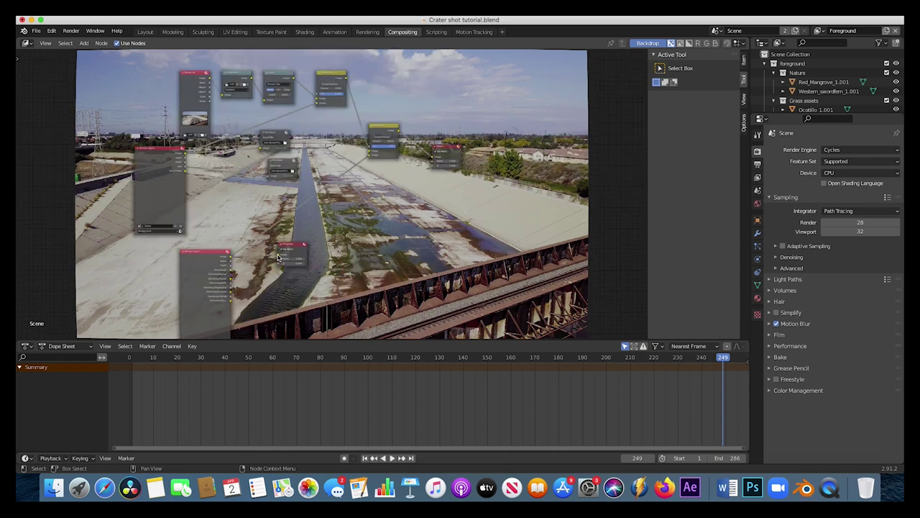
Step: Move the Composite node to the Alpha Over node and back beside the foreground Render Layers, checking the render output path
{"action": "left_click", "coordinate": [284, 247]}
{"action": "left_click_drag", "start_coordinate": [285, 247], "coordinate": [425, 117]}
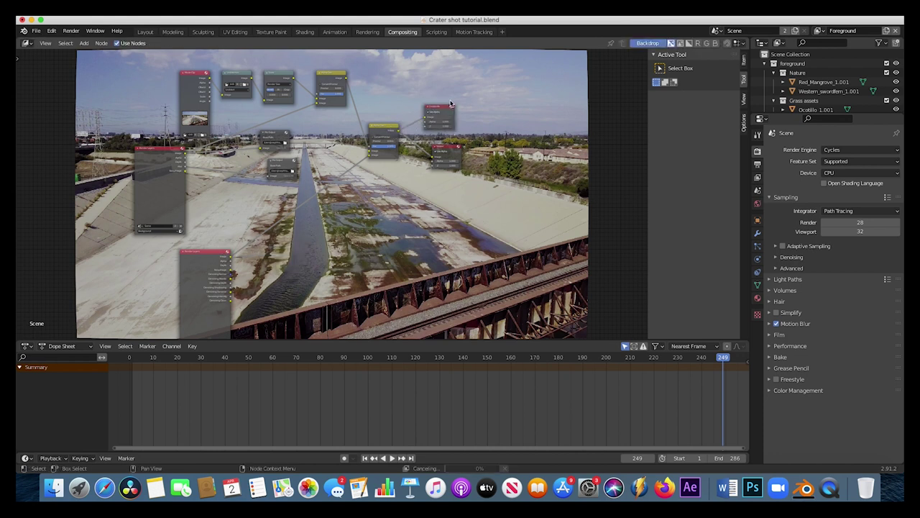
{"action": "left_click", "coordinate": [758, 164]}
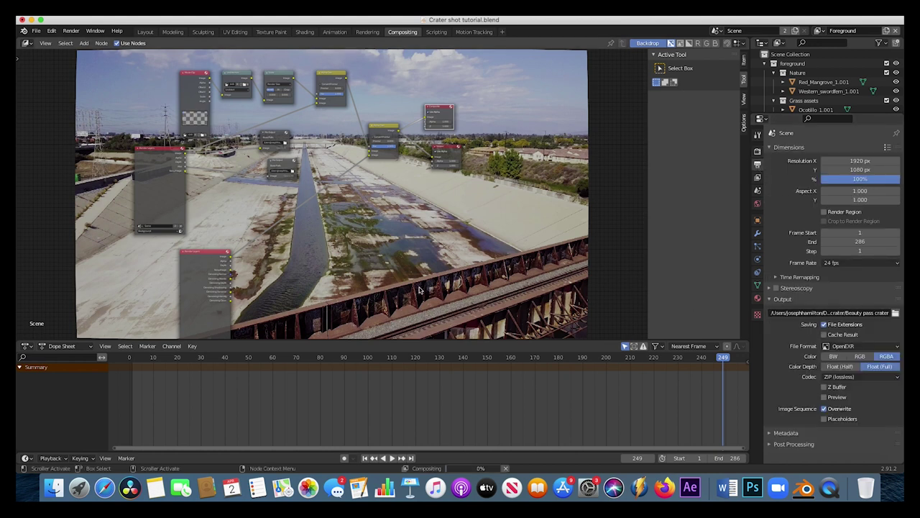
{"action": "left_click_drag", "start_coordinate": [425, 117], "coordinate": [277, 259]}
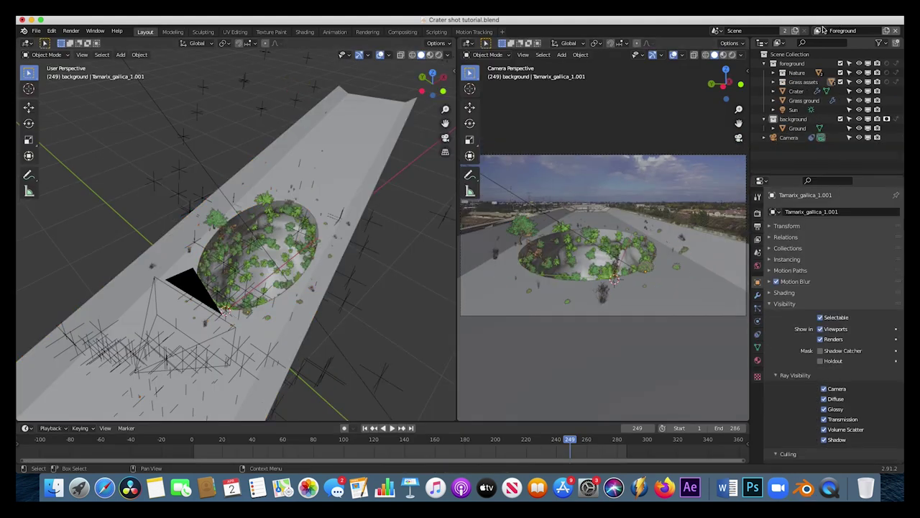
Step: Switch to the Background view layer and check the Indirect Only setting of the foreground collection and the background collection's settings
{"action": "left_click", "coordinate": [821, 30]}
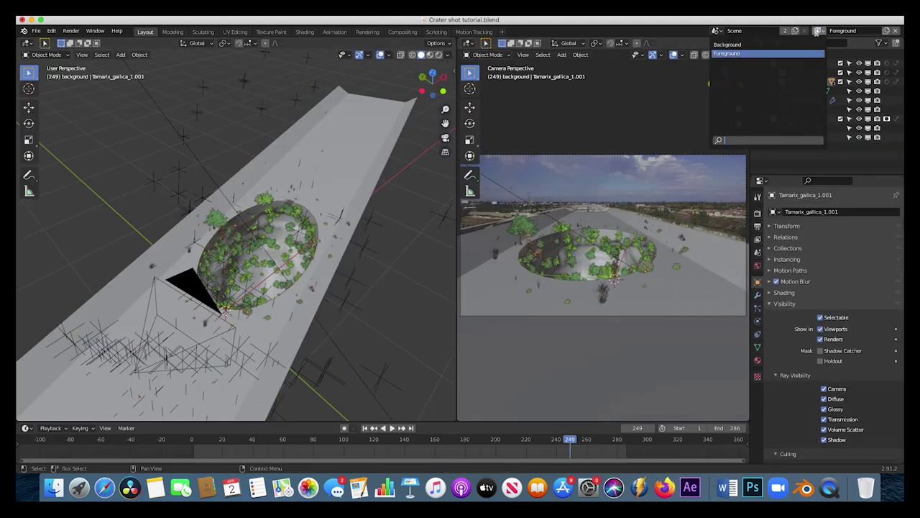
{"action": "left_click", "coordinate": [732, 45]}
{"action": "left_click", "coordinate": [796, 74]}
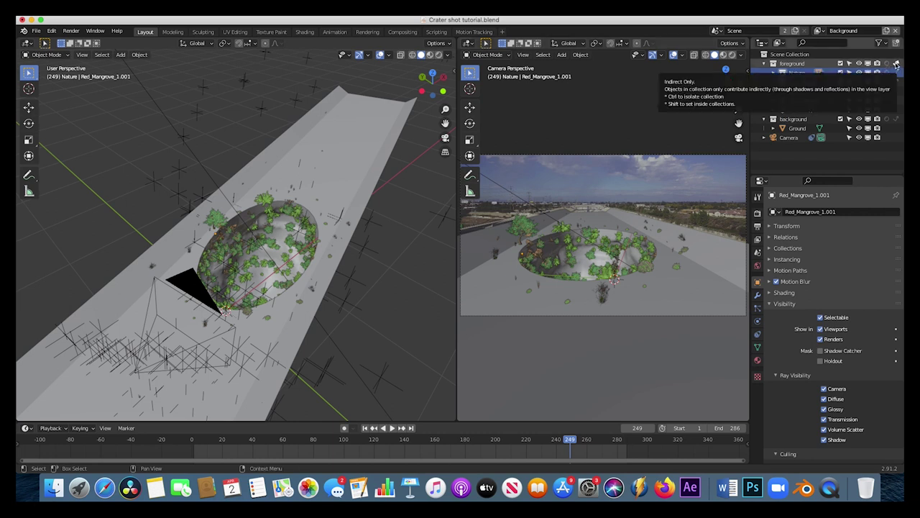
{"action": "left_click", "coordinate": [896, 65]}
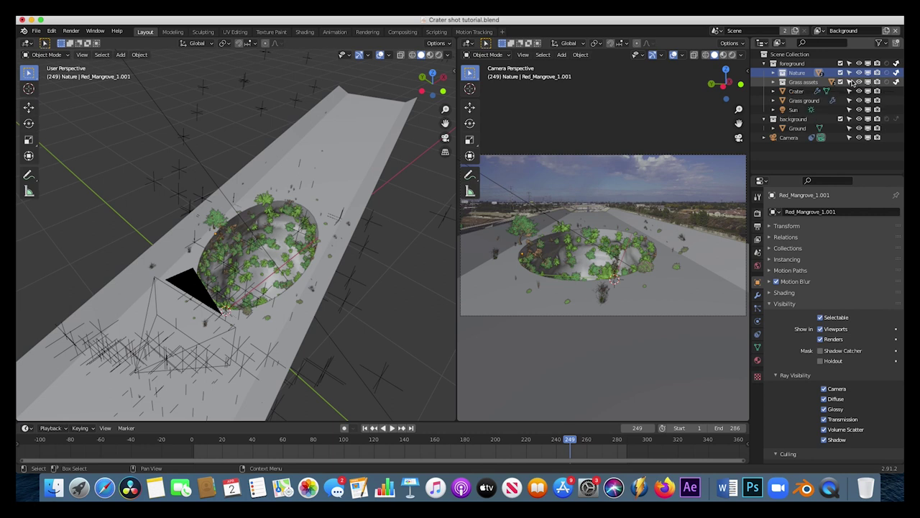
{"action": "left_click", "coordinate": [793, 119]}
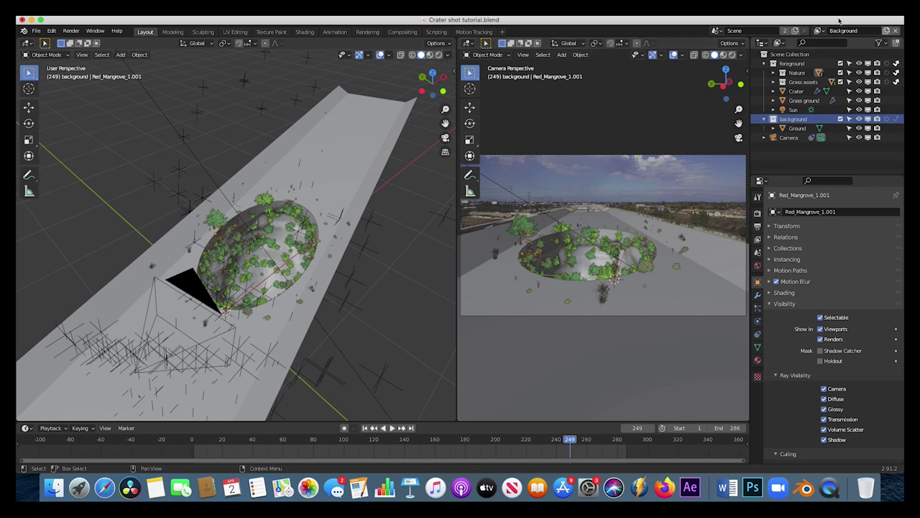
Step: Switch to the Foreground view layer and render the current frame as a still image
{"action": "left_click", "coordinate": [817, 30]}
{"action": "left_click", "coordinate": [726, 53]}
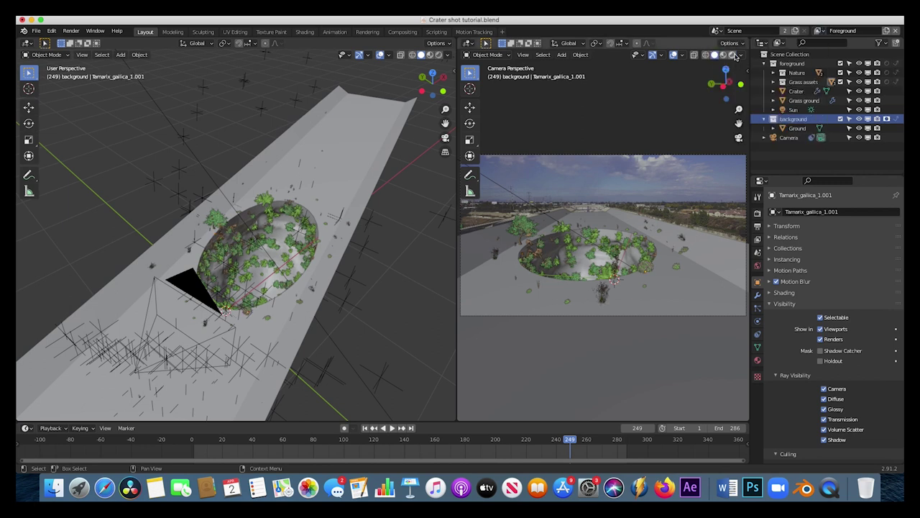
{"action": "left_click", "coordinate": [71, 31]}
{"action": "left_click", "coordinate": [85, 42]}
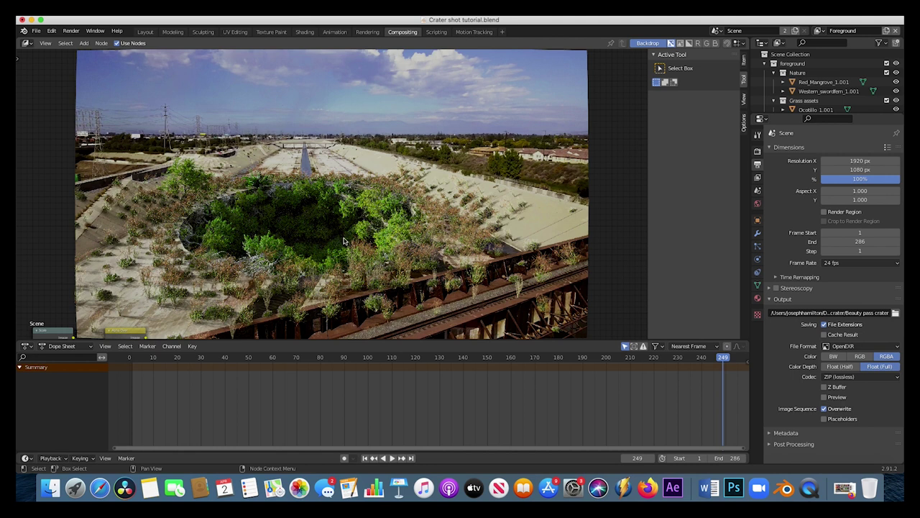
{"action": "scroll", "coordinate": [343, 241], "scroll_direction": "right", "scroll_amount": 2}
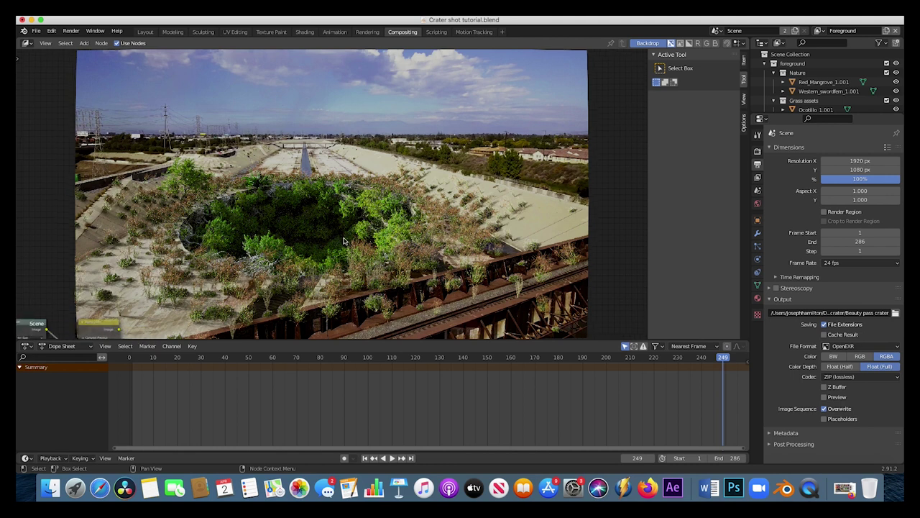